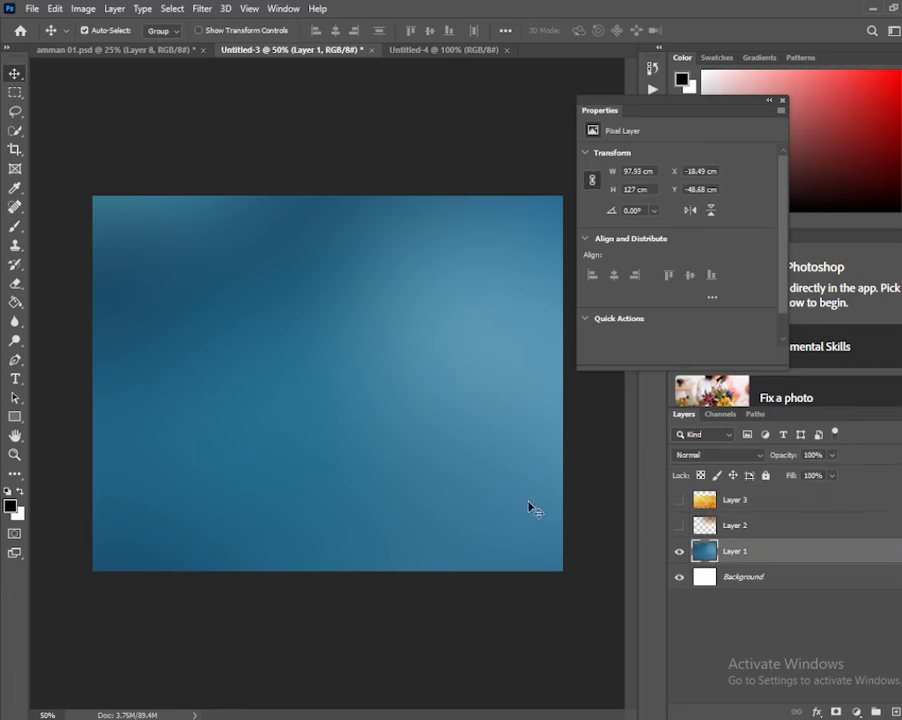
Copy the blue background layer from Untitled-3 into Untitled-4 and scale it down to about 24% over the canvas.
left_click_drag(526, 506, 377, 490)
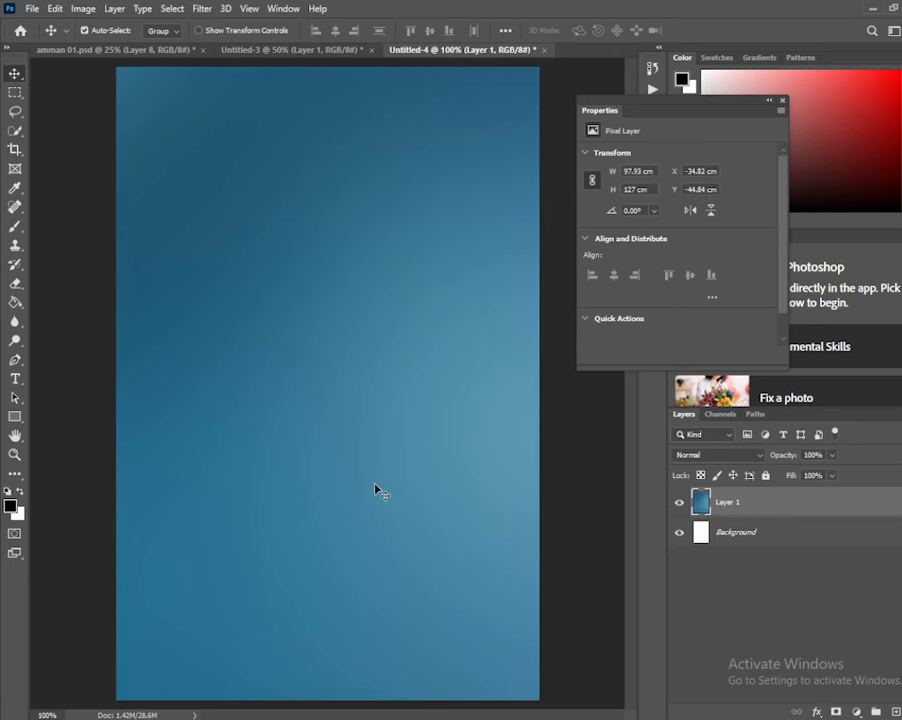
key("ctrl+t")
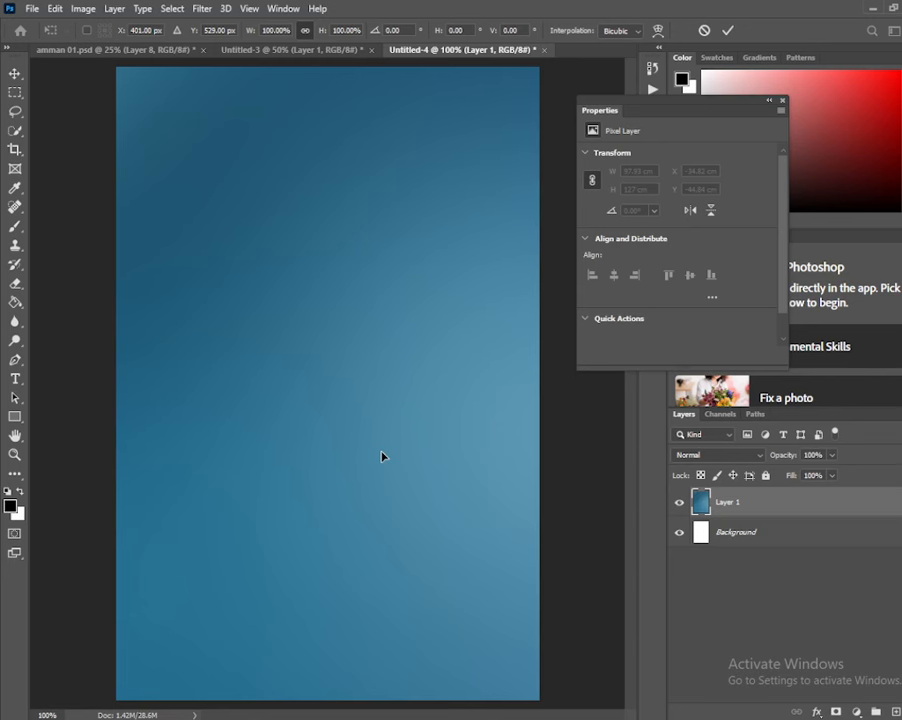
key("ctrl+minus")
key("ctrl+minus")
key("ctrl+minus")
key("ctrl+minus")
key("ctrl+minus")
key("ctrl+minus")
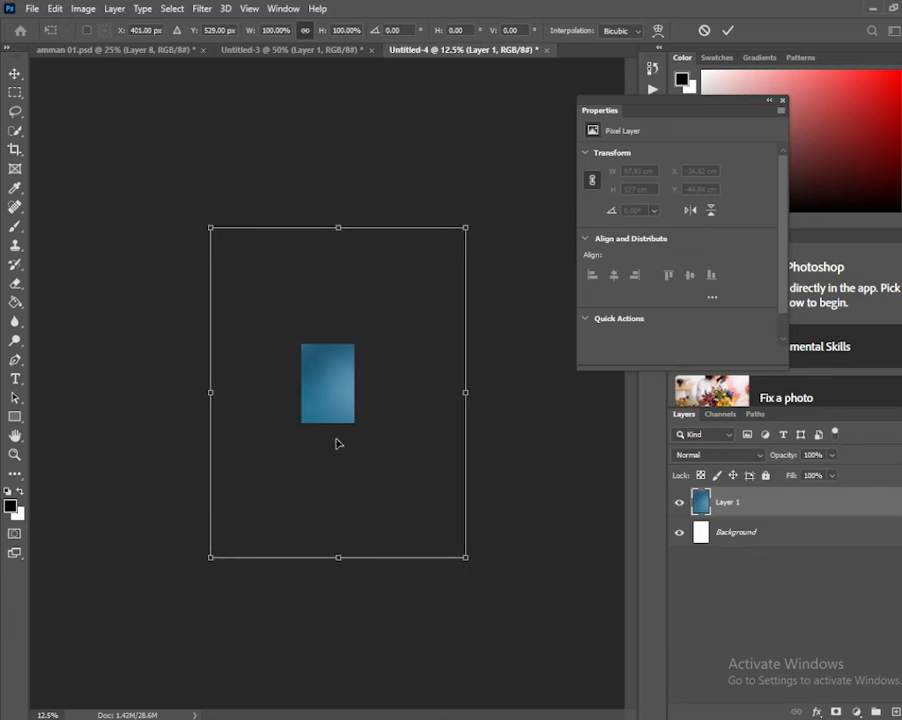
left_click_drag(206, 229, 298, 343)
left_click_drag(469, 560, 362, 428)
Enlarge the blue background to about 24.8% so it covers the whole canvas, including the bottom strip, and apply the transform.
key("ctrl+plus")
key("ctrl+plus")
key("ctrl+plus")
key("ctrl+plus")
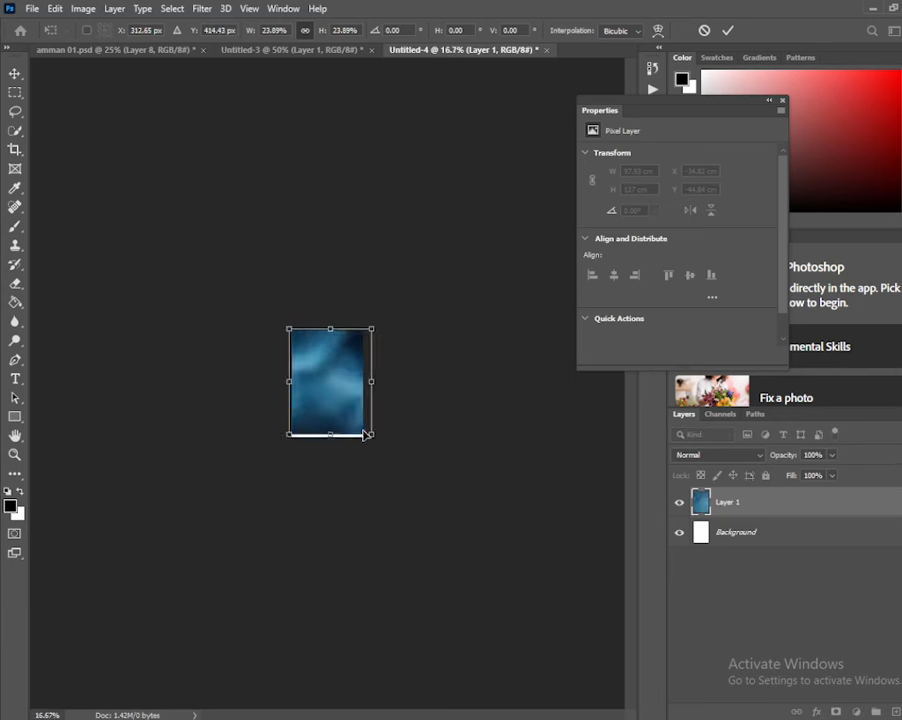
key("ctrl+plus")
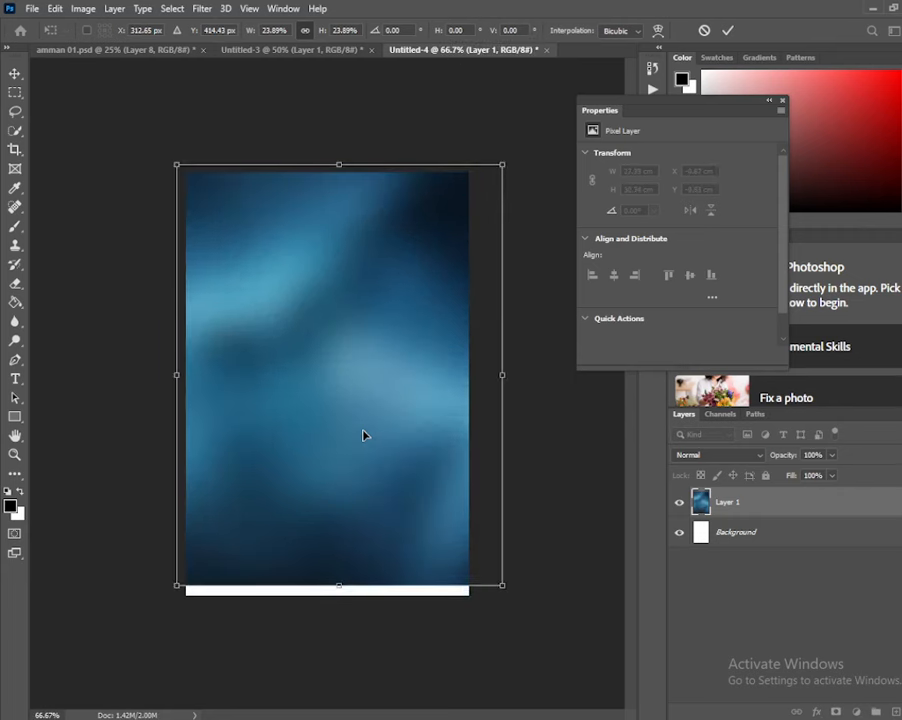
left_click_drag(503, 585, 502, 616)
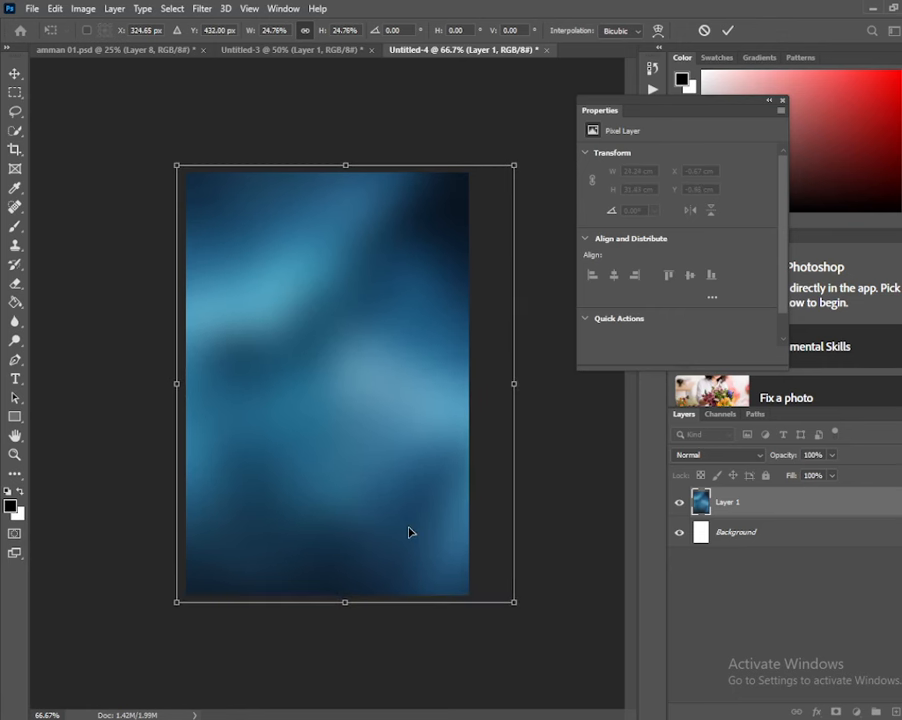
key("Return")
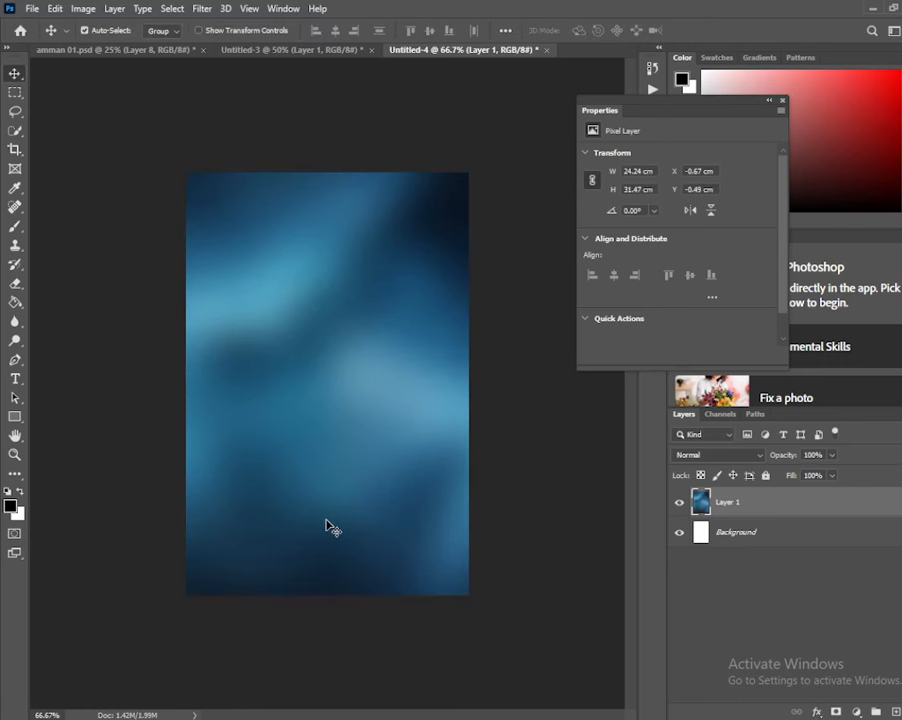
key("ctrl+1")
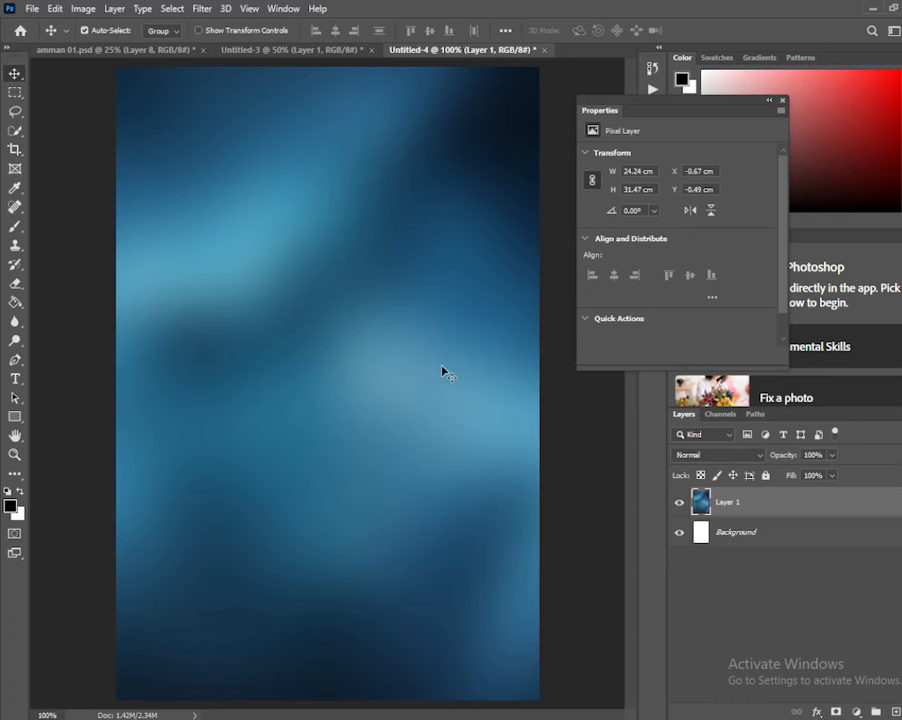
Show the temple image on Layer 2 of Untitled-3 and copy that layer into Untitled-4.
left_click(253, 47)
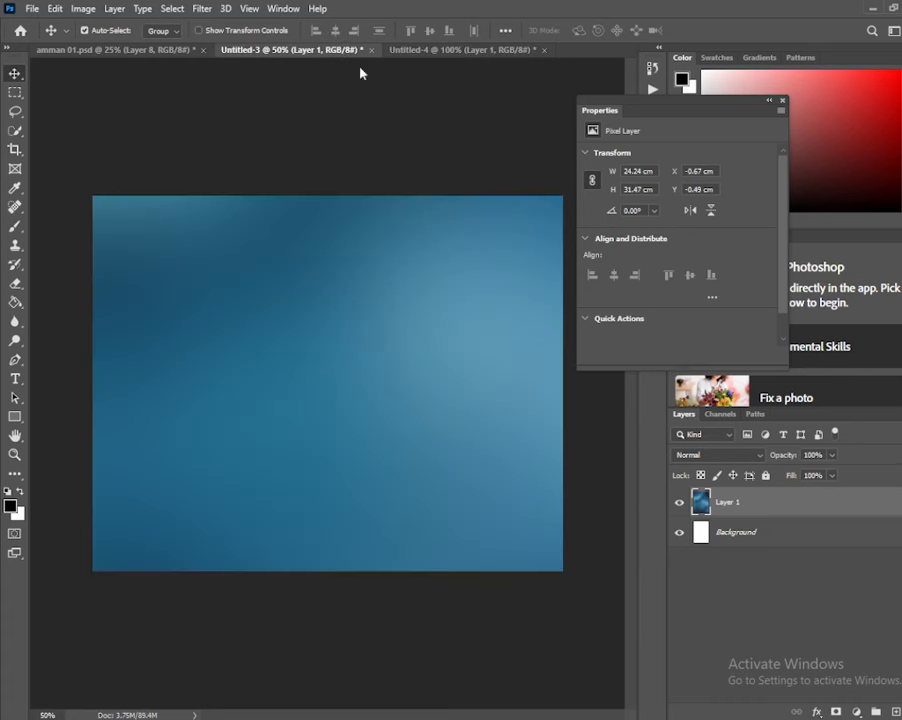
left_click(680, 525)
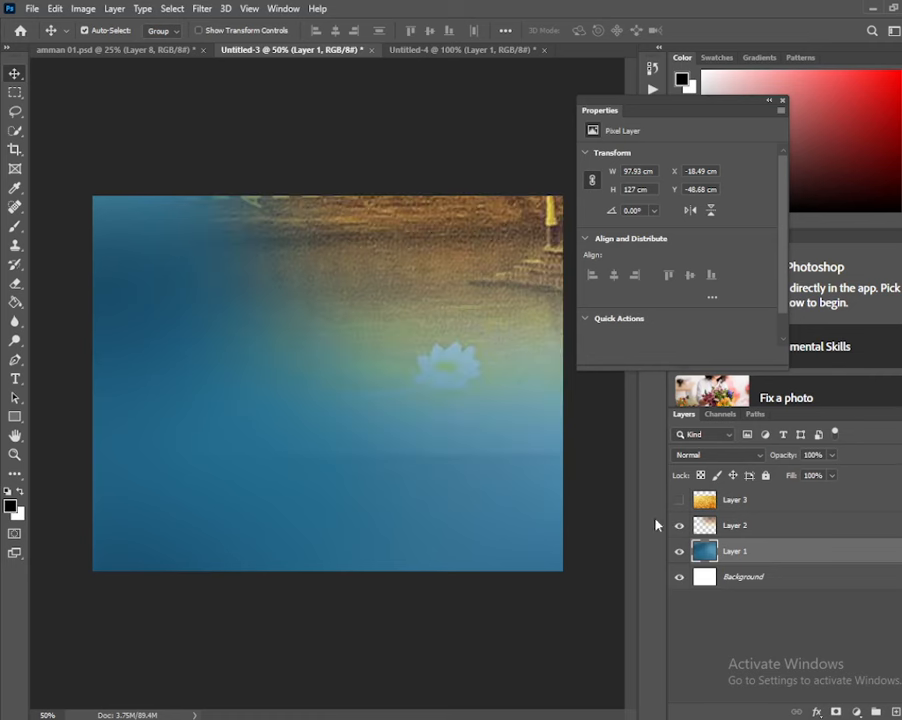
left_click_drag(403, 318, 389, 411)
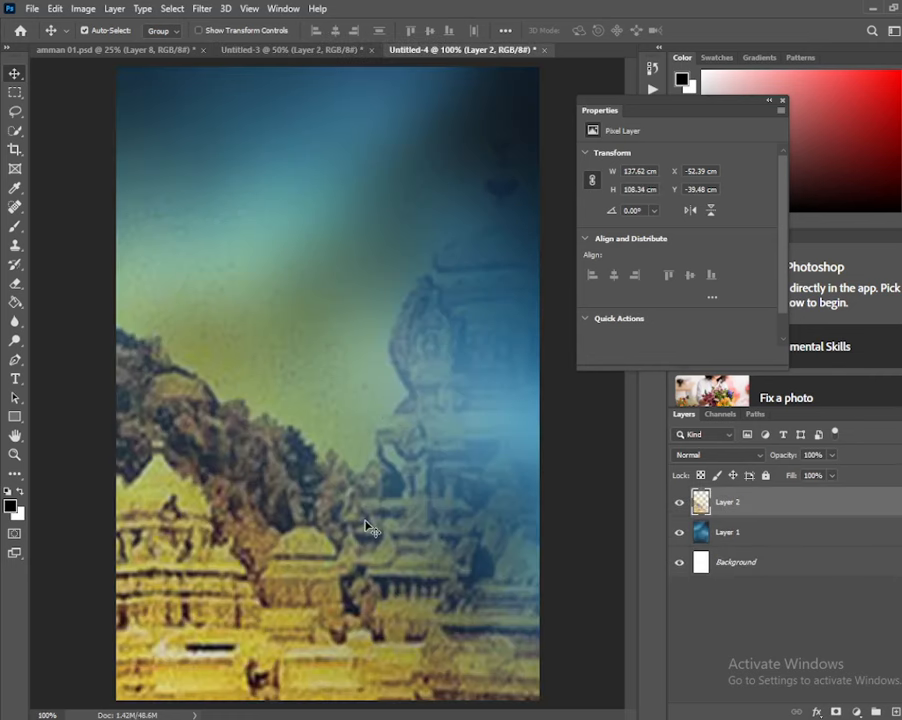
Scale the temple layer down to about 23% and move it to the middle of the canvas.
key("ctrl+t")
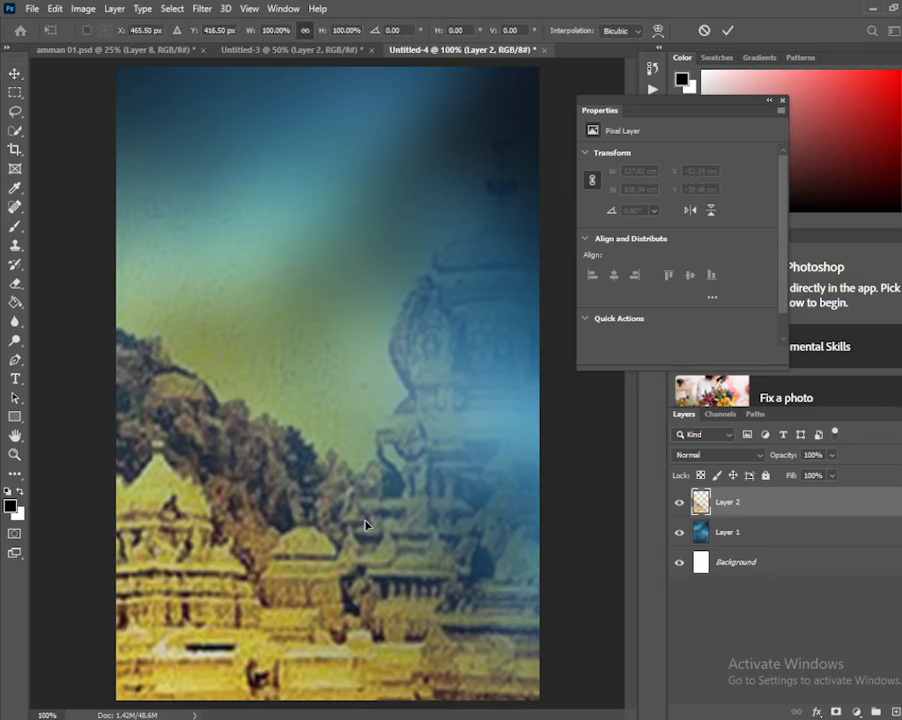
key("ctrl+minus")
key("ctrl+minus")
key("ctrl+minus")
key("ctrl+minus")
key("ctrl+minus")
key("ctrl+minus")
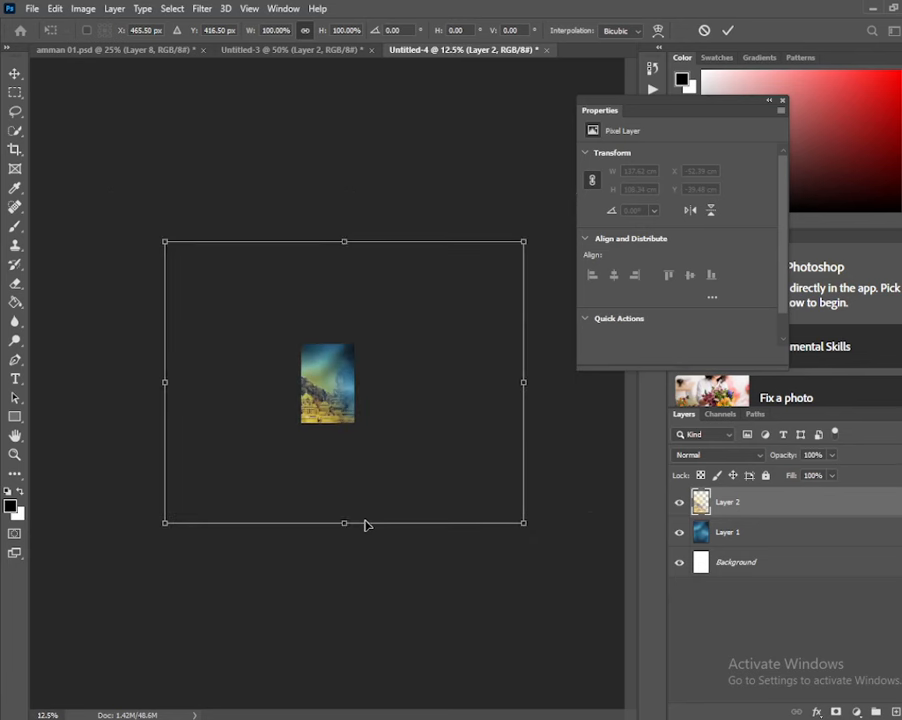
left_click_drag(166, 242, 346, 384)
left_click_drag(523, 524, 431, 452)
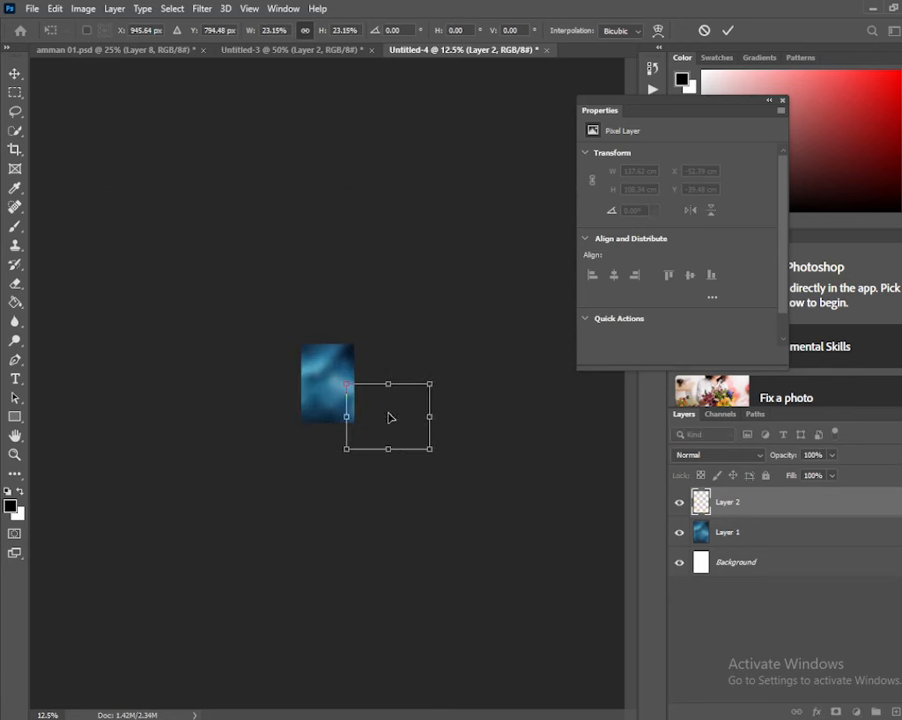
left_click_drag(391, 416, 334, 383)
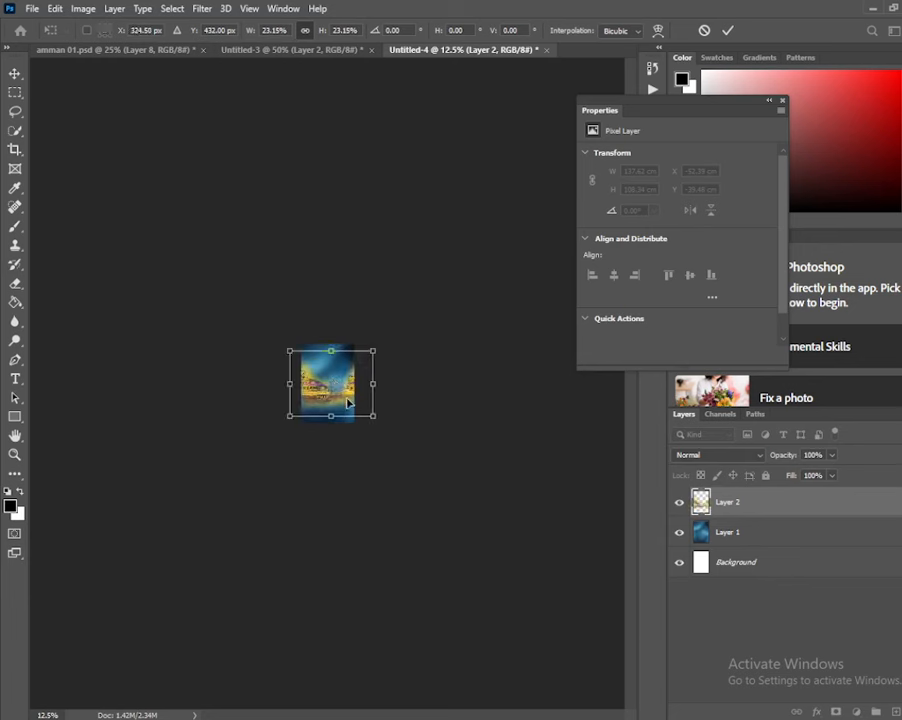
Reduce the temple layer further to about 18.8%, position both towers within the canvas slightly above its middle, and apply the transform.
key("ctrl+plus")
key("ctrl+plus")
key("ctrl+plus")
key("ctrl+plus")
key("ctrl+plus")
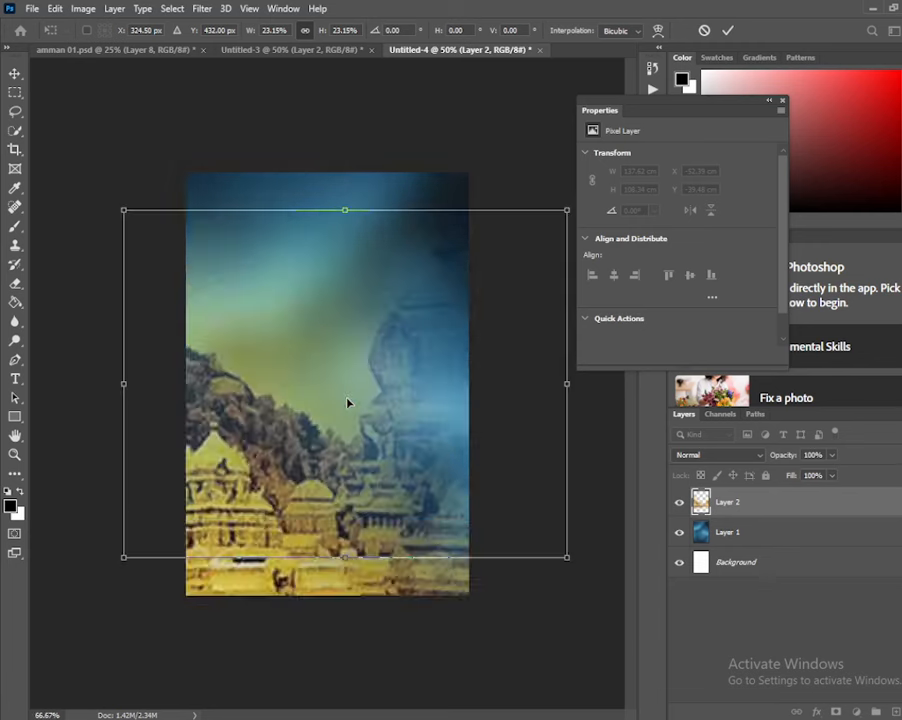
key("ctrl+plus")
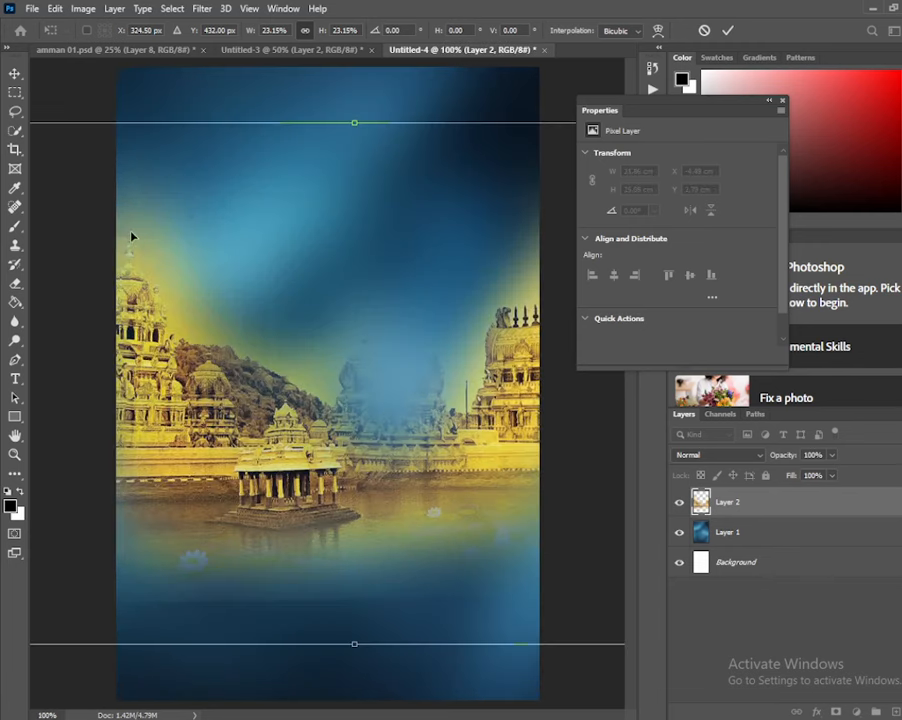
left_click_drag(130, 236, 199, 246)
left_click_drag(87, 135, 148, 184)
left_click_drag(410, 445, 330, 423)
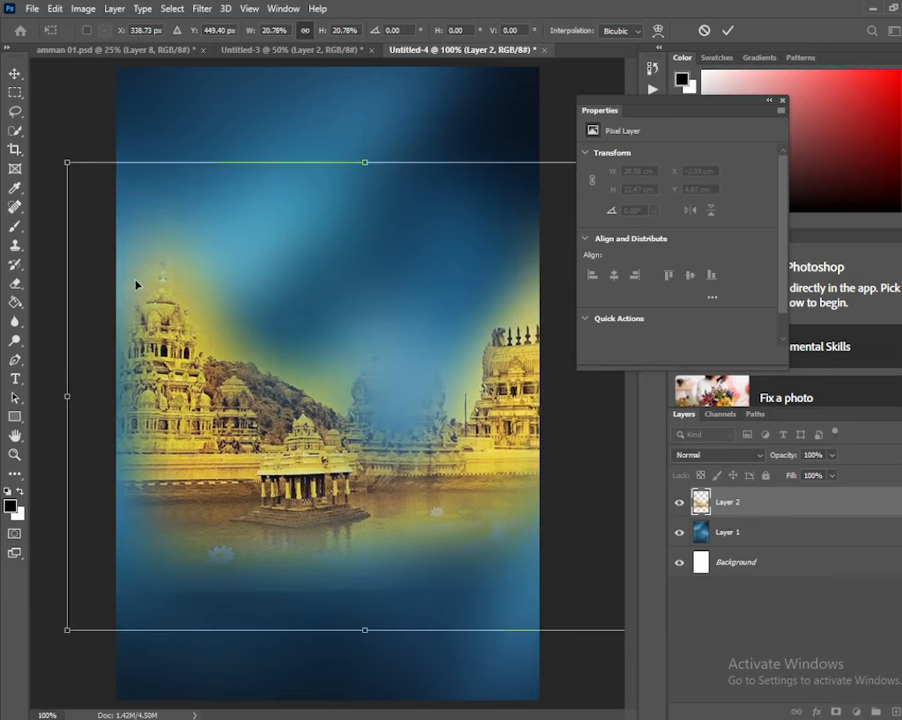
left_click_drag(63, 160, 104, 192)
left_click_drag(324, 386, 169, 331)
left_click_drag(505, 172, 490, 184)
left_click_drag(366, 356, 483, 299)
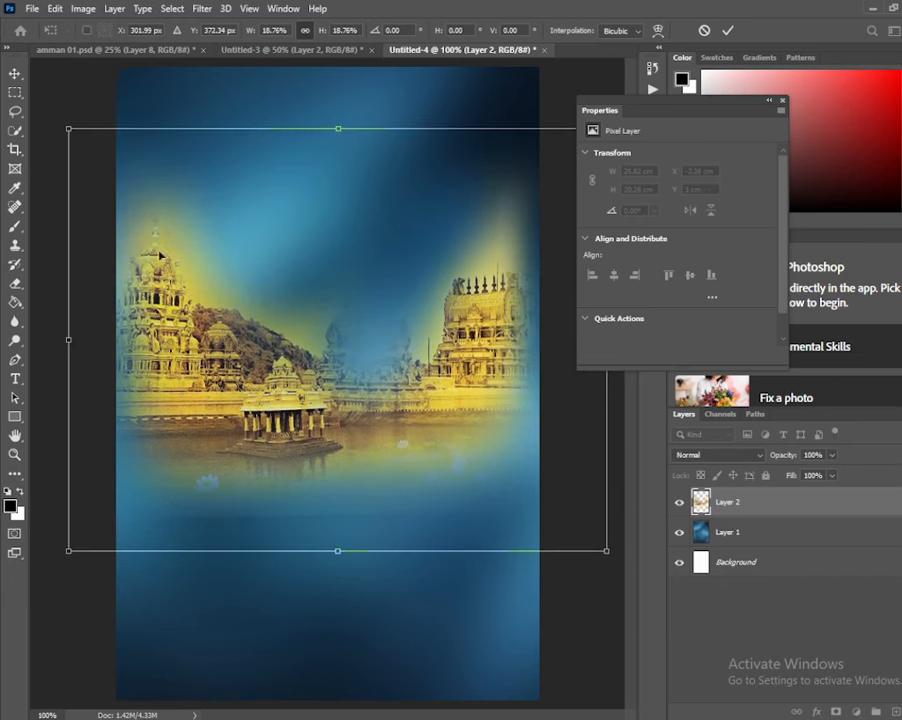
key("Return")
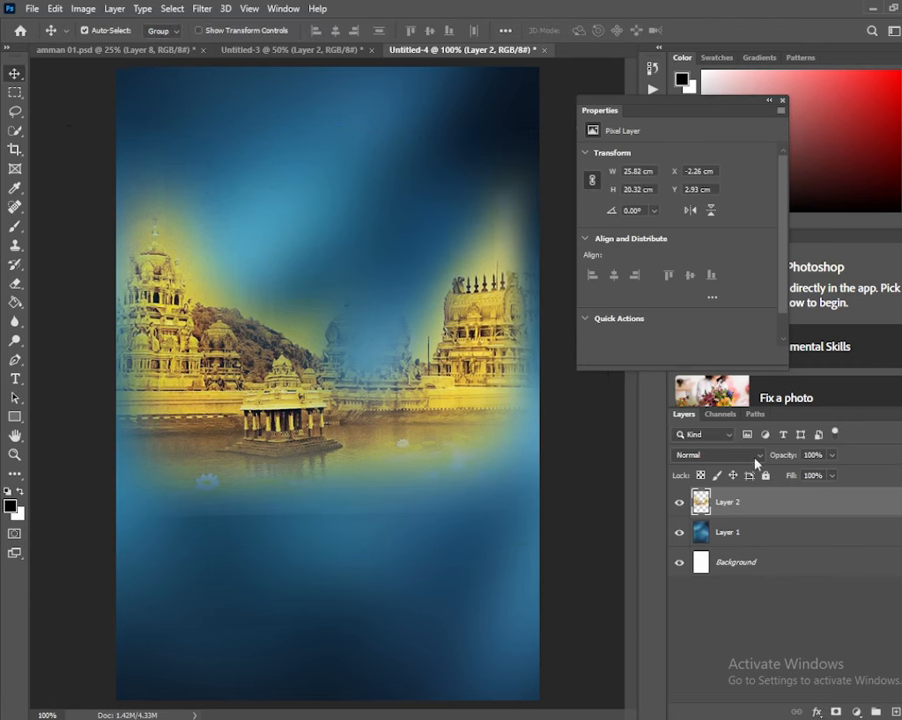
Lower the temple layer's opacity to 60%.
left_click(831, 456)
left_click_drag(833, 475, 807, 475)
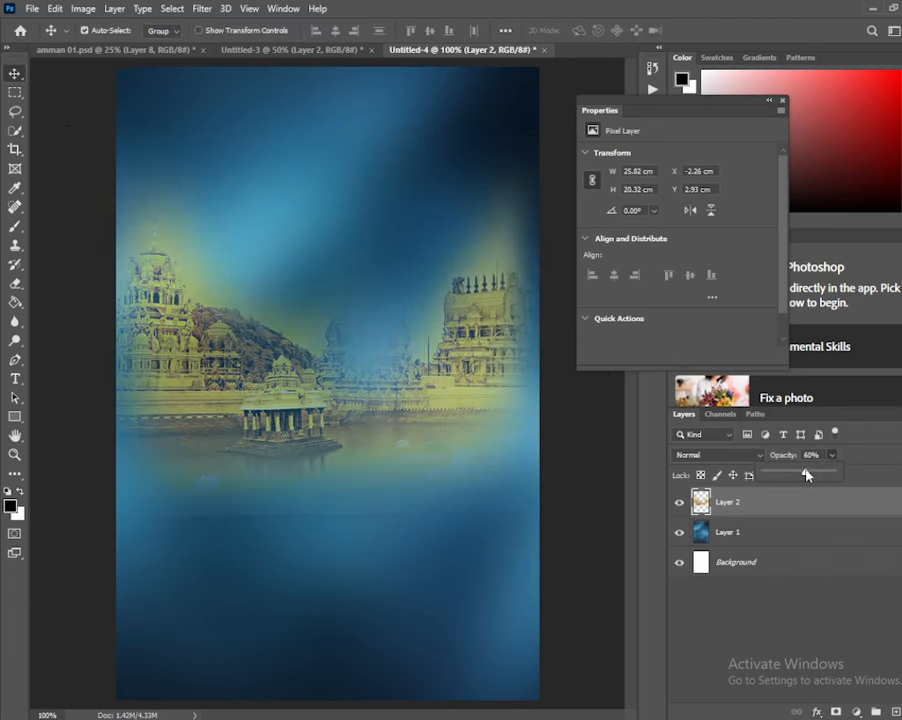
left_click(602, 518)
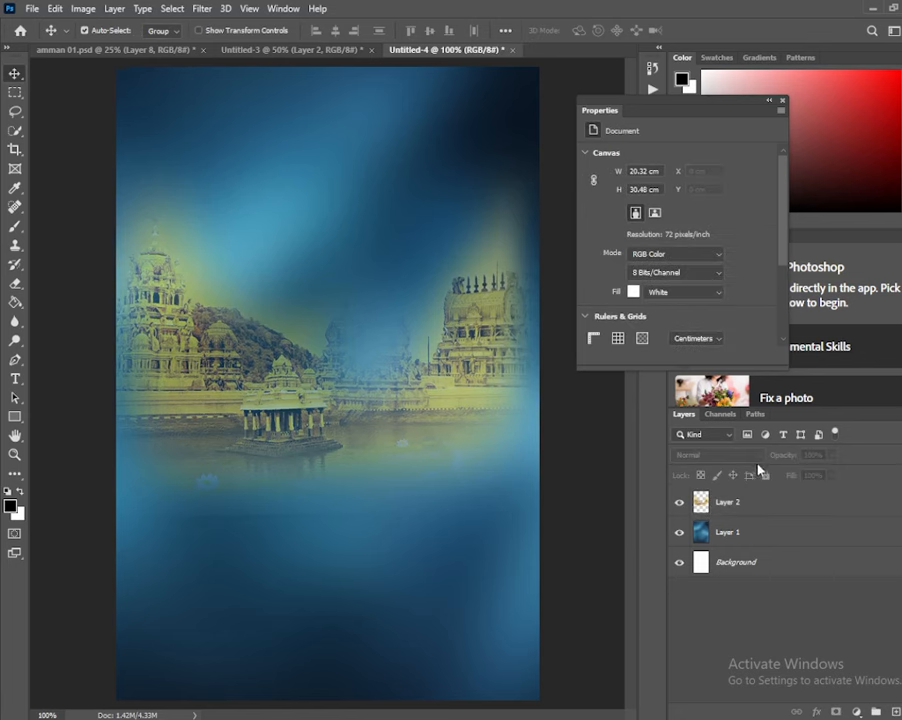
Set the temple layer's blend mode to Luminosity.
left_click(748, 509)
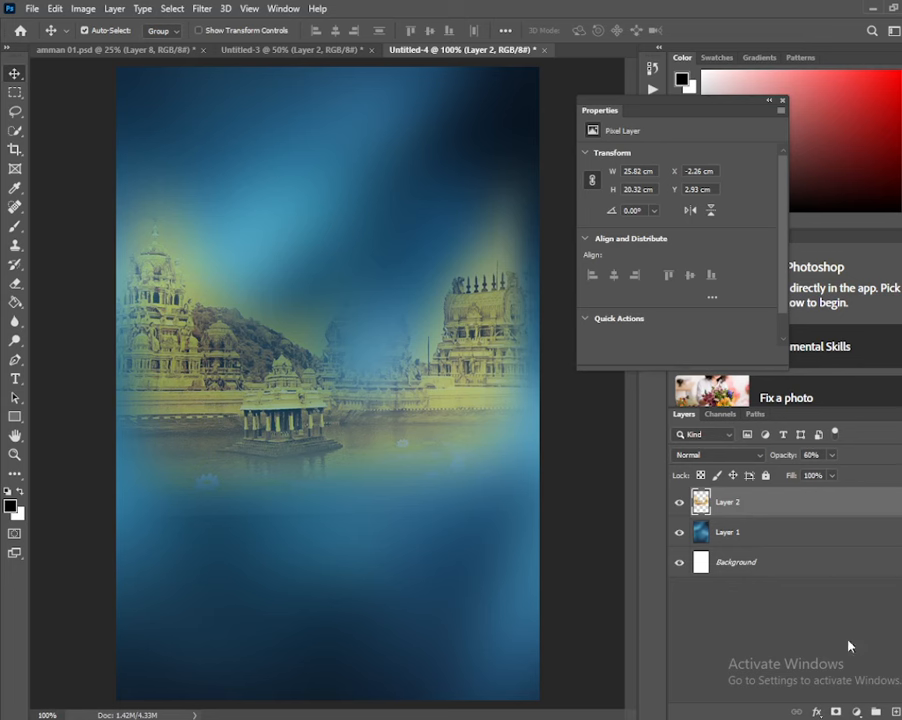
left_click(737, 456)
left_click(716, 706)
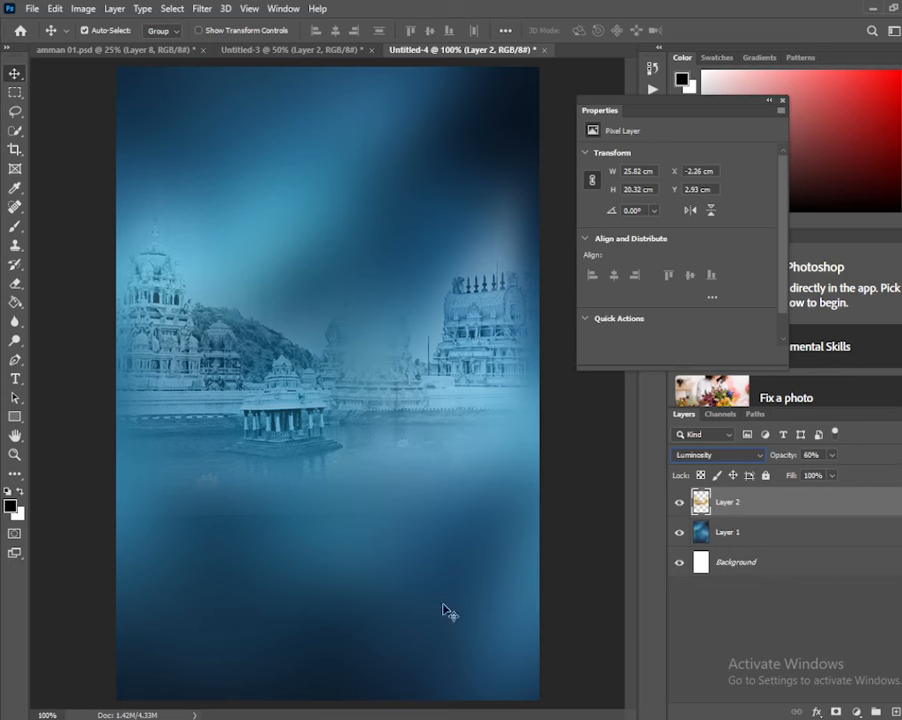
Hide the other layers in Untitled-3 and copy its golden swirl pattern on Layer 3 into Untitled-4.
left_click(320, 48)
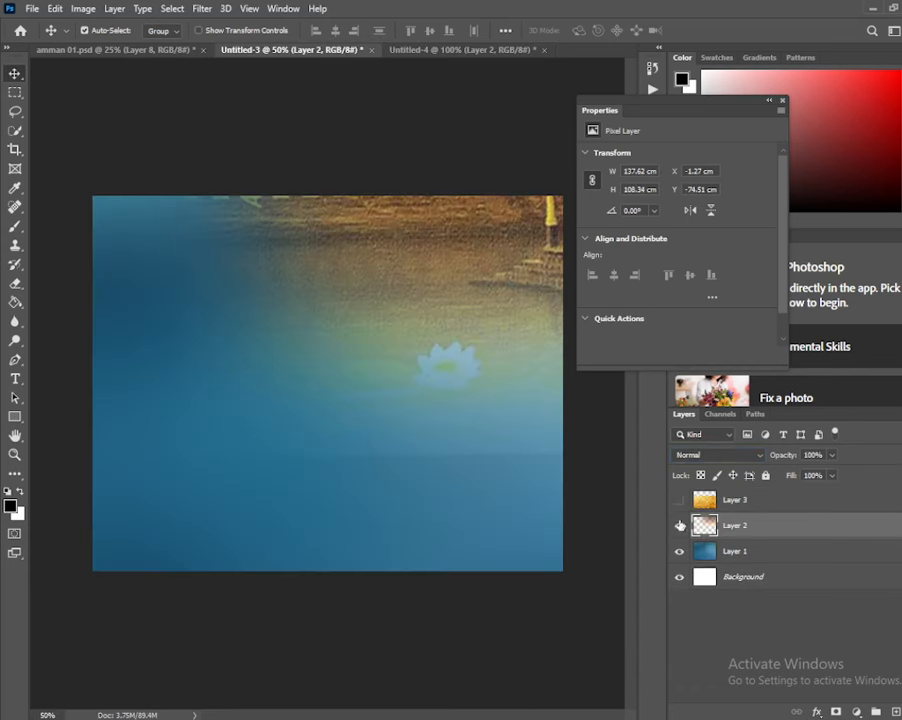
left_click(680, 577, "alt")
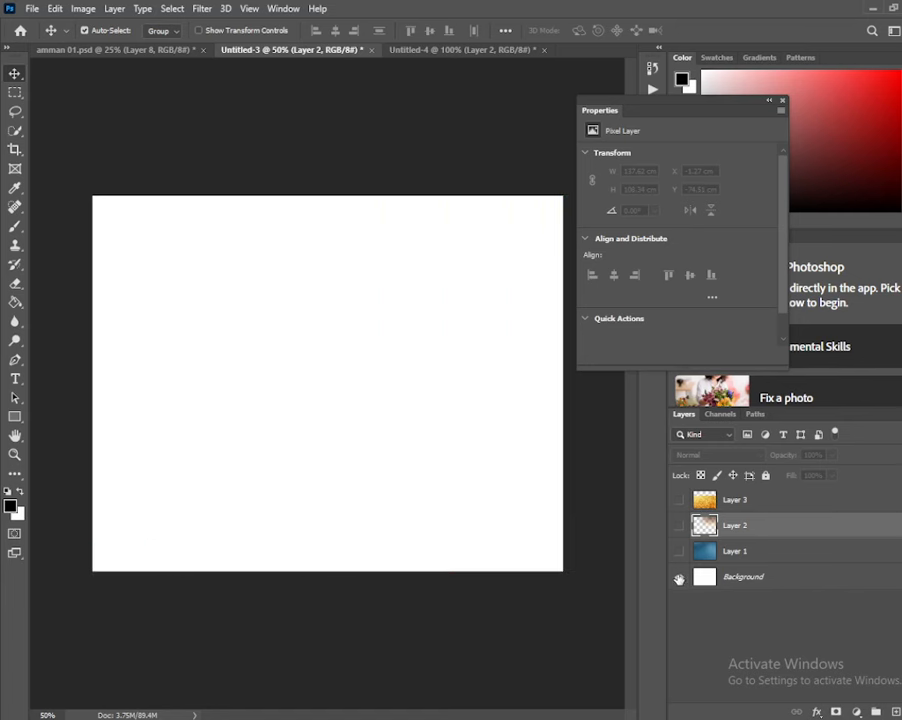
left_click_drag(383, 444, 407, 462)
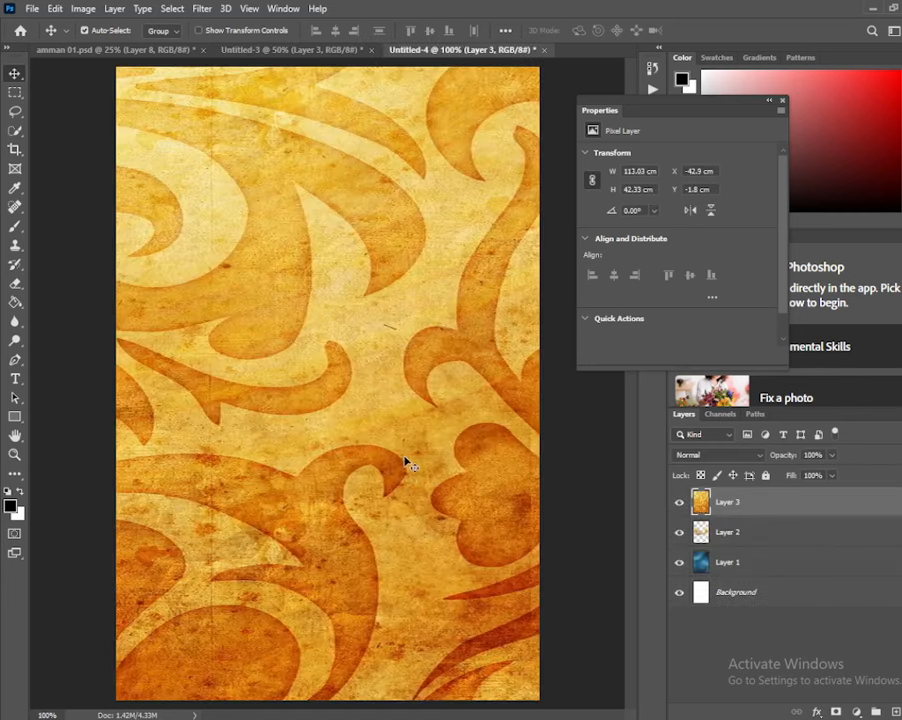
Scale the golden pattern layer to about 25%, align it across the bottom of the canvas, and apply the transform.
key("ctrl+t")
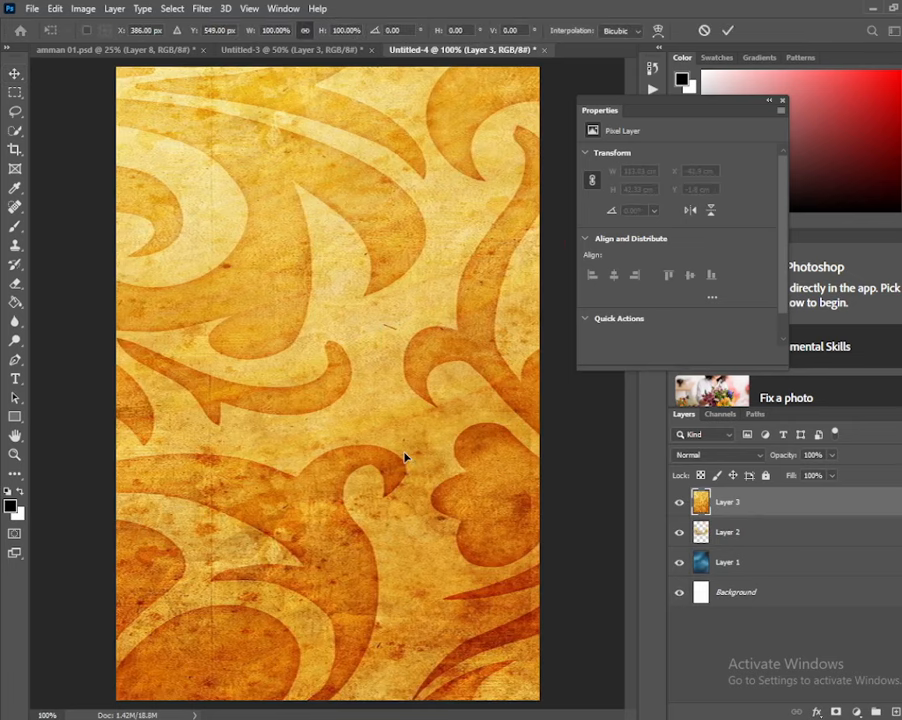
key("ctrl+minus")
key("ctrl+minus")
key("ctrl+minus")
key("ctrl+minus")
key("ctrl+minus")
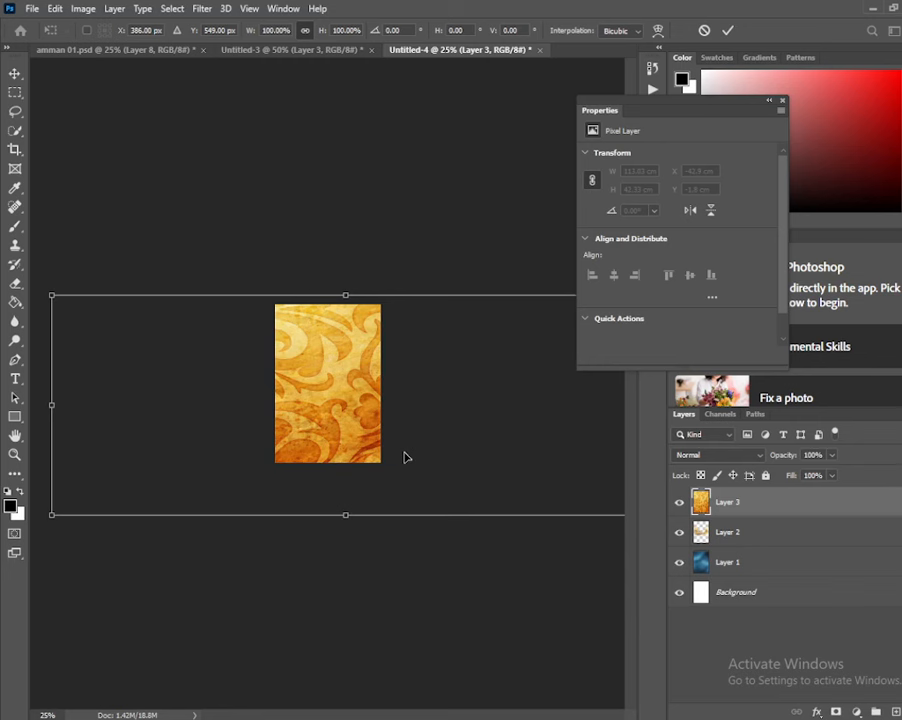
left_click_drag(139, 326, 326, 393)
left_click_drag(541, 397, 370, 419)
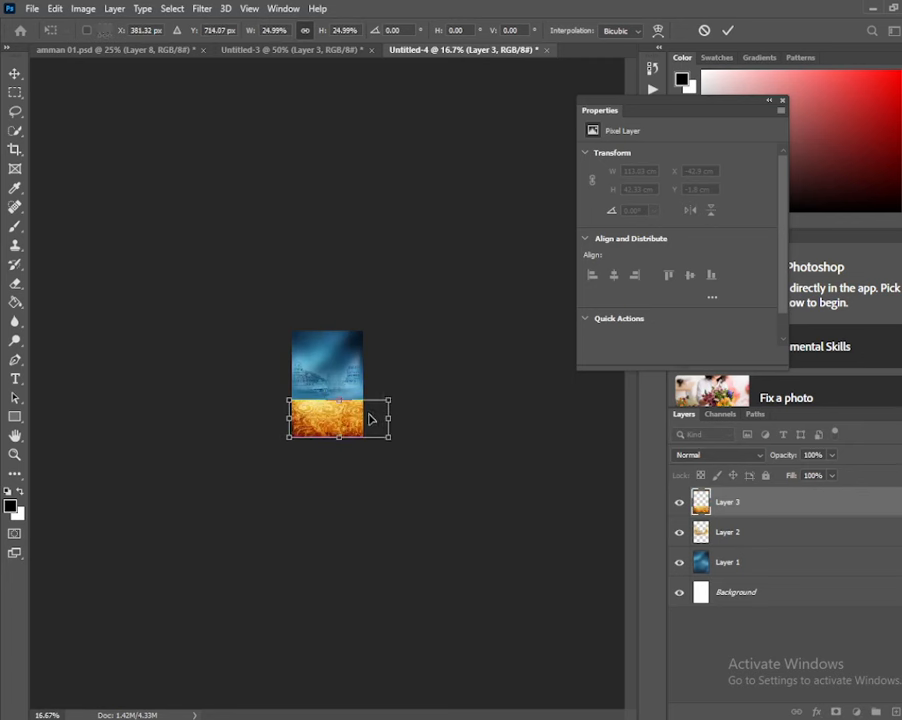
key("ctrl+plus")
key("ctrl+plus")
key("ctrl+plus")
key("ctrl+plus")
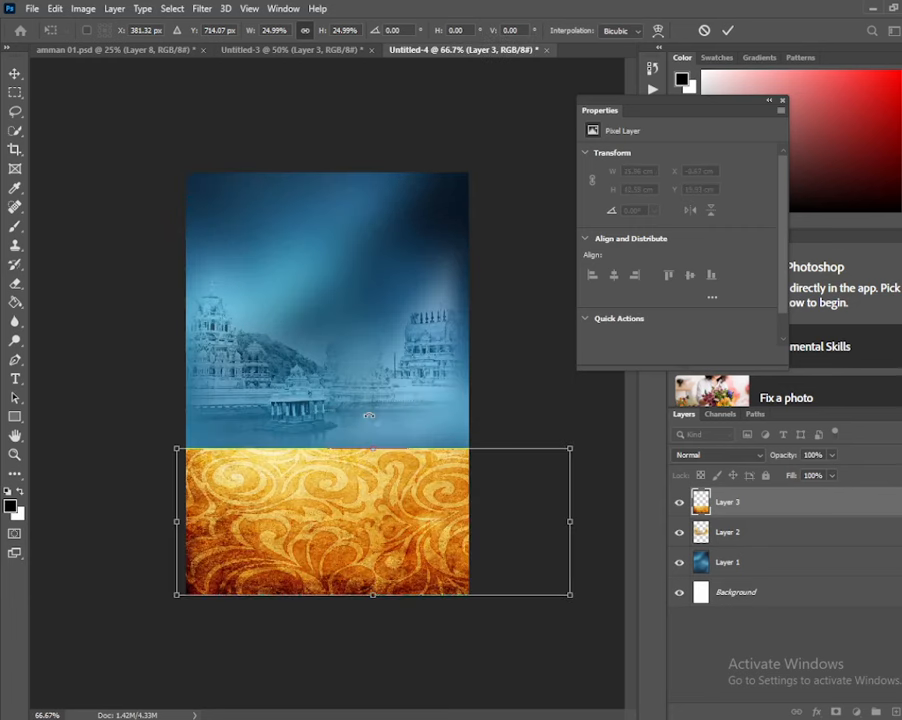
key("ctrl+plus")
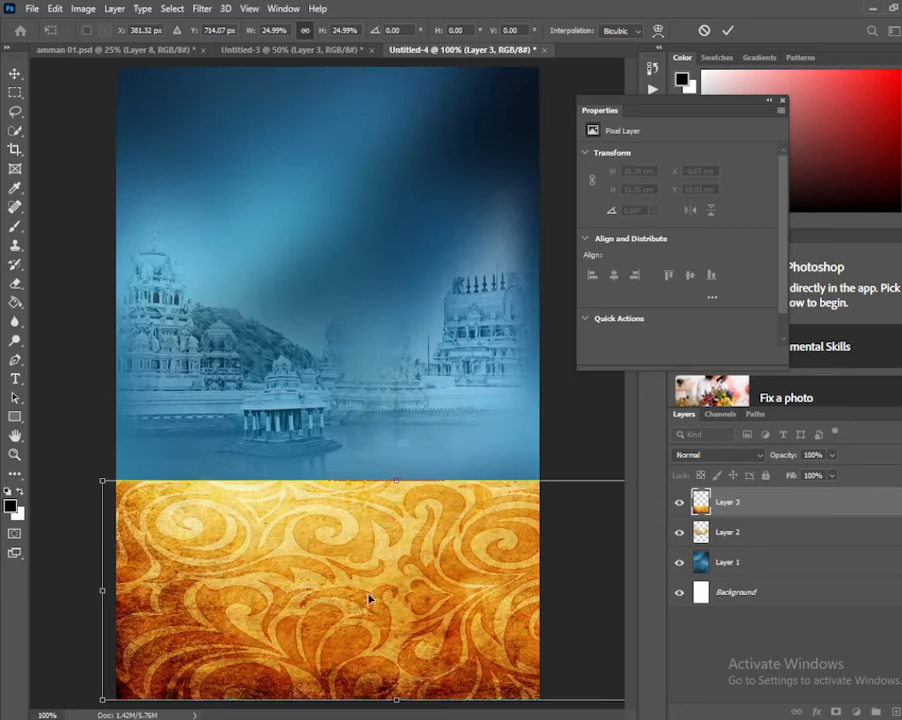
key("Return")
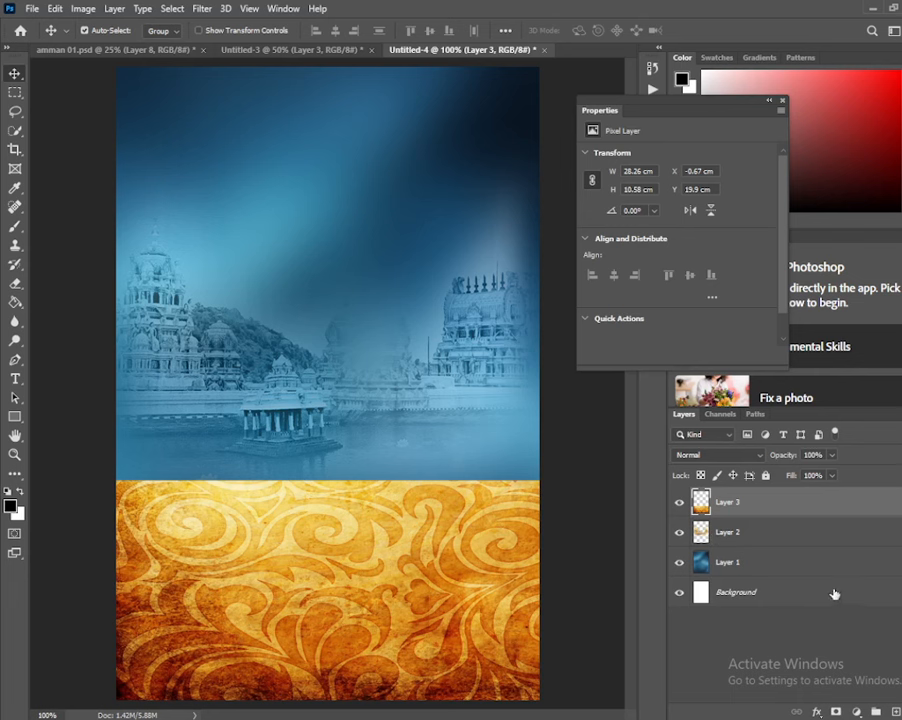
Add a layer mask to the golden pattern layer and try to fill the mask.
left_click(837, 712)
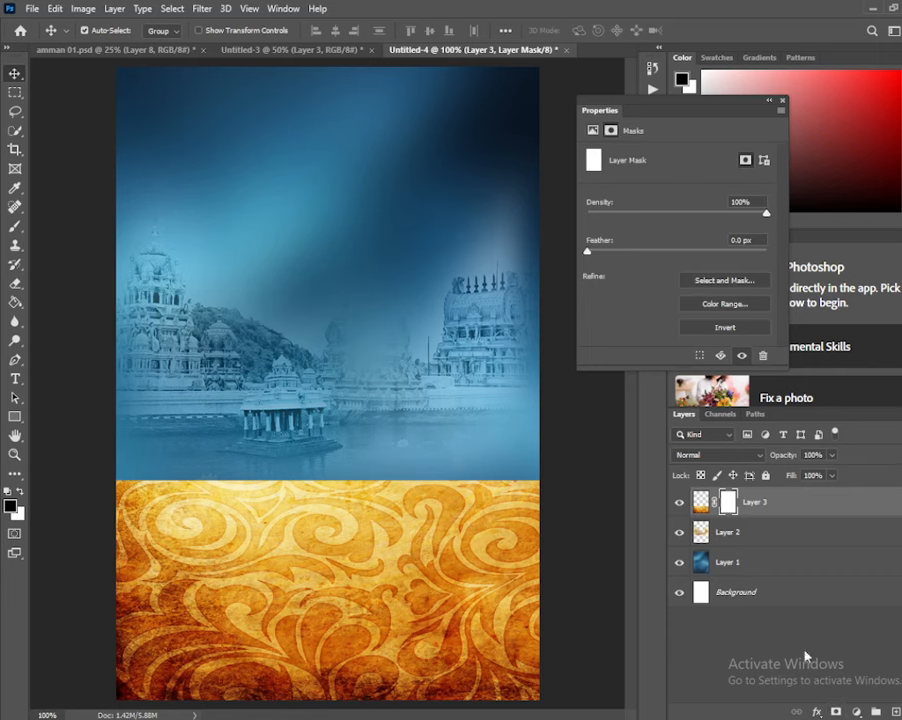
double_click(727, 505)
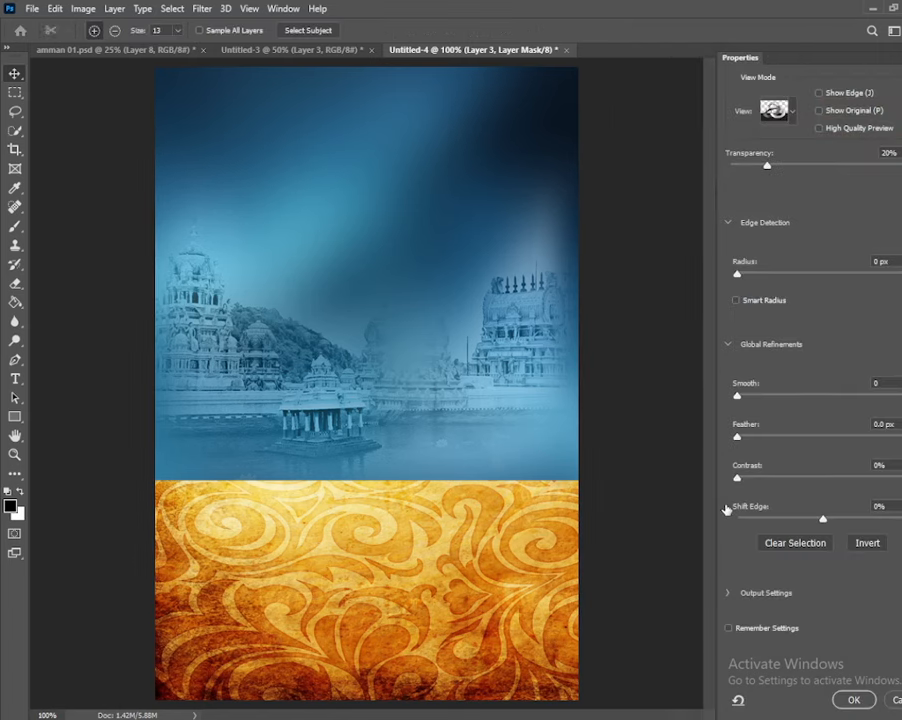
left_click(855, 699)
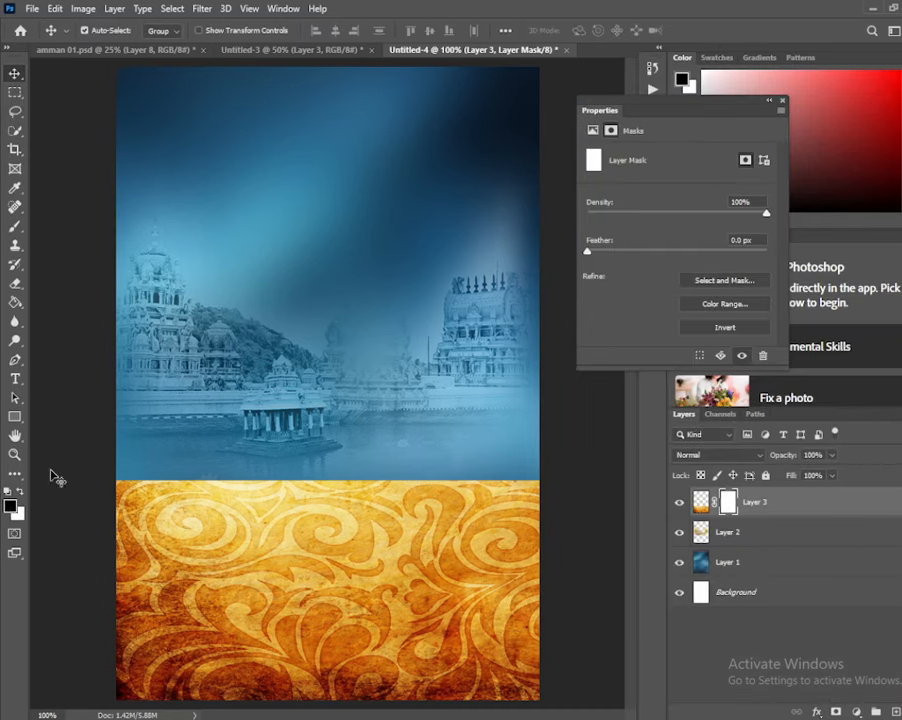
key("ctrl+alt+BackSpace")
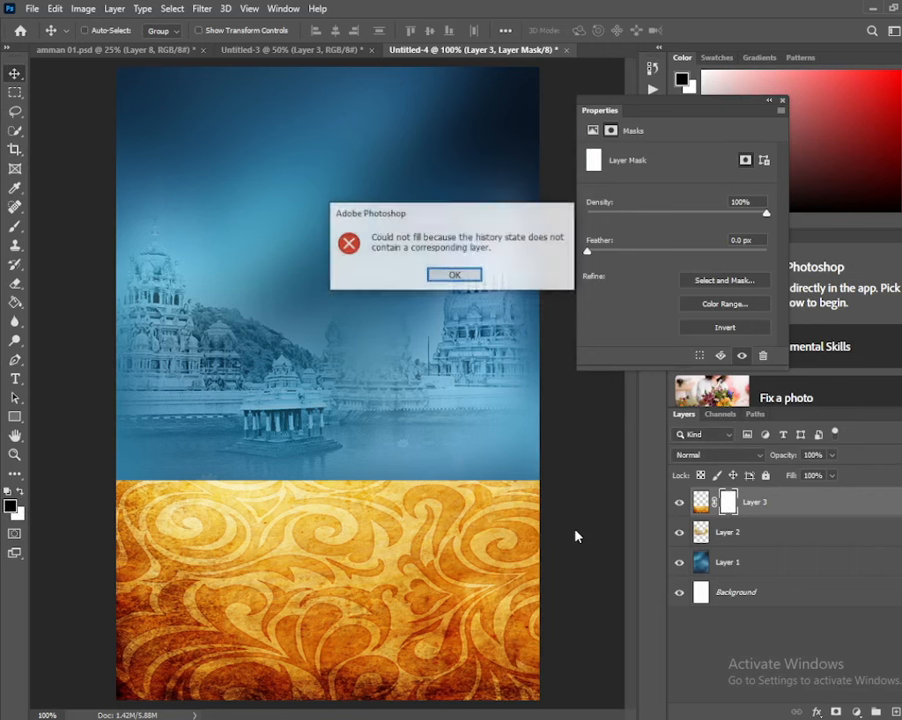
key("Return")
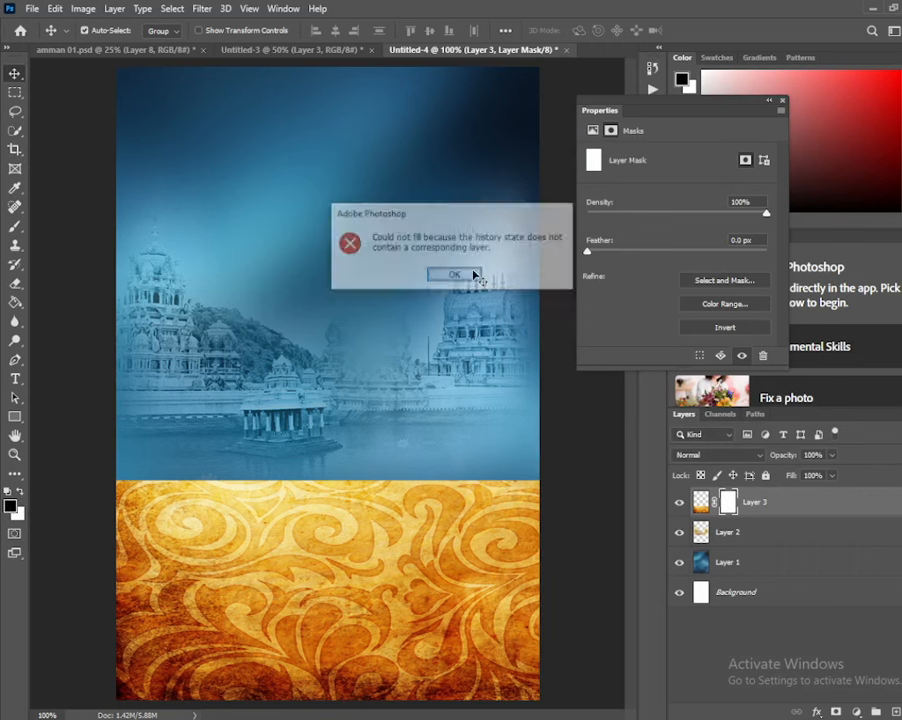
Paint black on the golden pattern's mask with a soft 200 px brush, raising the brush opacity to 100%.
left_click(15, 226)
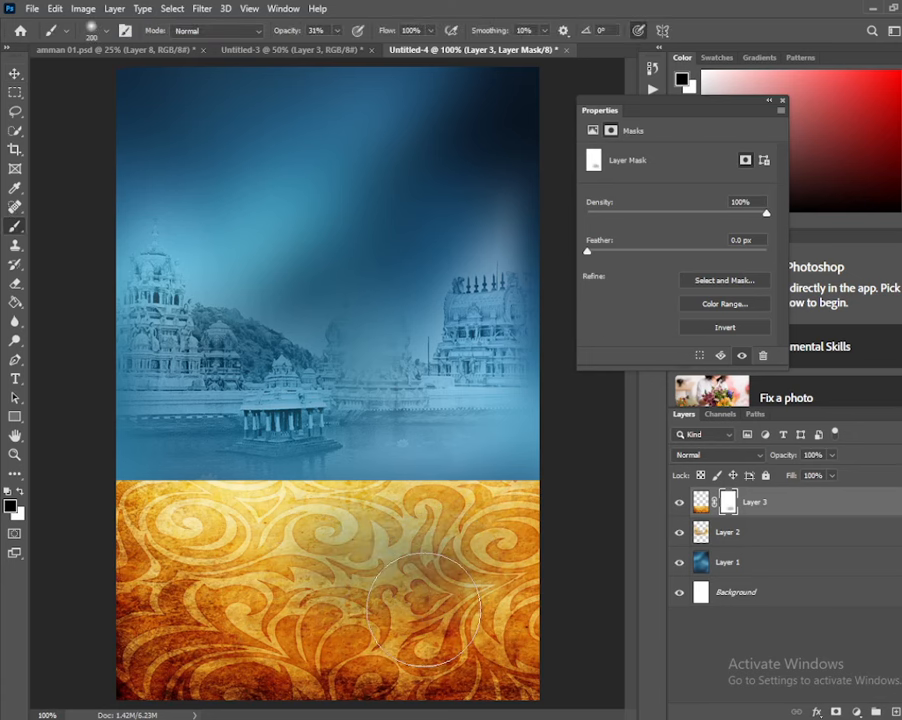
mouse_move(421, 601)
left_mouse_down()
mouse_move(551, 574)
mouse_move(16, 534)
mouse_move(306, 518)
left_mouse_up()
left_click(215, 31)
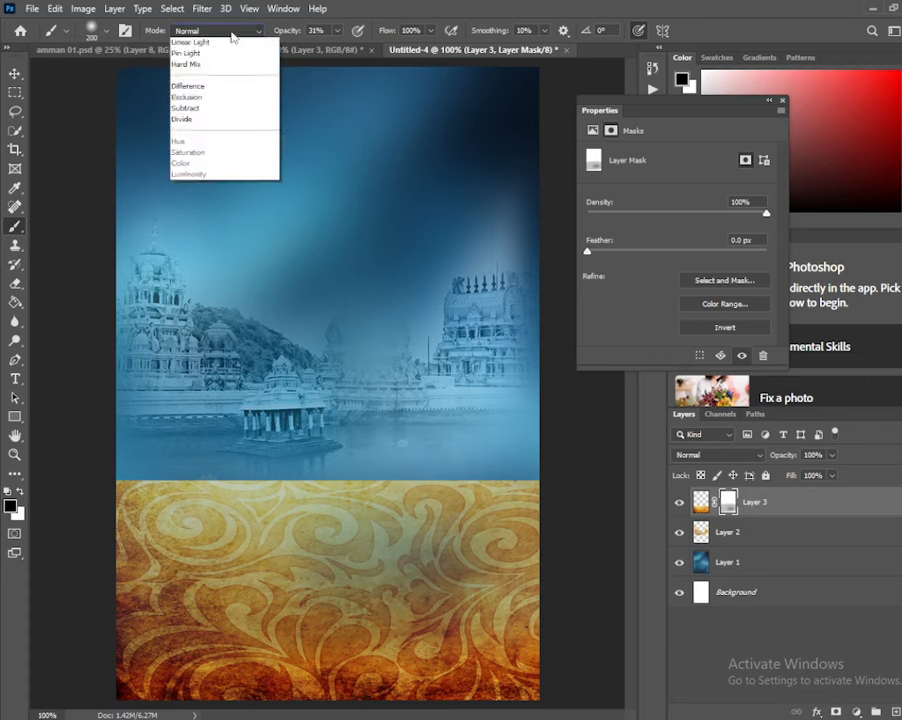
left_click(233, 33)
left_click(337, 34)
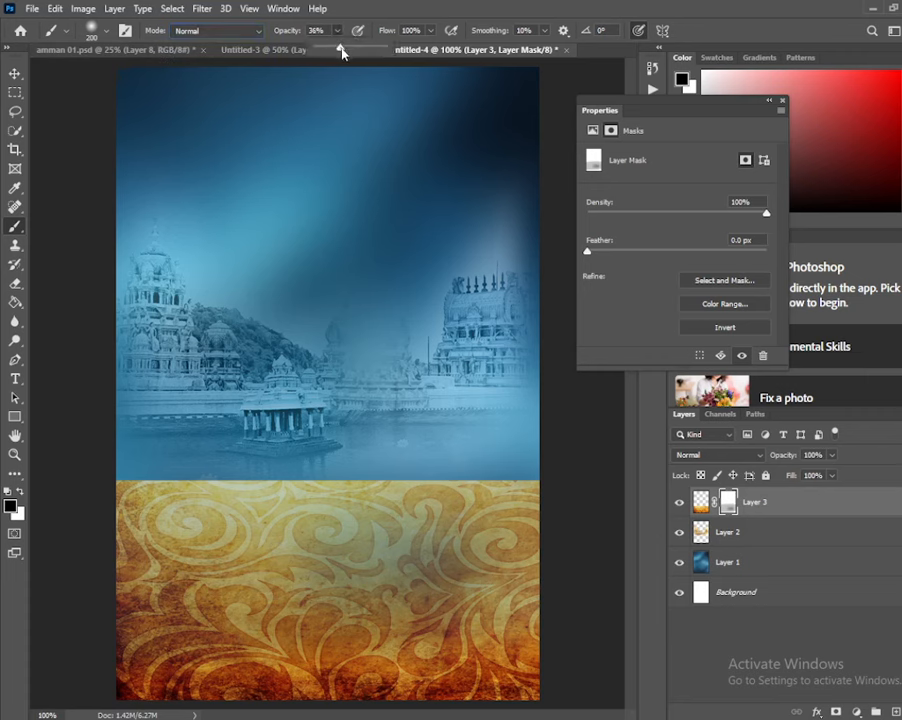
left_click_drag(341, 50, 405, 50)
mouse_move(500, 530)
left_mouse_down()
mouse_move(125, 543)
mouse_move(101, 533)
mouse_move(601, 480)
mouse_move(36, 513)
mouse_move(10, 614)
mouse_move(117, 654)
mouse_move(232, 645)
left_mouse_up()
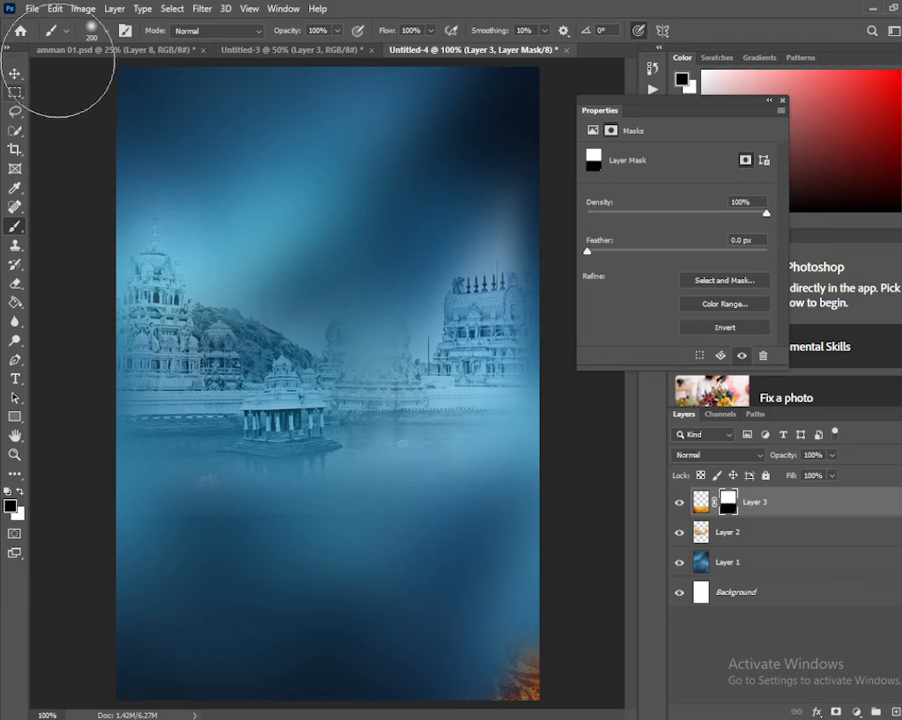
Choose a hard round 200 px brush and delete the layer mask from the golden pattern layer.
left_click(107, 31)
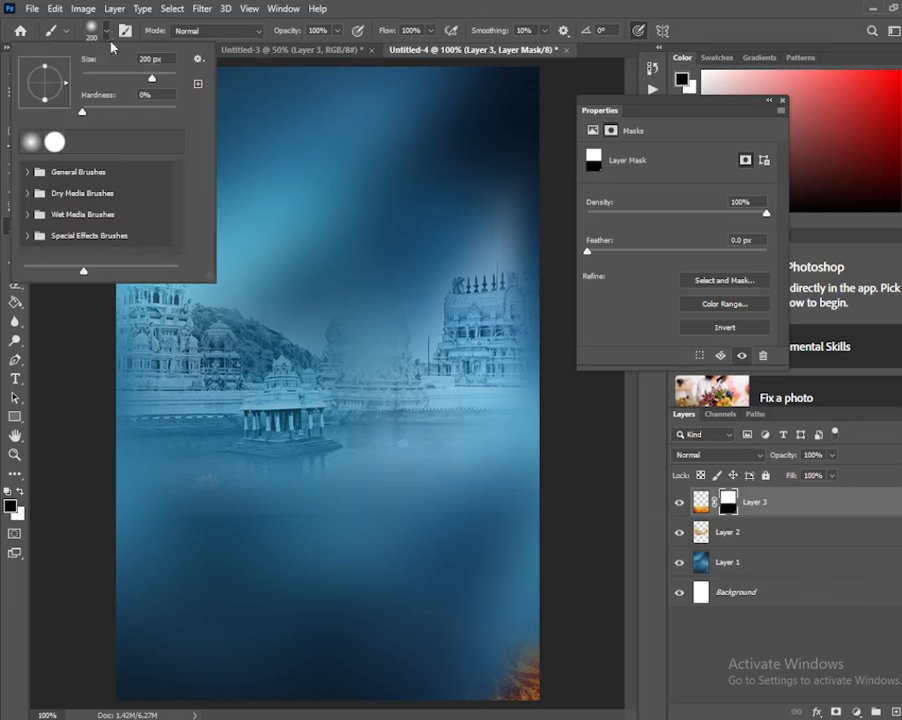
left_click(55, 142)
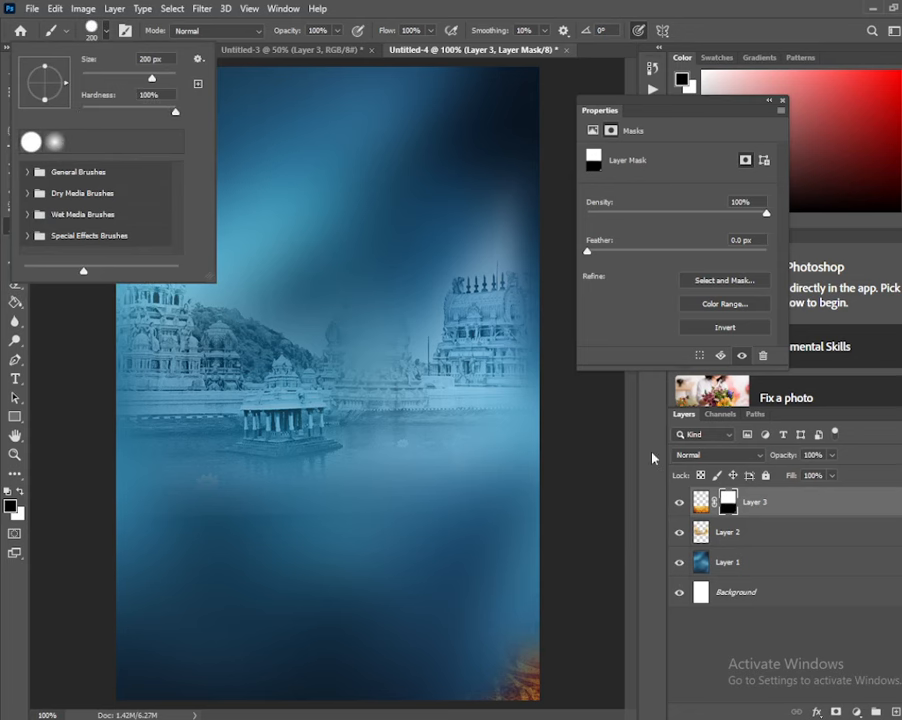
left_click(736, 507)
right_click(736, 507)
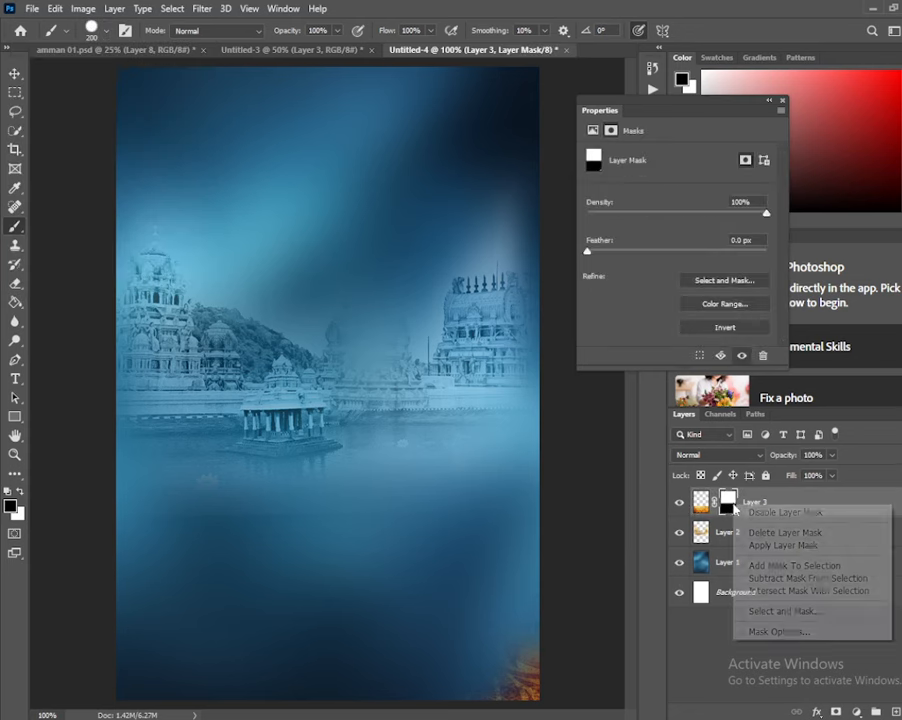
left_click(800, 535)
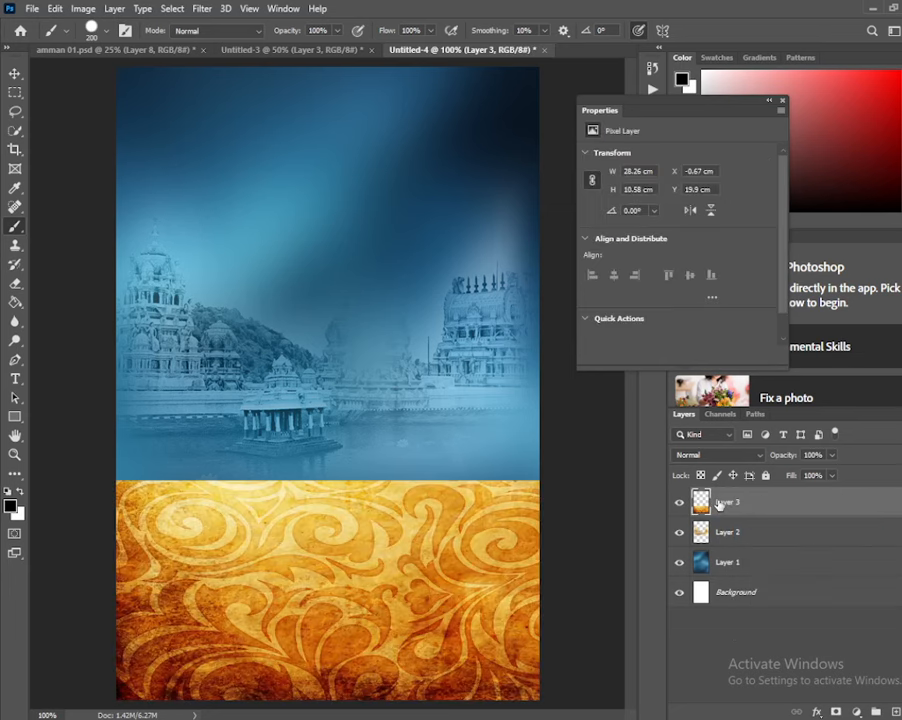
Move the golden pattern down to about 27.59 cm vertically, leaving a narrow strip along the canvas's bottom edge.
left_click(14, 74)
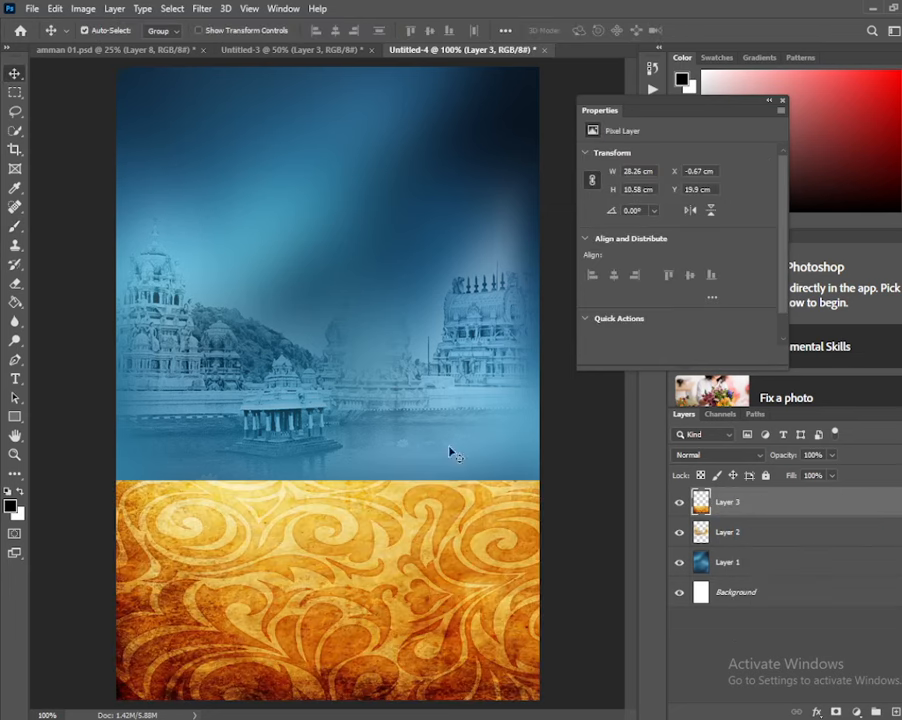
left_click_drag(436, 563, 438, 714)
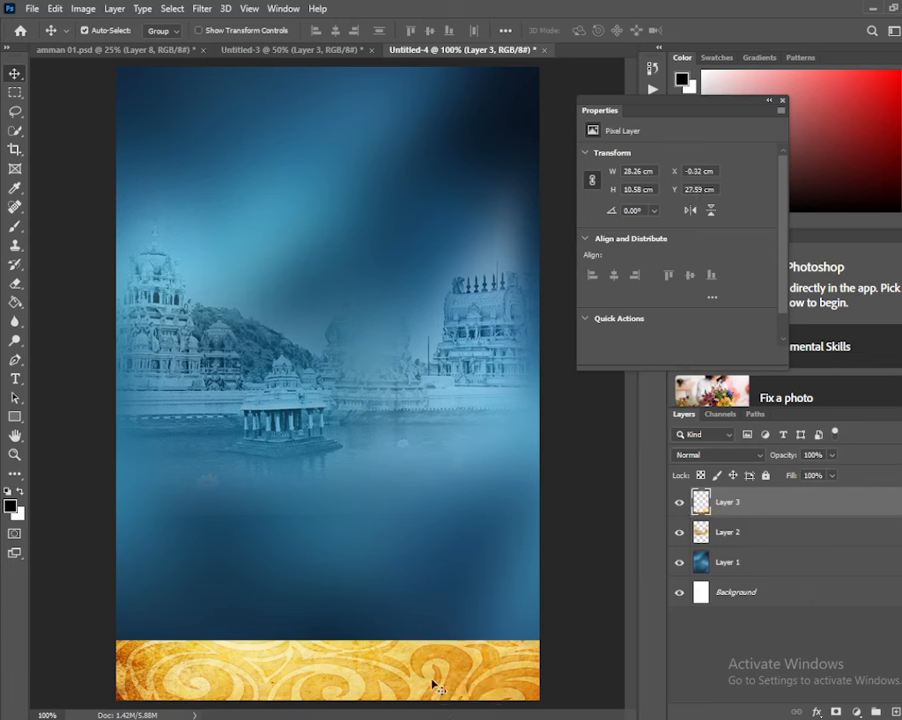
Set the golden pattern layer's opacity to 30% and its blend mode to Luminosity.
left_click(832, 455)
left_click_drag(828, 476, 787, 482)
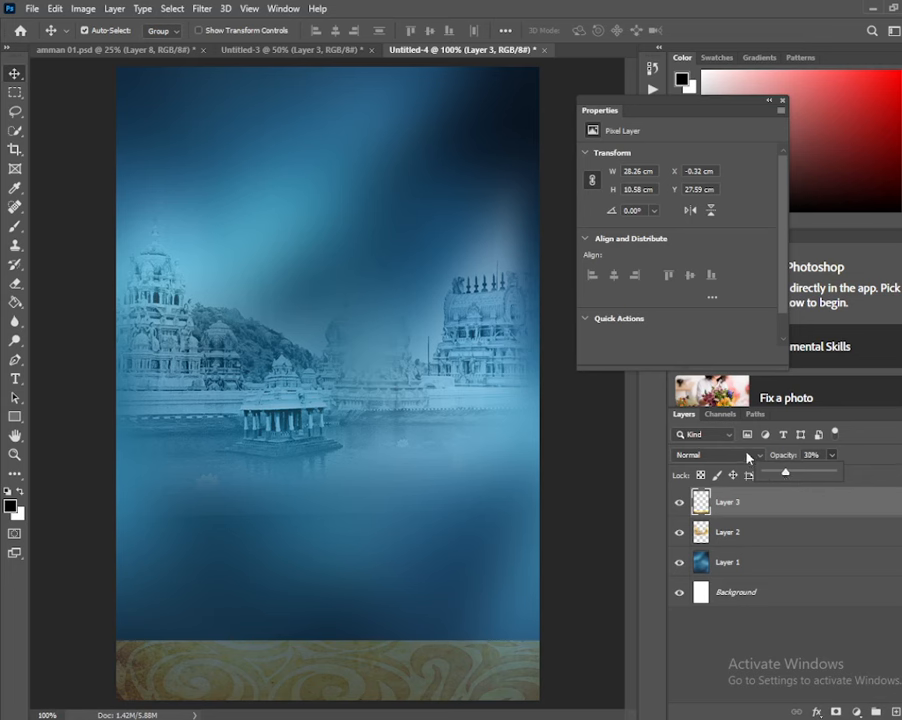
left_click(747, 457)
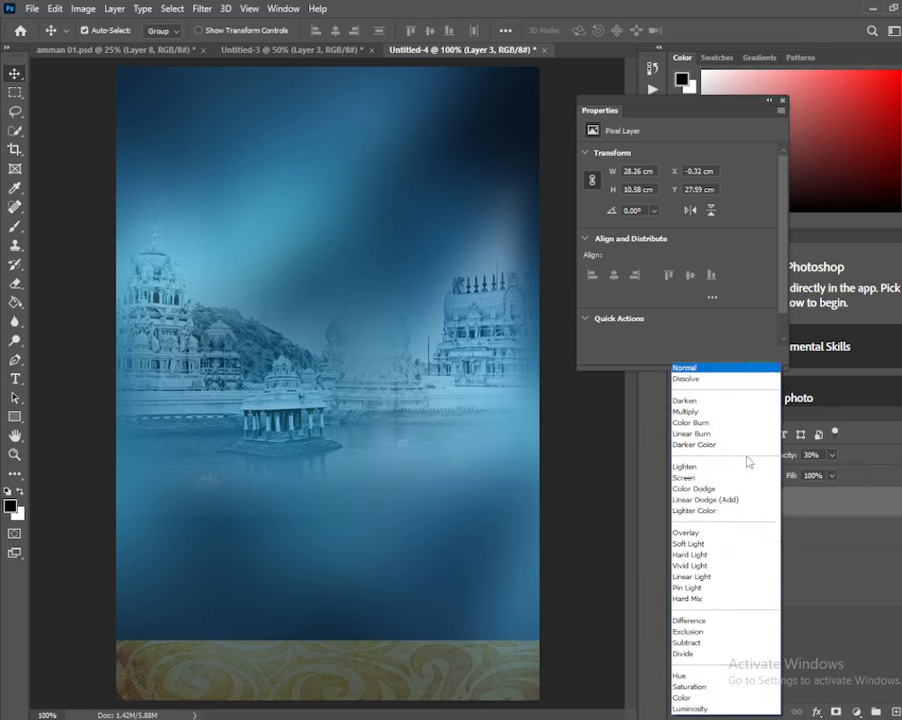
left_click(704, 709)
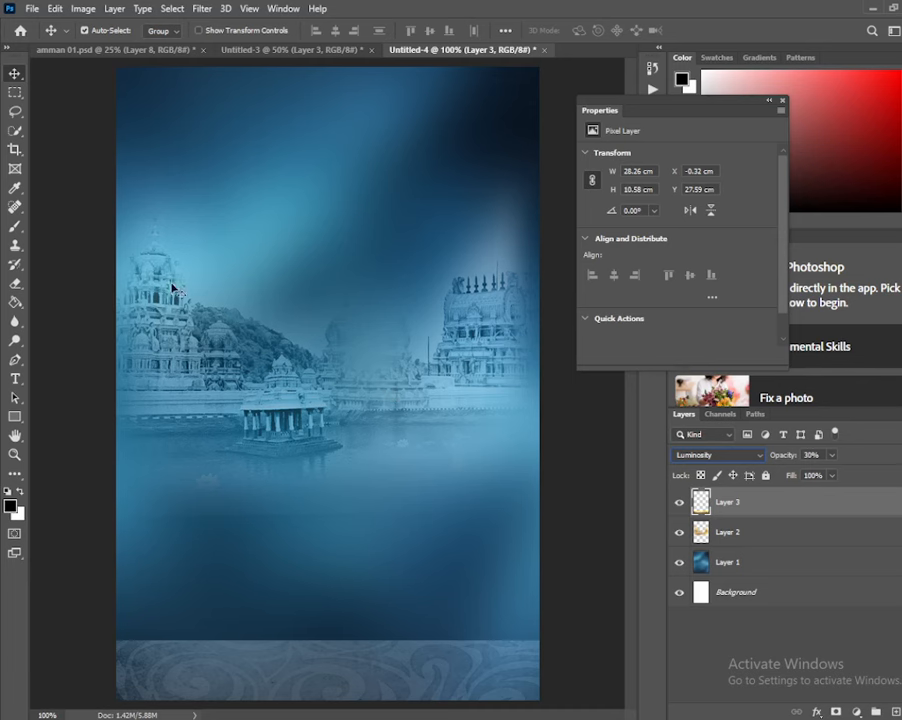
Hide the golden pattern on Layer 3 in Untitled-3.
left_click(294, 50)
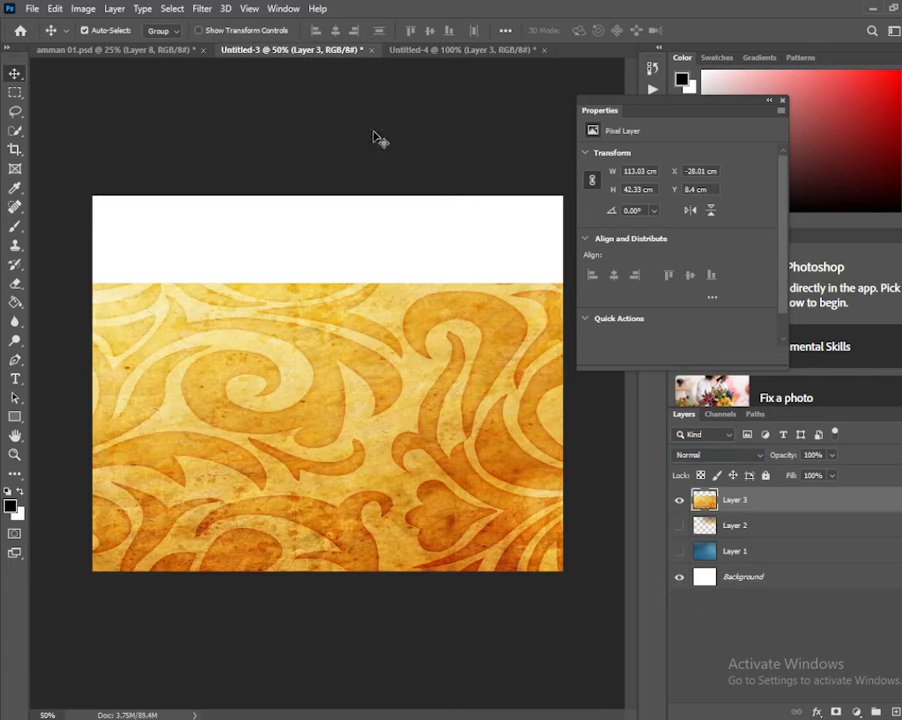
left_click(679, 499)
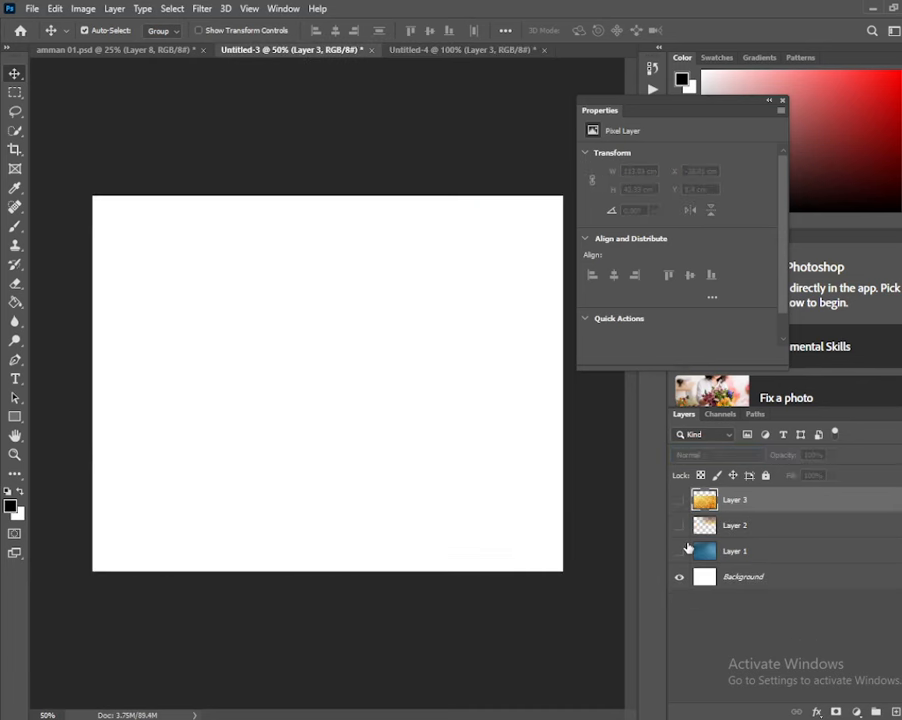
left_click(552, 712)
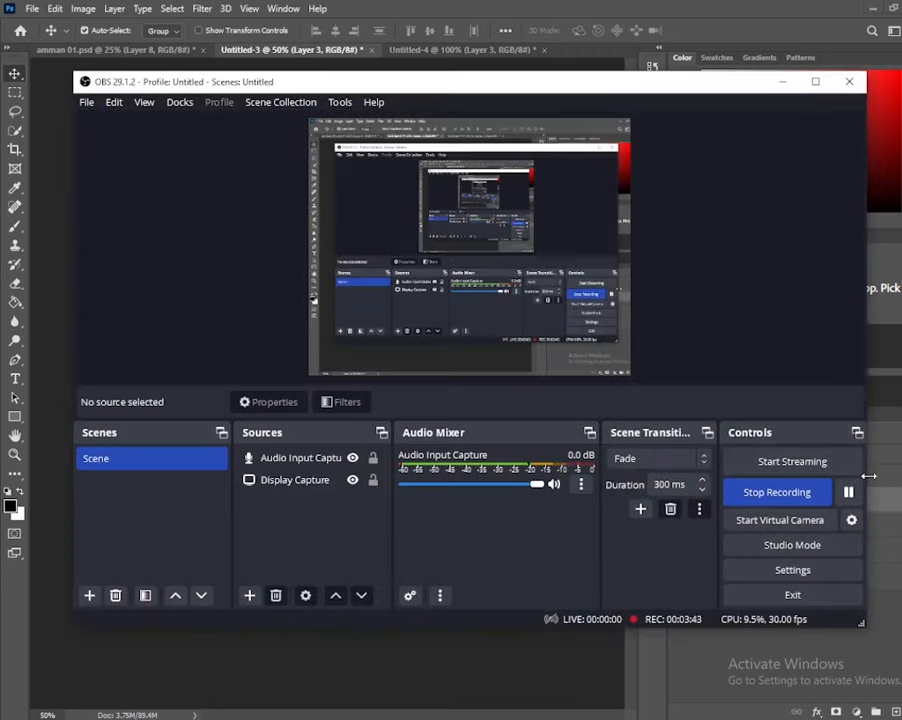
left_click(783, 82)
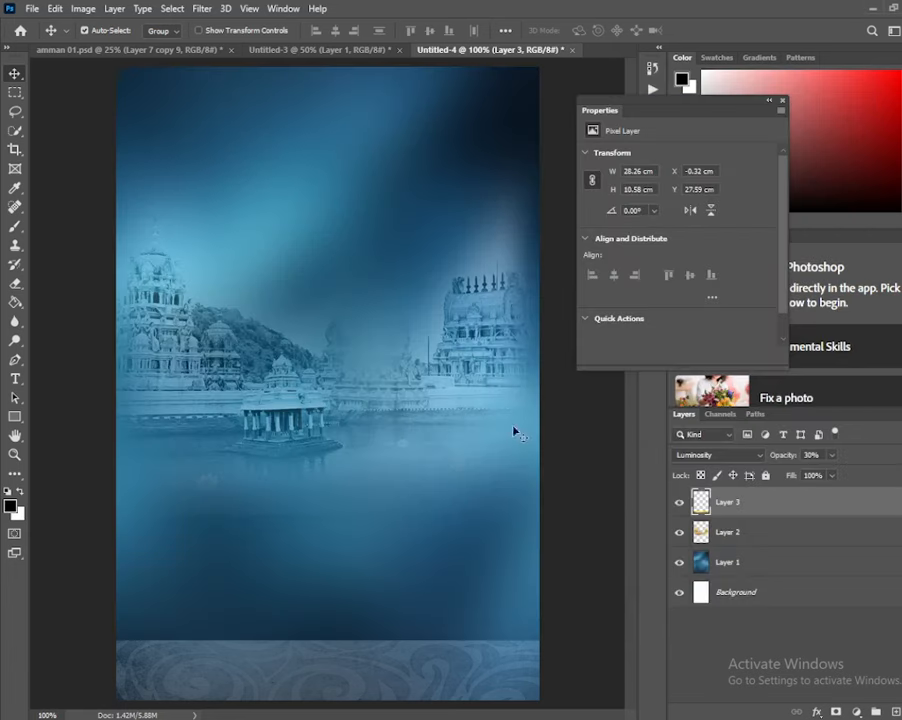
In Untitled-3, show the dark blue Layer 5 and hide the Background layer.
left_click(346, 54)
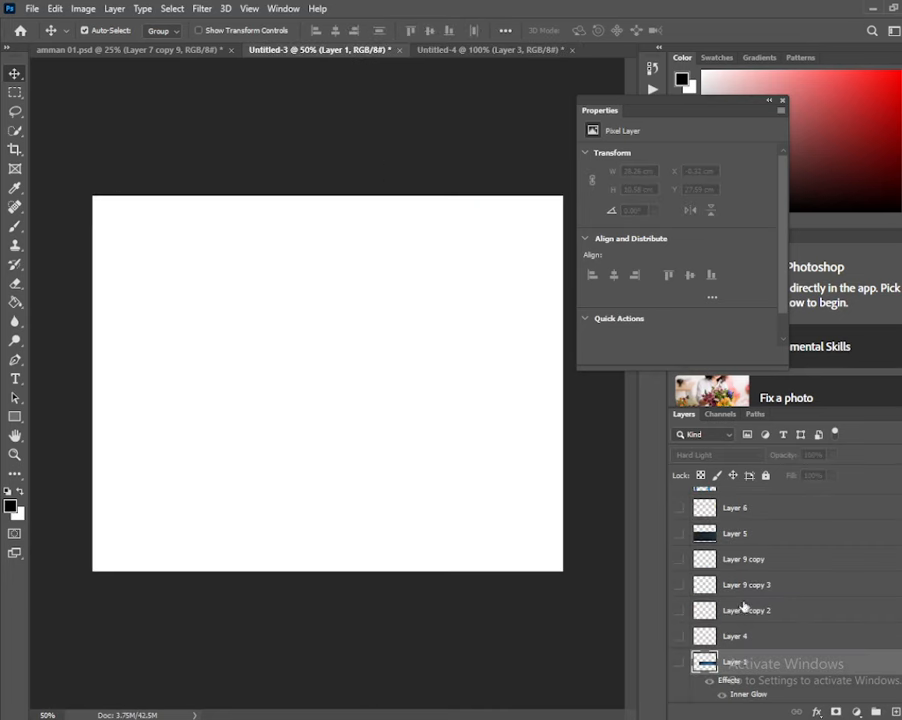
scroll(742, 600, "up", 1)
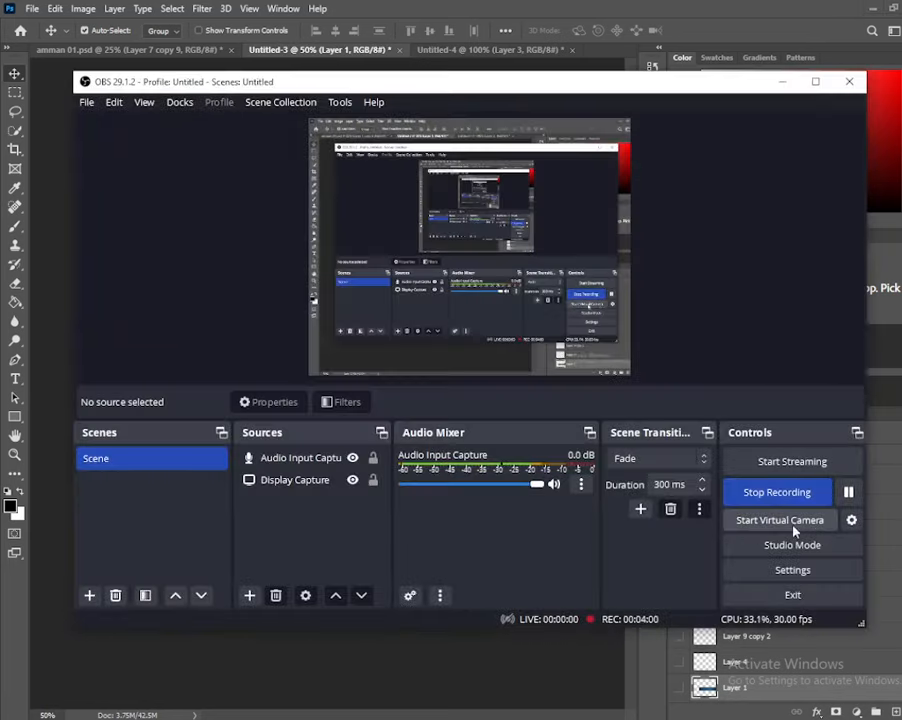
left_click(849, 492)
left_click(849, 493)
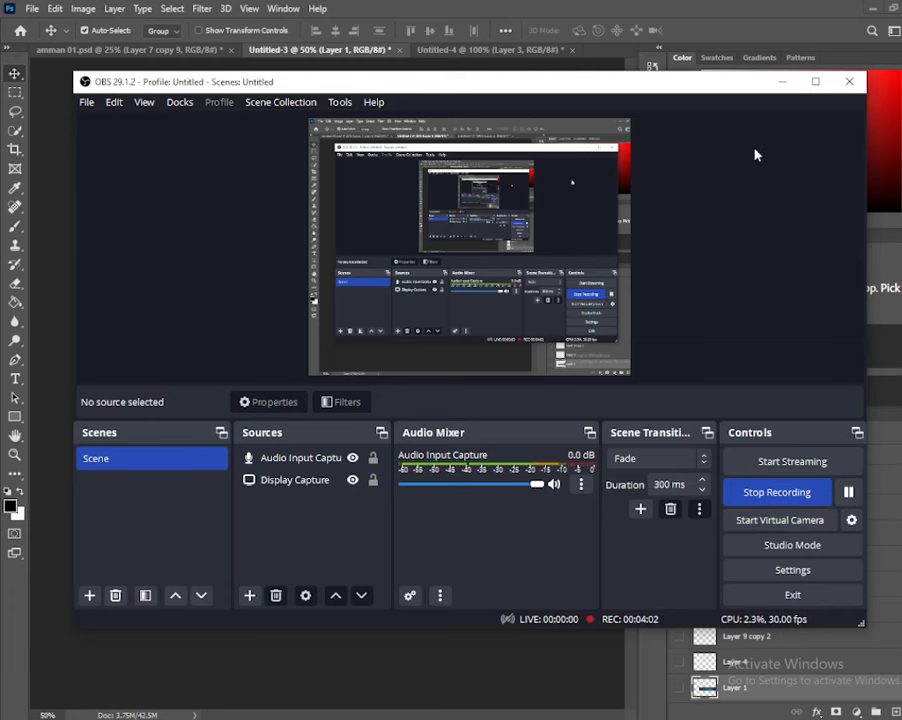
left_click(782, 81)
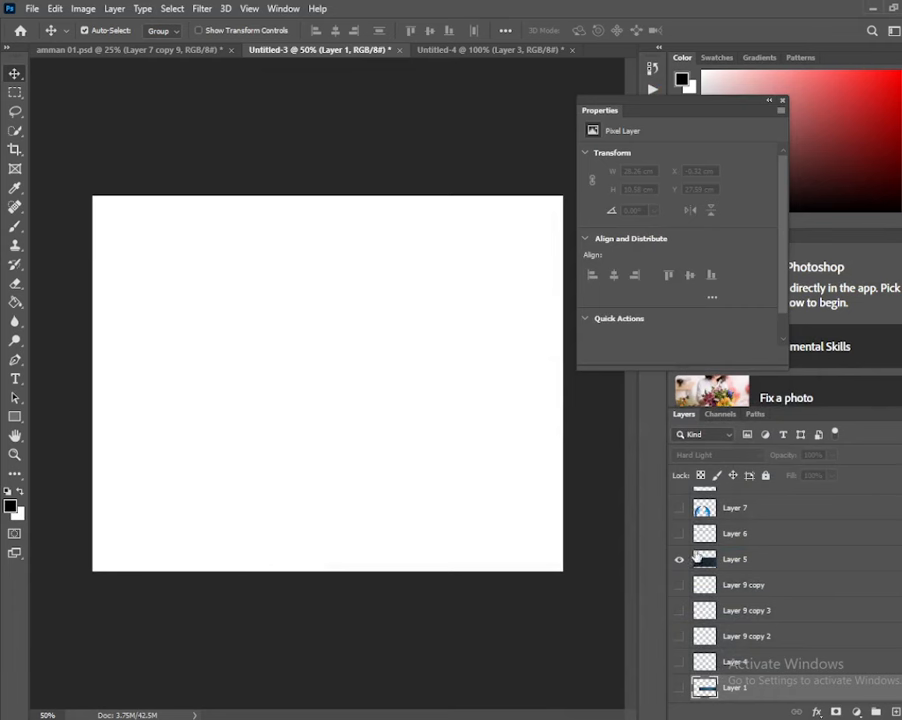
scroll(718, 633, "down", 2)
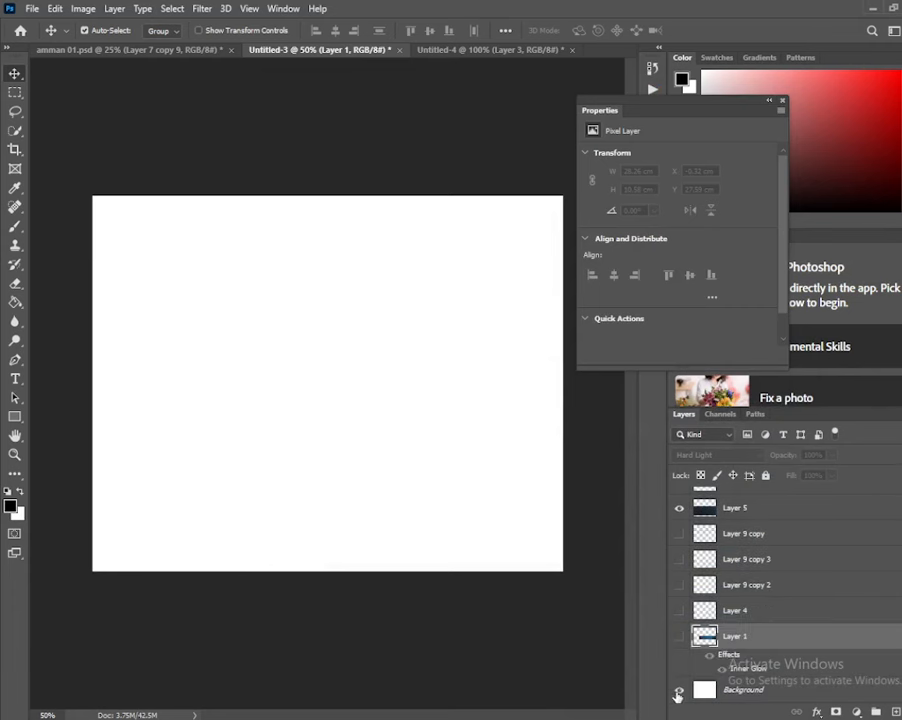
left_click(678, 692)
Copy the dark blue Layer 5 with its linked layer from Untitled-3 into Untitled-4 and place the bands just above the pattern strip.
left_click_drag(388, 464, 270, 52)
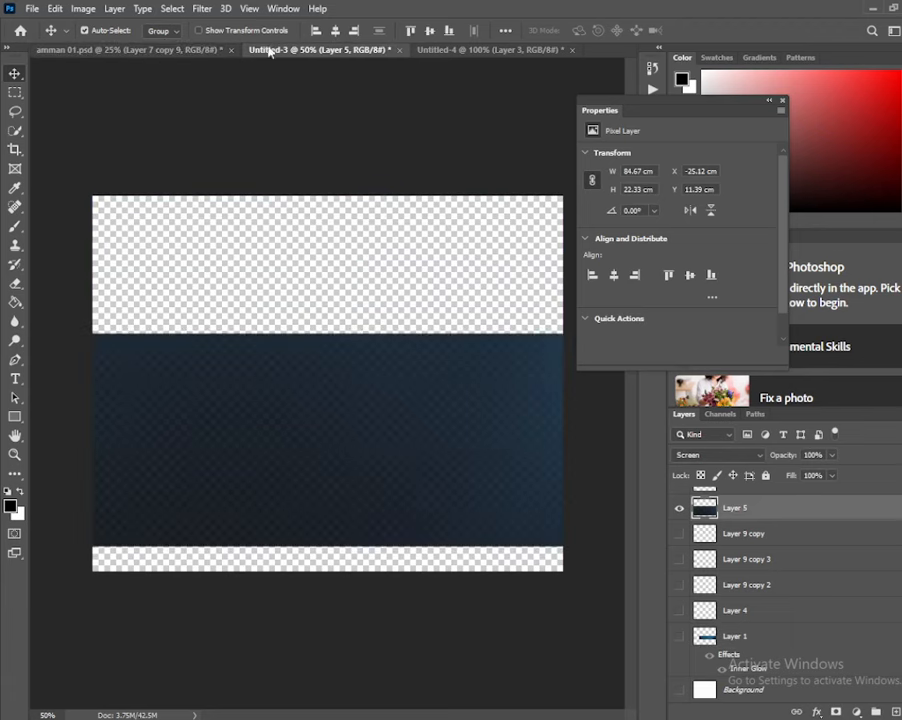
left_click_drag(305, 257, 533, 78)
mouse_move(390, 636)
left_mouse_down()
mouse_move(401, 489)
mouse_move(410, 640)
mouse_move(401, 586)
mouse_move(398, 646)
left_mouse_up()
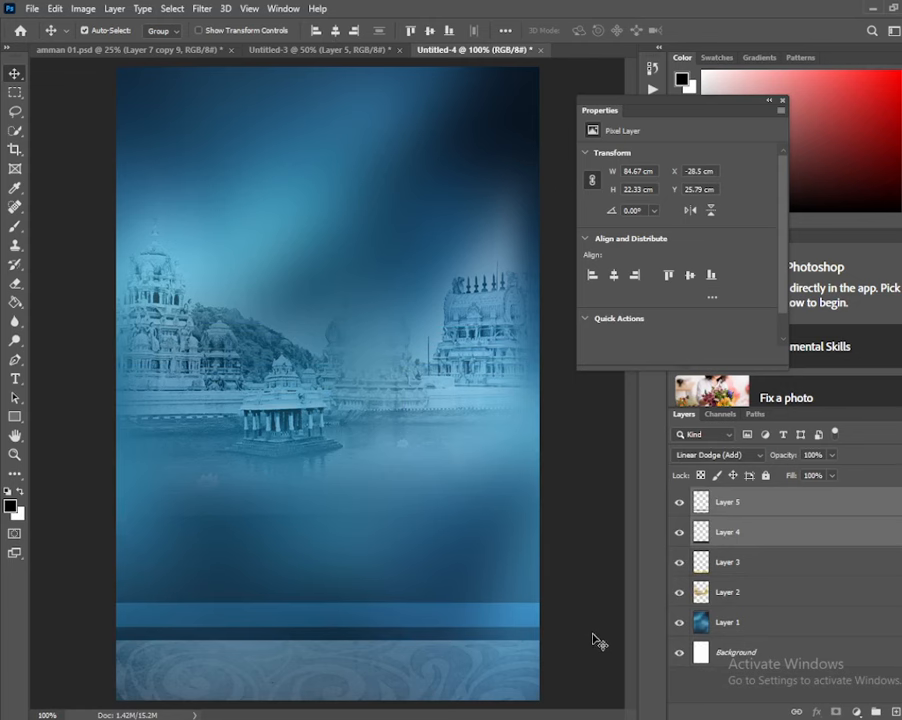
left_click(504, 644)
mouse_move(504, 644)
left_mouse_down()
mouse_move(496, 626)
mouse_move(499, 640)
mouse_move(495, 630)
mouse_move(520, 626)
left_mouse_up()
left_click(700, 622)
key("shift+alt+n")
left_click(593, 646)
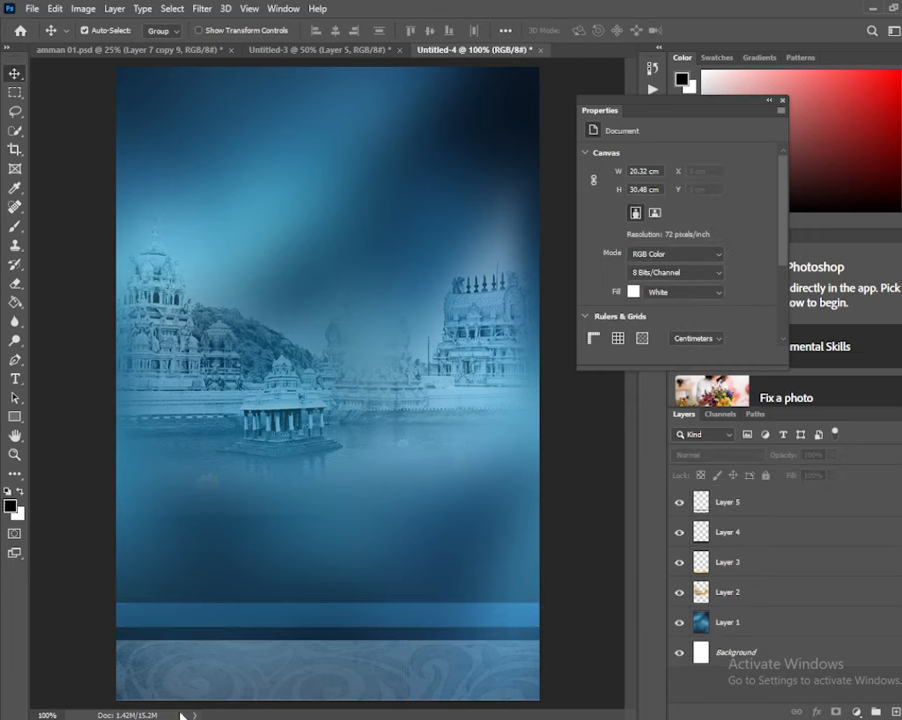
In Untitled-3, hide Layer 5, show Layer 6, and copy its dark band into Untitled-4 over the lower blue band.
left_click(364, 52)
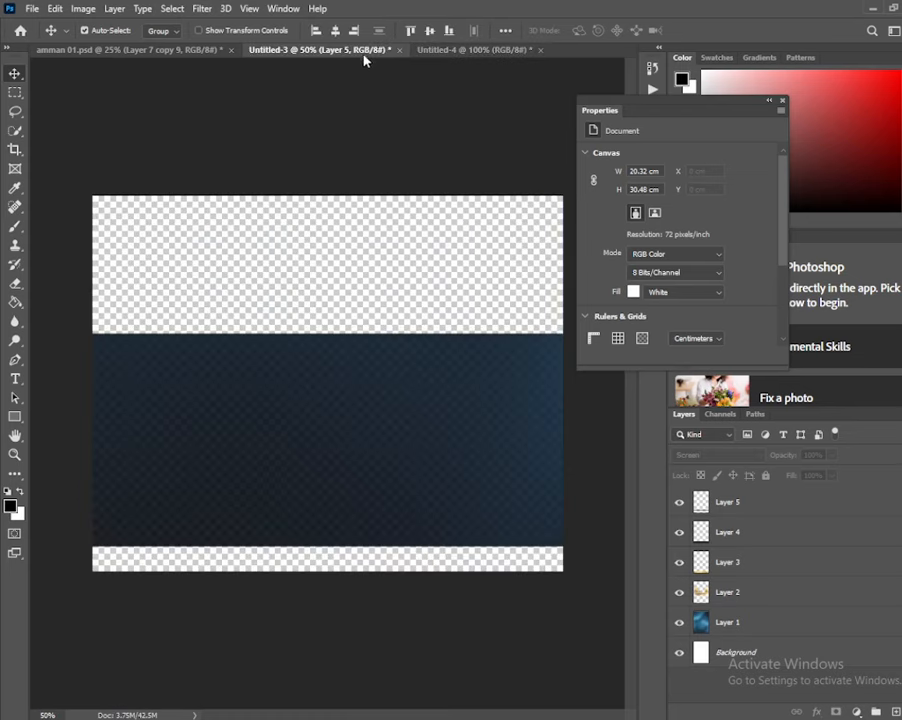
left_click(679, 603)
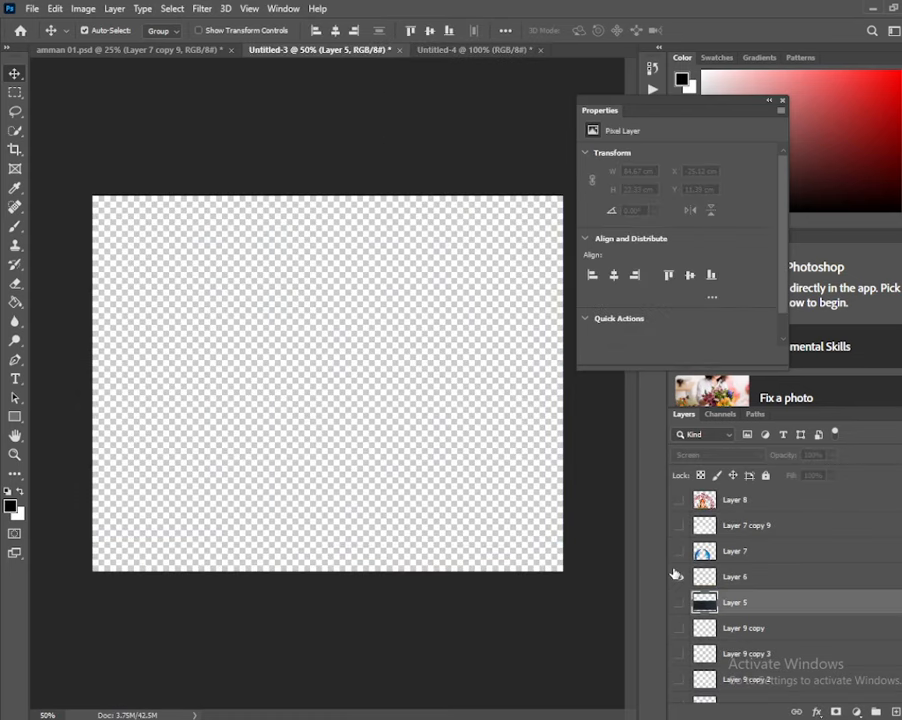
left_click(679, 578)
left_click_drag(460, 330, 437, 624)
left_click(620, 552)
left_click(602, 609)
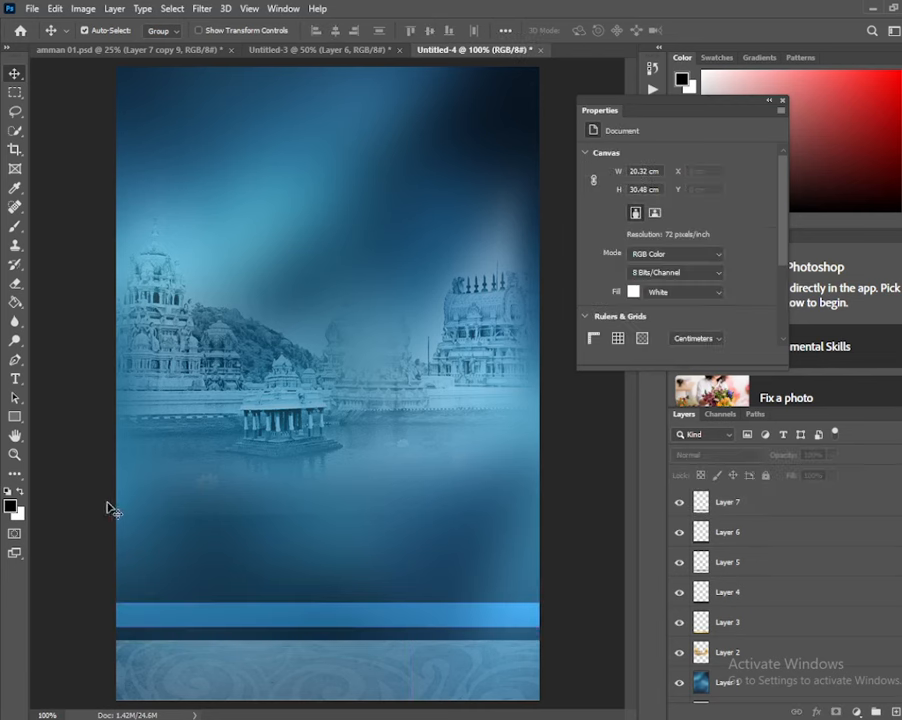
In Untitled-3, hide Layer 6, show the rounded blue bar on Layer 1, and copy it into the upper part of Untitled-4.
left_click(363, 52)
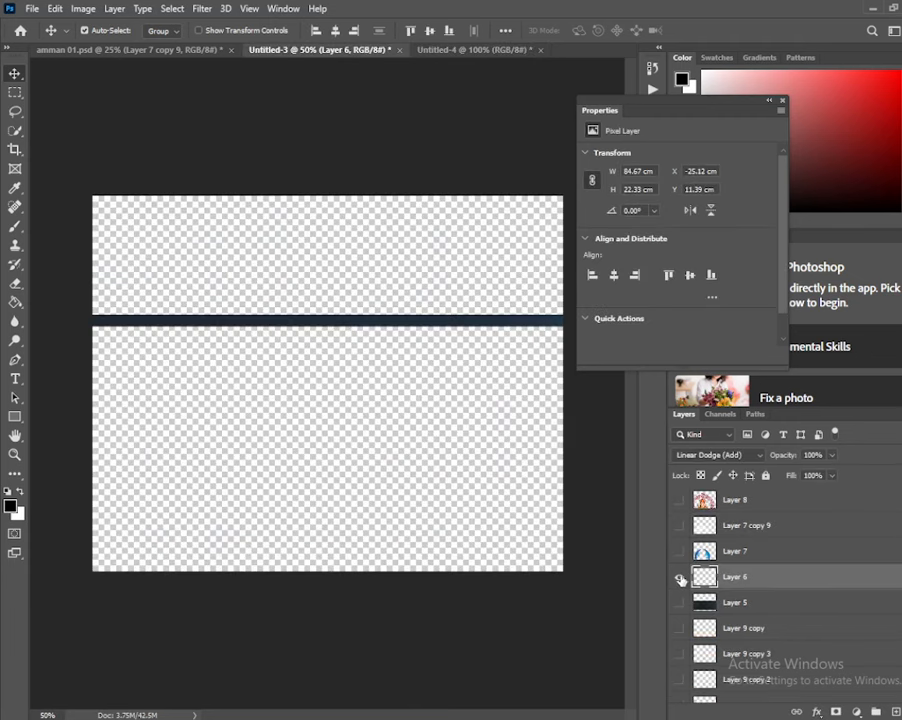
left_click(680, 578)
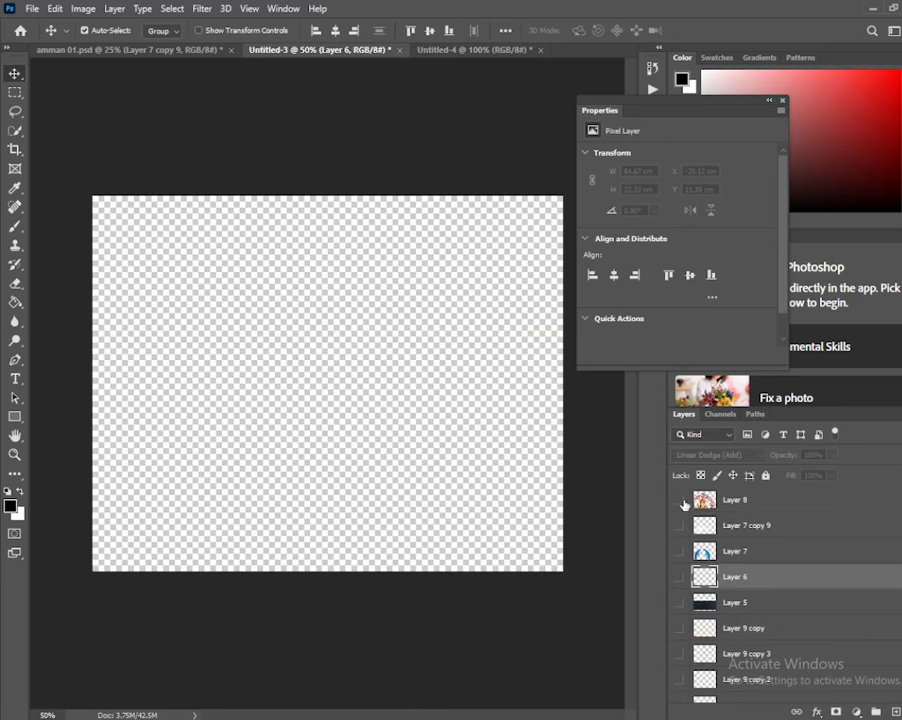
scroll(822, 655, "down", 3)
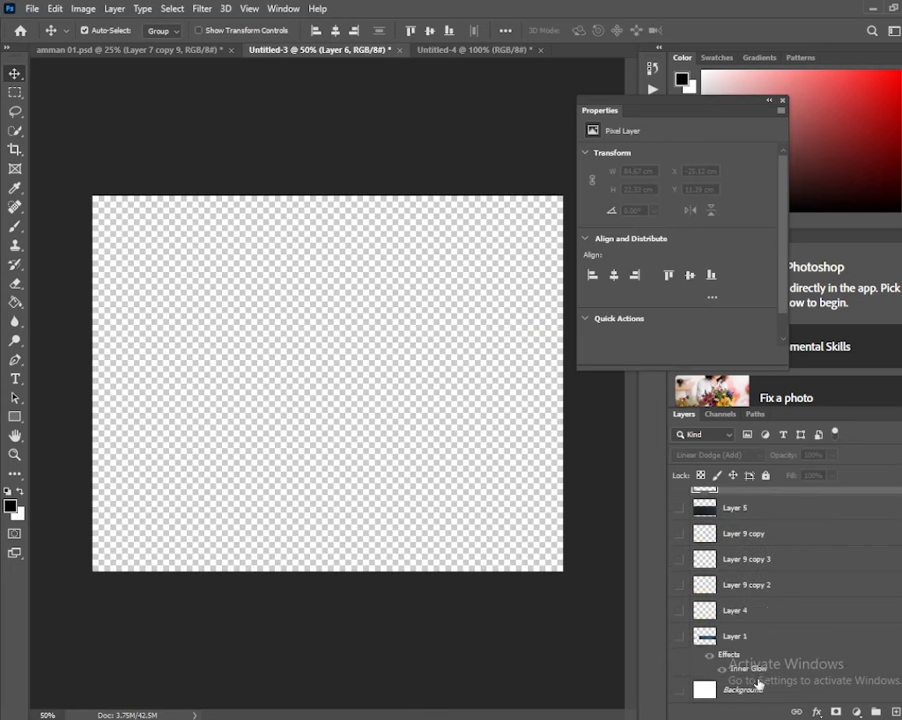
left_click(680, 638)
left_click_drag(362, 368, 416, 206)
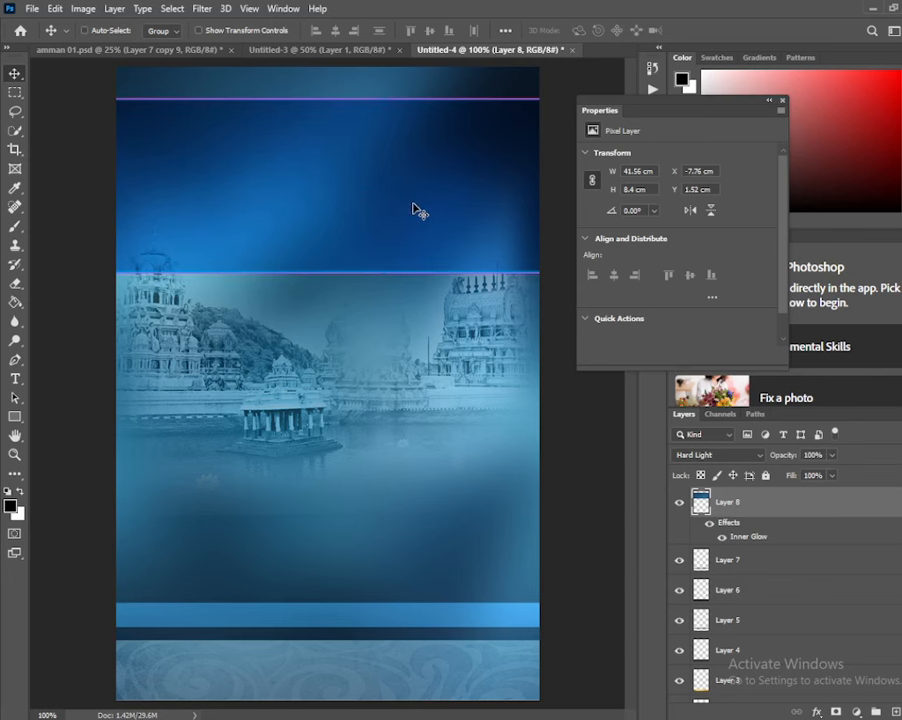
Scale the rounded blue bar proportionally to about 28.56% and place it near the top of the poster.
key("ctrl+t")
key("ctrl+minus")
key("ctrl+minus")
key("ctrl+minus")
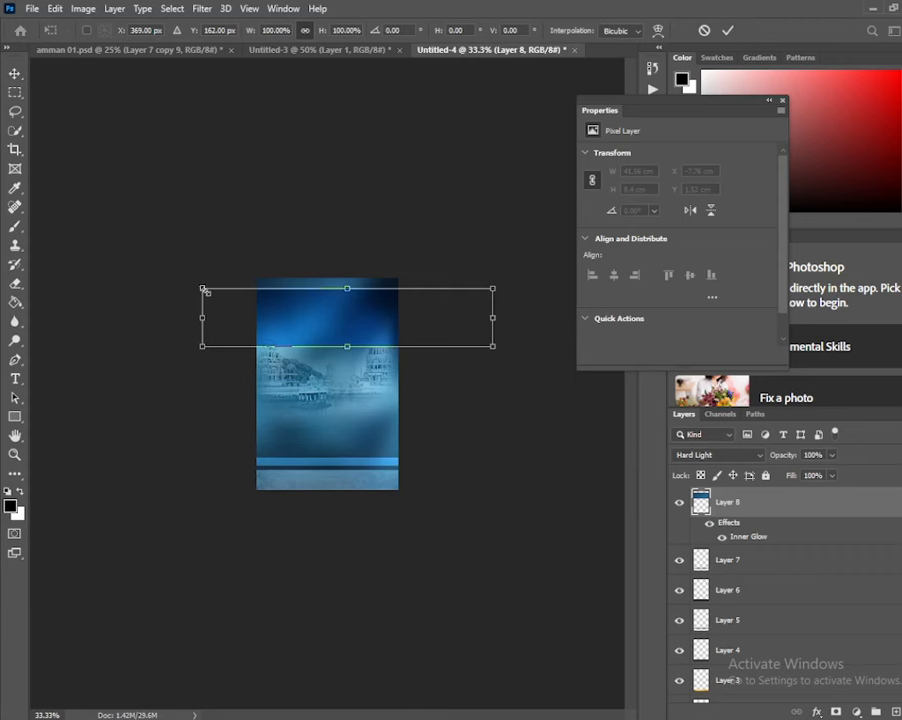
left_click_drag(204, 290, 303, 309)
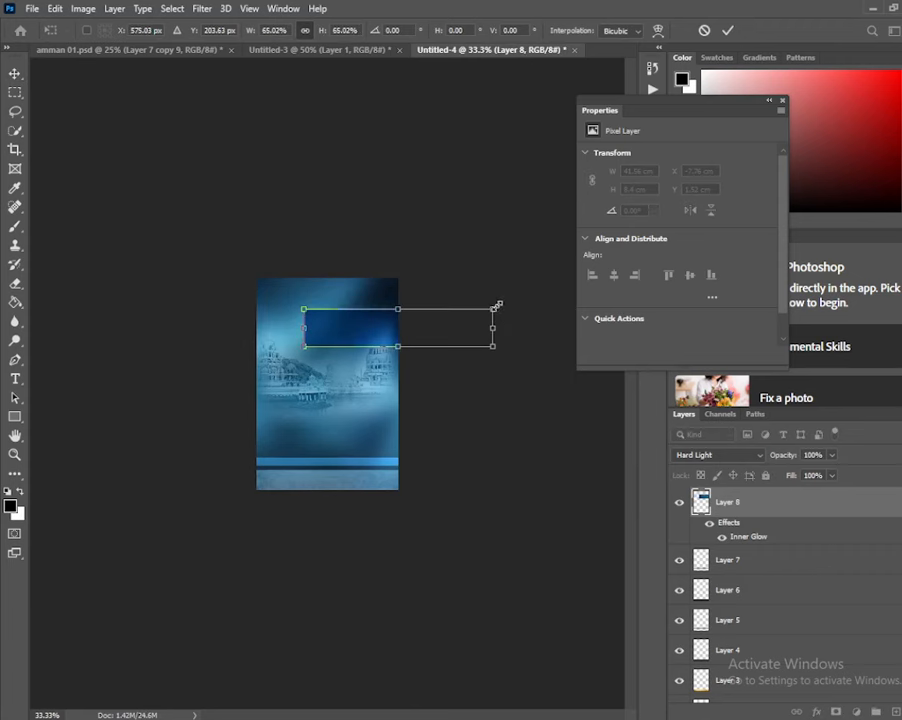
left_click_drag(496, 305, 360, 313)
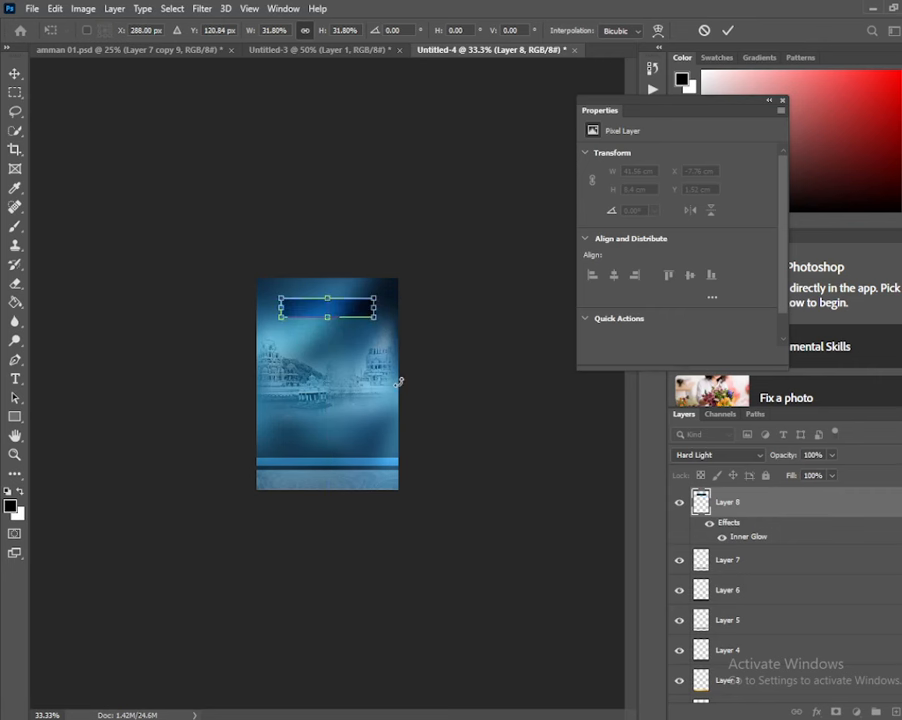
key("ctrl+plus")
key("ctrl+plus")
key("ctrl+plus")
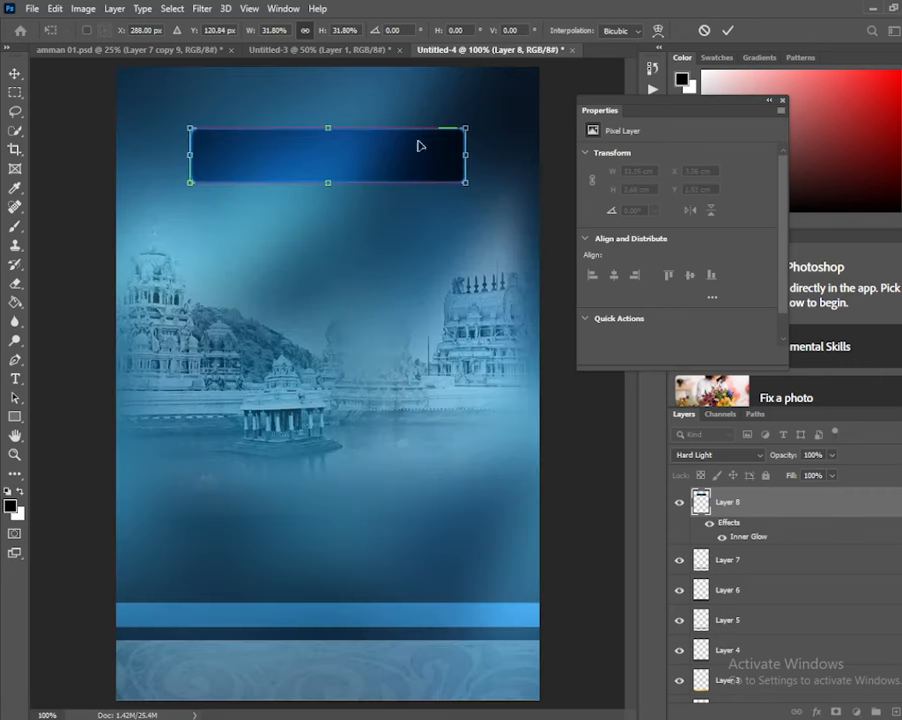
left_click_drag(466, 186, 437, 175)
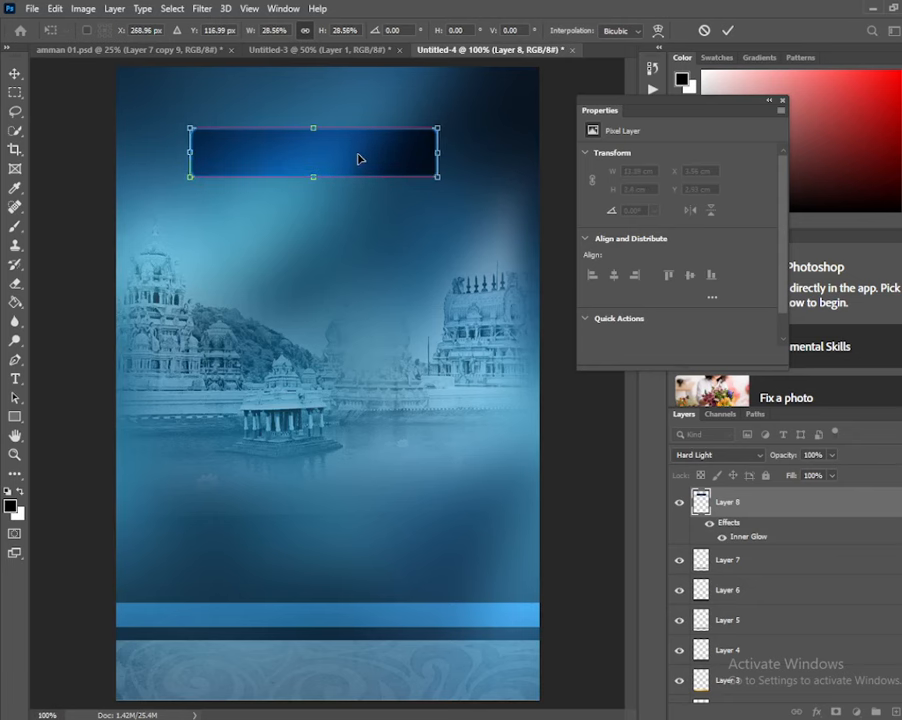
left_click_drag(356, 156, 376, 136)
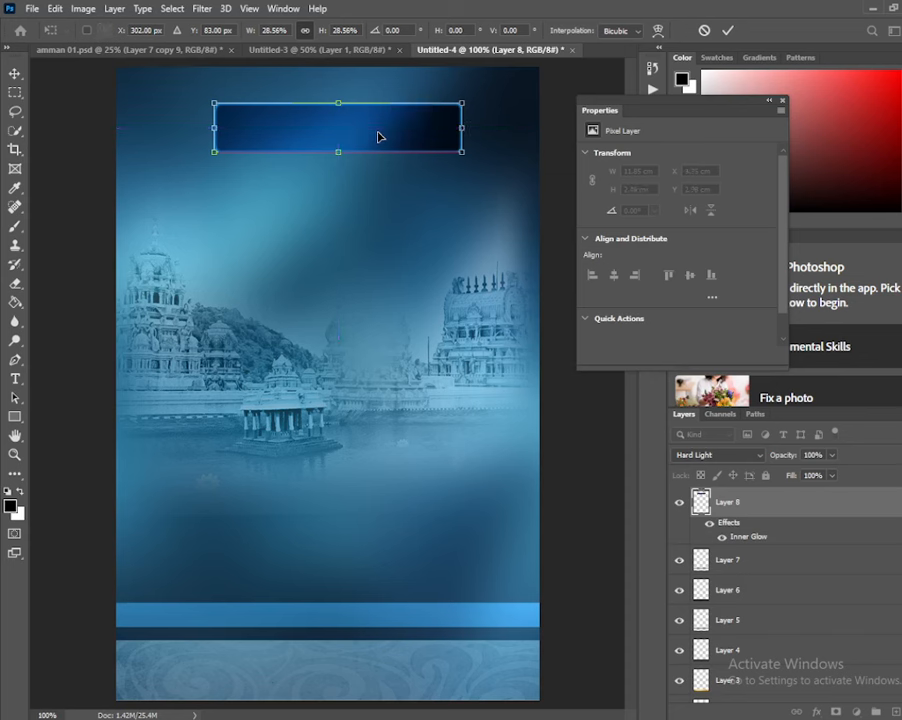
key("Return")
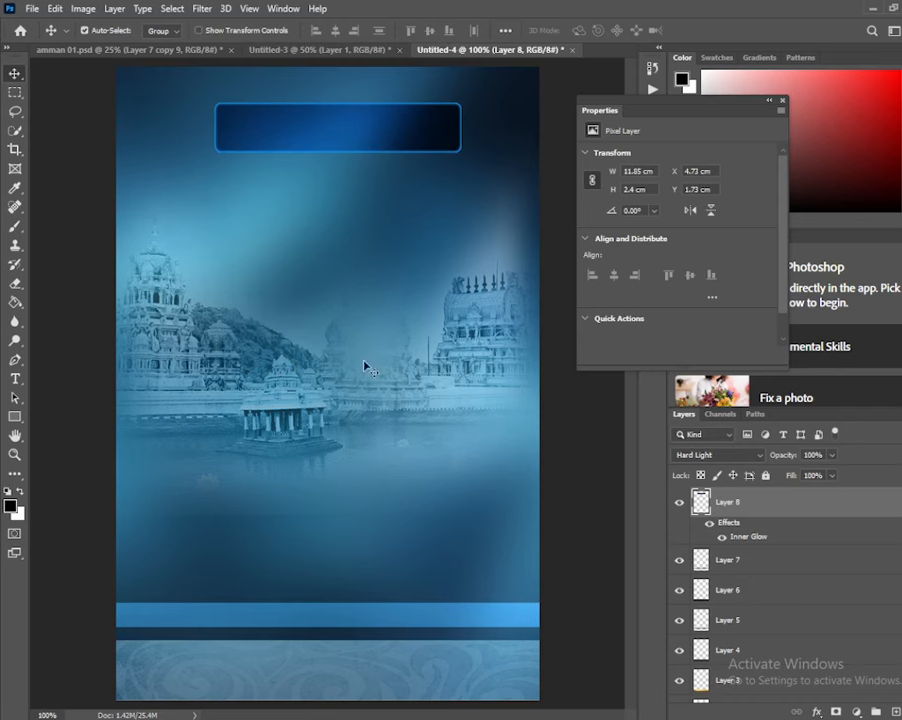
In Untitled-3, hide Layer 1 and show Layer 8, Layer 7 copy 9 and Layer 7 with the goddess artwork.
left_click(312, 50)
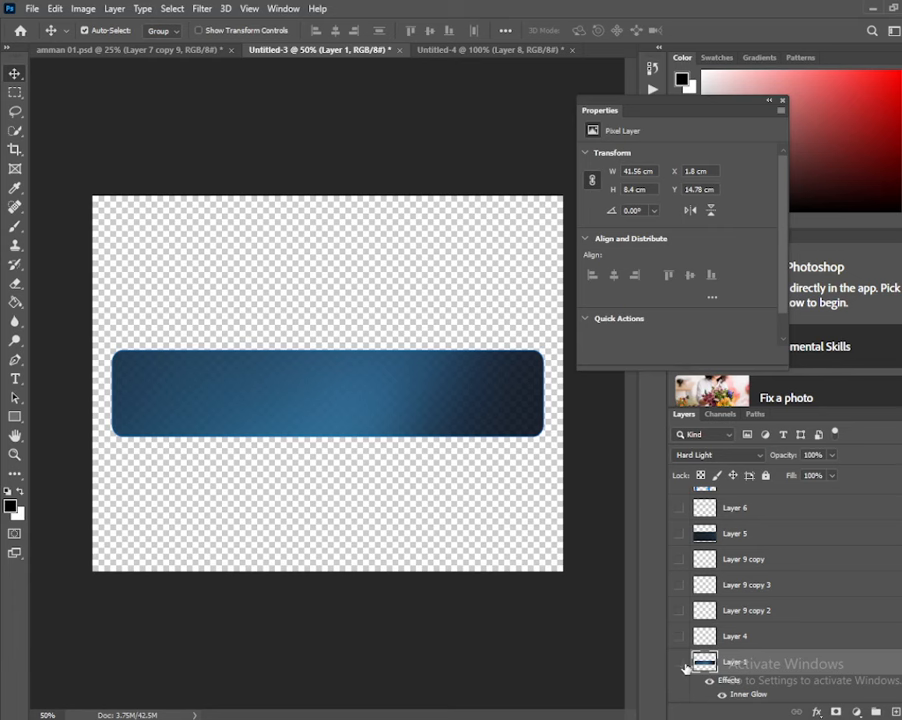
key("Delete")
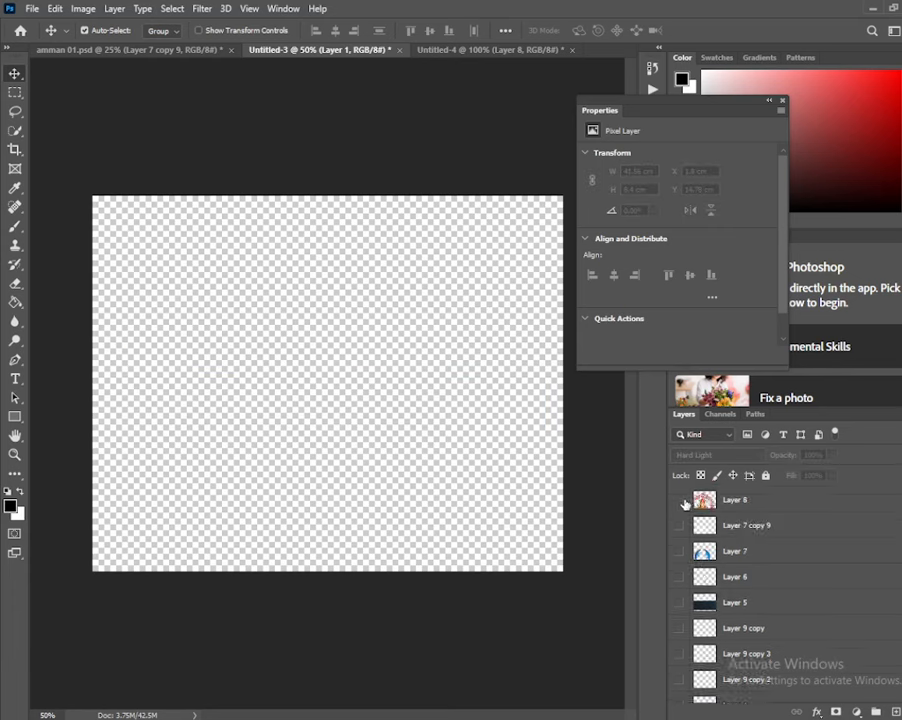
left_click(681, 501)
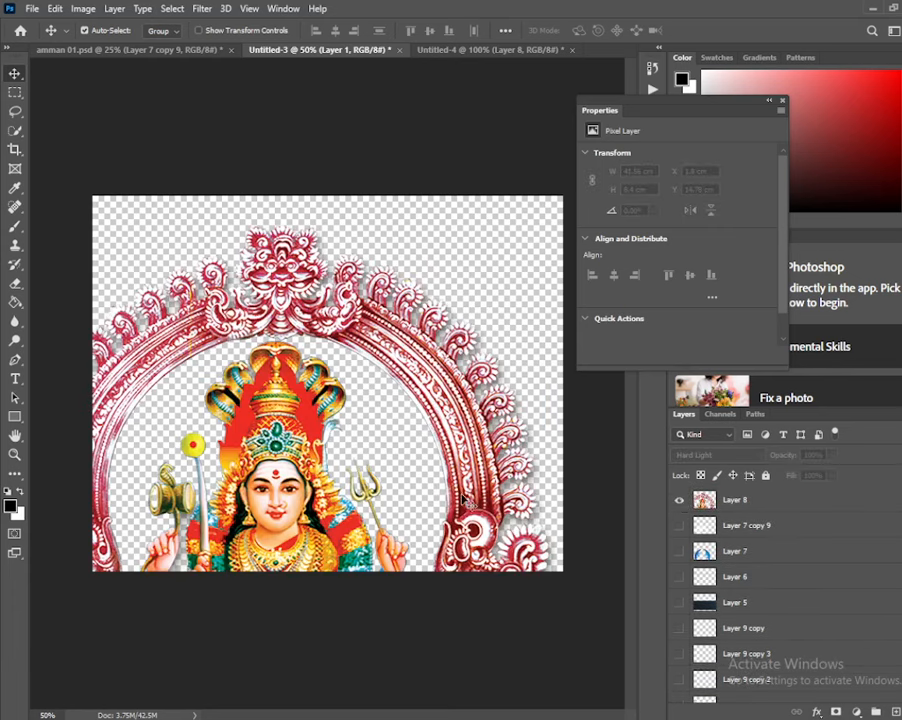
left_click(681, 551)
left_click(680, 525)
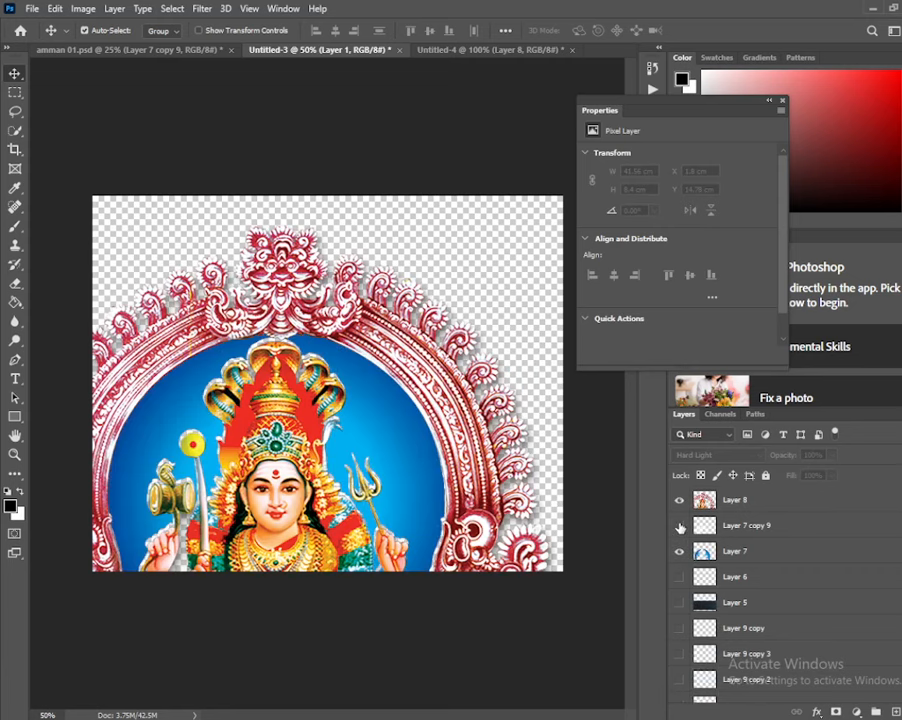
Copy Layer 8, Layer 7 copy 9 and Layer 7 together from Untitled-3 into Untitled-4.
left_click(760, 503)
left_click(754, 525, "shift")
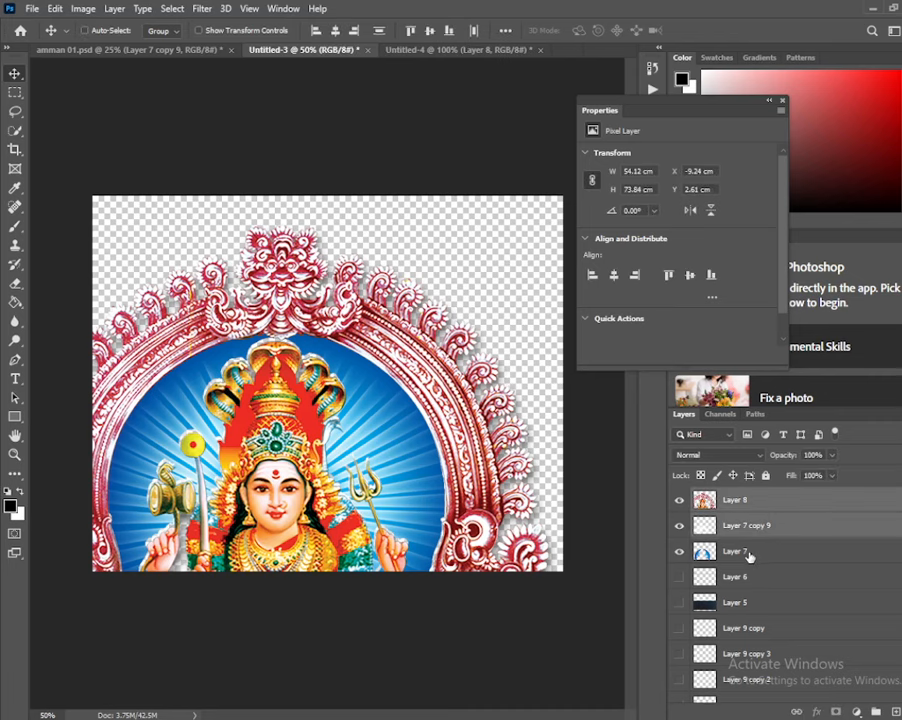
left_click(749, 551, "shift")
left_click_drag(370, 436, 393, 195)
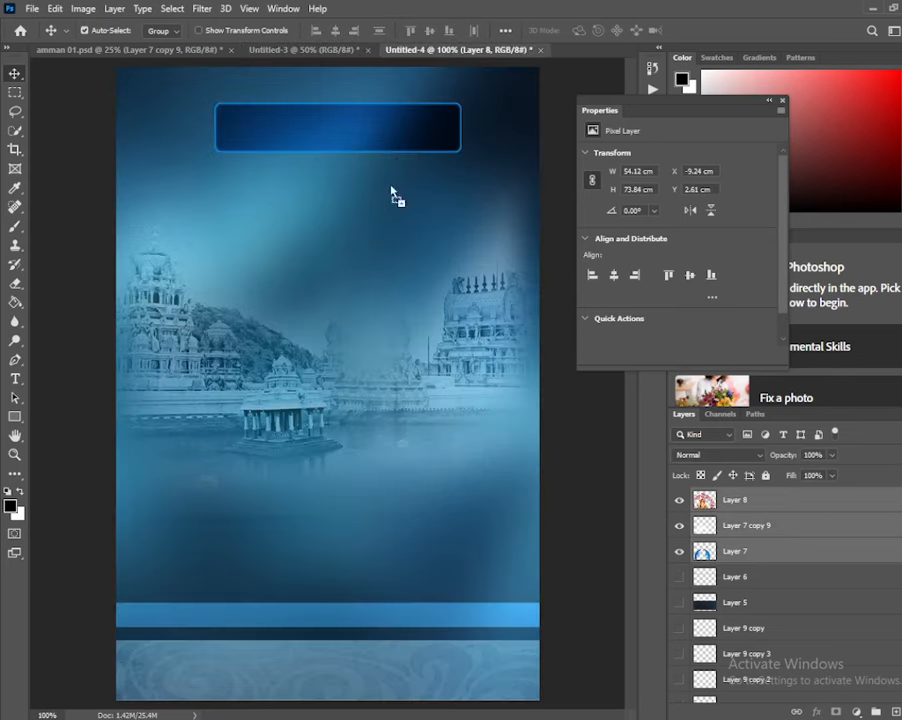
left_click_drag(357, 340, 354, 341)
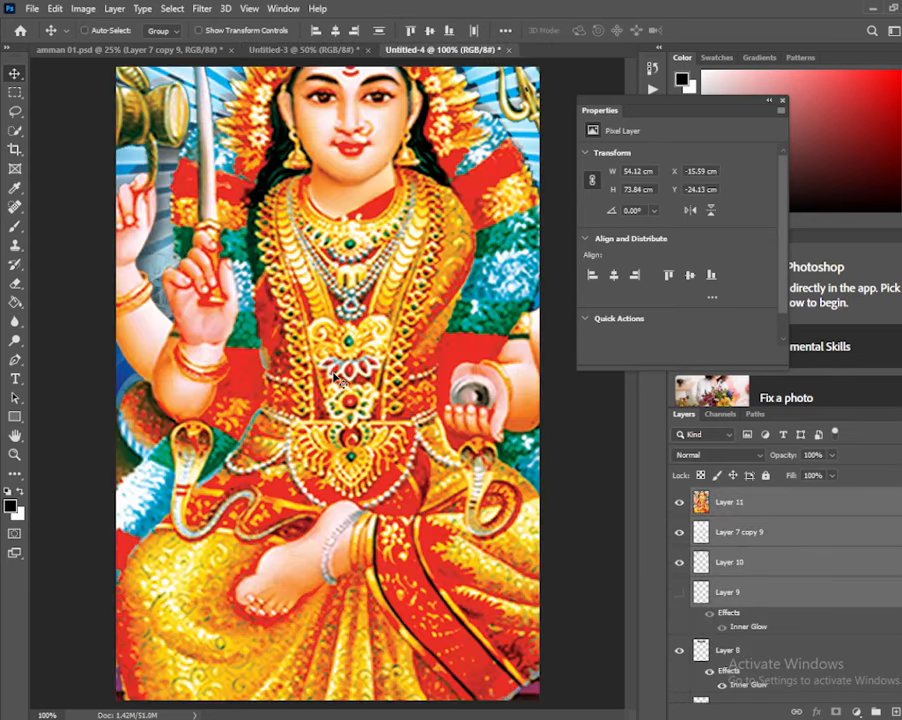
Scale the copied goddess artwork proportionally to about 24% and place it over the temple scene below the blue bar.
key("ctrl+t")
key("ctrl+minus")
key("ctrl+minus")
key("ctrl+minus")
key("ctrl+minus")
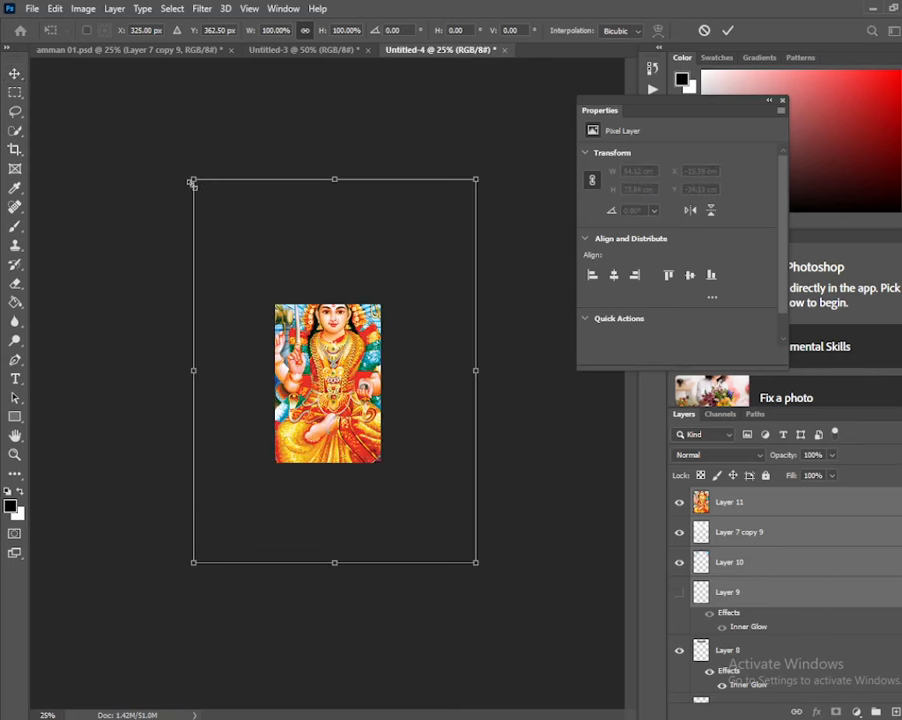
left_click_drag(192, 181, 324, 358)
left_click_drag(477, 563, 392, 459)
left_click_drag(353, 411, 331, 387)
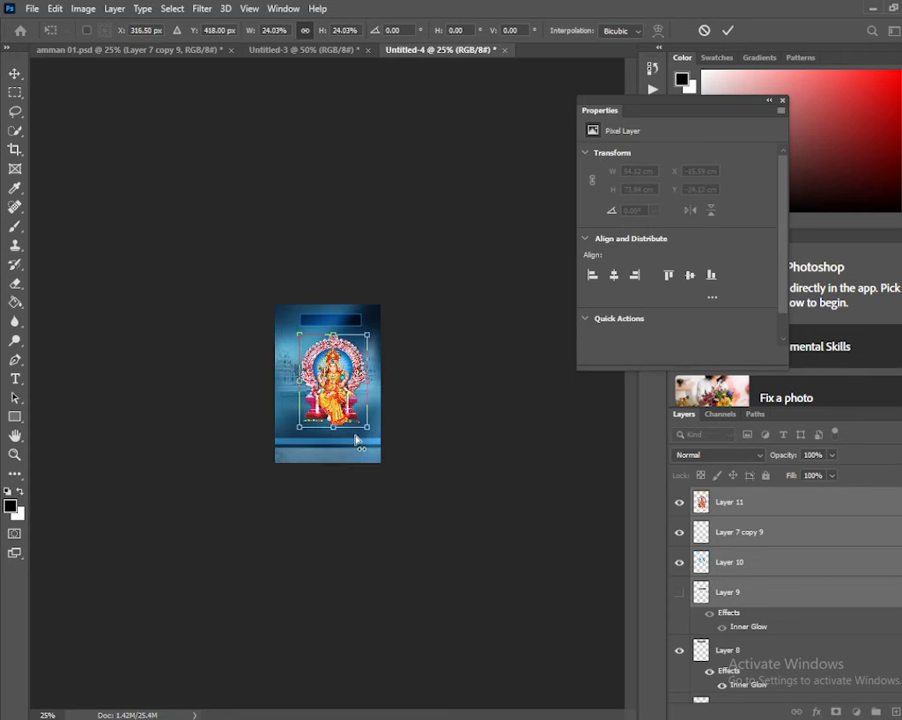
Reduce the goddess artwork to about 21.36%, centre it horizontally on the poster, and move the rounded blue bar slightly up and left above it.
key("ctrl+plus")
key("ctrl+plus")
key("ctrl+plus")
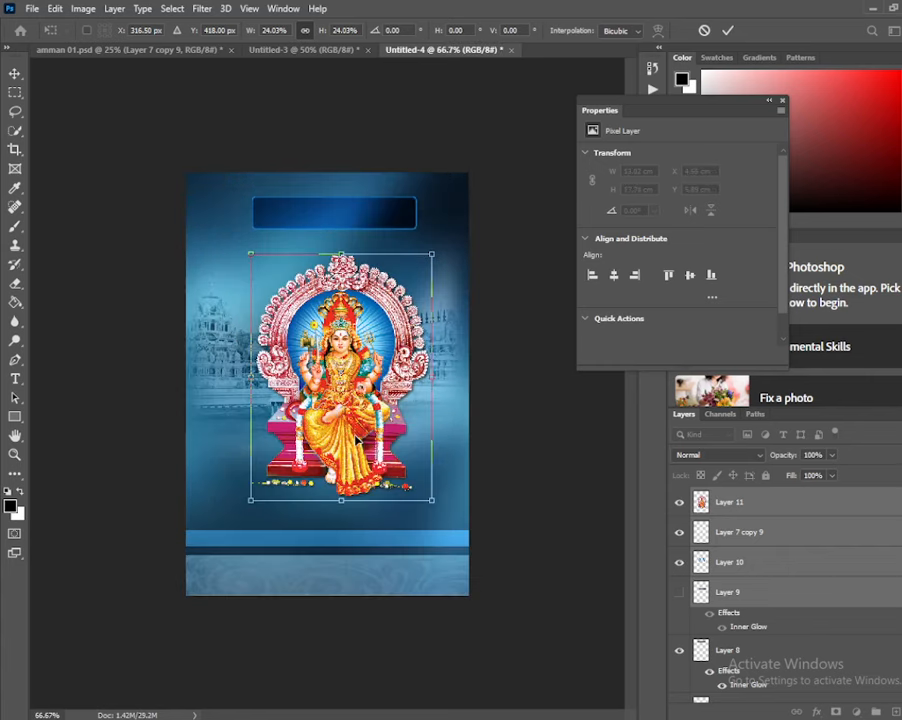
left_click_drag(436, 503, 420, 481)
left_click_drag(376, 359, 370, 356)
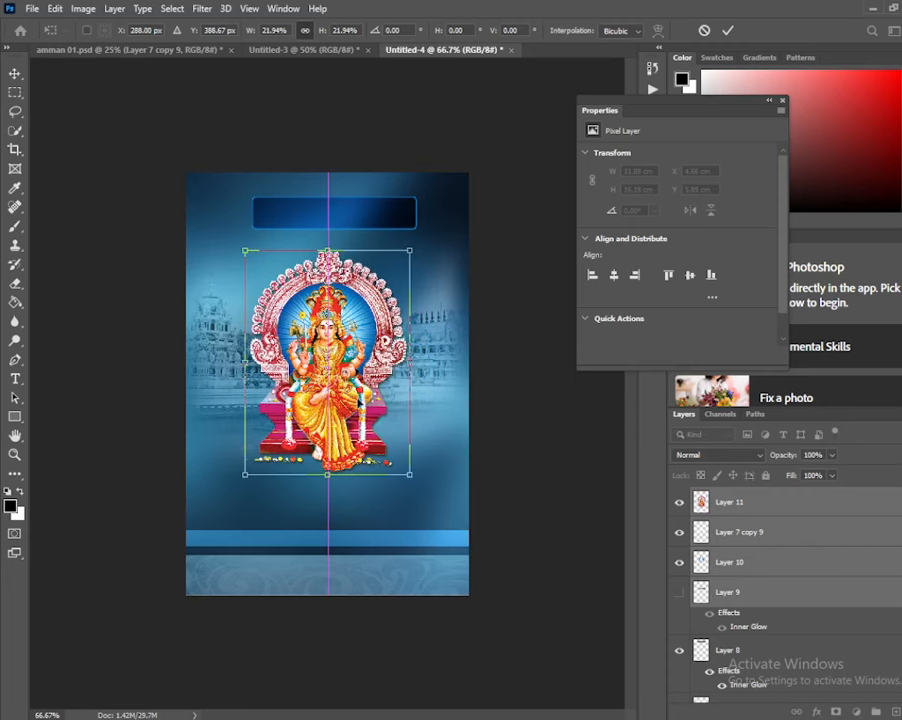
left_click_drag(410, 474, 406, 469)
key("Return")
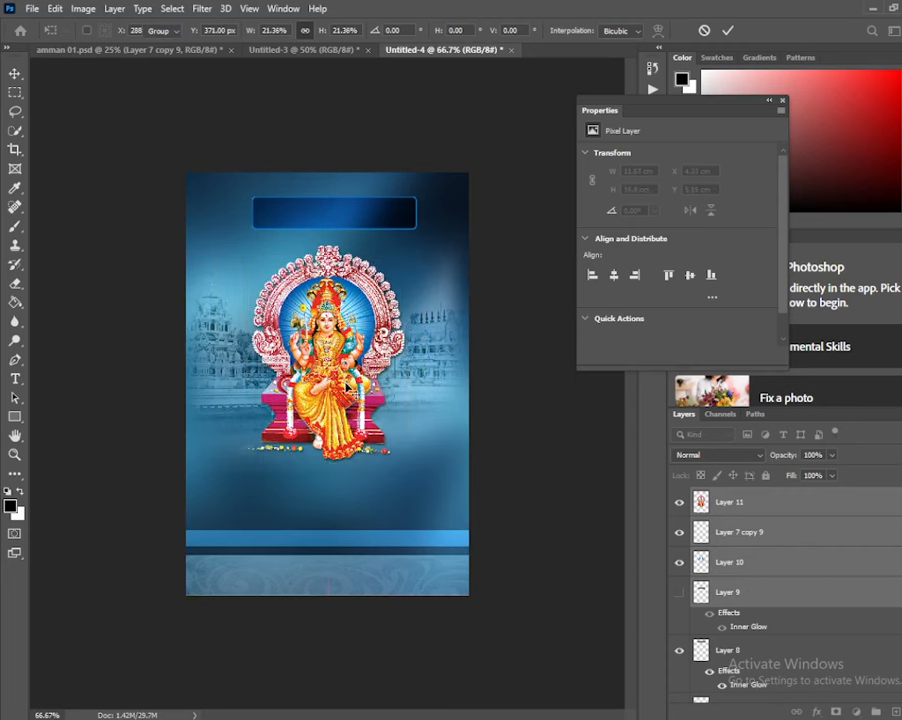
left_click(380, 224)
left_click_drag(378, 224, 369, 215)
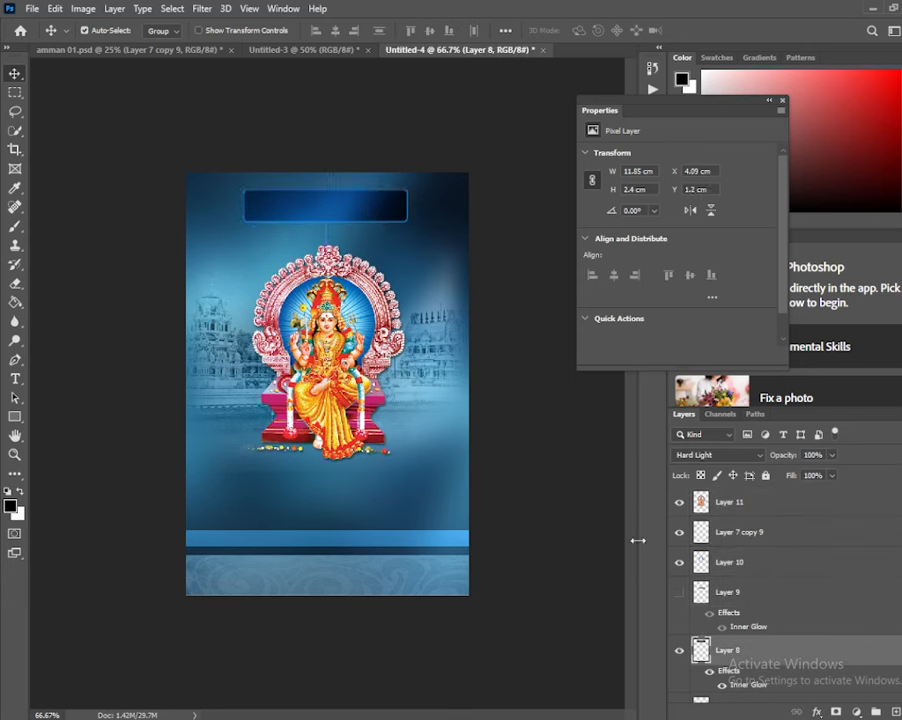
In Untitled-3, hide the three goddess layers and show Layer 4, Layer 9 copy 2, Layer 9 copy 3 and Layer 9 copy.
left_click(352, 50)
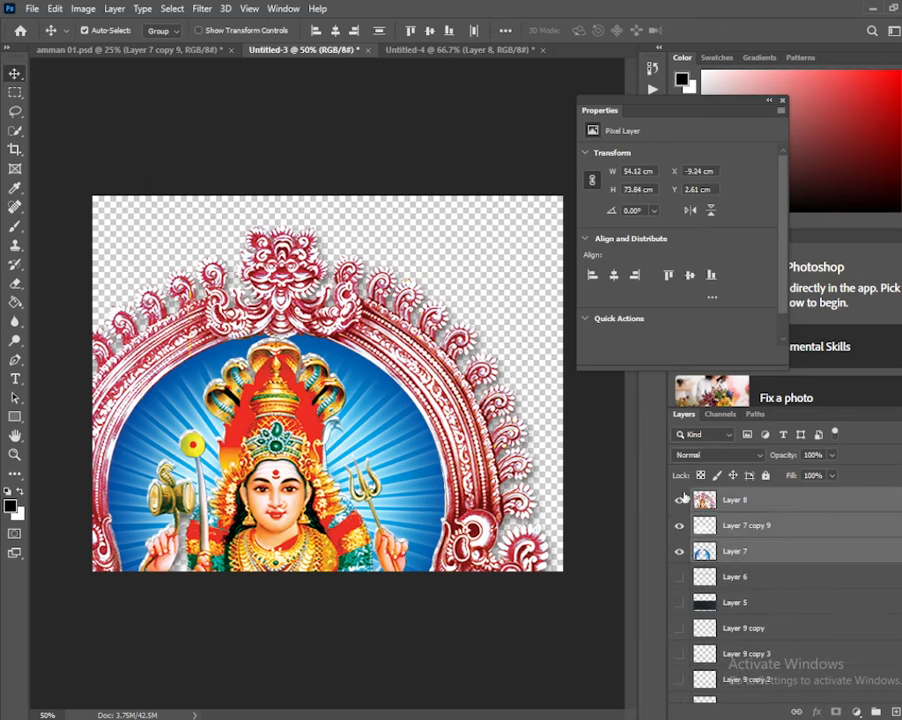
left_click_drag(683, 498, 679, 552)
scroll(745, 594, "down", 1)
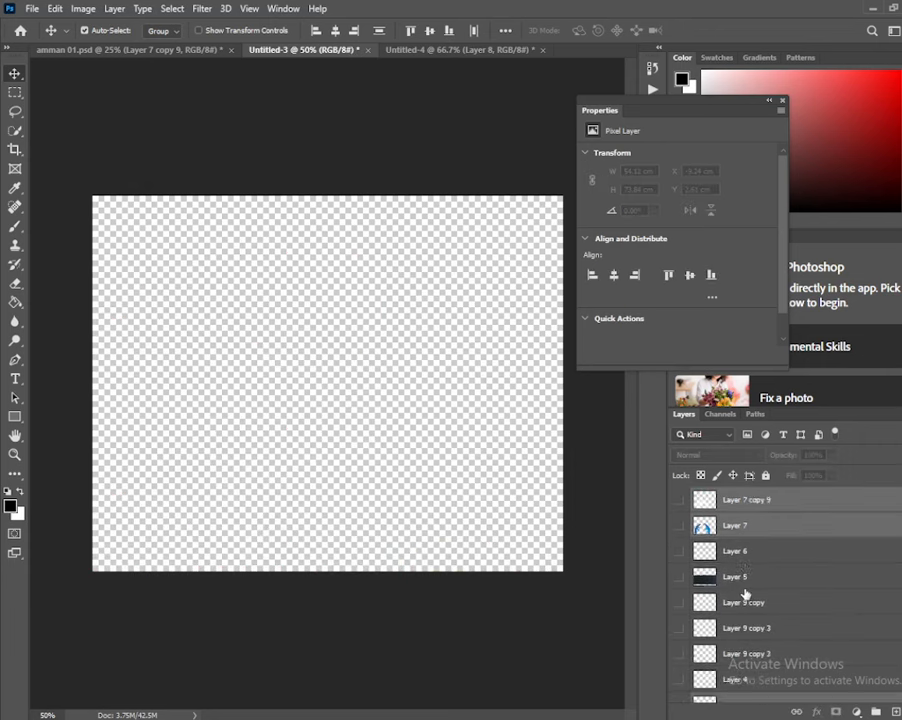
scroll(745, 594, "down", 3)
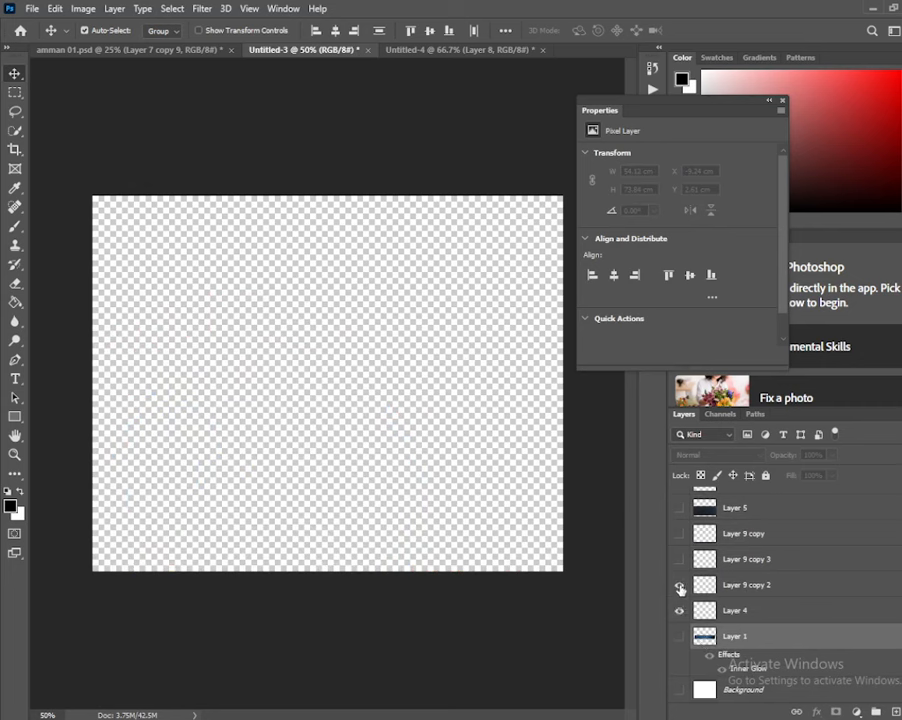
left_click(680, 535)
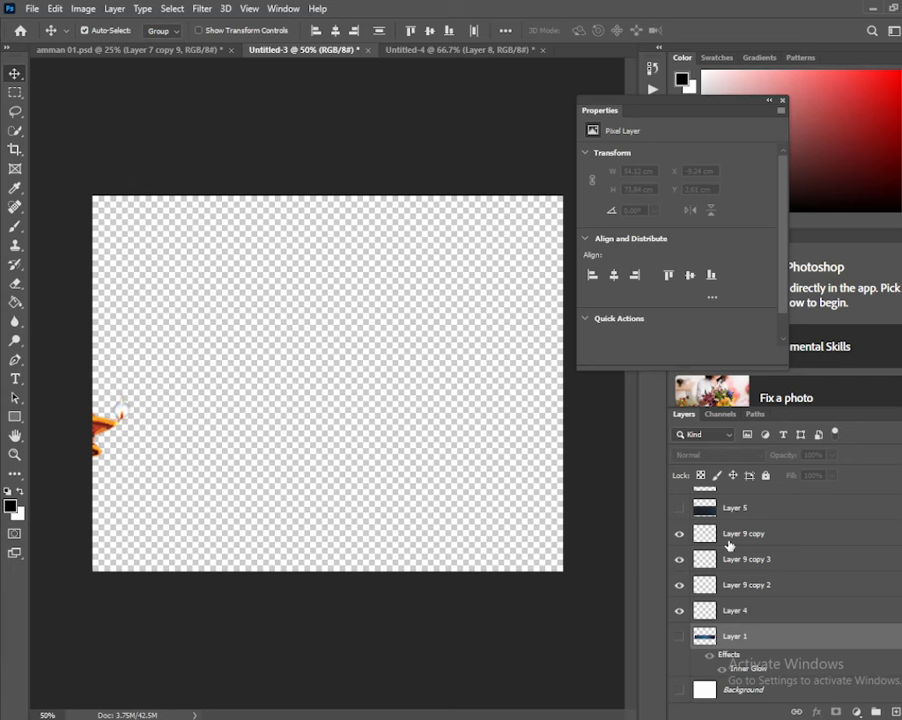
Copy the four lamp layers, Layer 9 copy through Layer 4, together from Untitled-3 into Untitled-4.
left_click(745, 534)
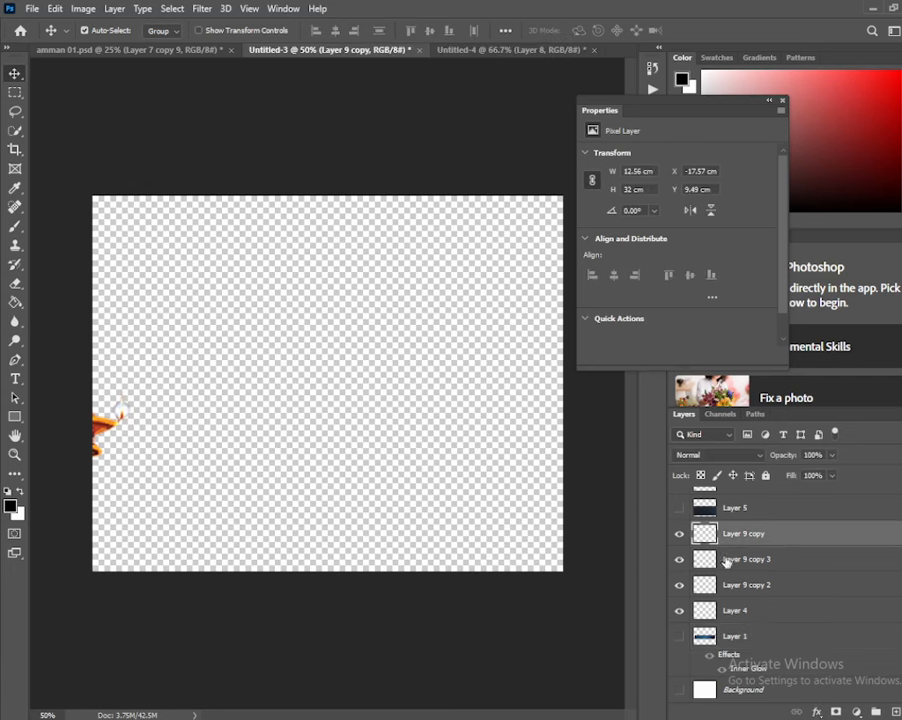
left_click(737, 610, "ctrl")
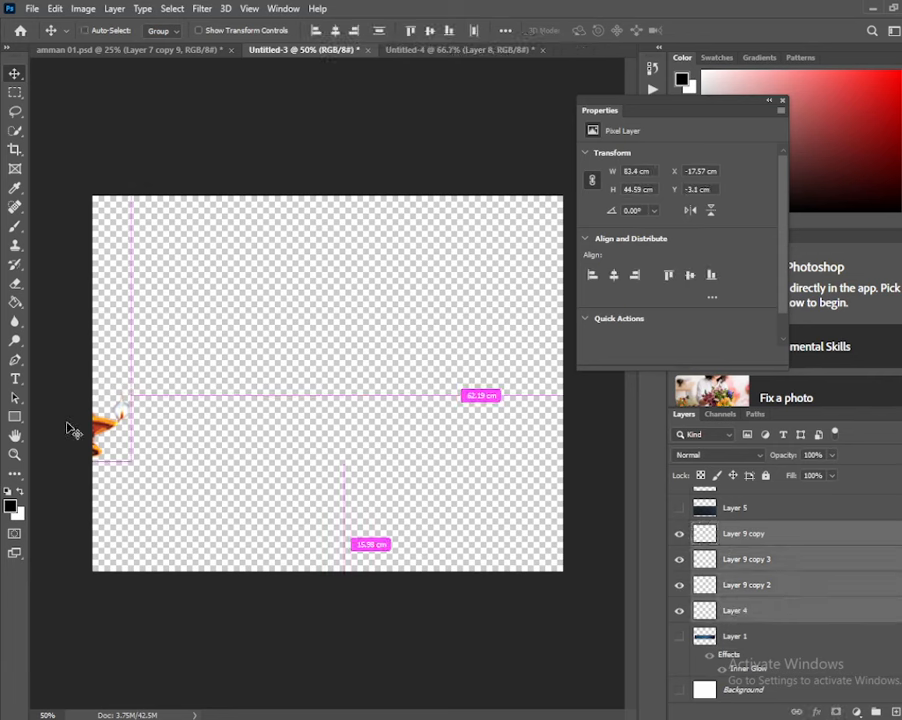
left_click_drag(116, 426, 450, 312)
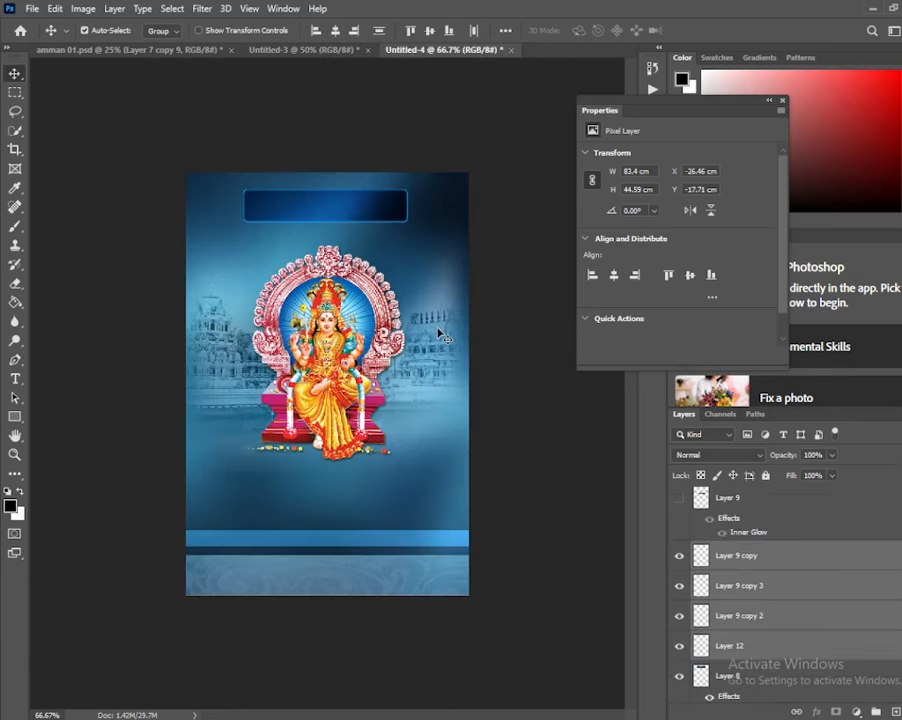
Scale the four copied lamp layers together to about 31.67% and bring them over the poster.
key("ctrl+t")
key("ctrl+minus")
key("ctrl+minus")
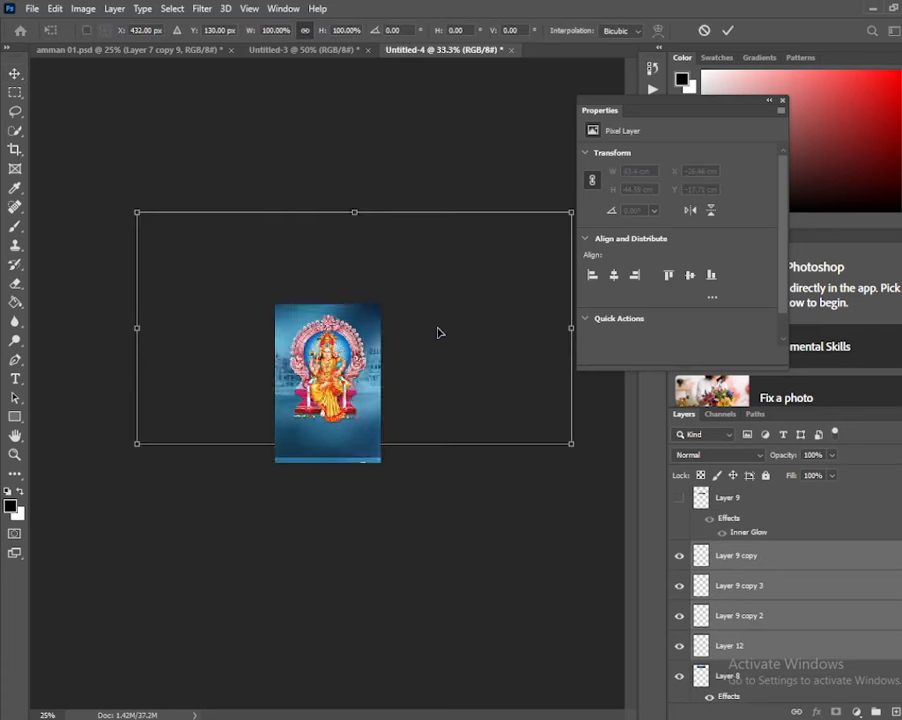
key("ctrl+minus")
key("ctrl+minus")
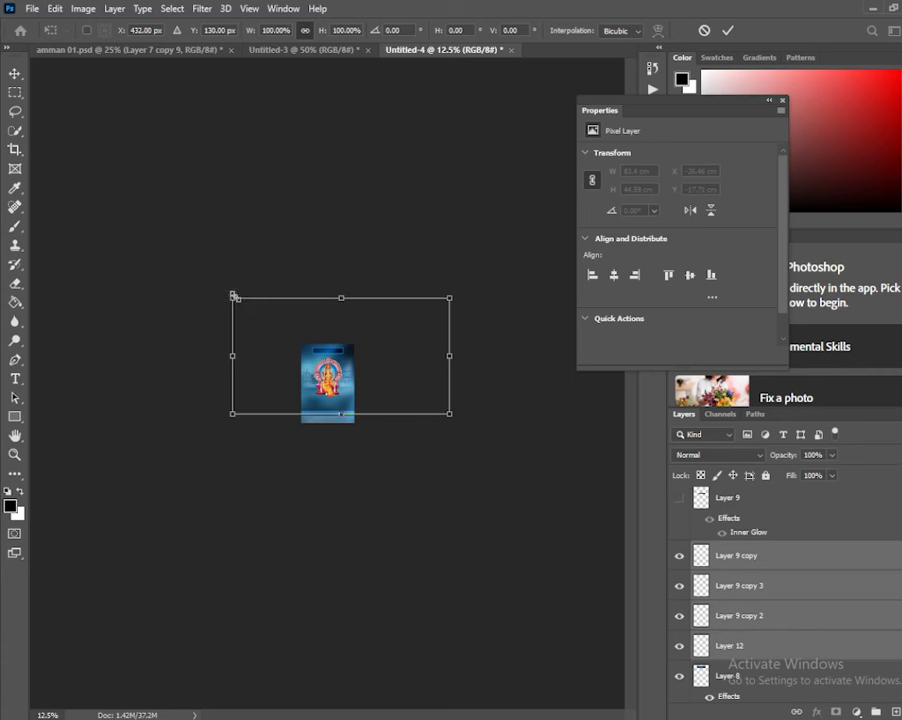
left_click_drag(232, 296, 343, 356)
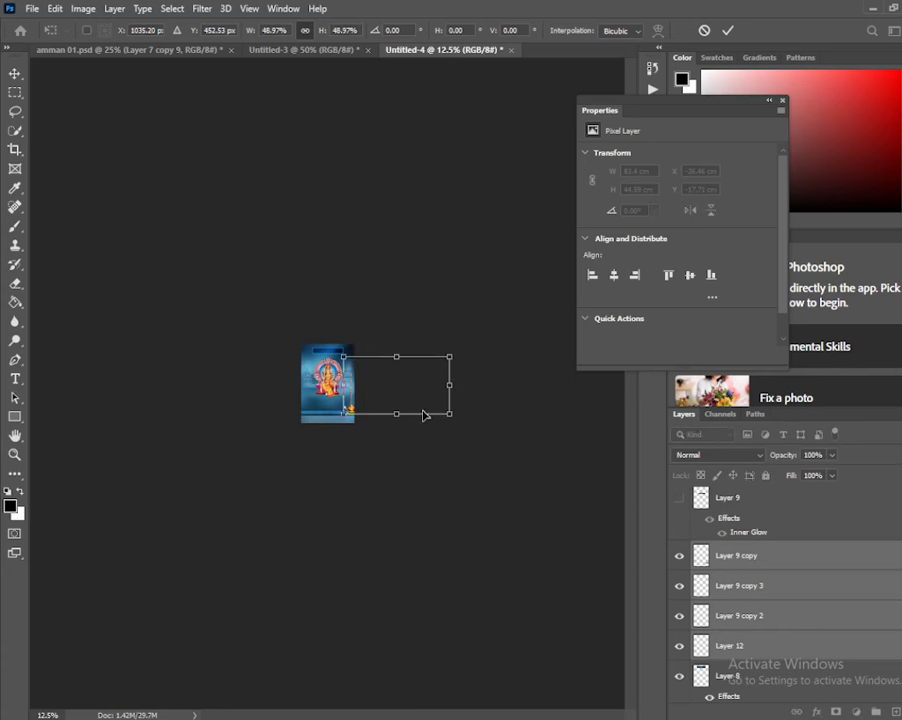
left_click_drag(447, 413, 349, 381)
Reduce the lamp set to about 20.11 cm wide and hang it from the poster's top edge, two lamps on each side.
key("ctrl+plus")
key("ctrl+plus")
key("ctrl+plus")
key("ctrl+plus")
key("ctrl+plus")
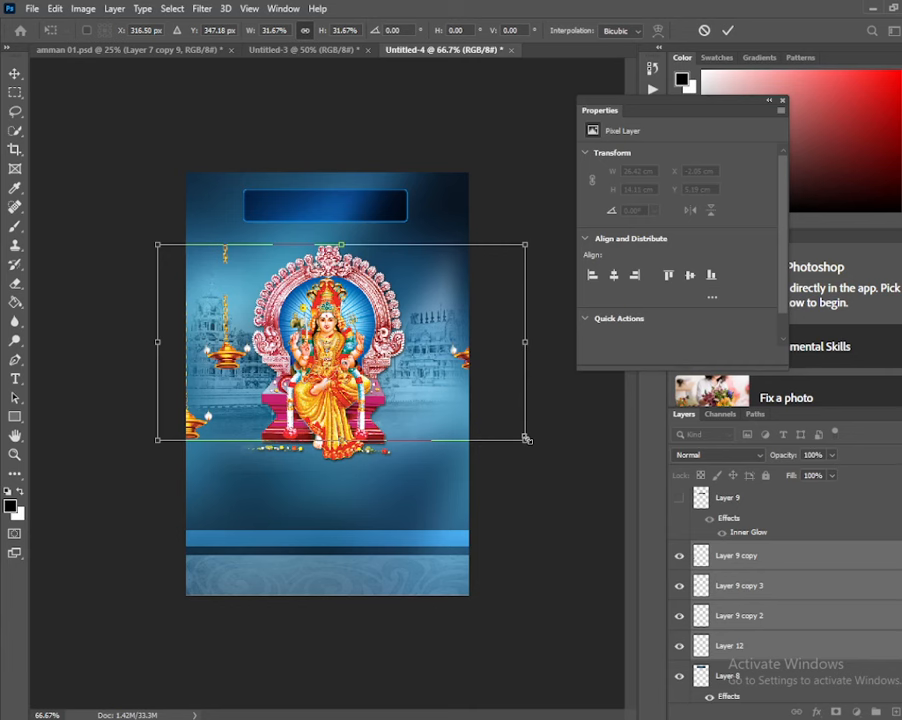
left_click_drag(526, 439, 446, 246)
key("Return")
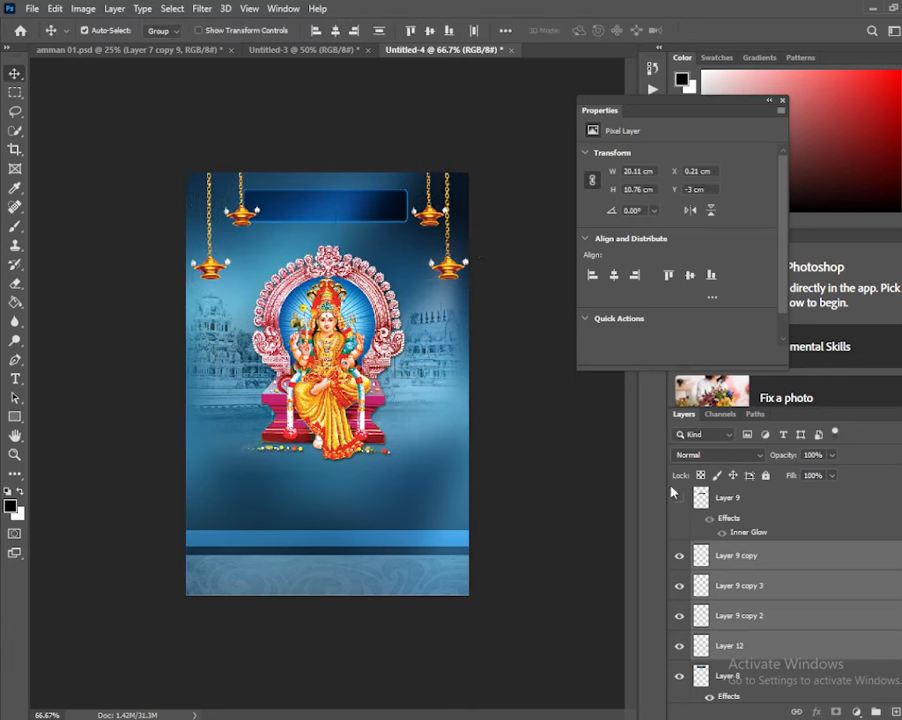
Nudge the outer right lamp slightly outward and move the shorter right lamp down beside the throne's base.
left_click(770, 642)
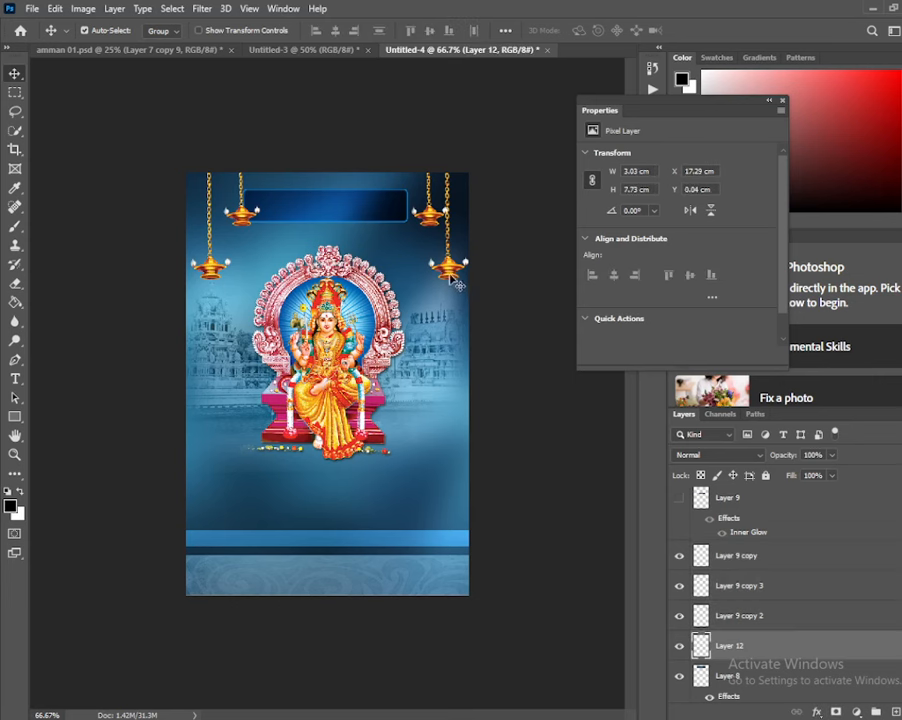
mouse_move(455, 280)
left_mouse_down()
mouse_move(448, 274)
mouse_move(458, 279)
left_mouse_up()
left_click_drag(437, 228, 469, 373)
left_click_drag(452, 370, 407, 420)
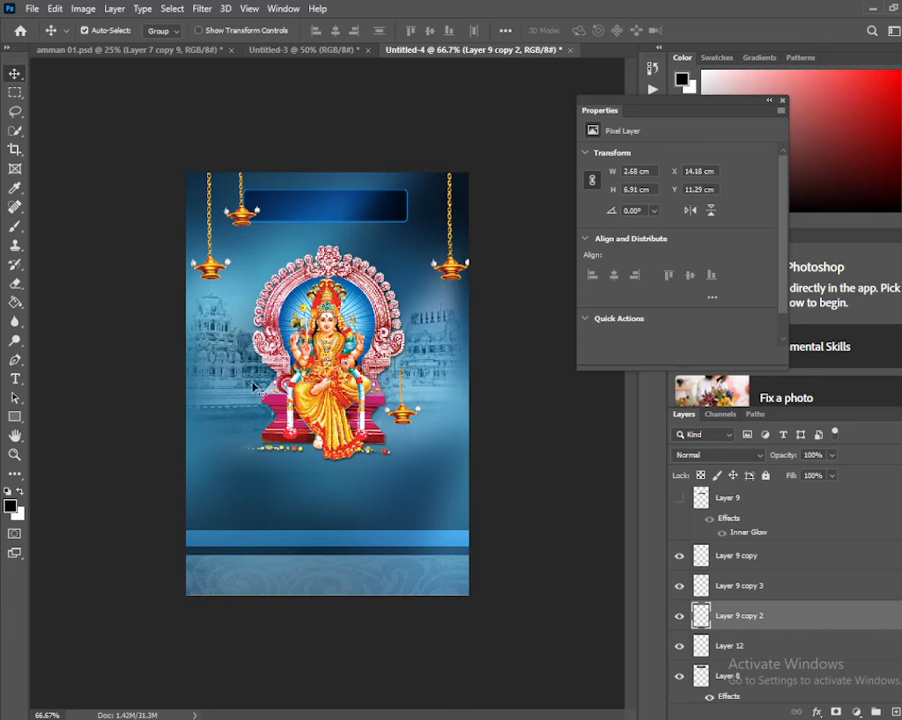
Move the shorter left lamp down beside the throne's base, level with the right one at Y 11.29 cm.
left_click_drag(240, 212, 246, 318)
left_click_drag(244, 366, 240, 423)
left_click(553, 429)
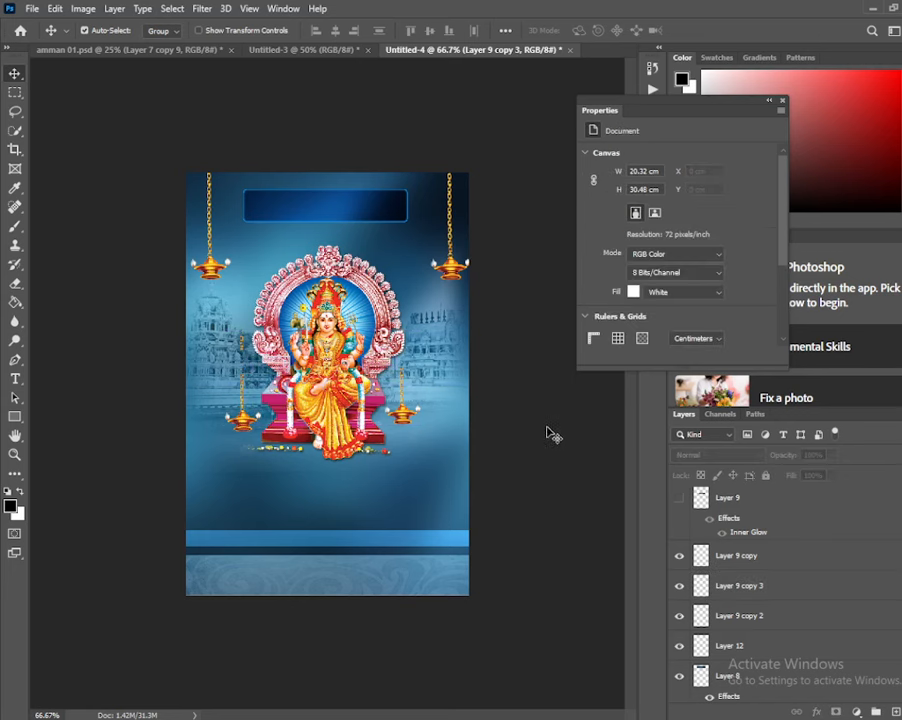
left_click(243, 423)
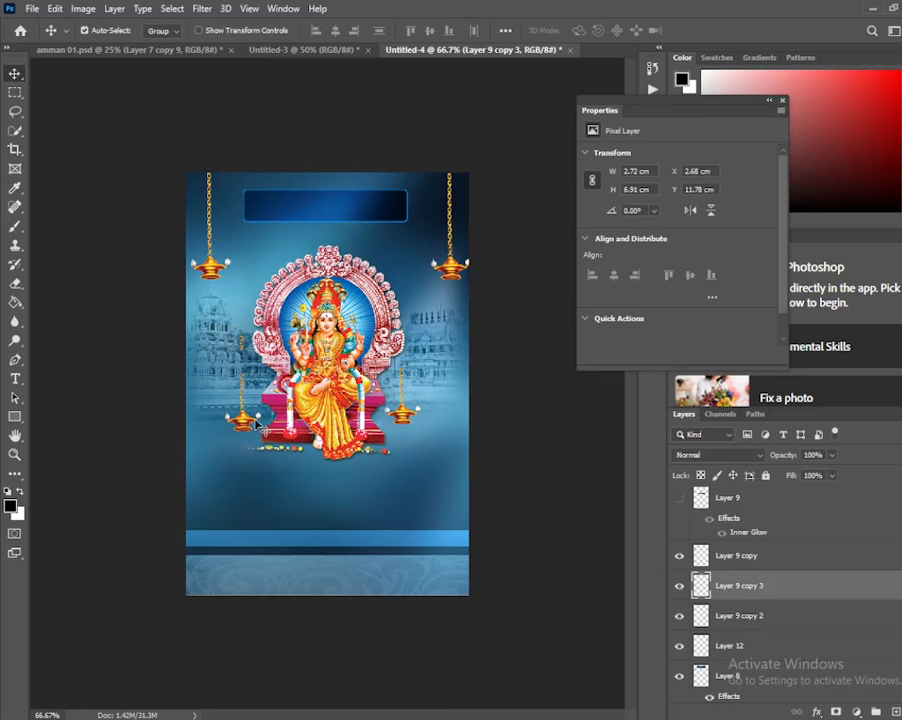
left_click_drag(247, 405, 243, 412)
left_click(527, 455)
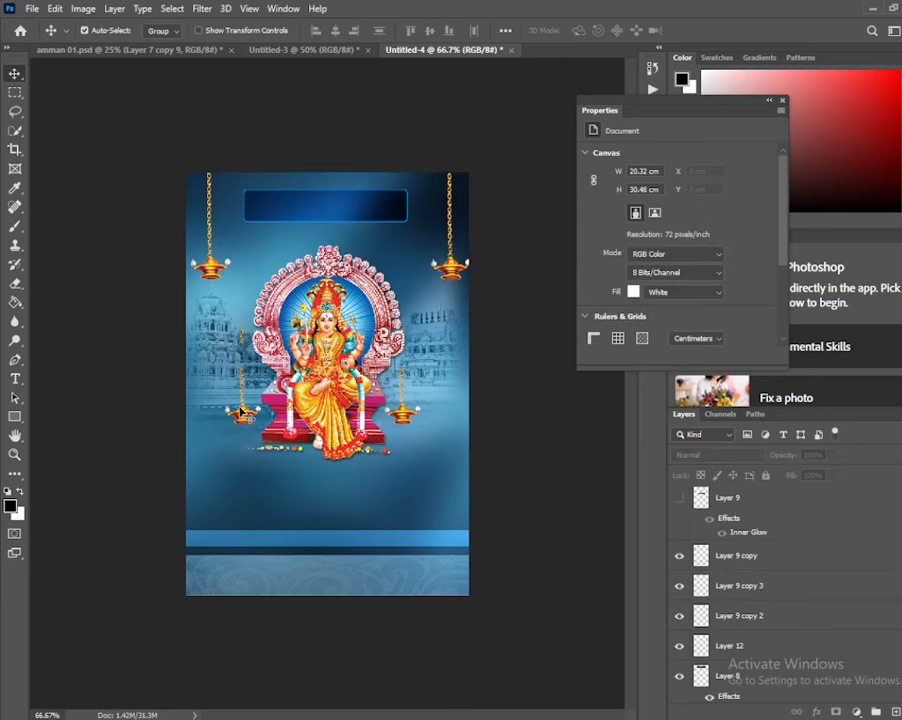
Erase the stray chain fragment above the lower left lamp with a soft 80 px Eraser.
left_click(240, 412)
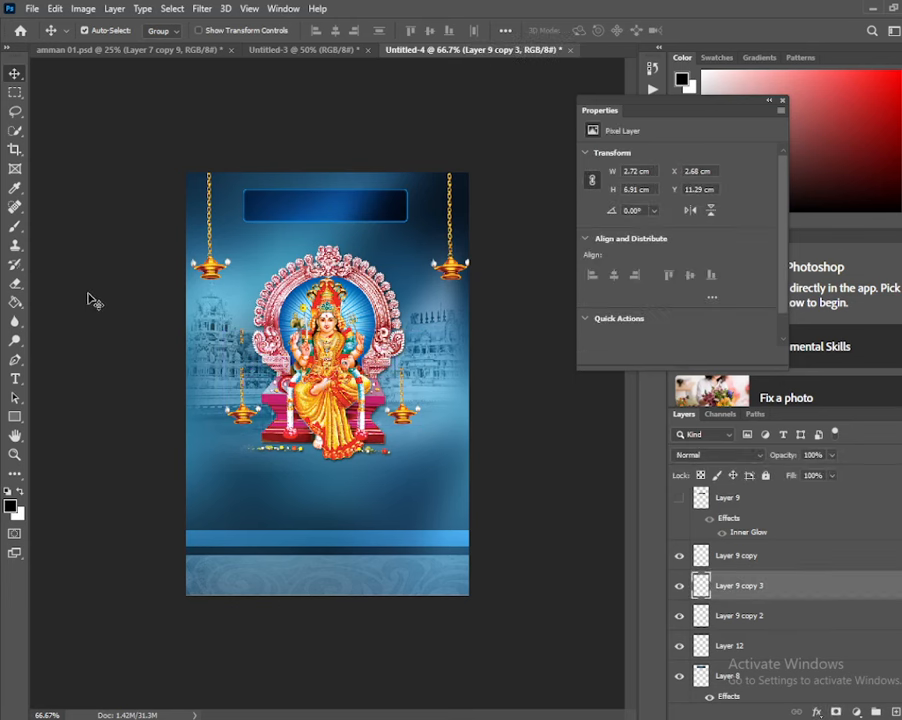
left_click(15, 283)
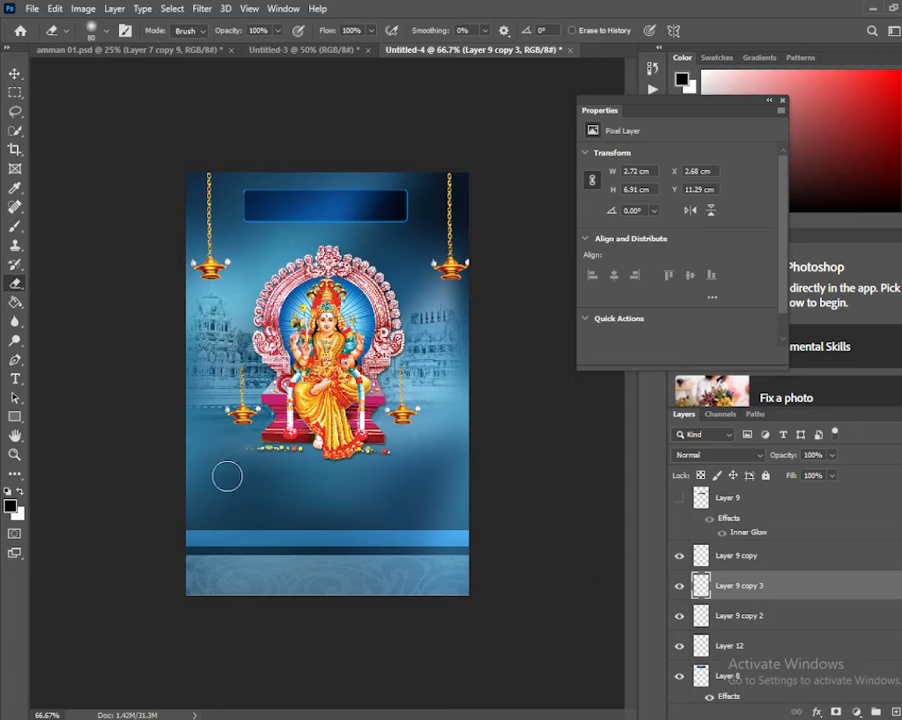
left_click(15, 75)
In Untitled-3, hide the four lamp layers, Layer 9 copy, Layer 9 copy 3, Layer 9 copy 2 and Layer 4.
left_click(291, 53)
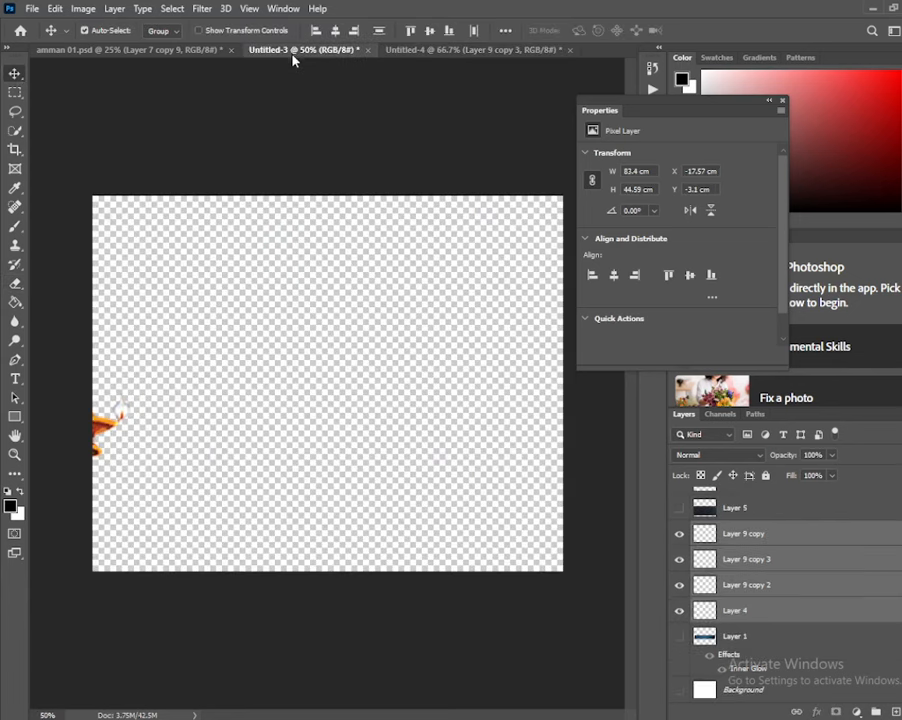
scroll(779, 673, "up", 3)
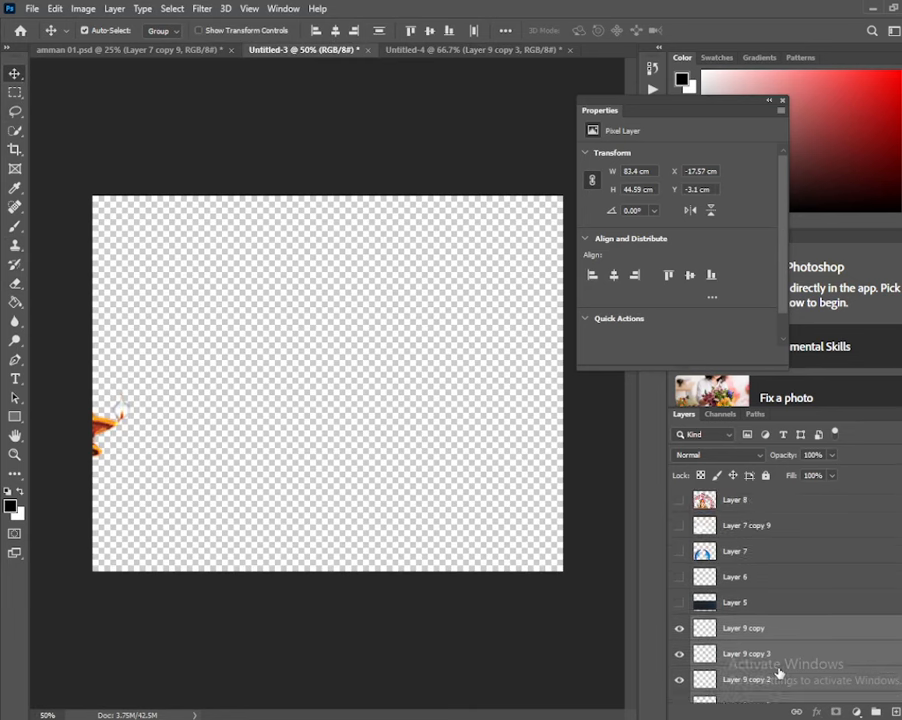
scroll(779, 673, "down", 3)
scroll(749, 679, "up", 3)
left_click_drag(675, 638, 679, 695)
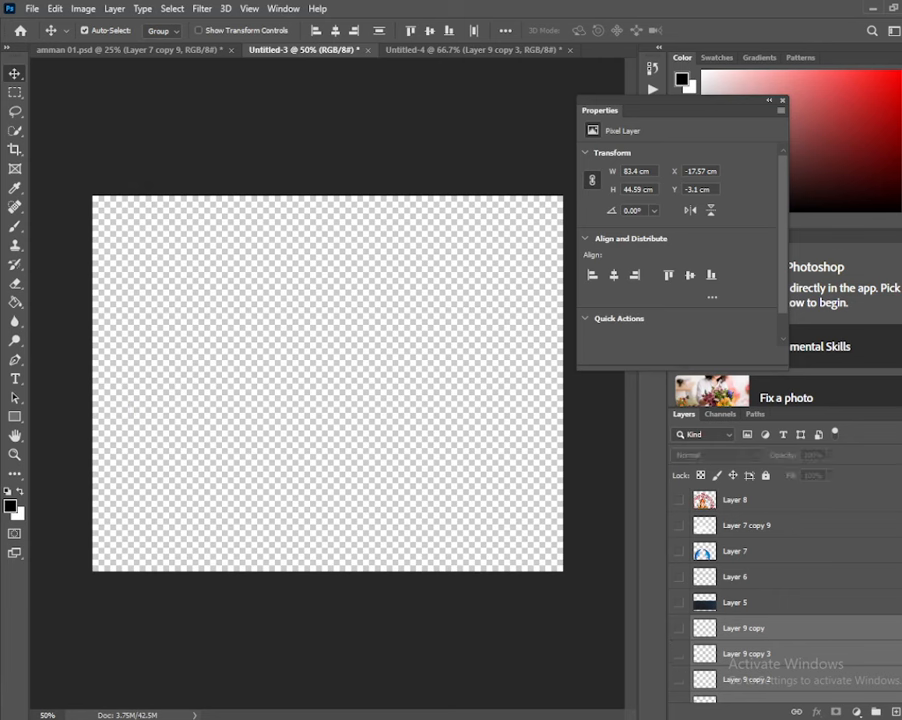
mouse_move(549, 719)
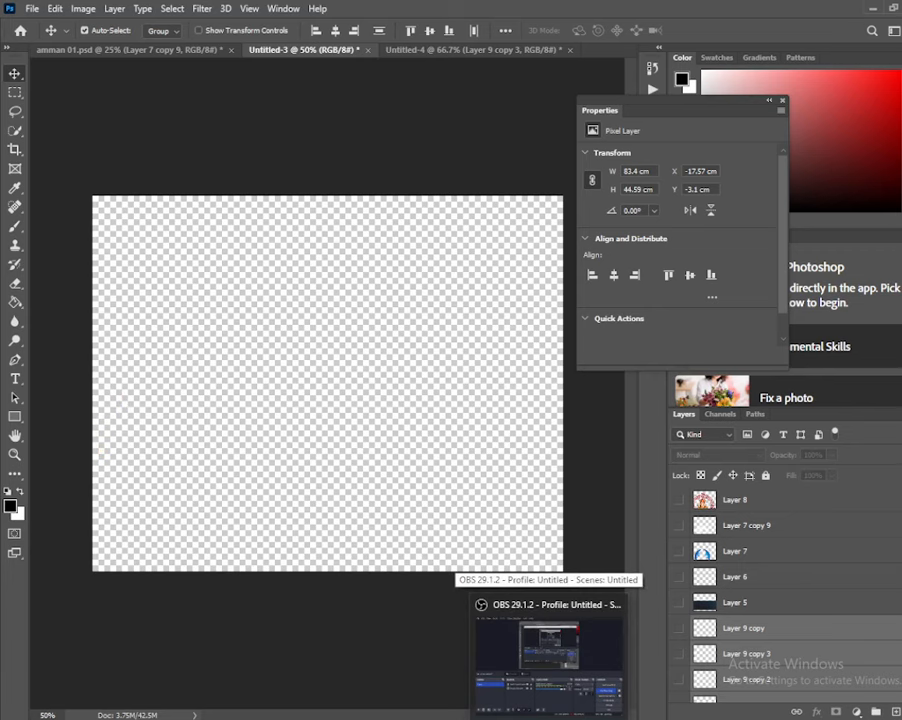
left_click(549, 719)
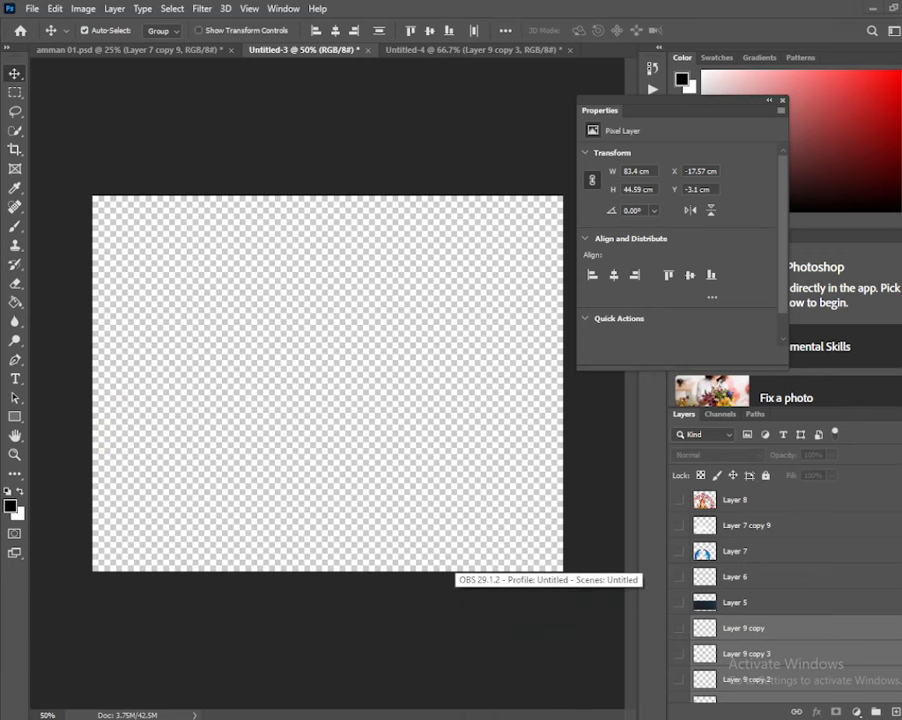
left_click(848, 492)
left_click(848, 492)
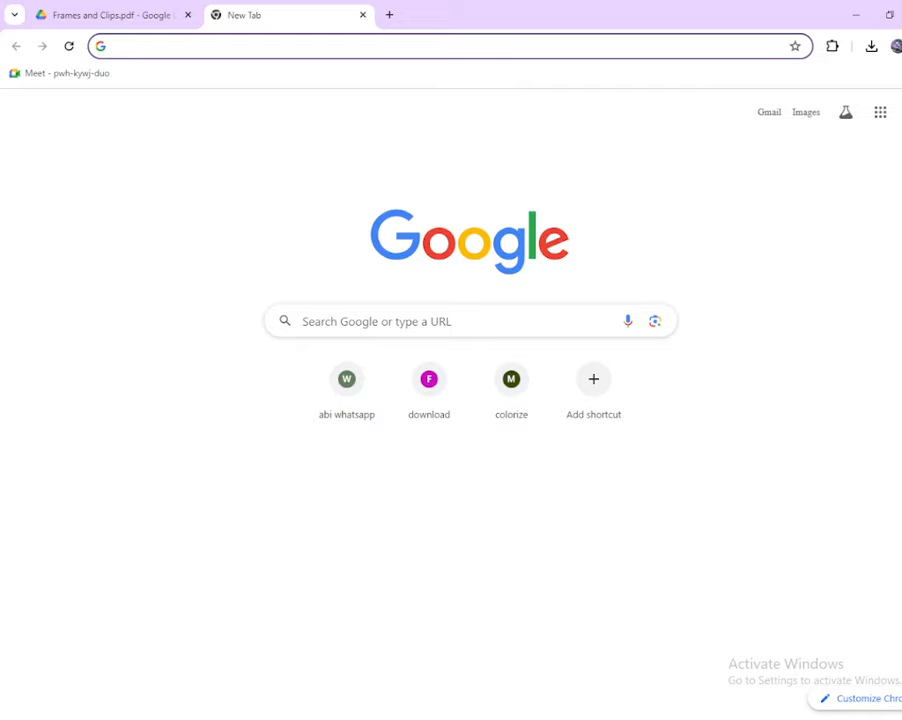
left_click(544, 650)
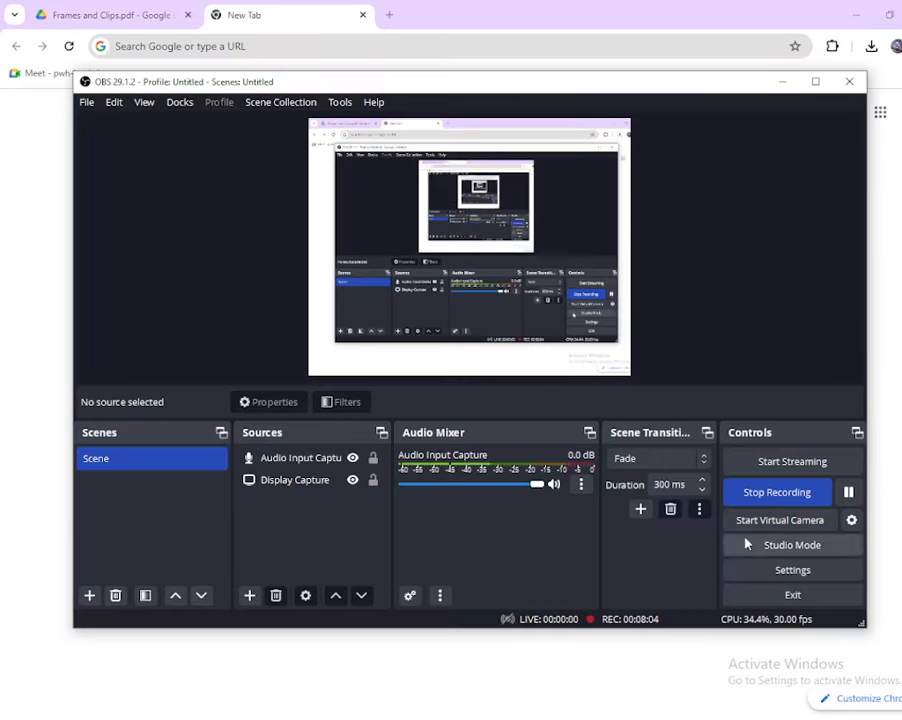
left_click(846, 492)
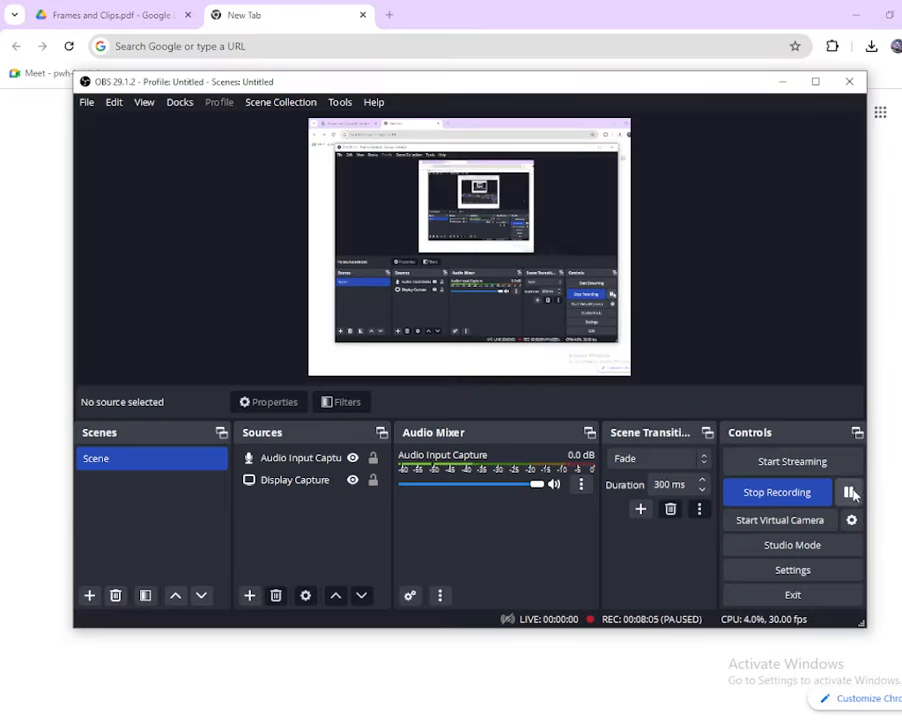
left_click(785, 82)
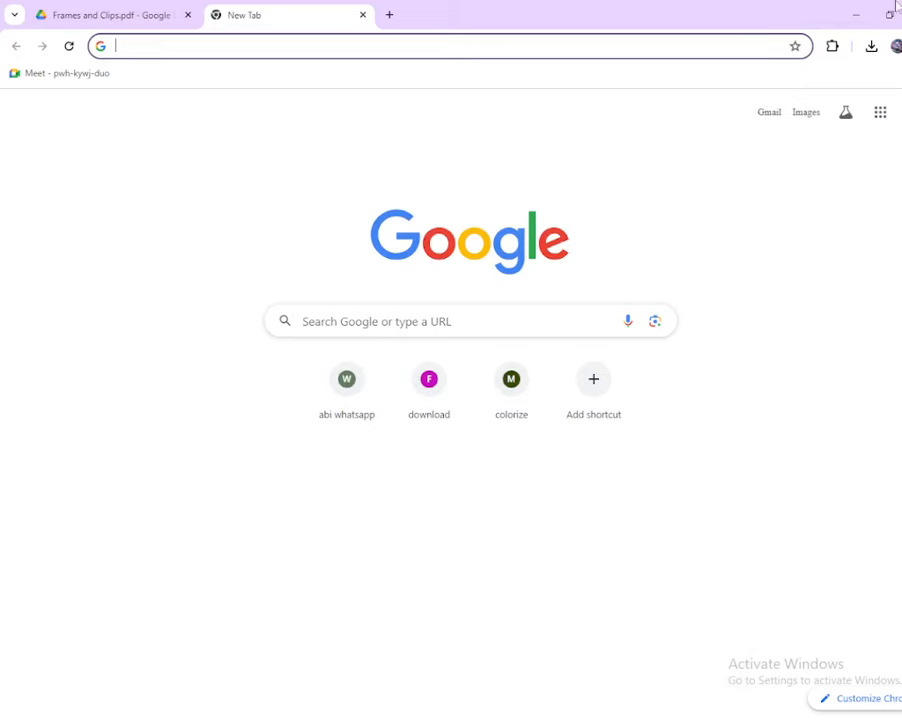
Launch Azhagi+ through the Windows search and open its Tamil Fonts Converter.
key("super+d")
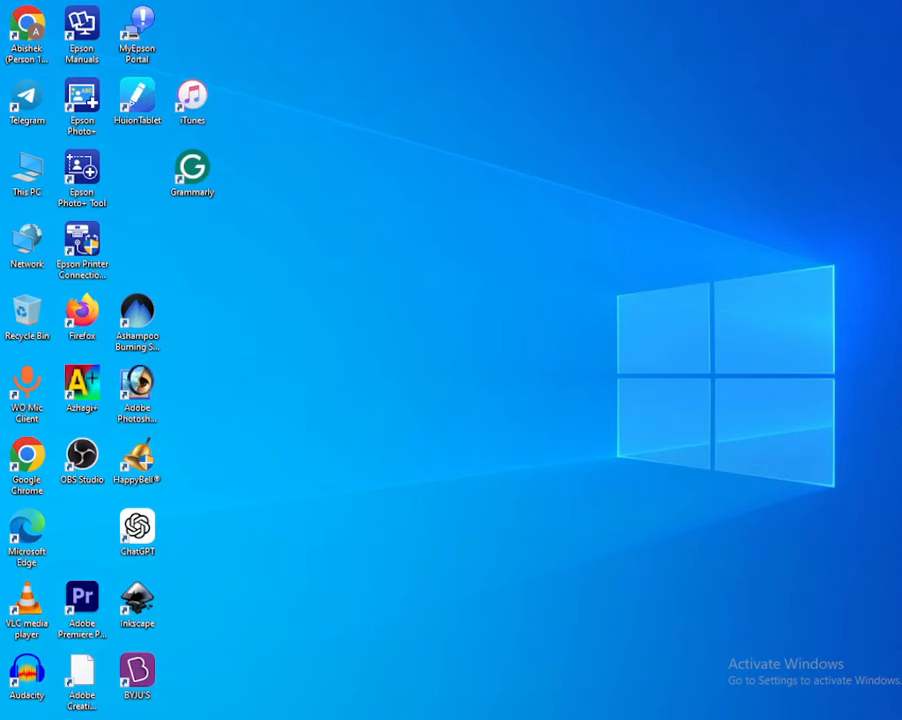
left_click(62, 719)
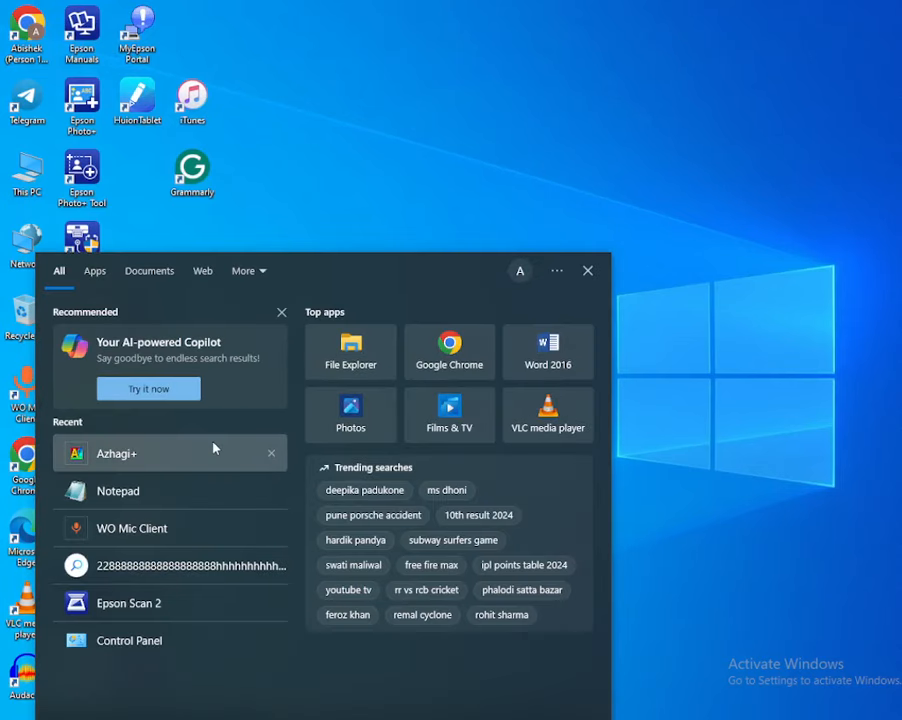
left_click(209, 458)
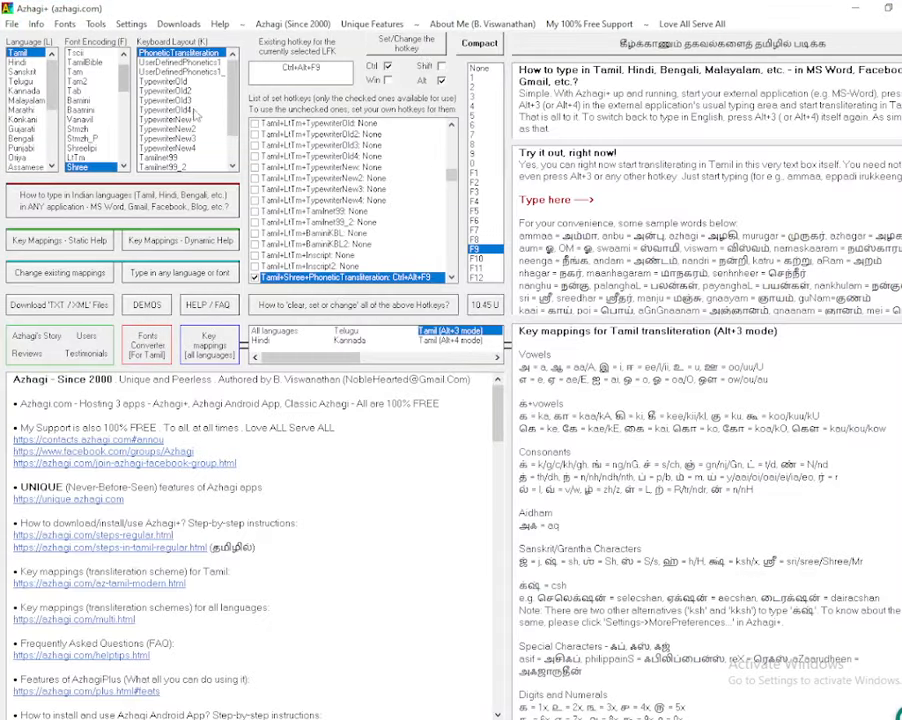
left_click(64, 23)
left_click(124, 36)
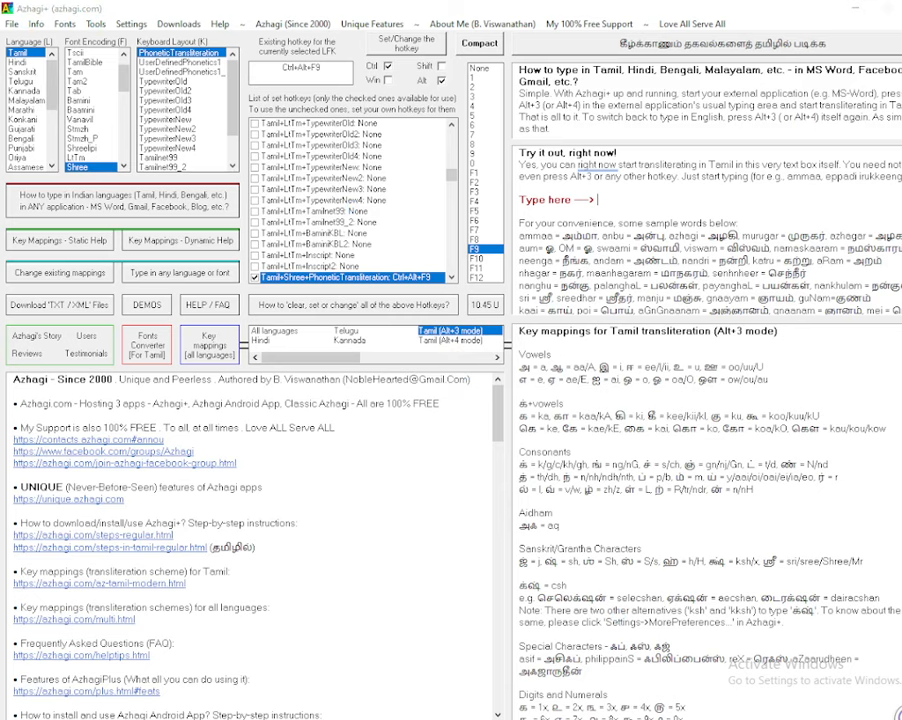
Switch to Photoshop and bring up the Untitled-4 poster document.
left_click(490, 685)
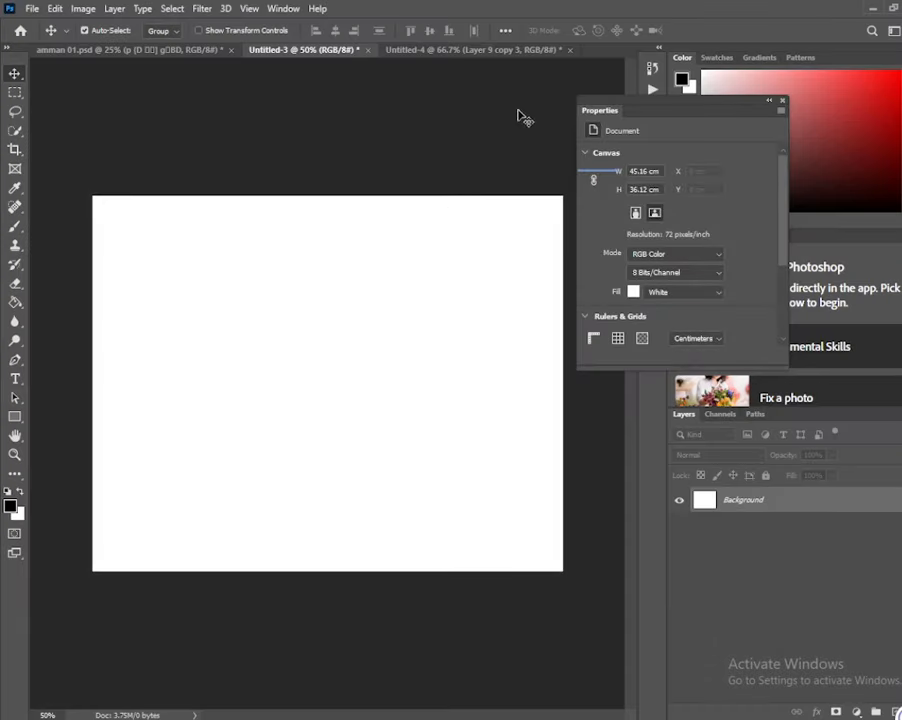
left_click(459, 50)
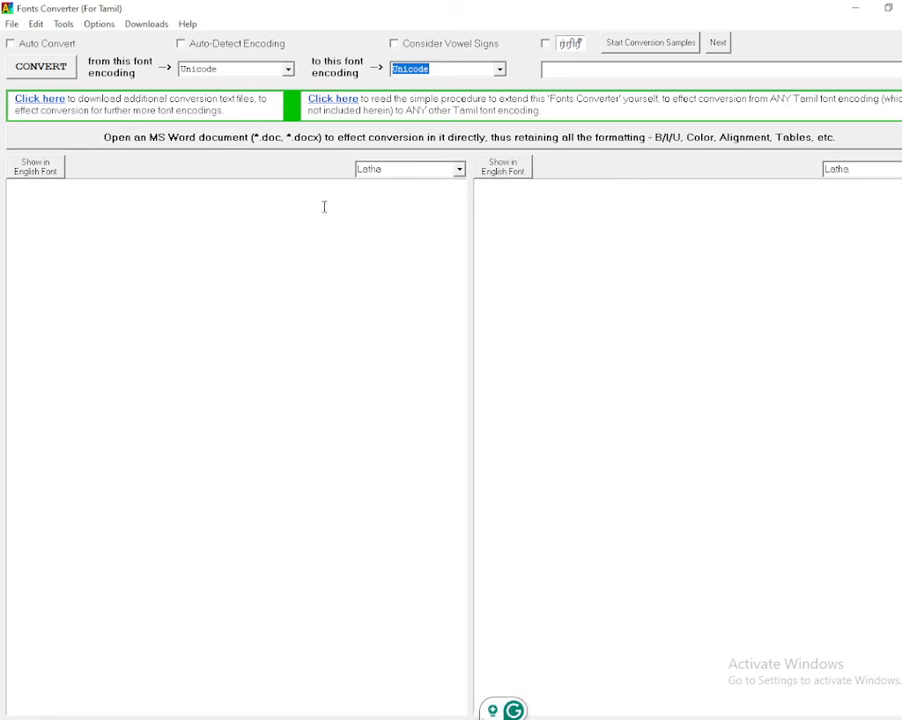
In the Azhagi+ Fonts Converter, set the conversion from Unicode to Stmzh, entering and clearing the sample text aaa.
type("aaa")
left_click(272, 69)
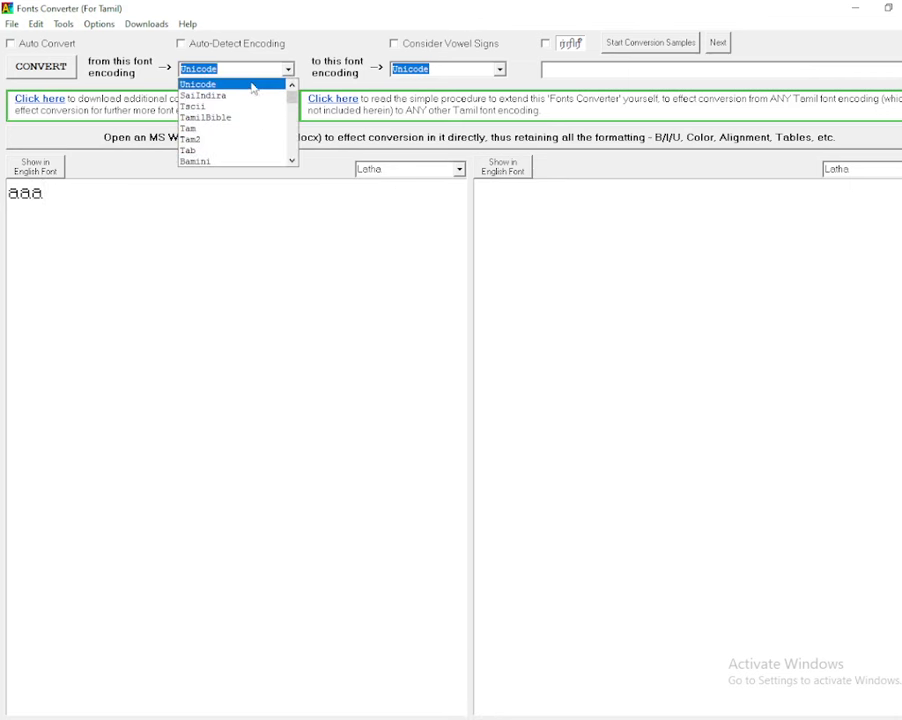
left_click(252, 86)
left_click(450, 69)
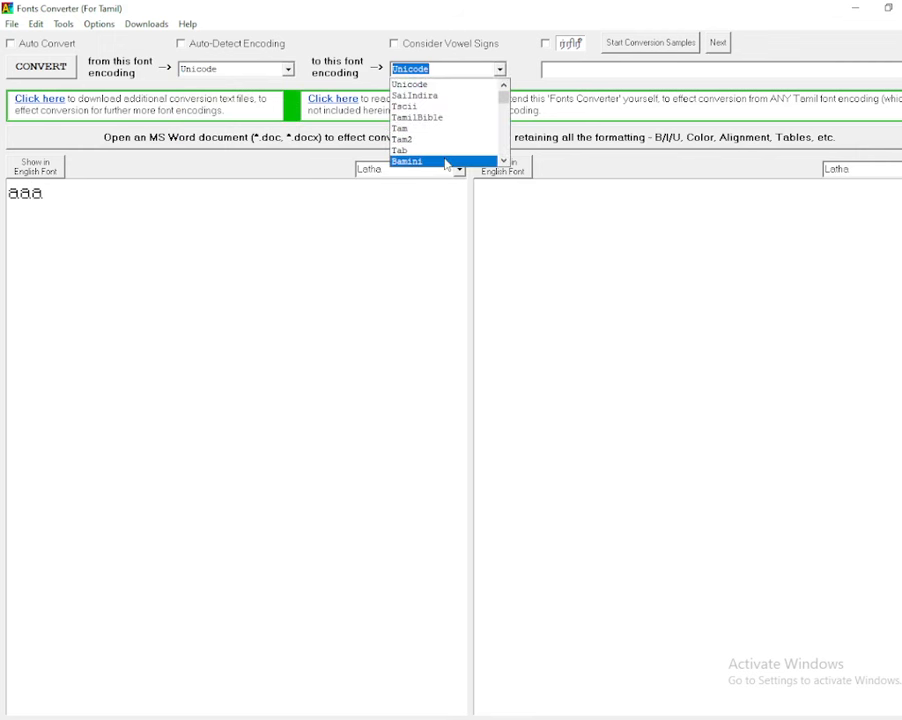
scroll(445, 160, "down", 6)
left_click(436, 100)
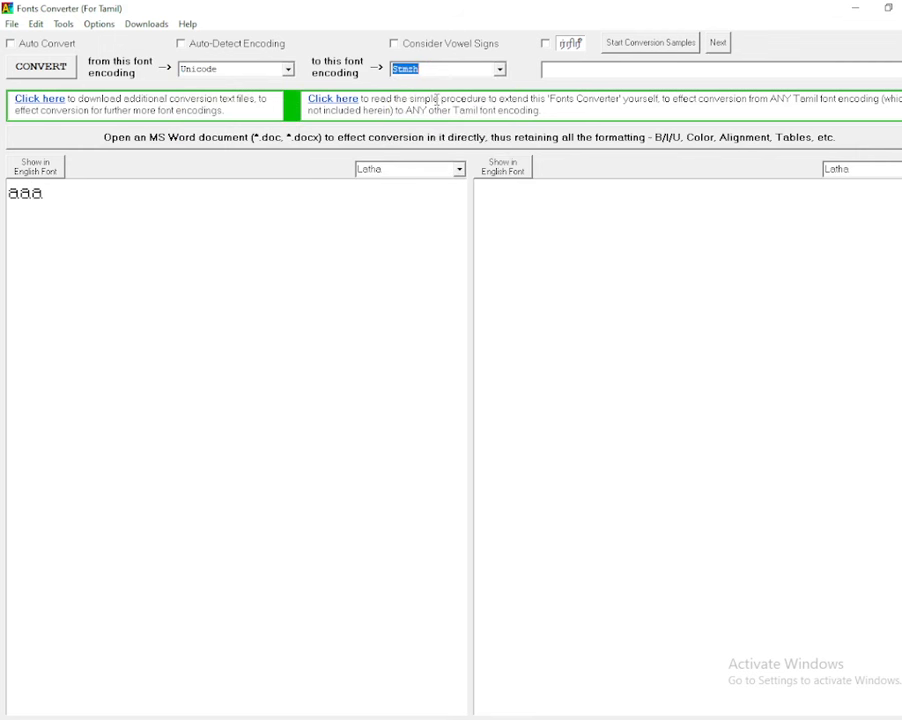
left_click_drag(43, 194, 3, 207)
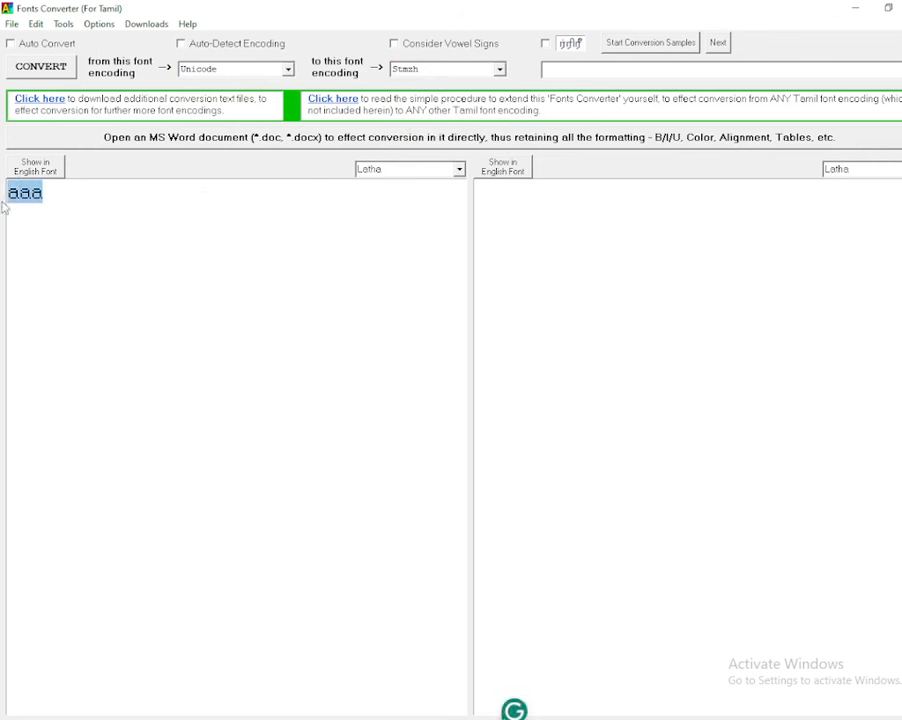
key("Delete")
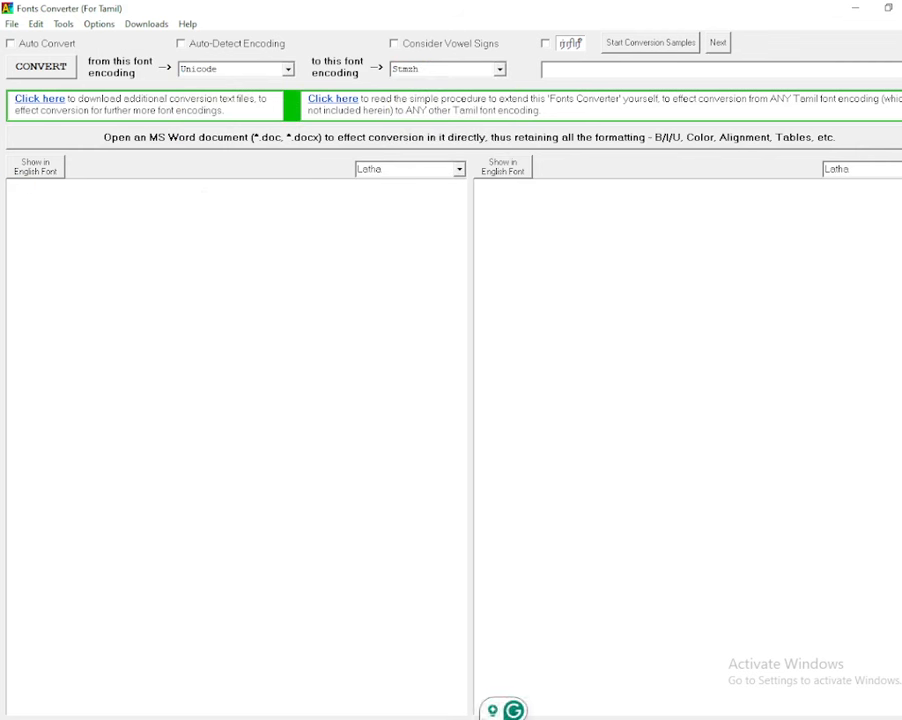
Minimise the Fonts Converter and examine the Tamil hotkey assignments in the main Azhagi+ window.
left_click(855, 8)
scroll(410, 240, "down", 10)
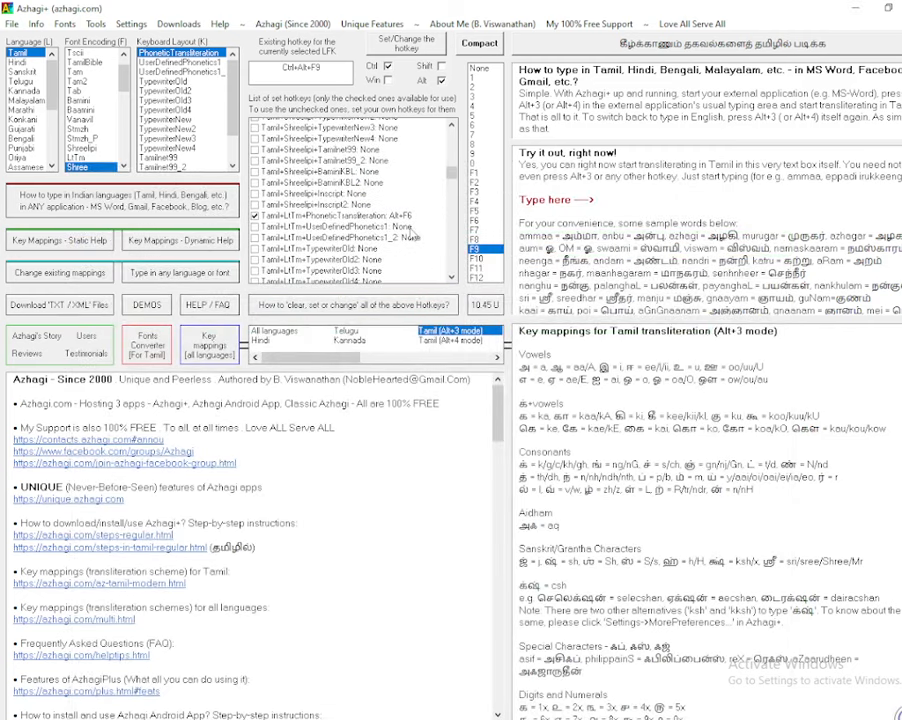
scroll(394, 262, "up", 2)
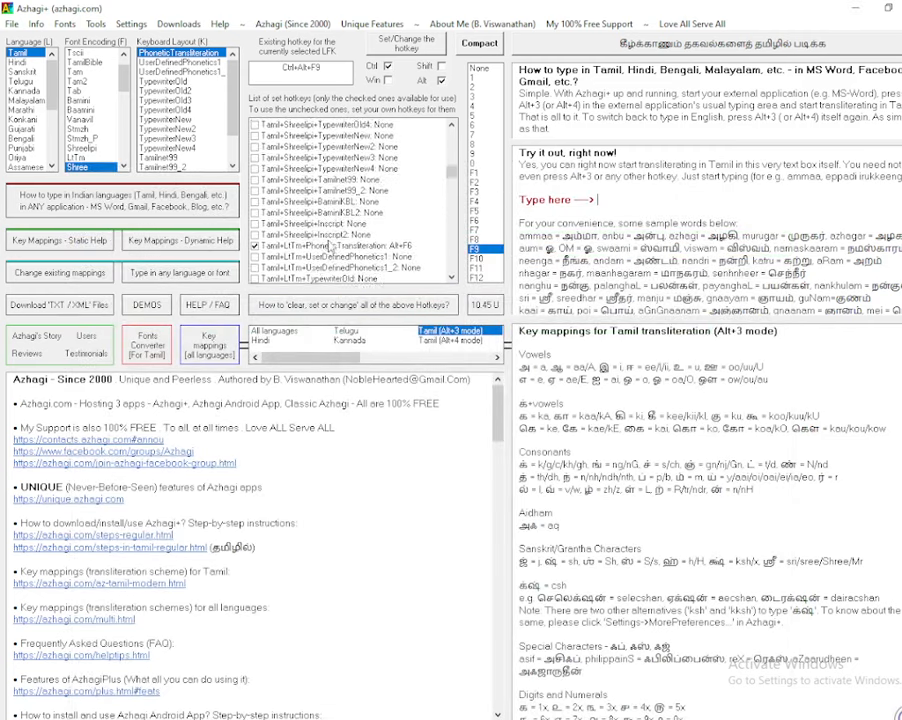
scroll(383, 263, "up", 8)
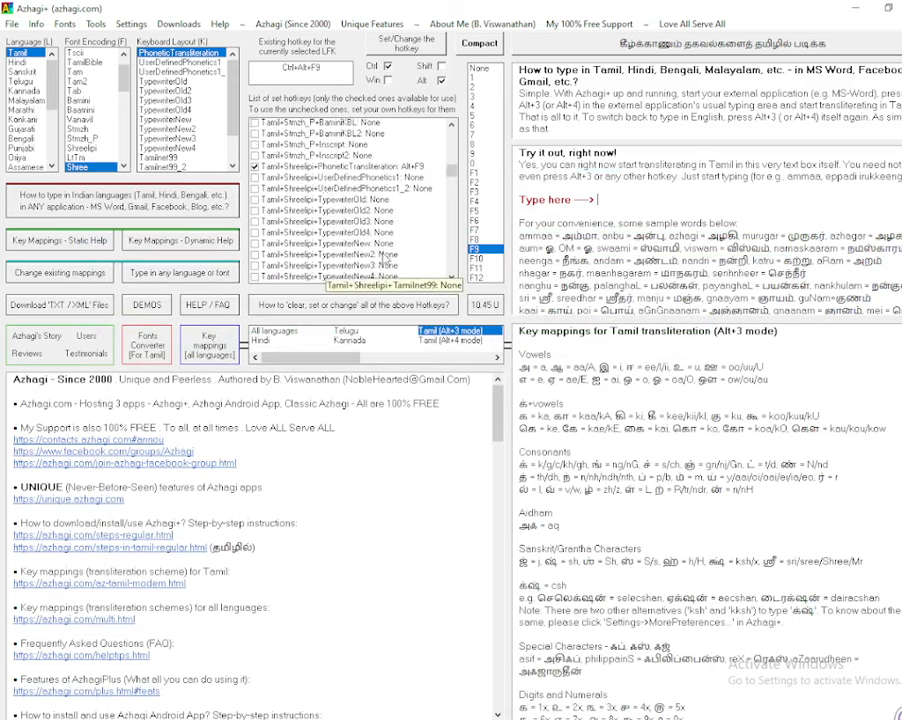
Examine the hotkey list from the Tamil Shreelipi entries back up to the Tamil Unicode phonetic transliteration entries.
scroll(389, 250, "up", 2)
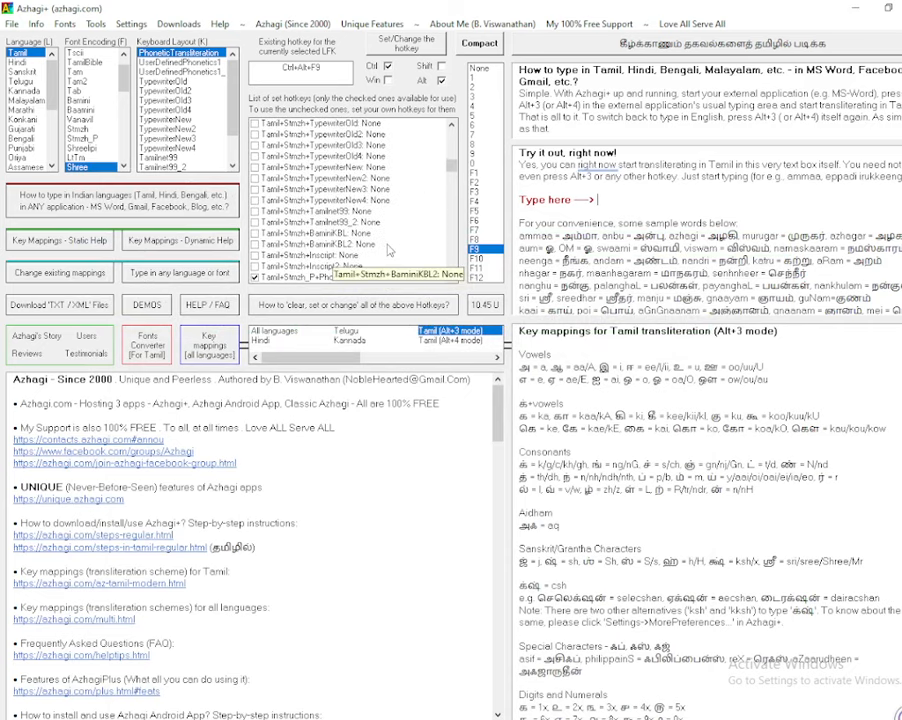
scroll(424, 190, "up", 7)
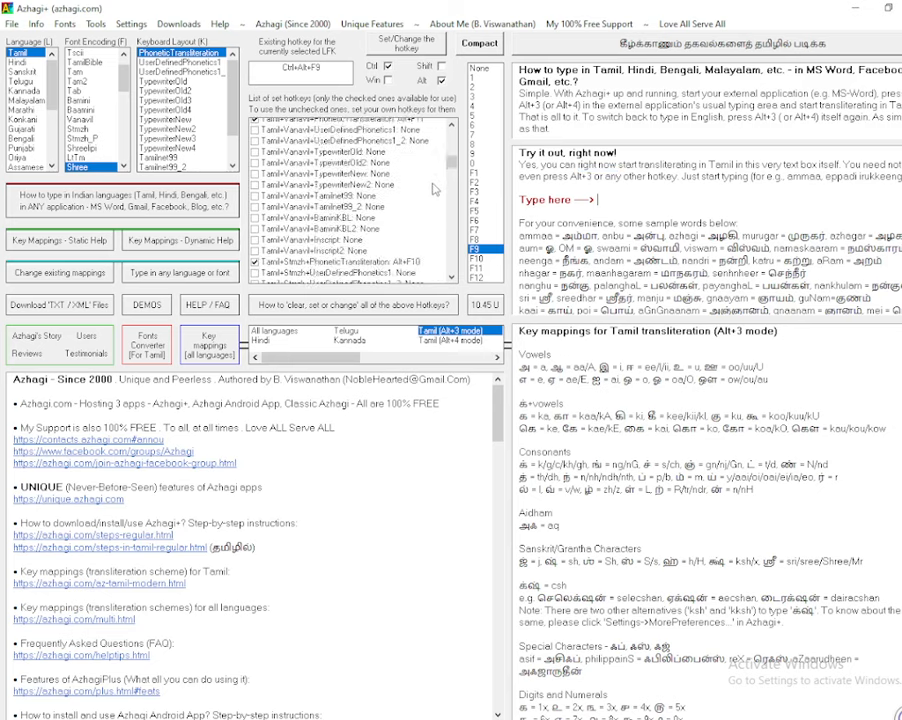
scroll(428, 210, "up", 3)
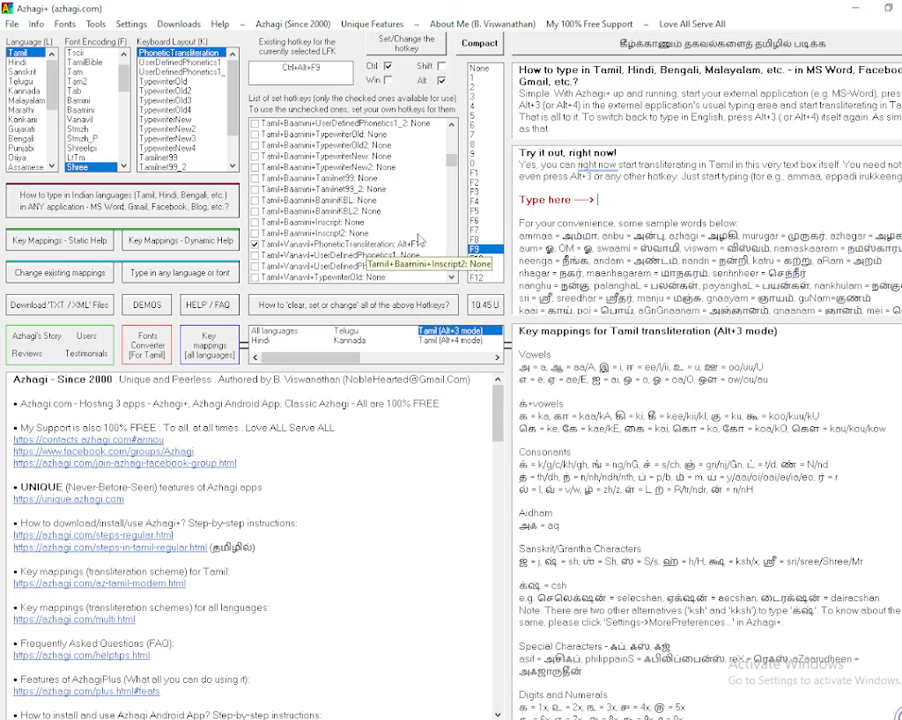
scroll(425, 228, "up", 2)
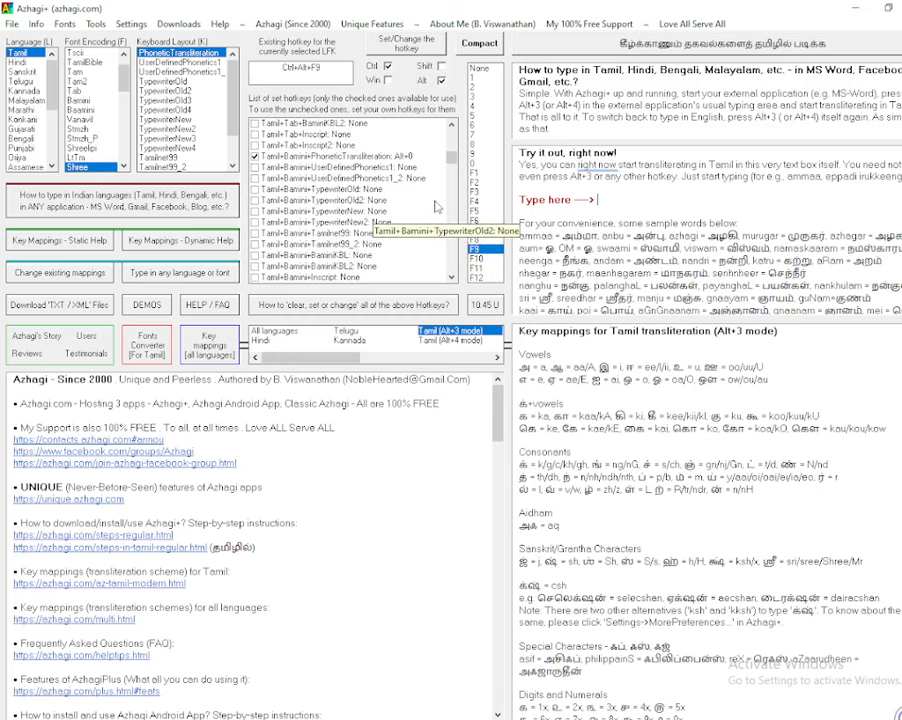
scroll(419, 228, "up", 4)
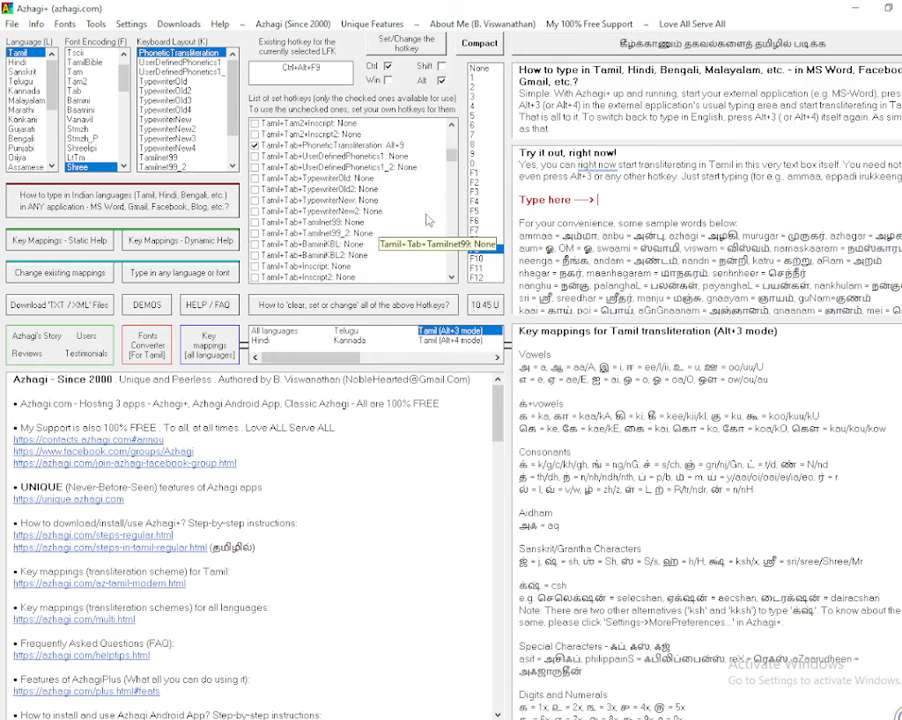
scroll(427, 220, "up", 5)
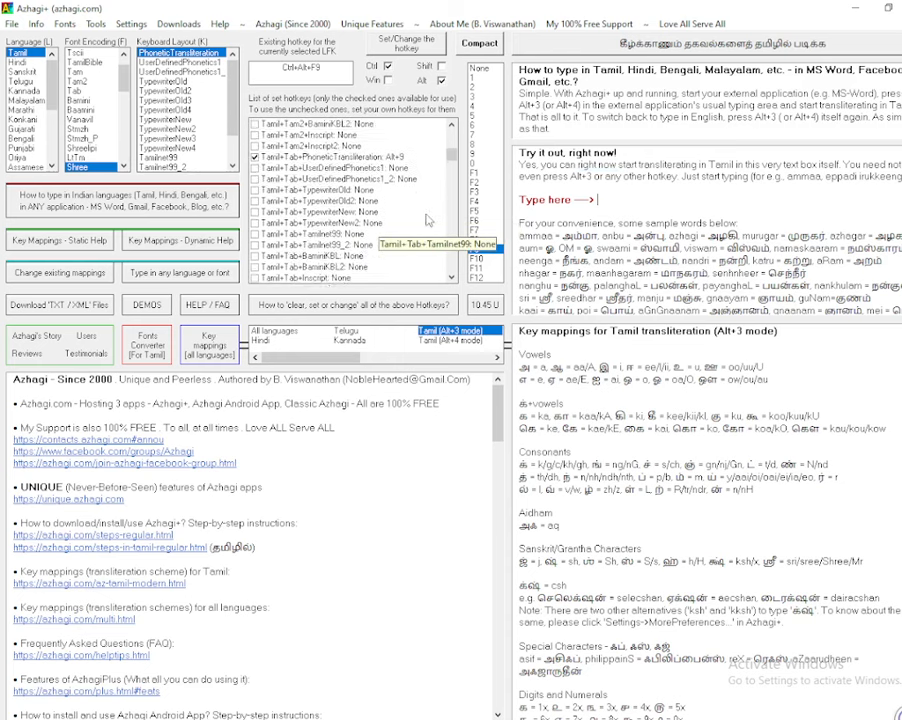
scroll(427, 220, "up", 1)
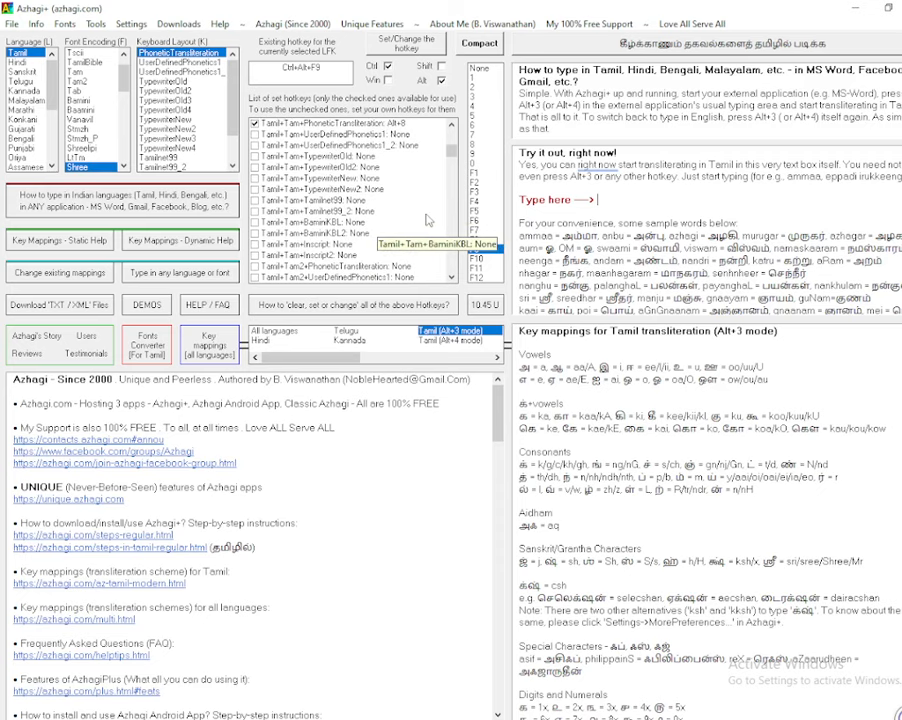
scroll(427, 220, "up", 2)
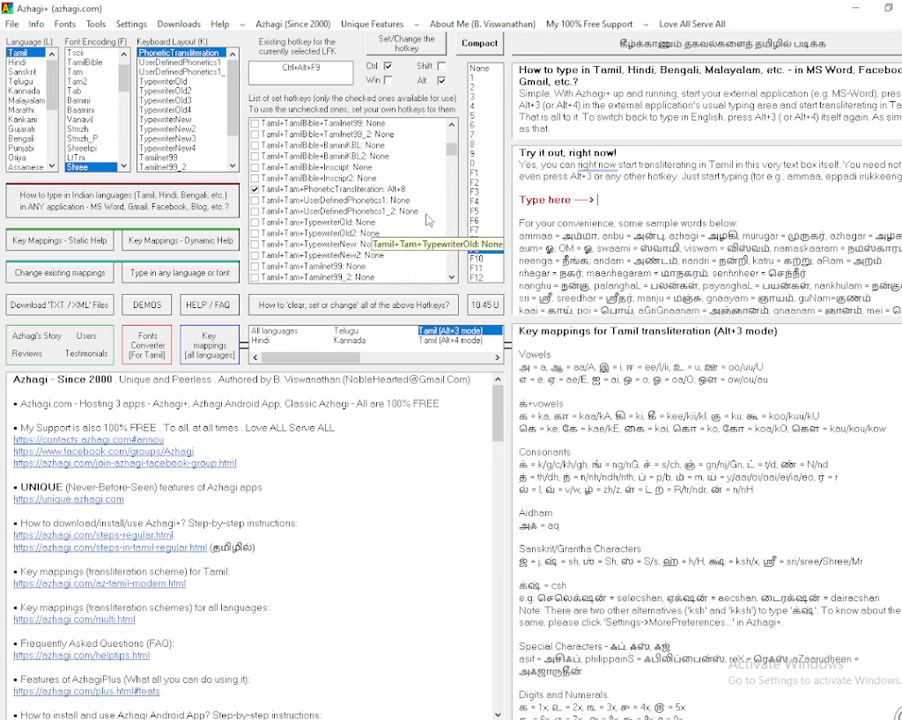
scroll(427, 220, "up", 6)
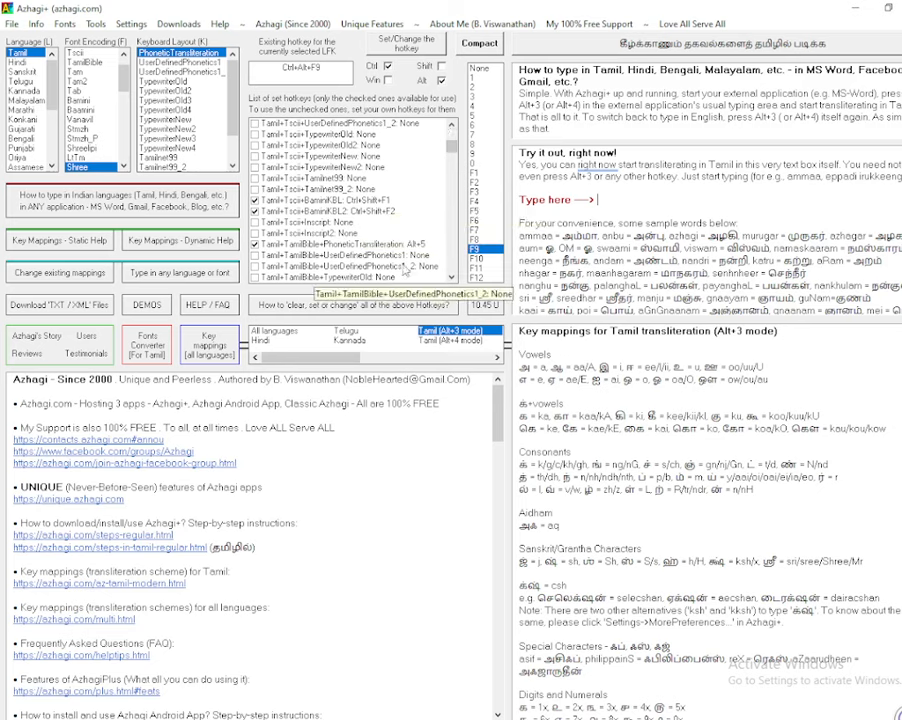
scroll(367, 268, "up", 3)
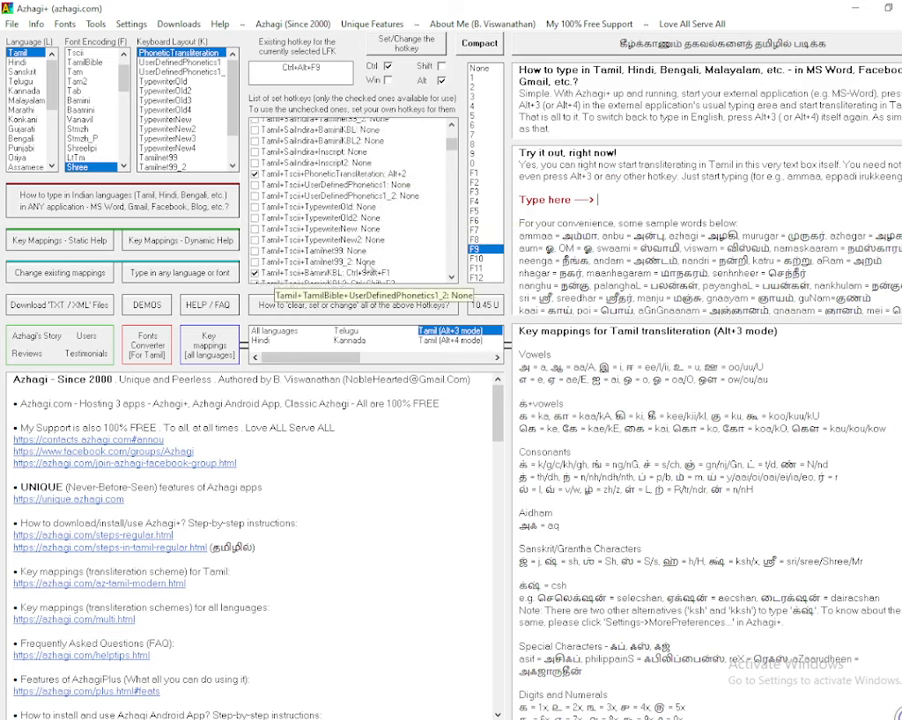
scroll(418, 250, "up", 3)
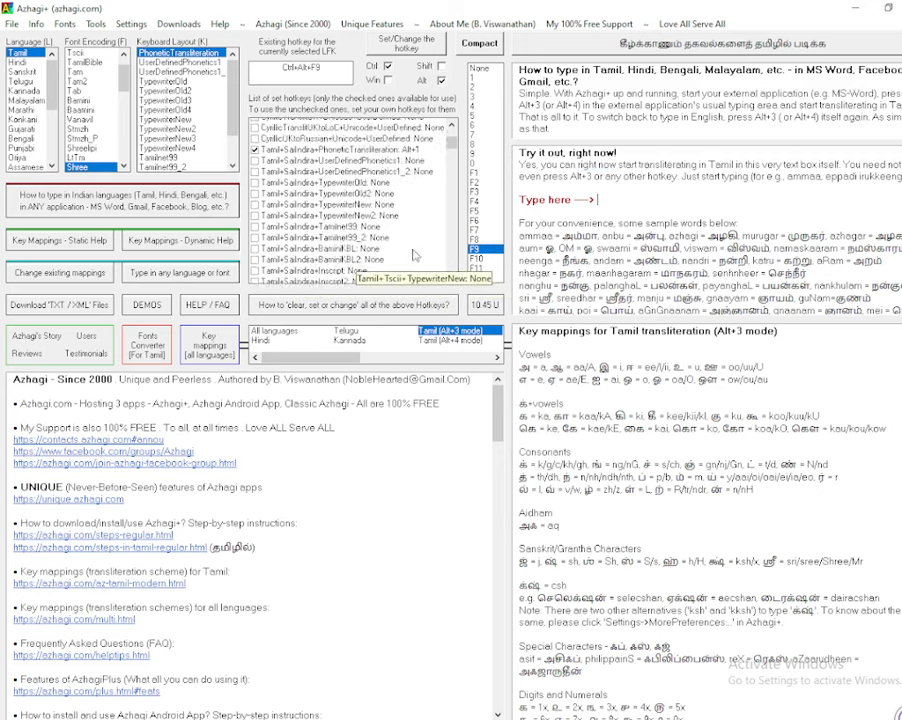
scroll(412, 258, "up", 10)
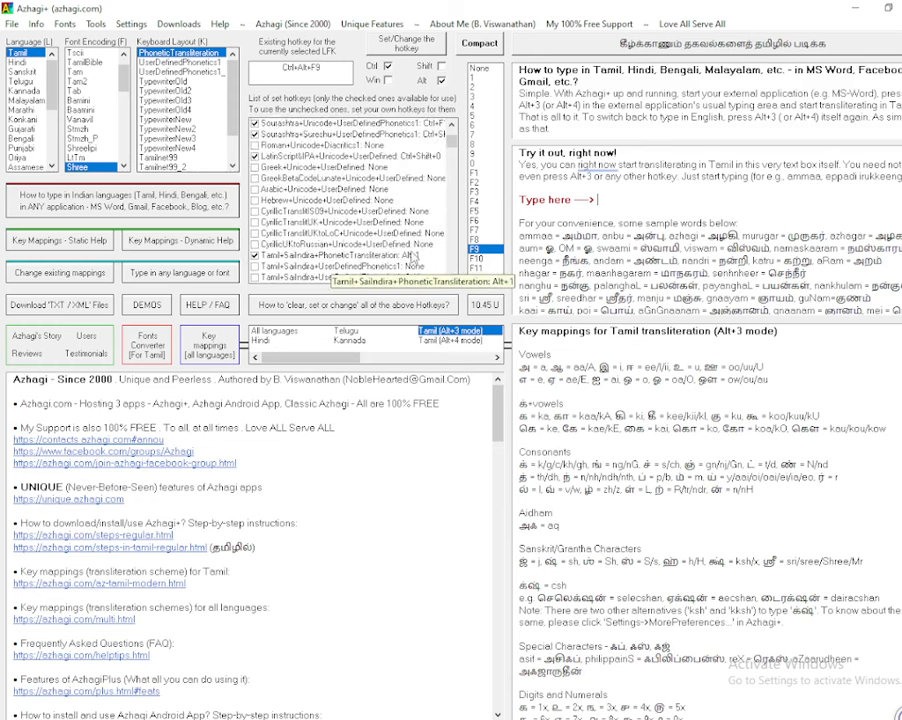
scroll(412, 256, "up", 5)
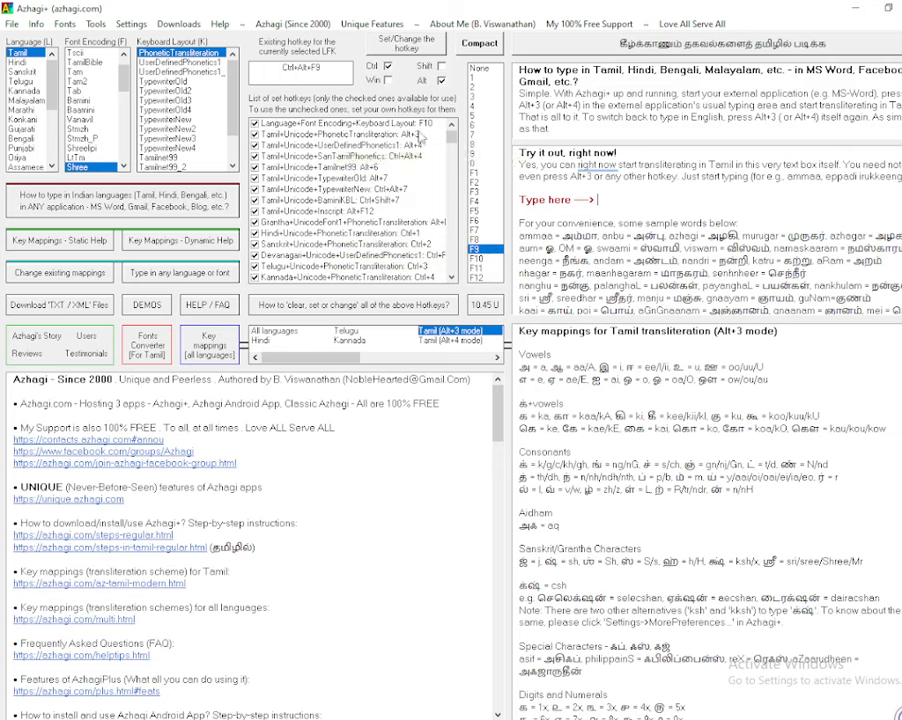
Show the desktop and reopen the Azhagi+ Fonts Converter (For Tamil) window.
key("super+d")
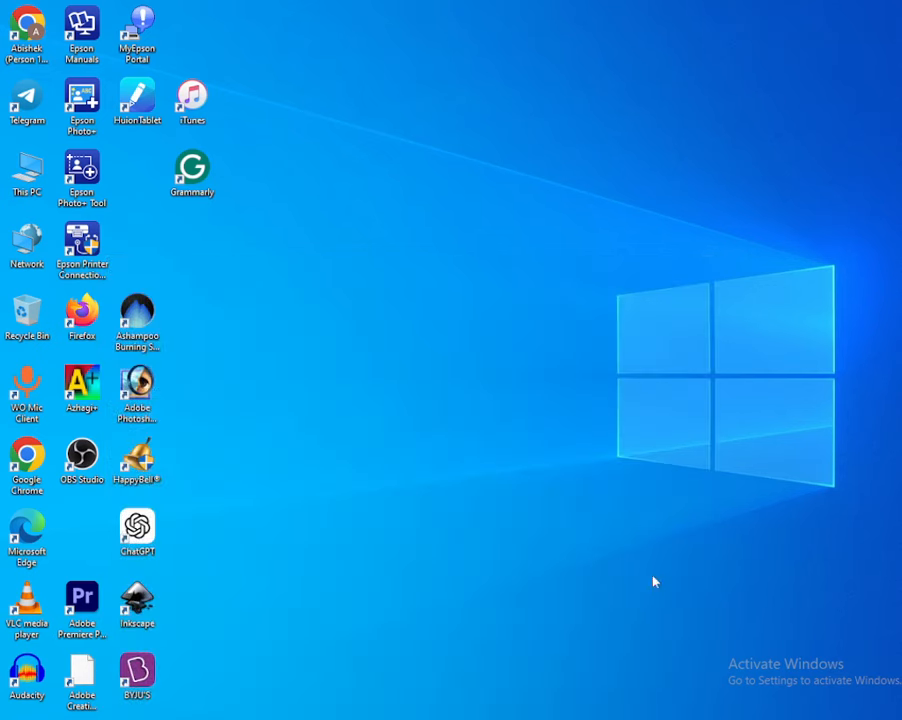
left_click(665, 719)
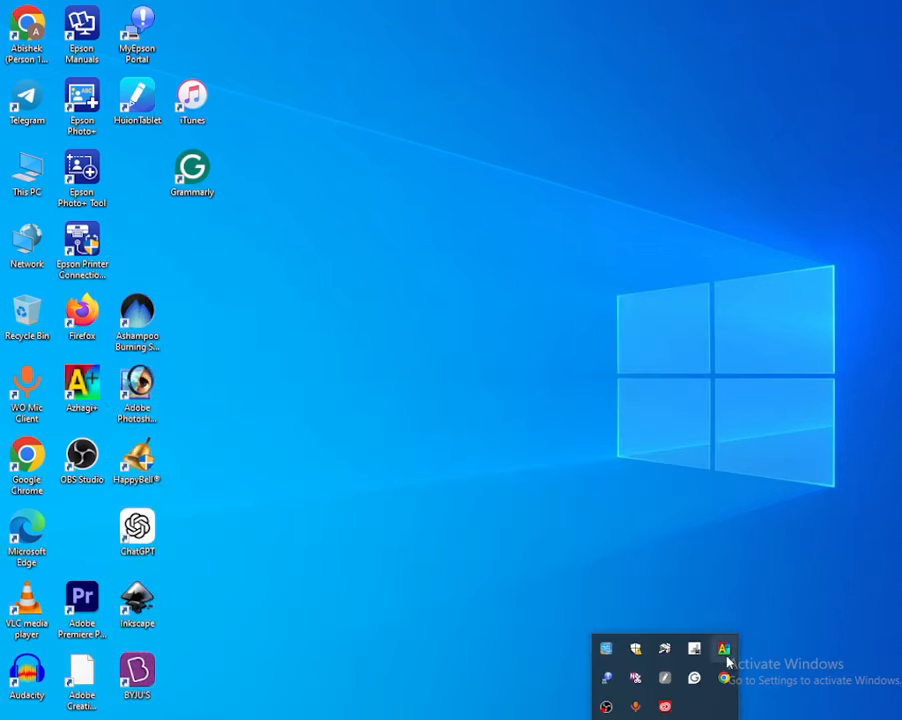
left_click(888, 634)
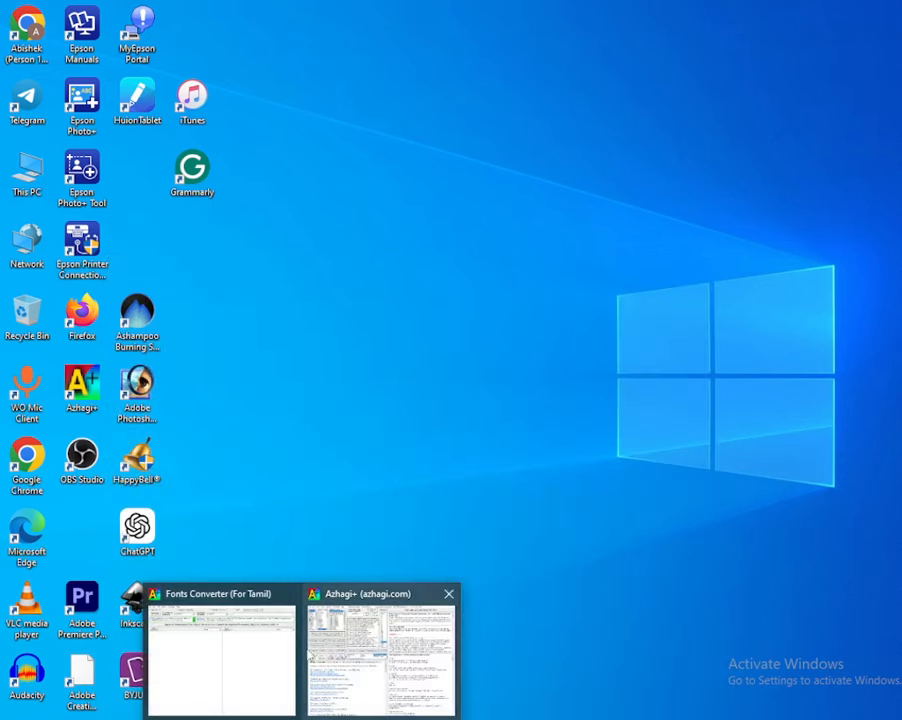
left_click(258, 650)
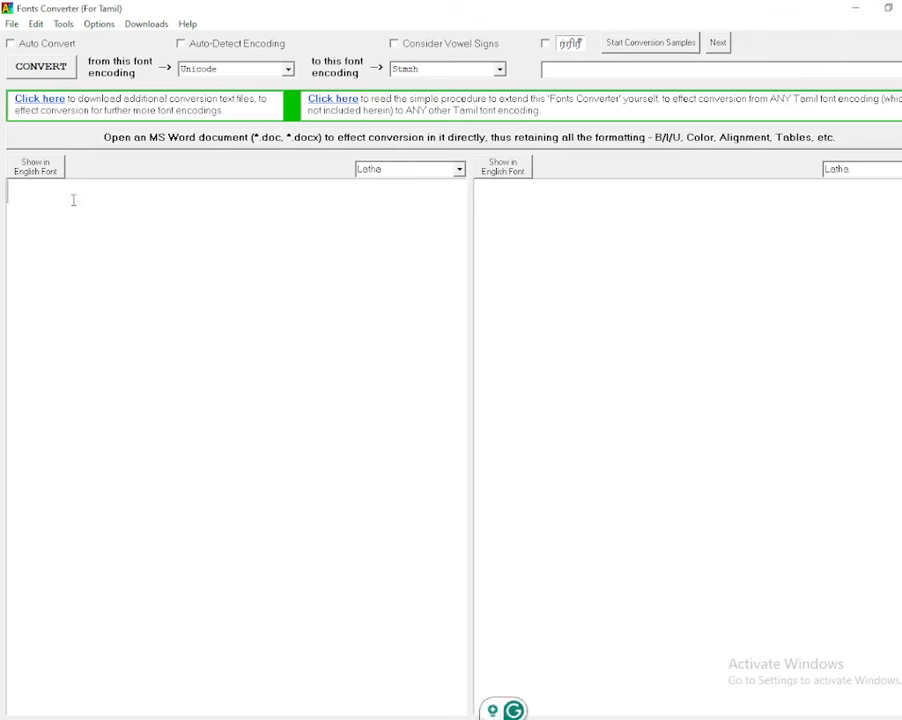
Try the sample text aaaa in the converter's source text area and clear it.
type("aaaa")
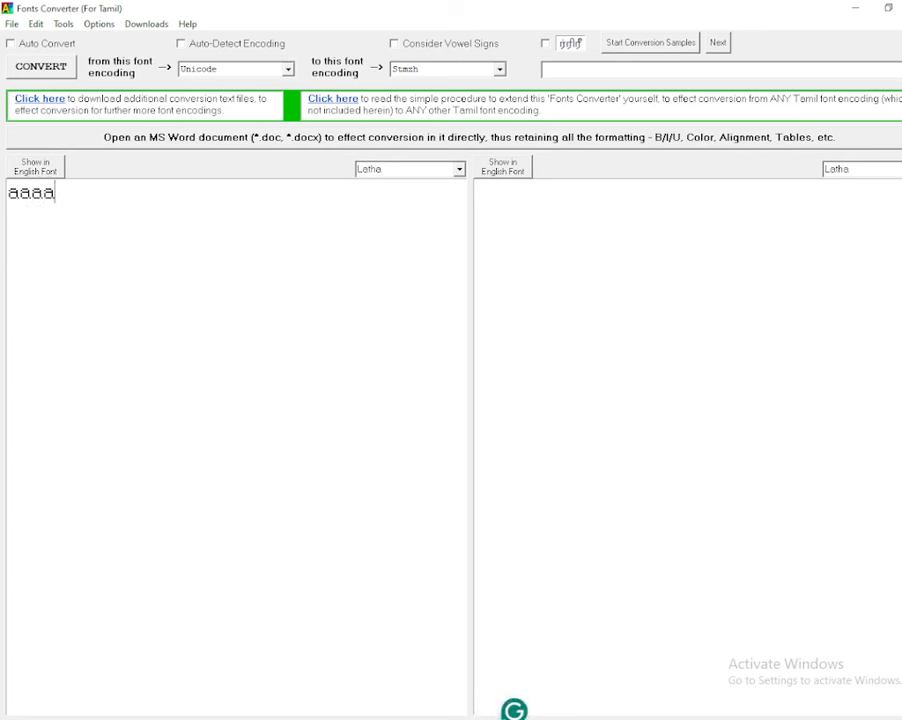
key("BackSpace")
key("BackSpace")
key("BackSpace")
key("BackSpace")
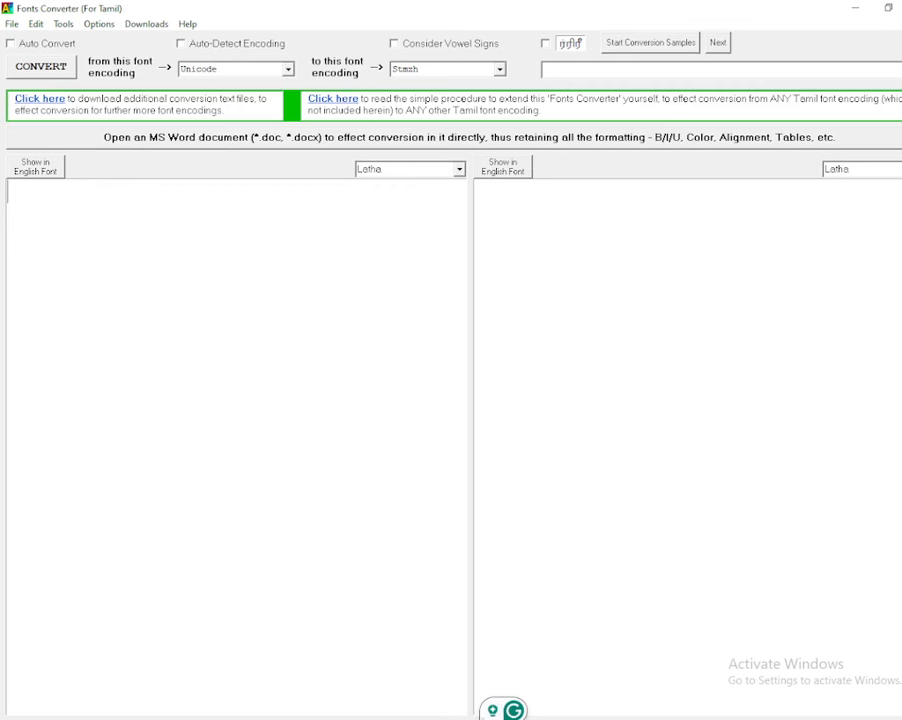
Bring up the main Azhagi+ window over the Fonts Converter and hide it again.
left_click(665, 719)
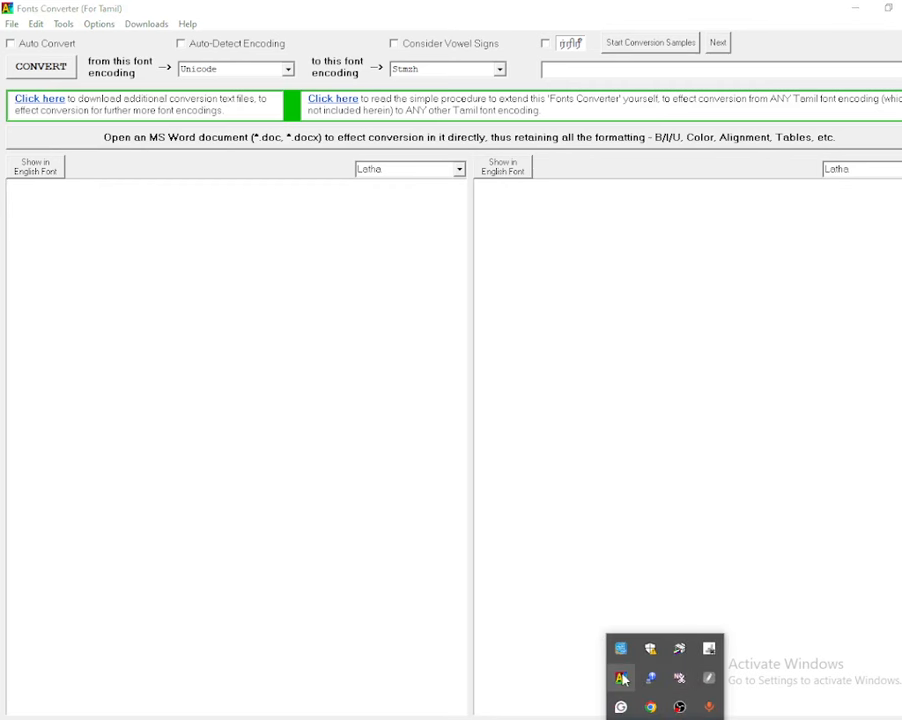
left_click(621, 680)
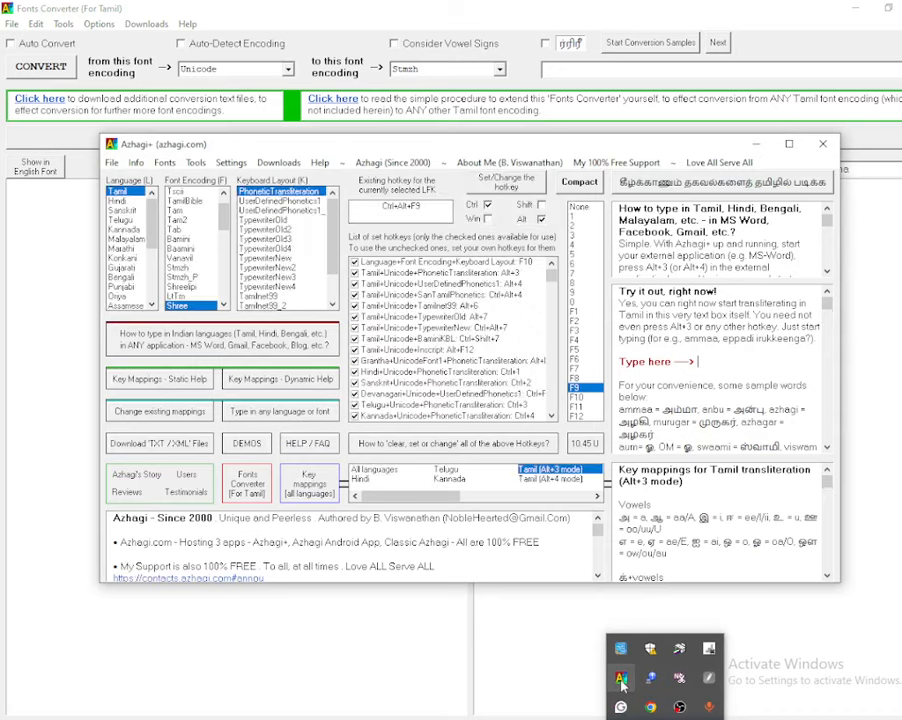
left_click(621, 680)
left_click(621, 680)
left_click(621, 680)
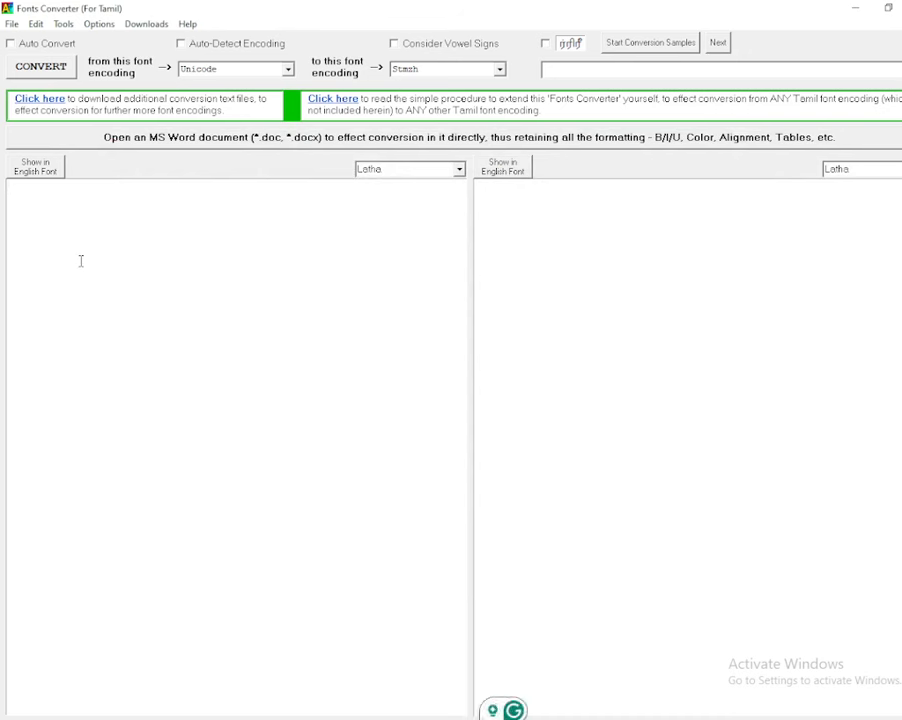
Test Tamil transliteration with a few trial characters in the converter's source area and delete them.
type("ய்கப்")
key("BackSpace")
key("BackSpace")
key("BackSpace")
key("BackSpace")
key("BackSpace")
type("அ")
key("BackSpace")
Enter the Tamil title ஆடித்திருவிழா in the converter's source text area, correcting mistyped letters.
type("அ")
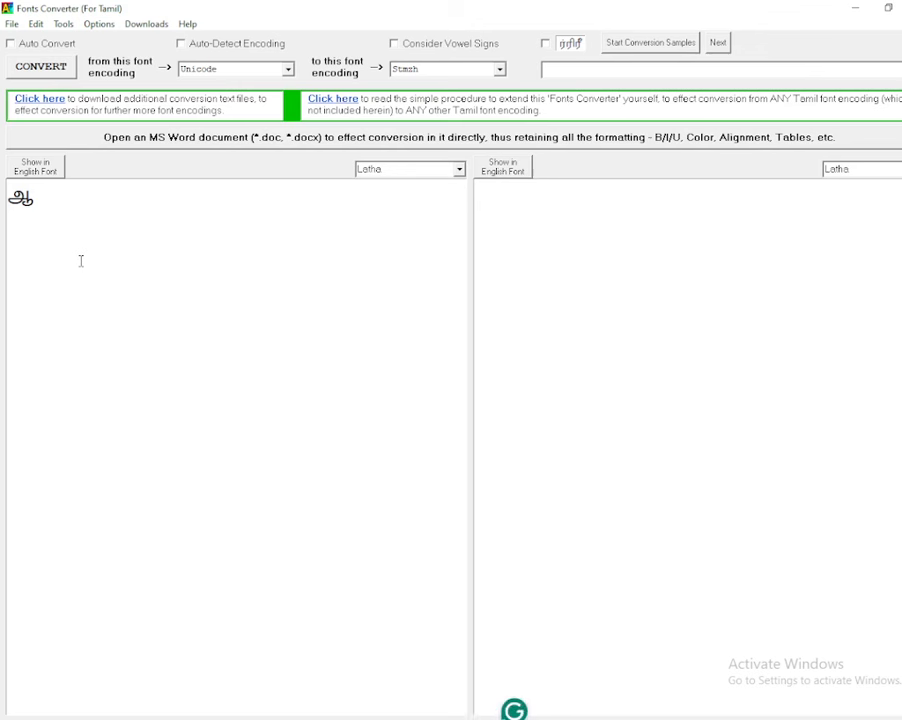
type("ஆடிய்ஹ்")
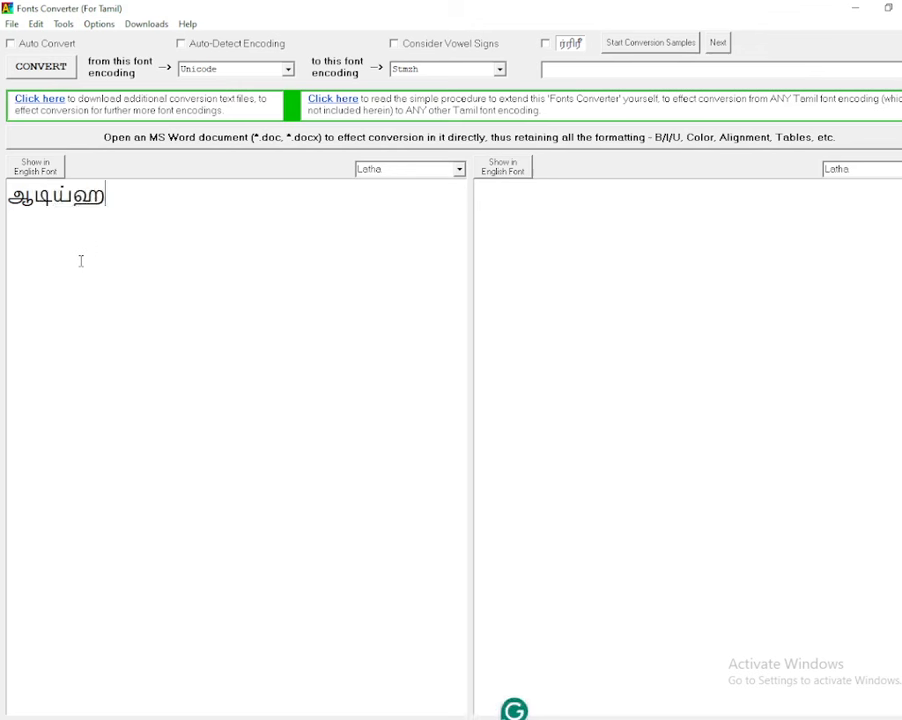
key("BackSpace")
key("BackSpace")
key("BackSpace")
type("த்ட்")
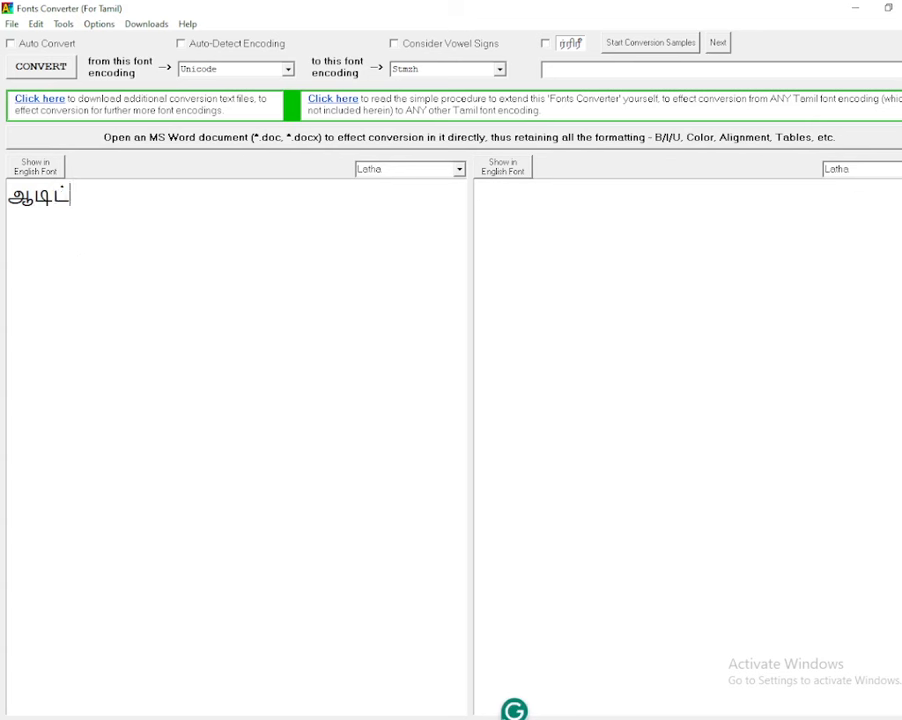
key("BackSpace")
type("திர்")
key("BackSpace")
type("ு")
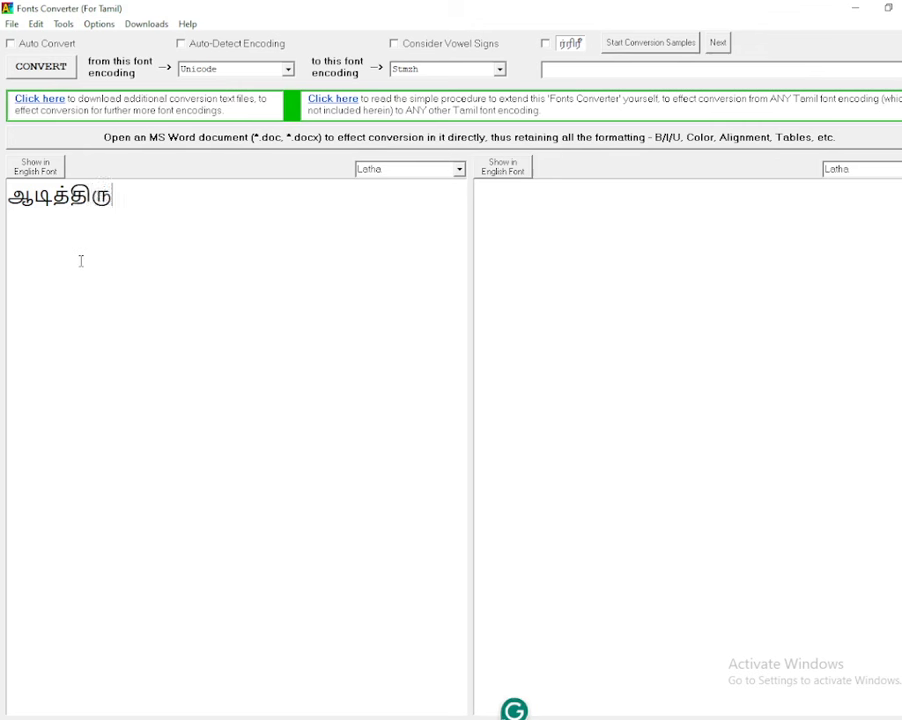
type("விழ்")
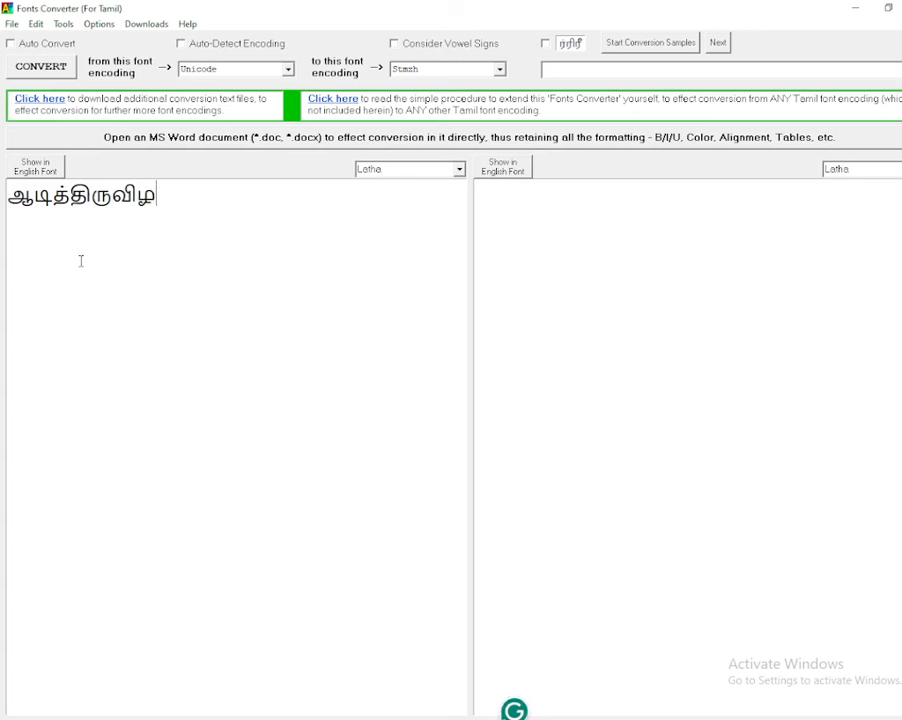
type("ா")
Convert the Tamil title from Unicode to Stmzh, select the converted text and minimise the Fonts Converter.
left_click(72, 67)
left_click_drag(578, 186, 474, 190)
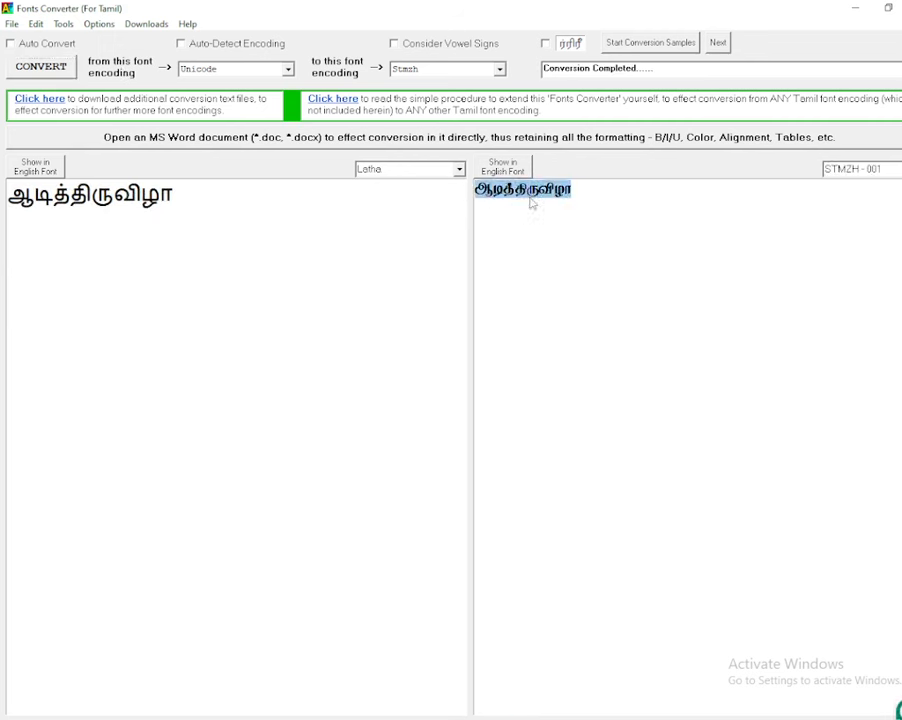
left_click(855, 7)
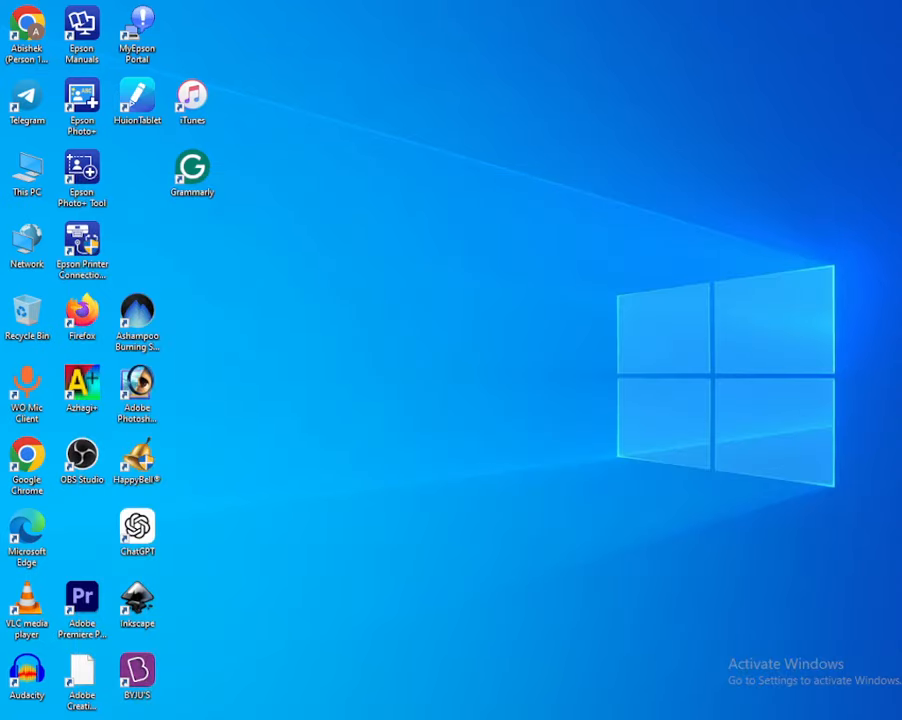
Switch to Photoshop and start a horizontal text line inside the blue title bar at the poster's top.
key("alt+Tab")
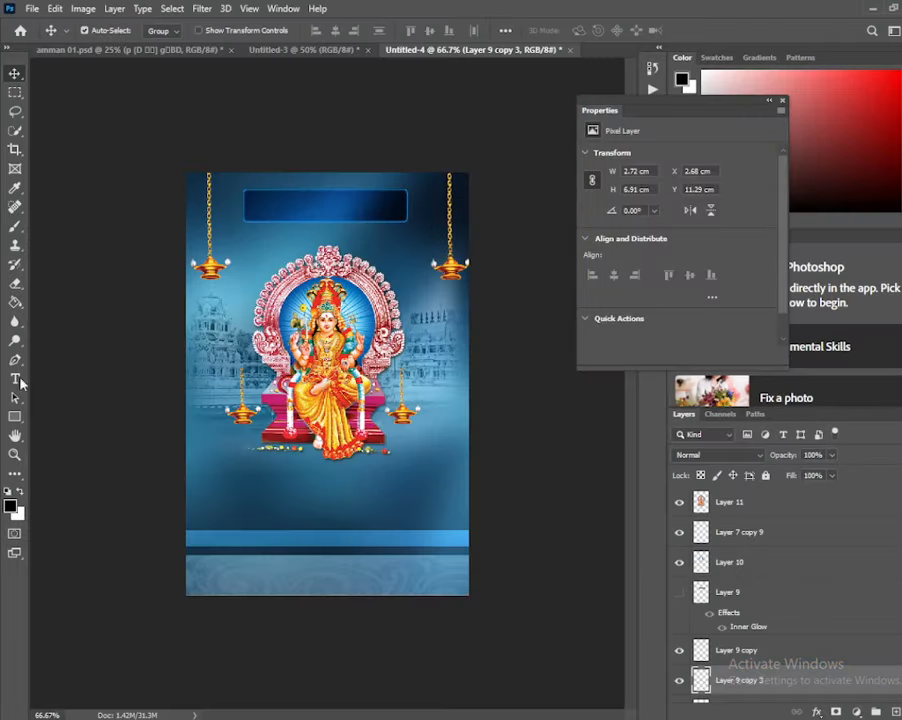
key("ctrl+plus")
key("ctrl+plus")
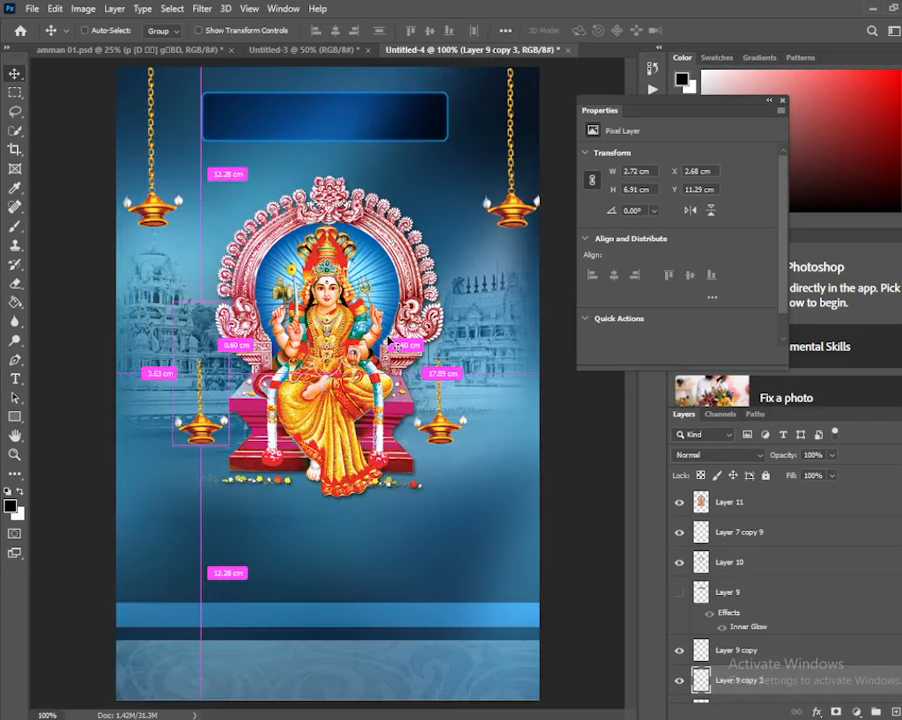
scroll(392, 340, "up", 5)
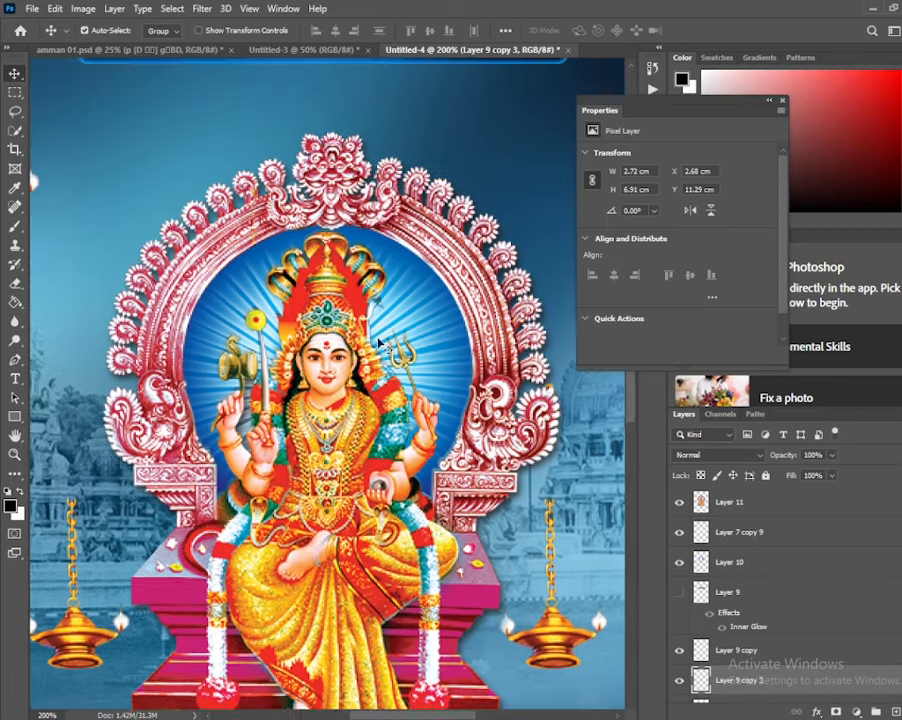
scroll(386, 345, "up", 4)
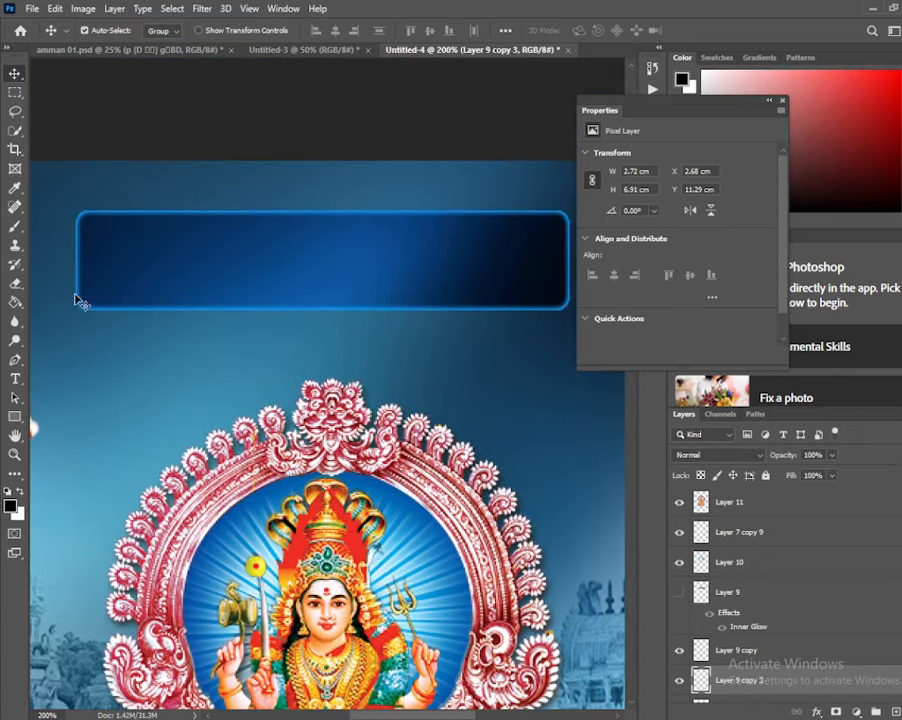
left_click(15, 378)
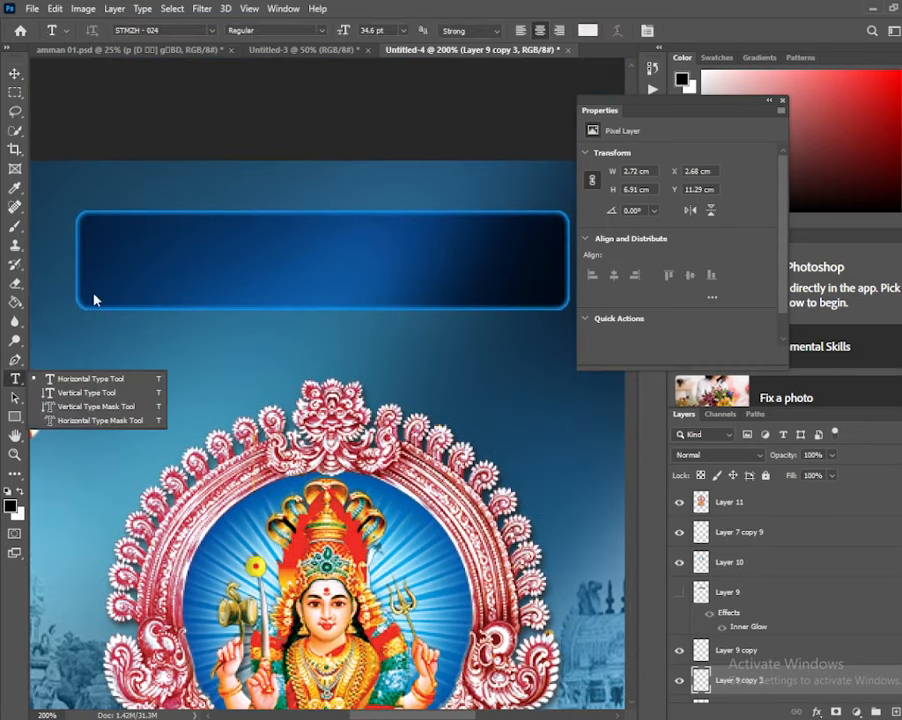
left_click(105, 278)
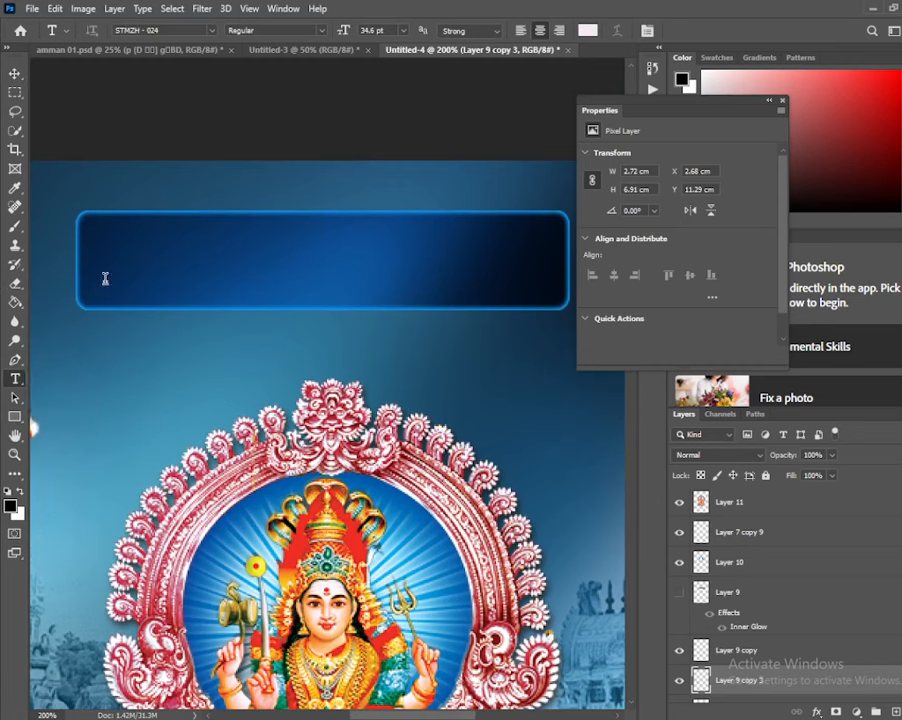
left_click(125, 283)
Paste the converted Tamil title, move the text line into the title bar and clear its pasted characters.
key("ctrl+v")
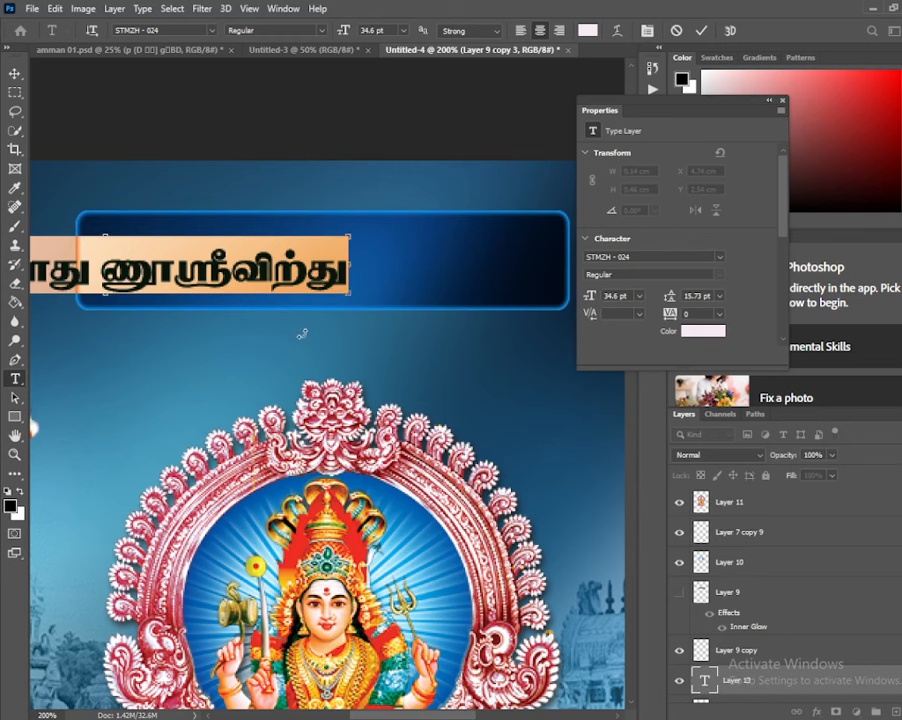
key("Right")
left_click_drag(217, 330, 402, 330)
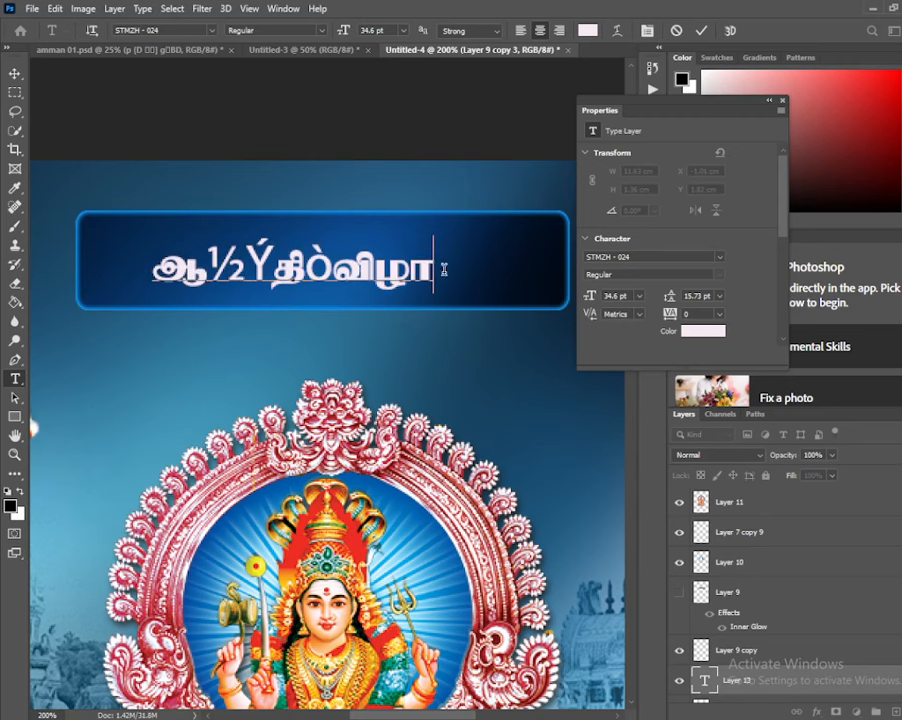
left_click_drag(443, 269, 133, 268)
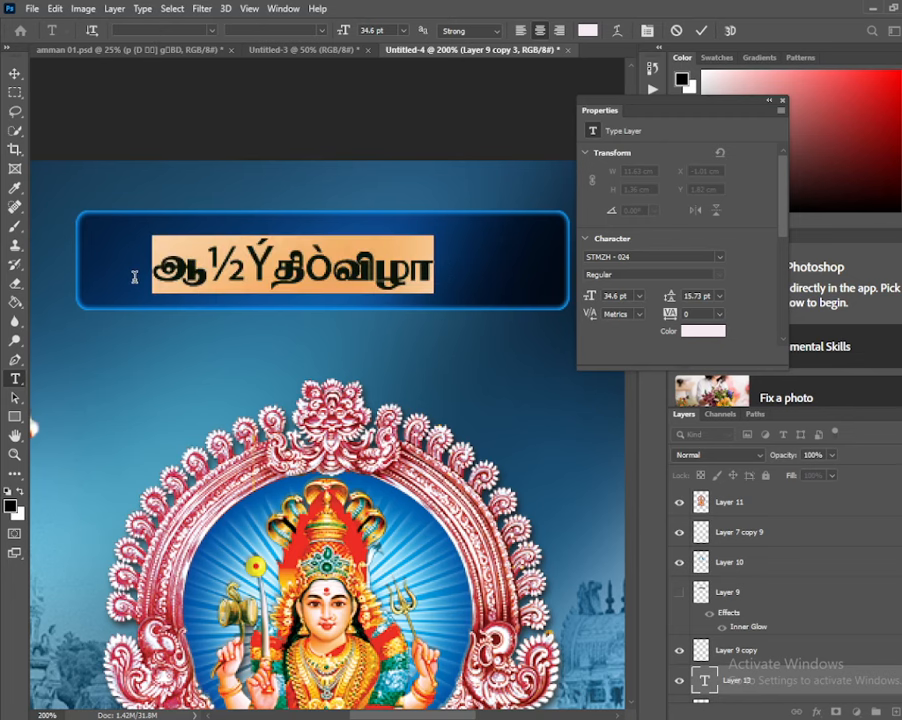
key("BackSpace")
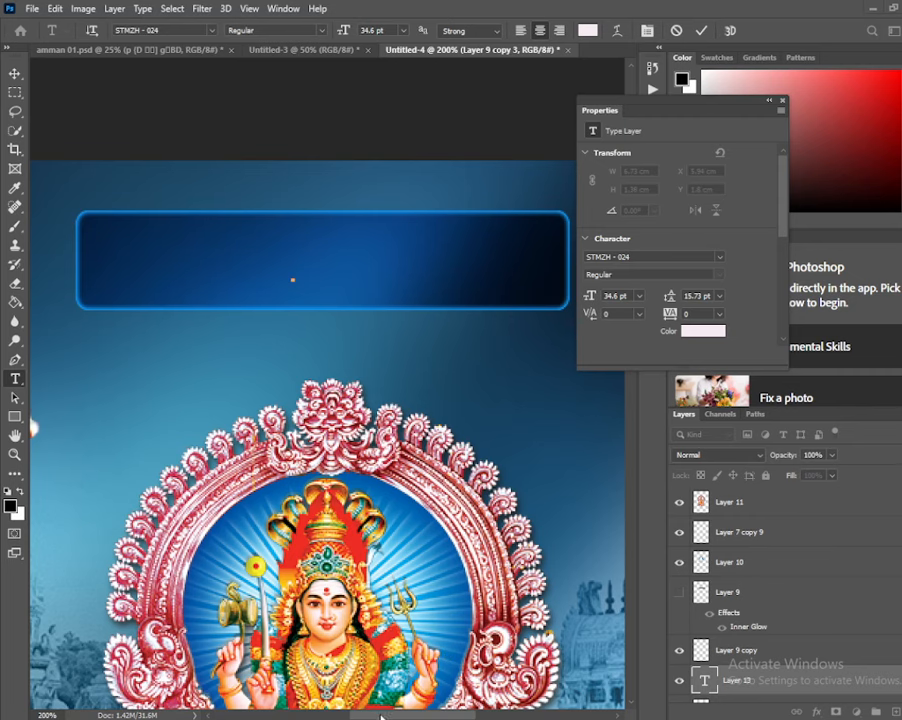
key("alt+Tab")
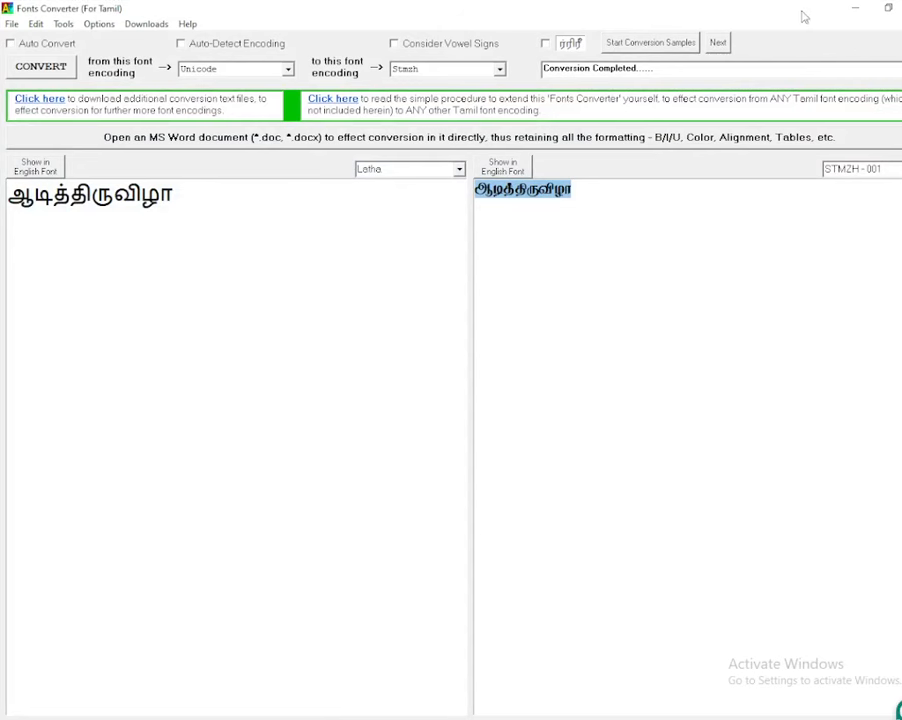
left_click(856, 9)
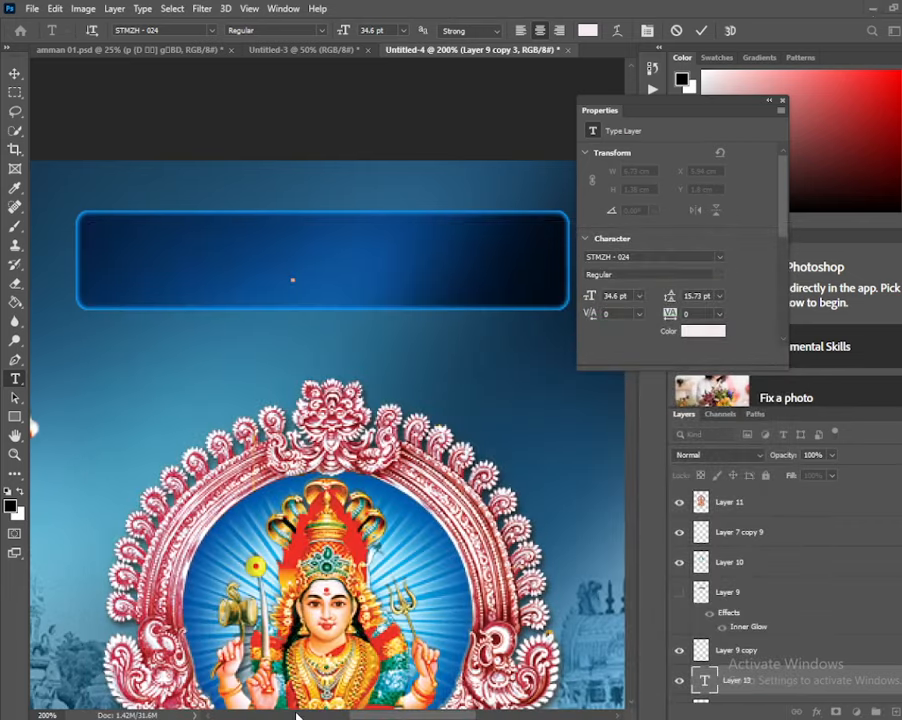
key("alt+Tab")
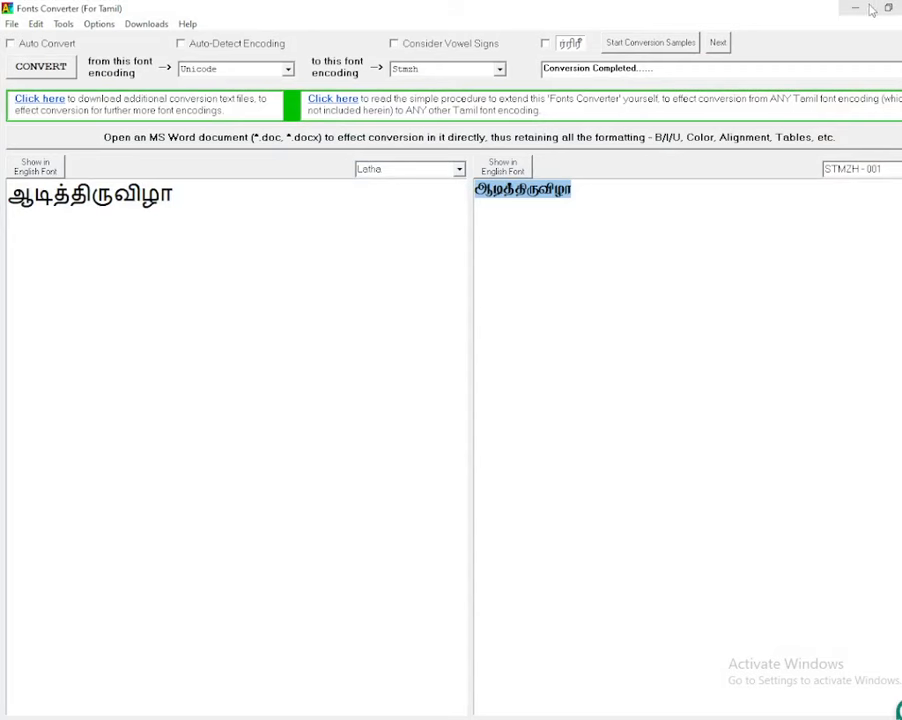
left_click(856, 9)
Open the main Azhagi+ window, set the Tamil font encoding to Stmzh and minimise the window.
left_click(665, 716)
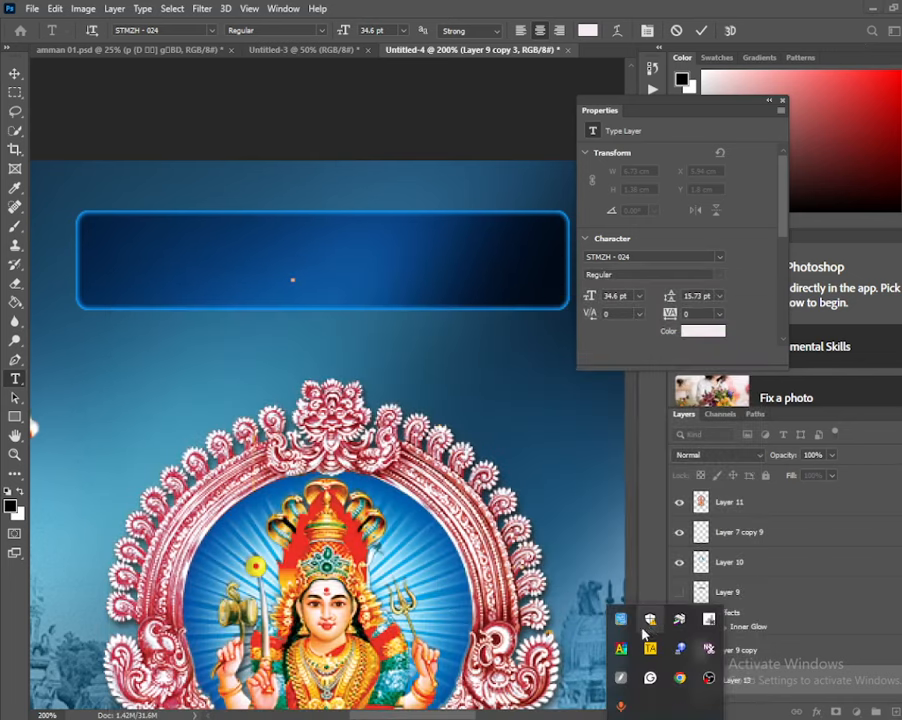
left_click(621, 651)
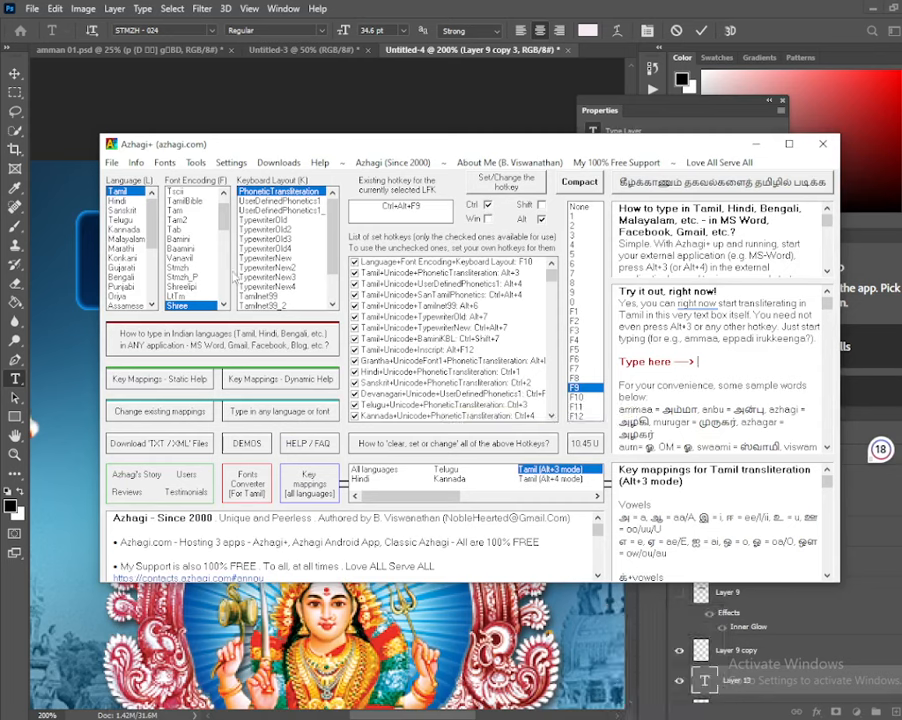
left_click(192, 268)
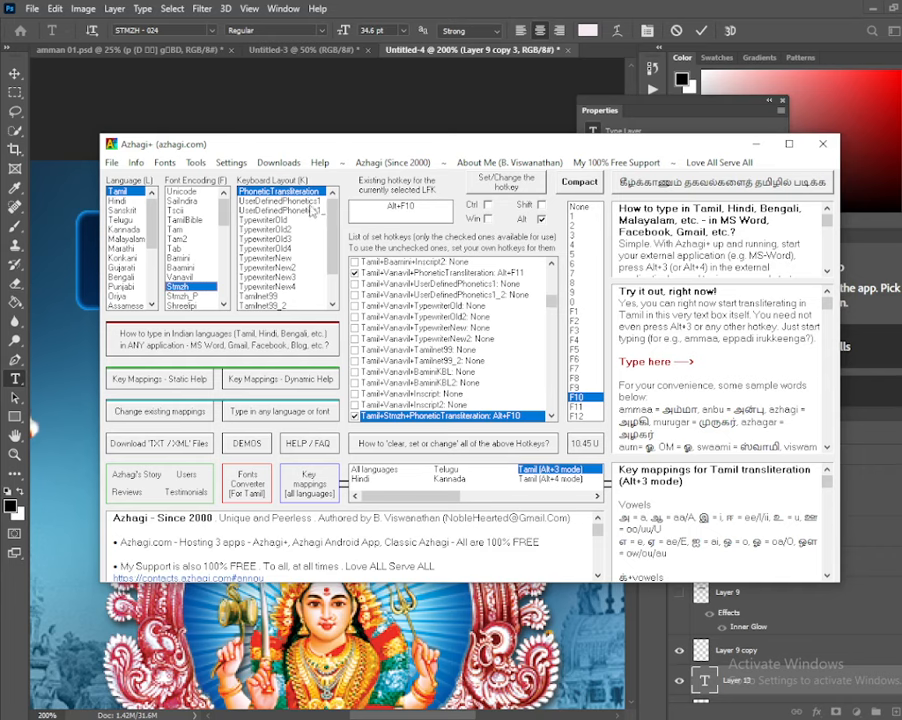
left_click(757, 146)
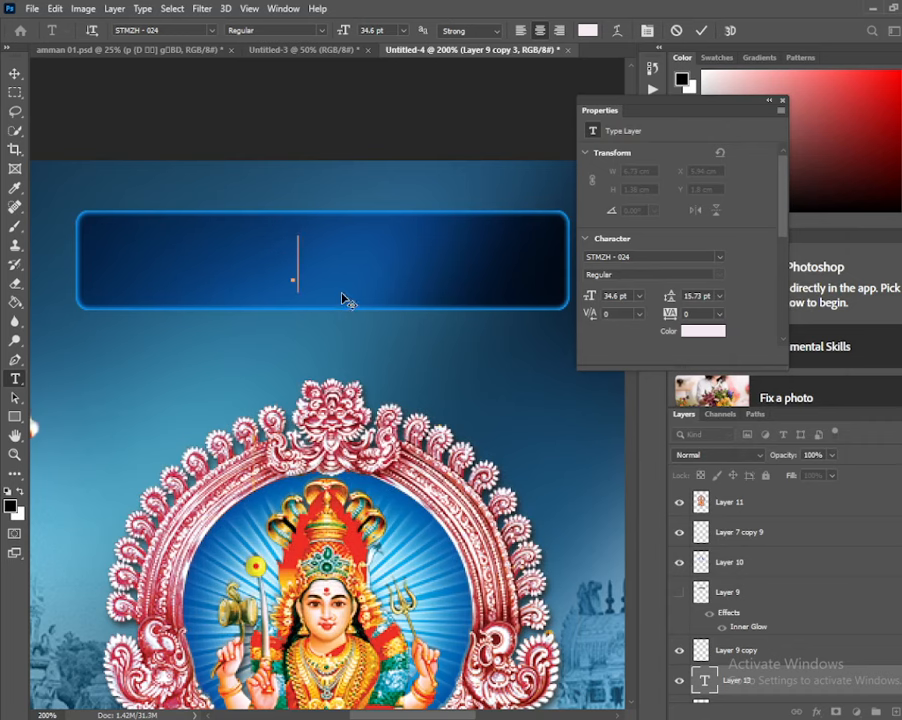
Check the Stmzh encoding and hotkey settings in the main Azhagi+ window, then return to Photoshop.
left_click(665, 719)
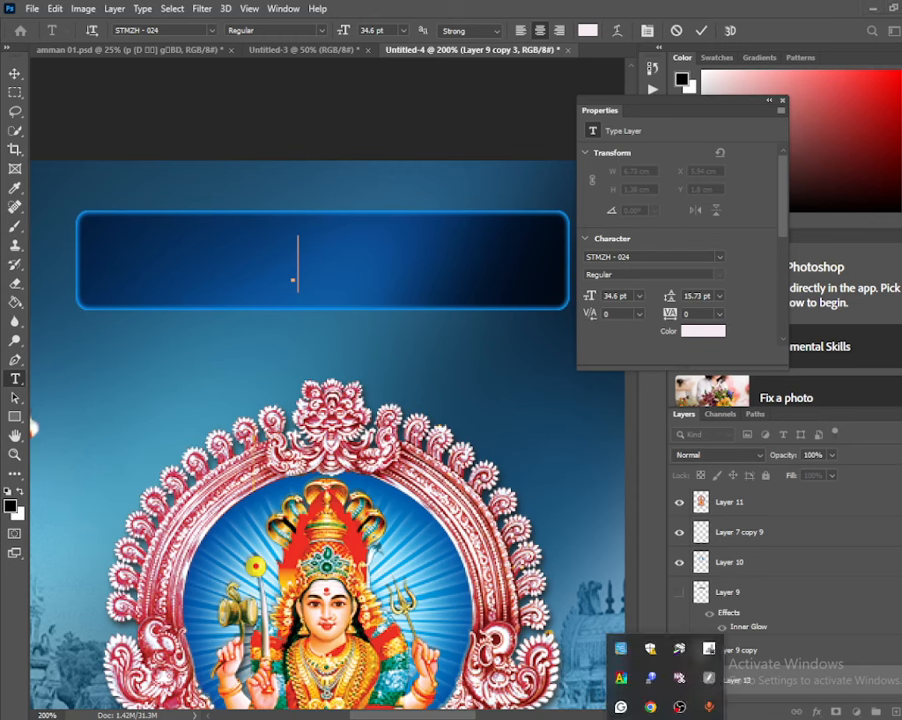
left_click(665, 719)
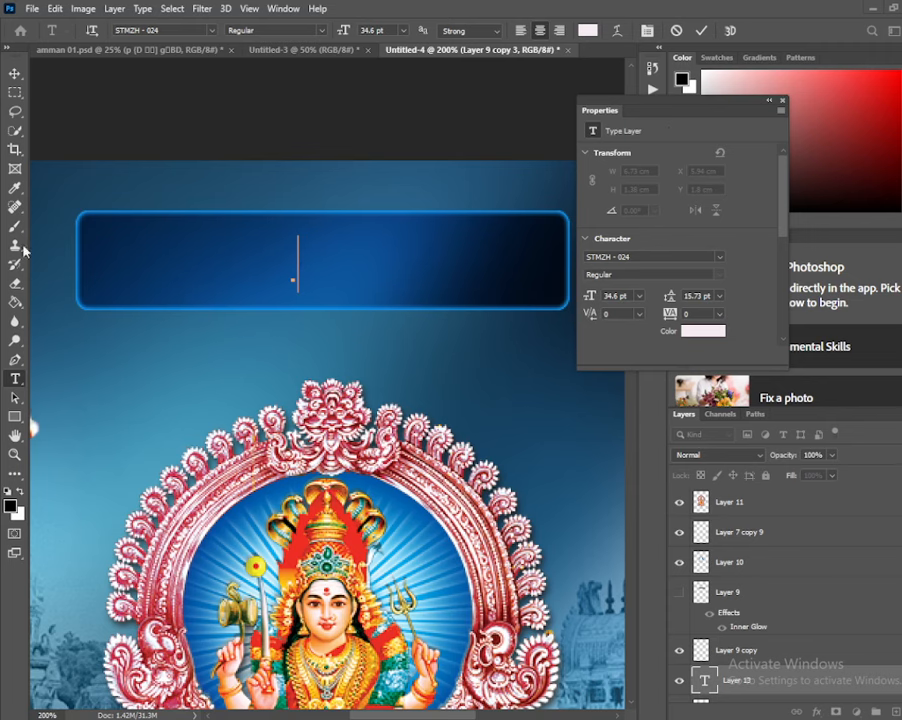
left_click(871, 10)
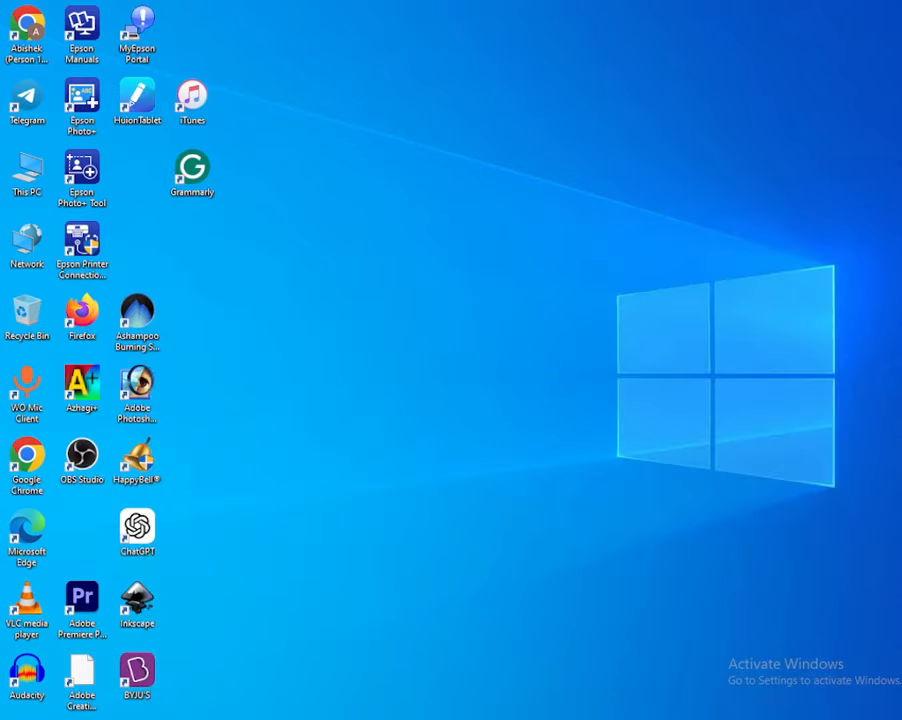
left_click(360, 618)
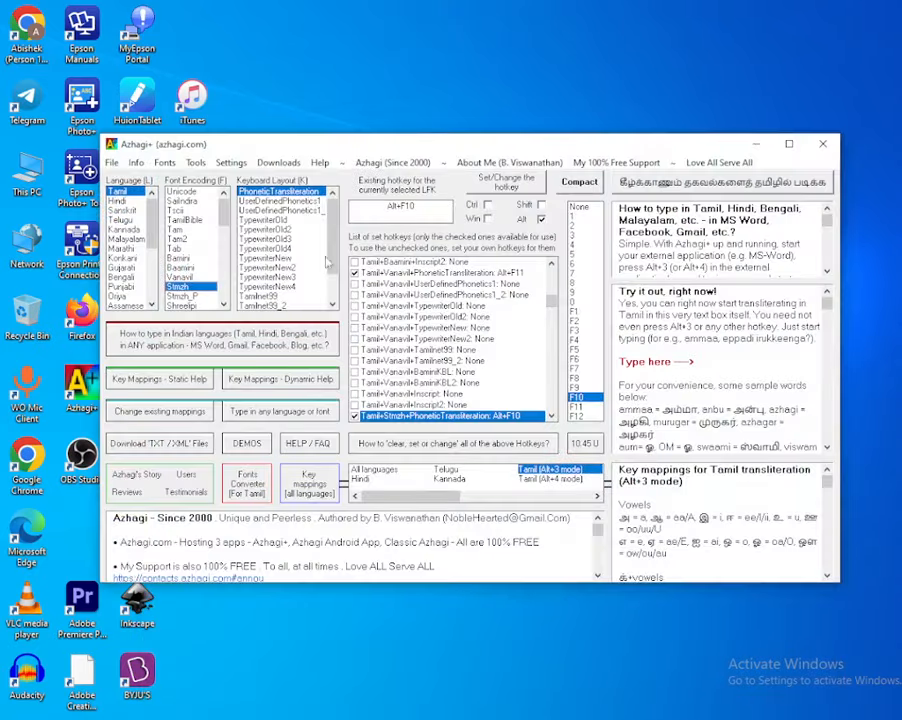
left_click(755, 143)
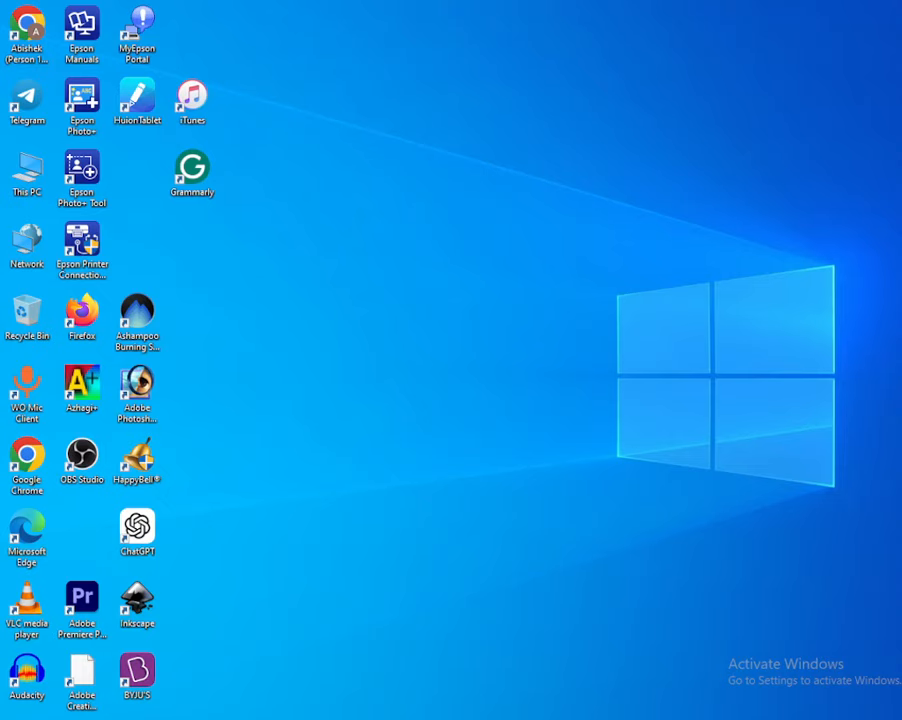
left_click(531, 712)
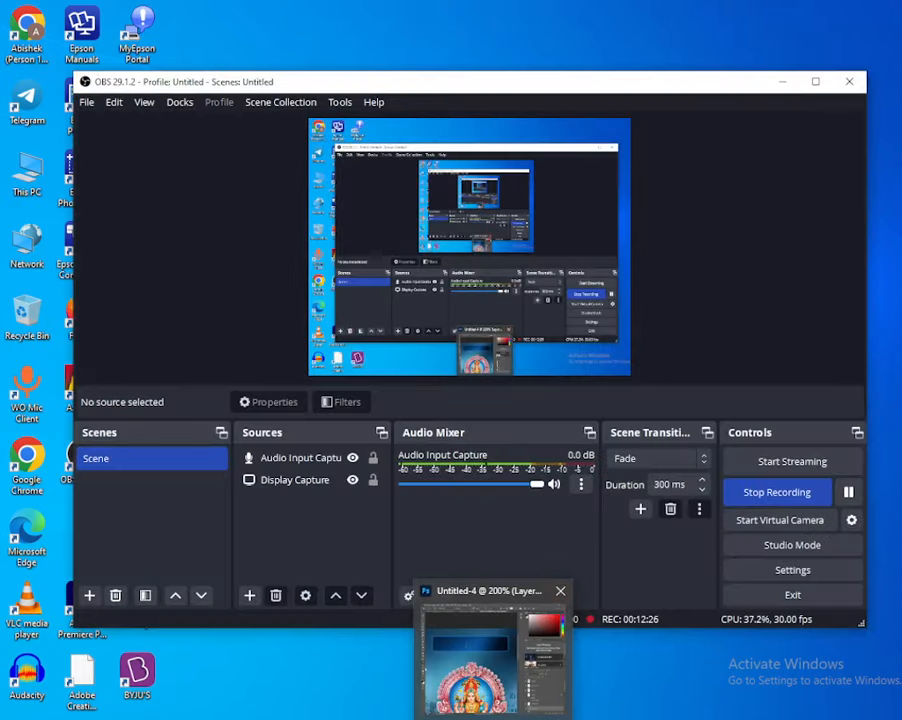
left_click(490, 655)
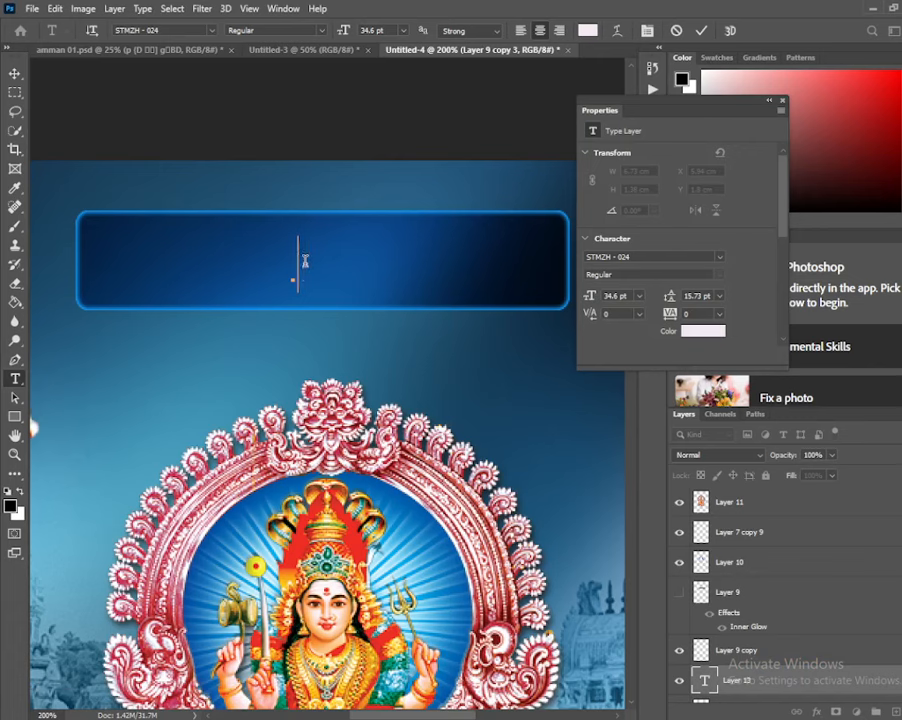
Enter the Tamil title ஆடித்திருவிழா directly in the title bar's text line, correcting mistyped letters.
key("BackSpace")
type("=u")
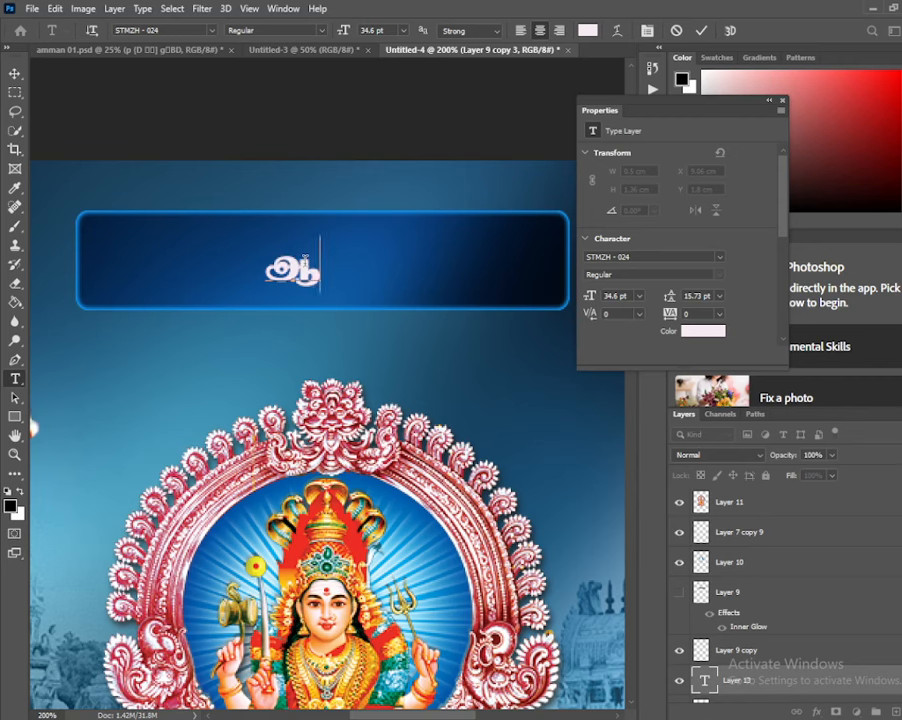
type("ட்")
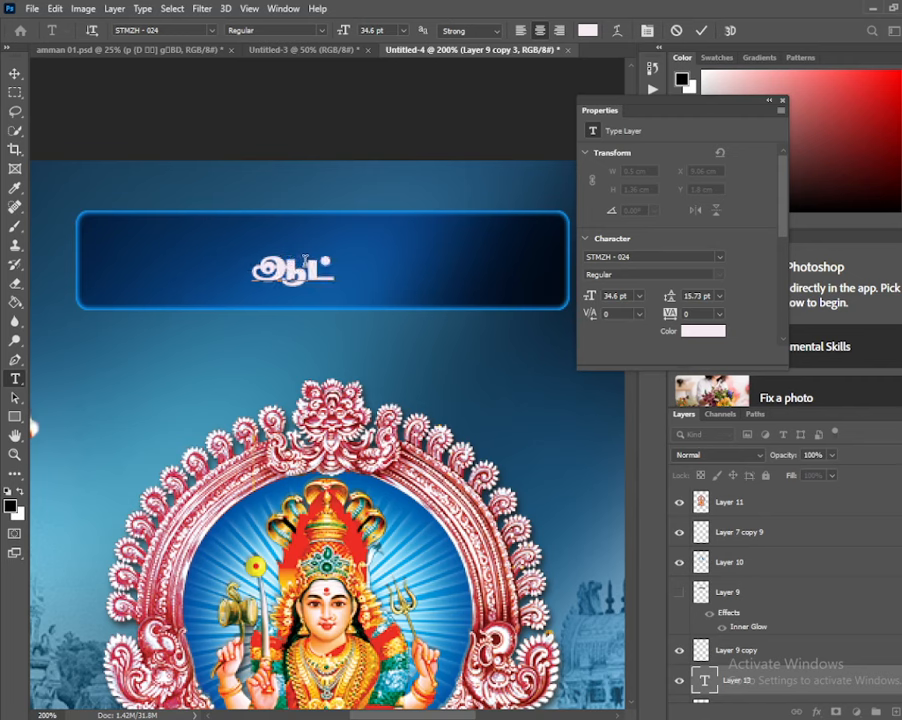
type("ிட்")
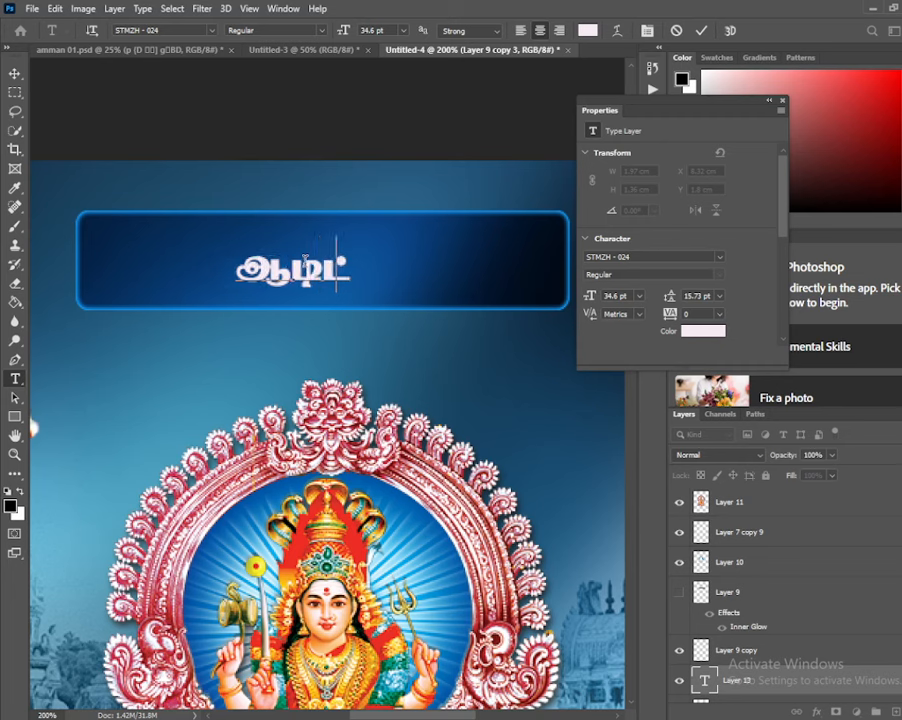
key("BackSpace")
key("BackSpace")
type("த்திரு")
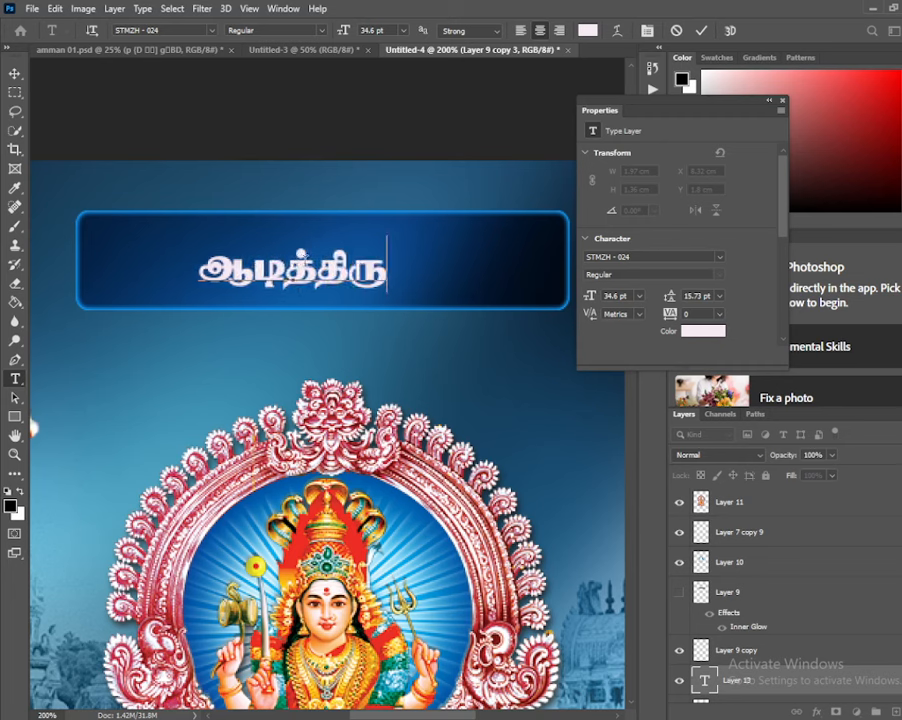
type("விழ்")
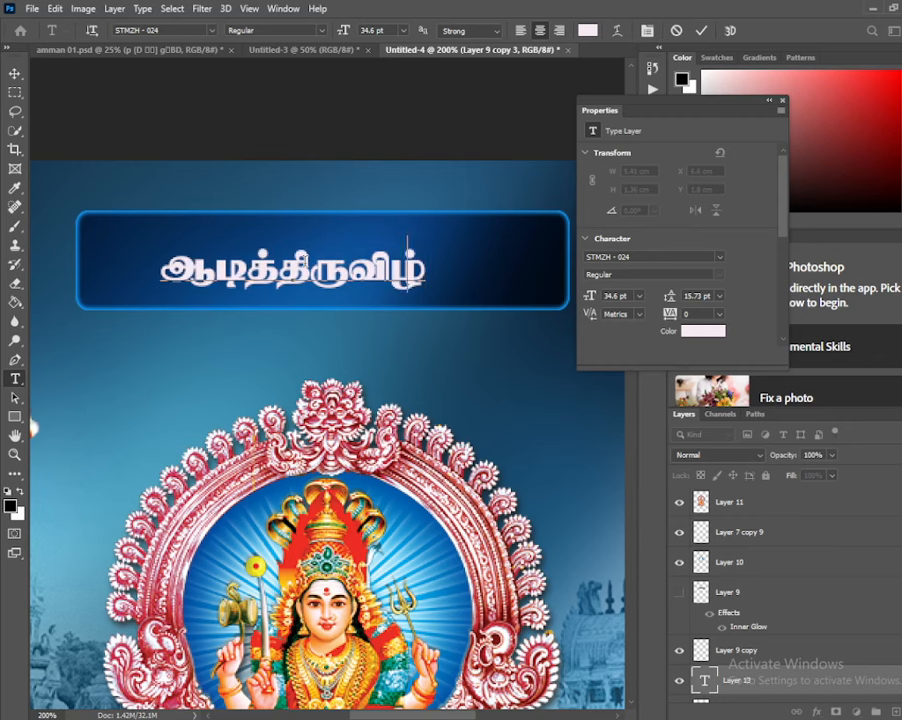
key("BackSpace")
type("ா")
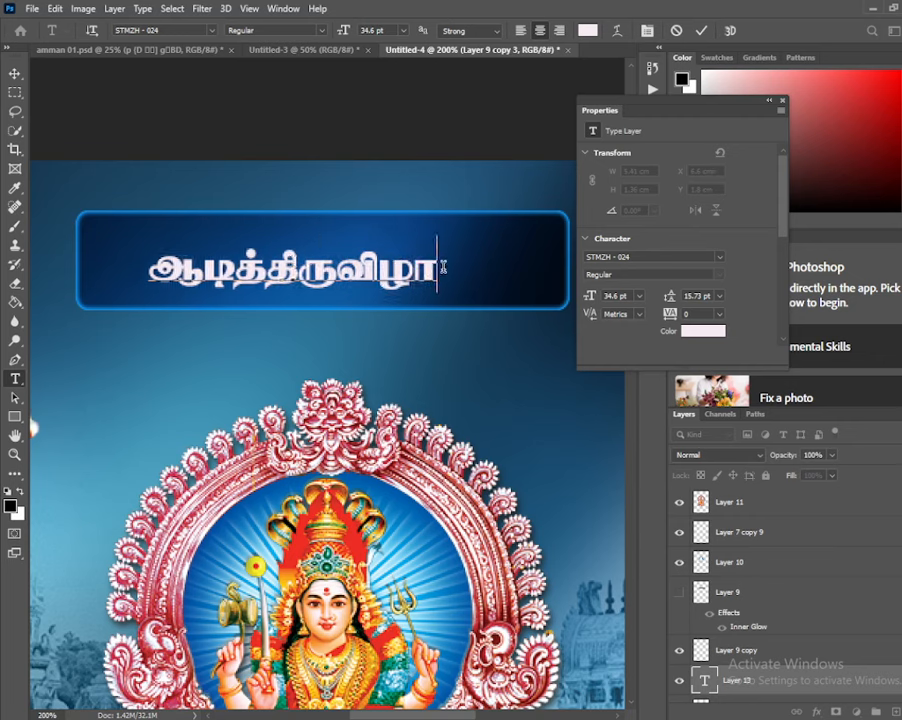
Set the whole title's font to STMZH - 001 and commit the text.
left_click_drag(441, 268, 127, 279)
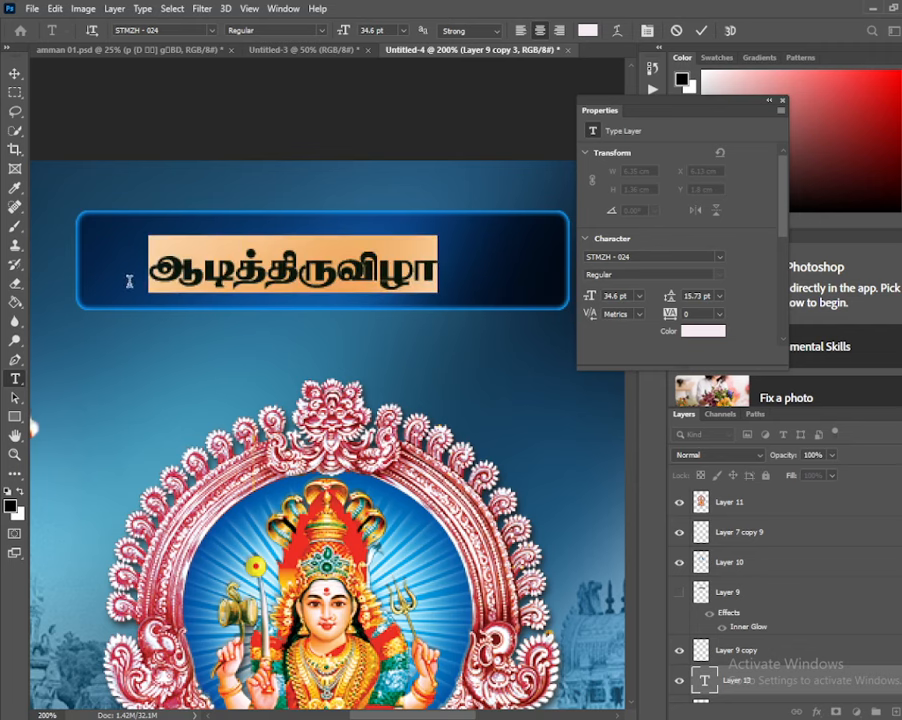
left_click(211, 31)
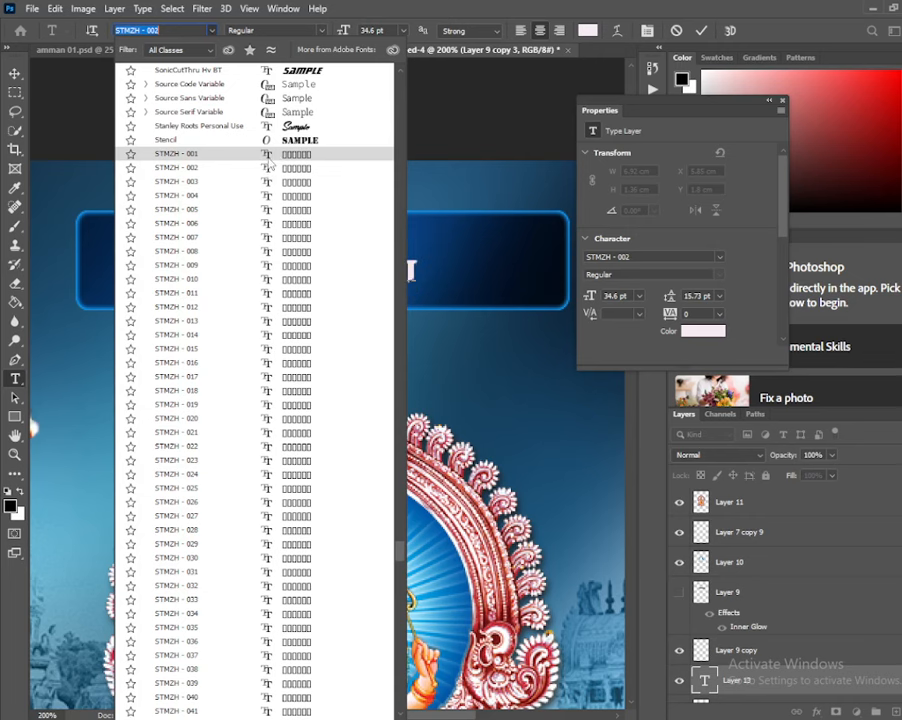
key("Escape")
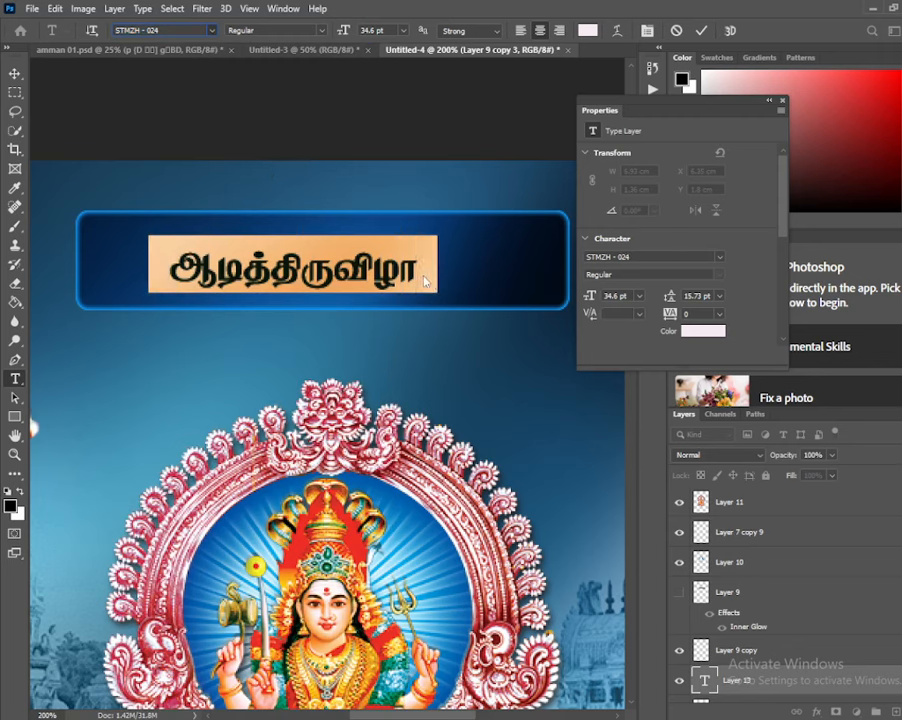
left_click(506, 311)
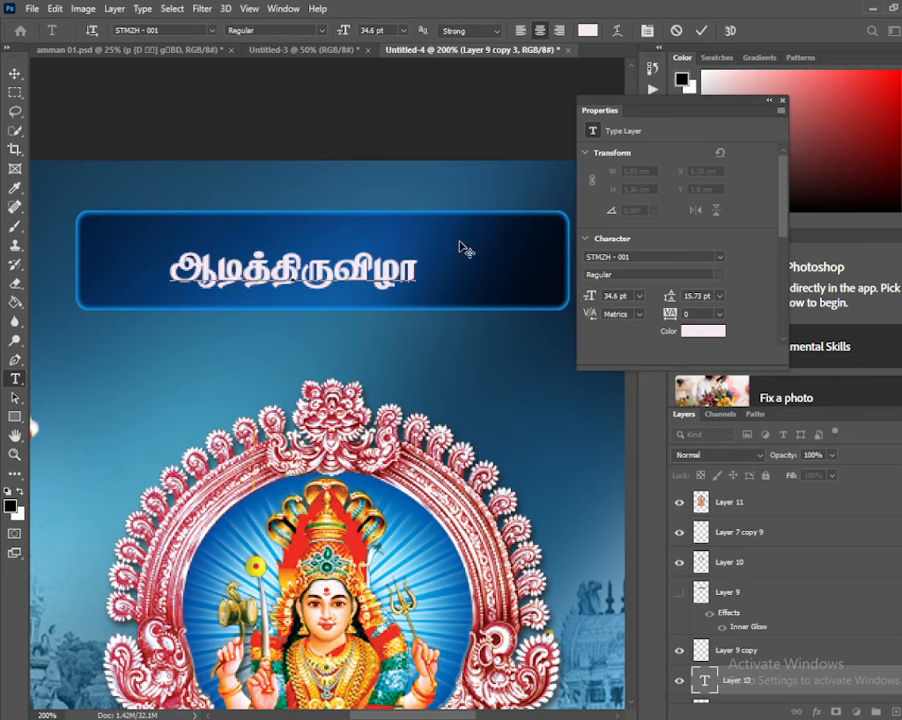
left_click(702, 33)
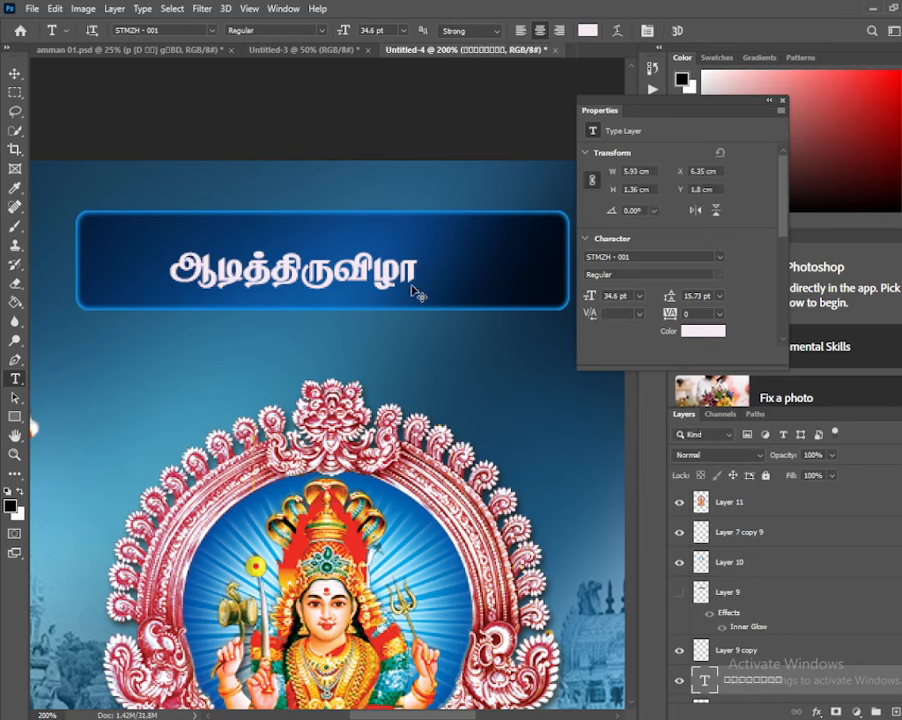
Scale the title ஆடித்திருவிழா proportionally to about 138% and centre it within the title bar.
key("ctrl+t")
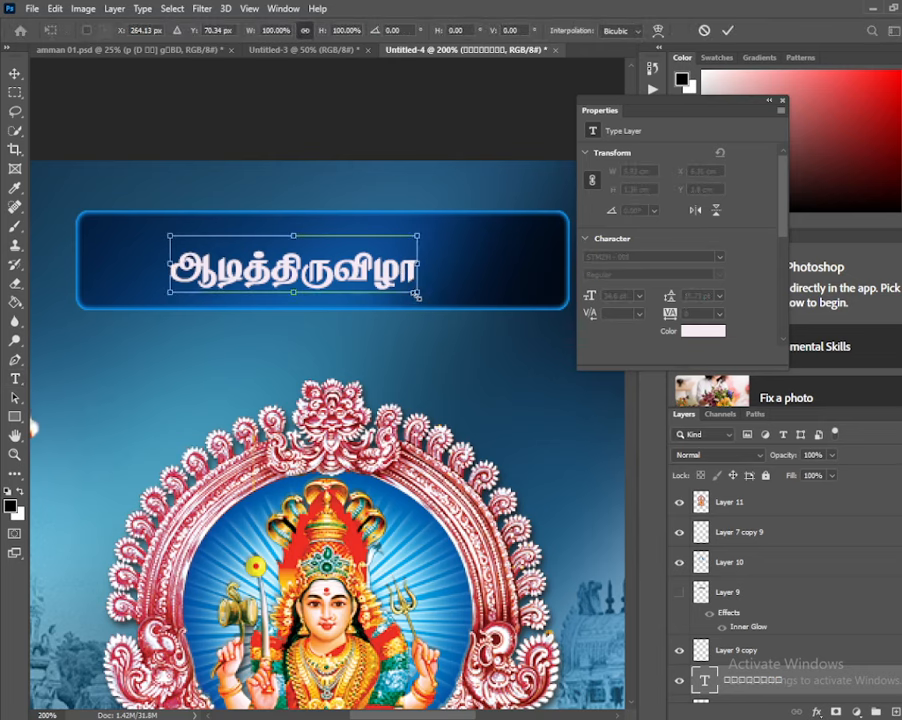
left_click_drag(418, 294, 506, 310)
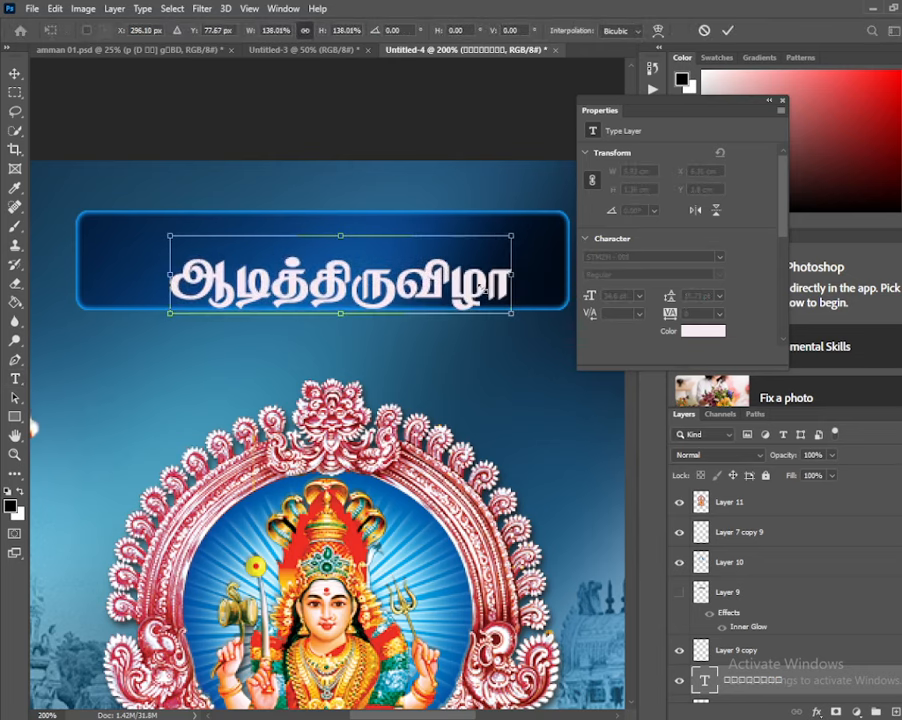
left_click_drag(476, 266, 463, 256)
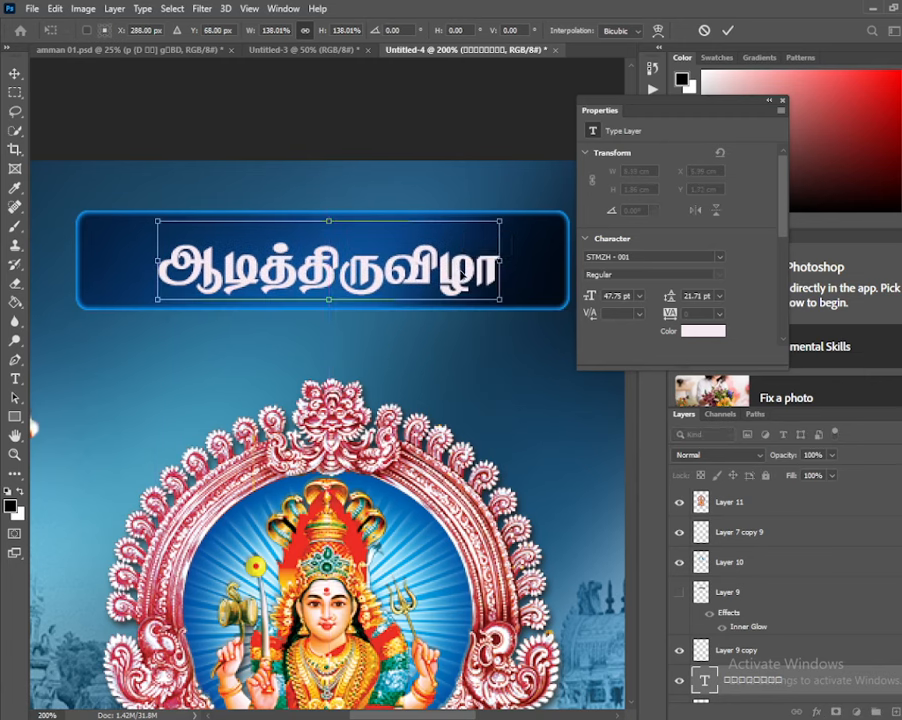
key("Return")
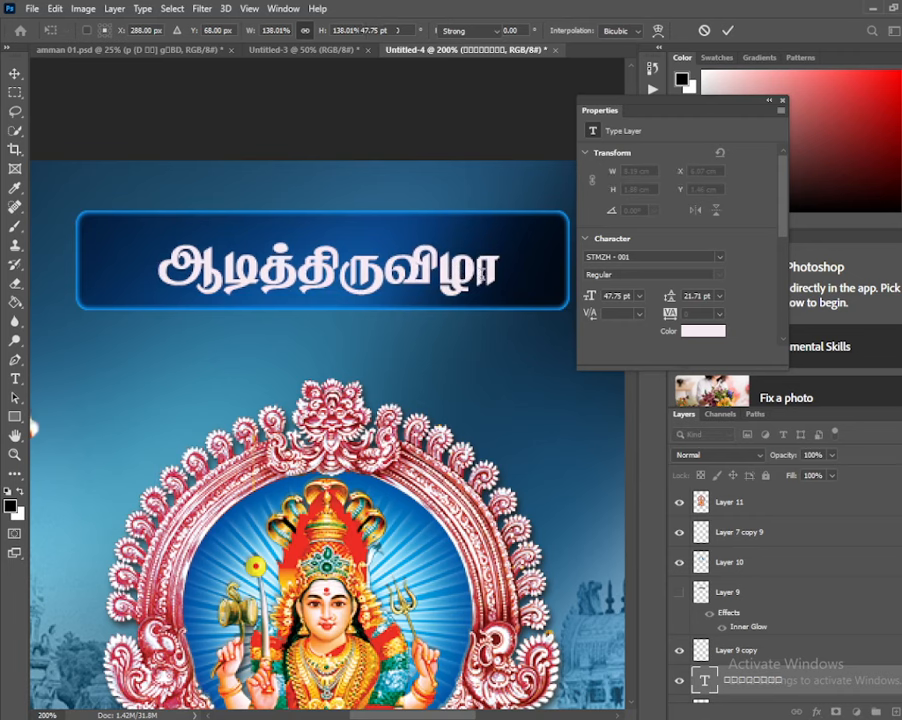
Recolour the whole title light blue 56a9c7, sampled from the poster background, and commit the text.
left_click(482, 278)
key("ctrl+a")
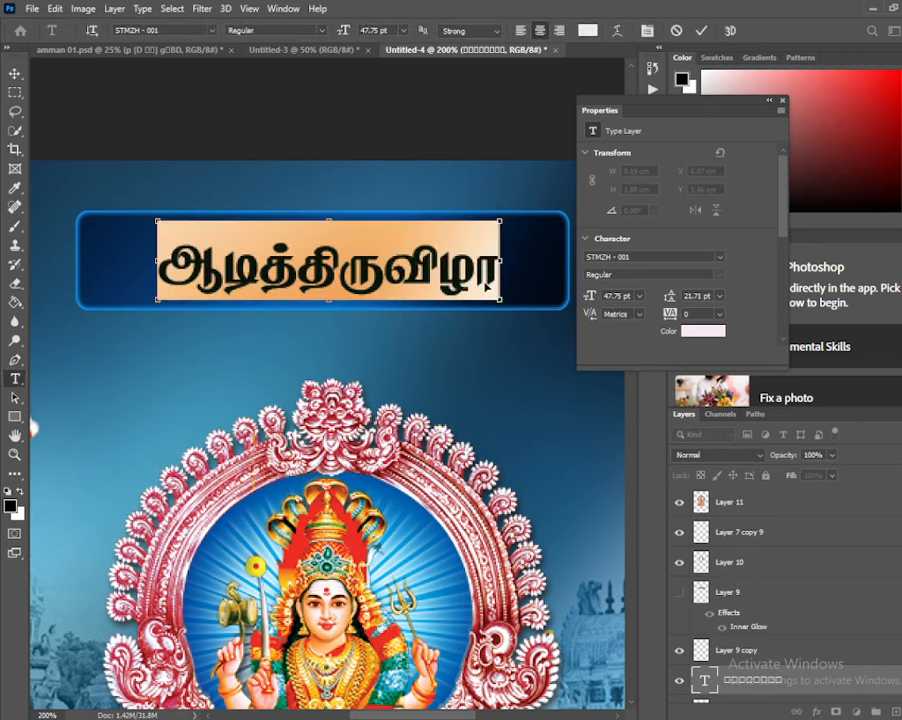
left_click(588, 30)
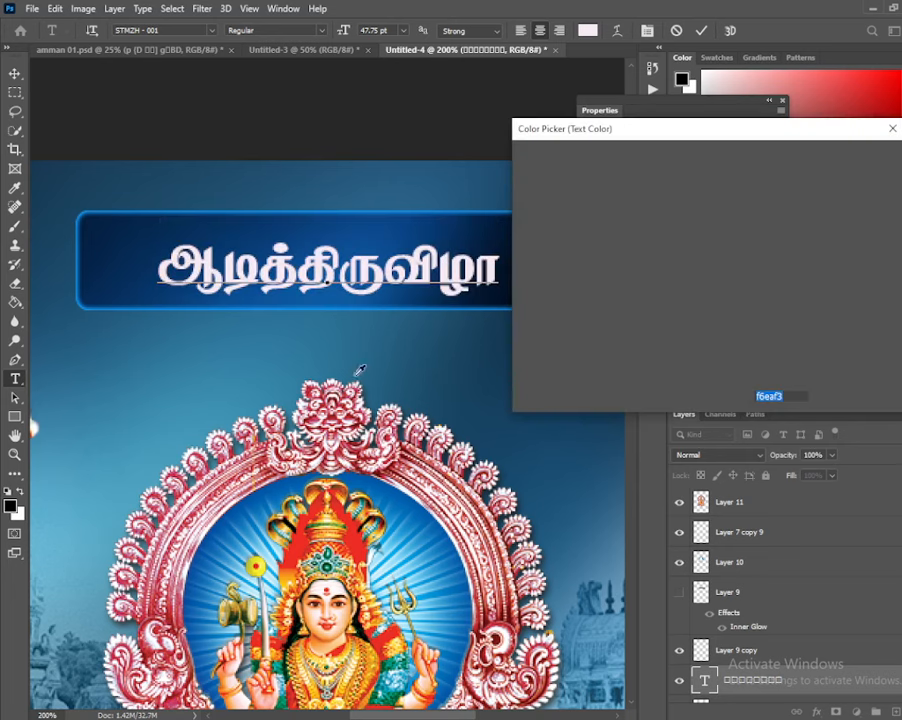
left_click(96, 533)
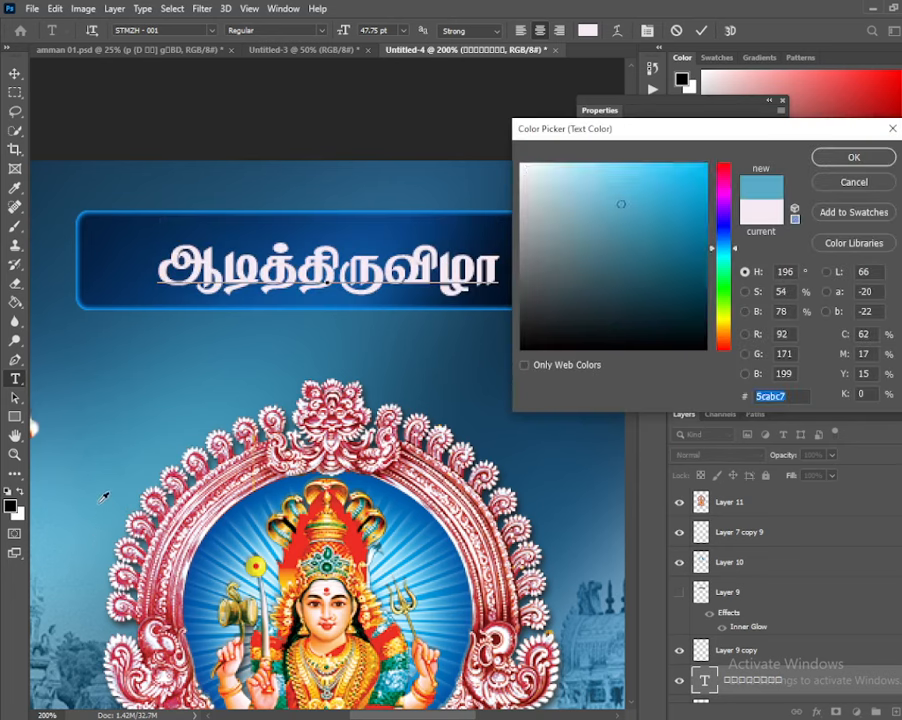
left_click(101, 455)
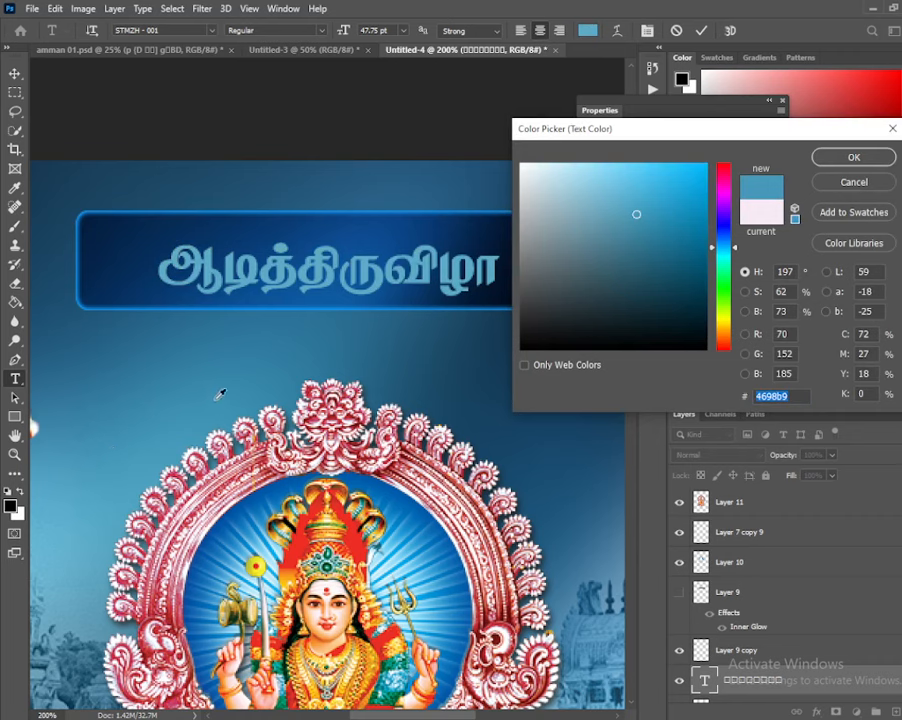
left_click(366, 482)
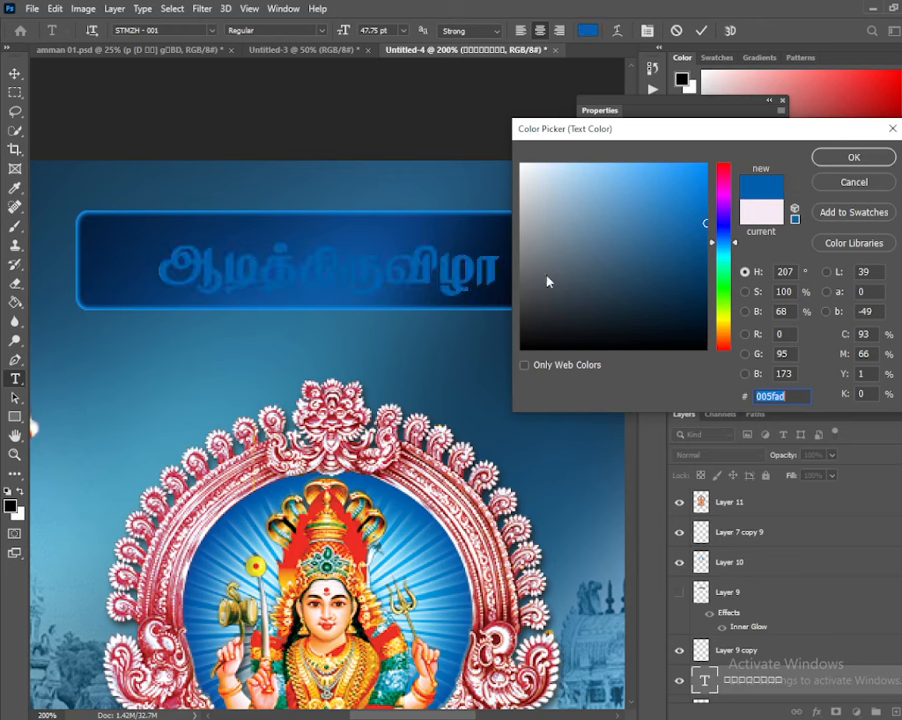
left_click(100, 528)
left_click(97, 524)
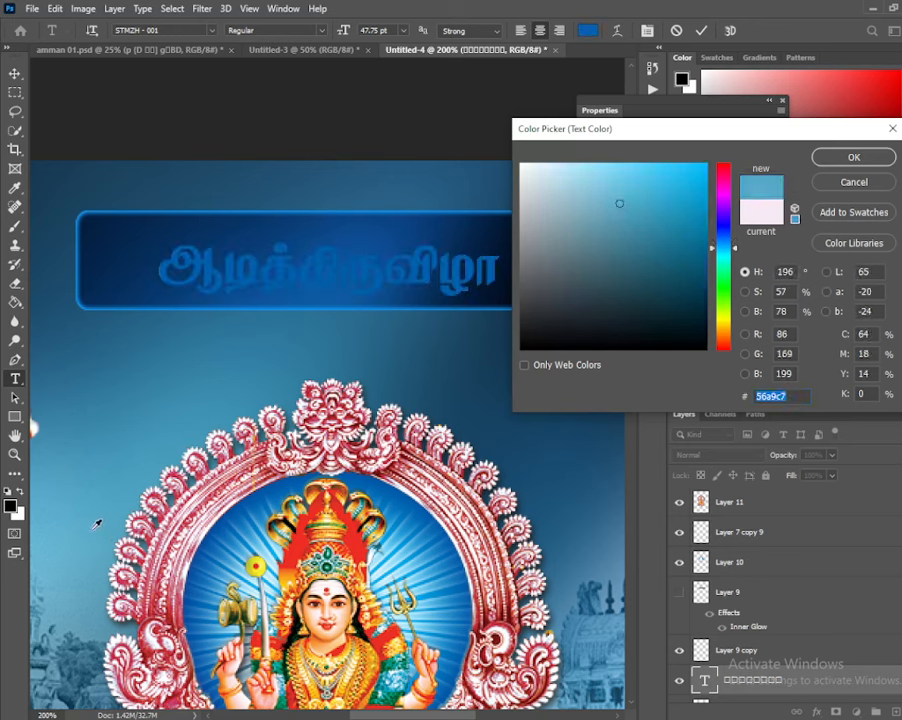
left_click(840, 160)
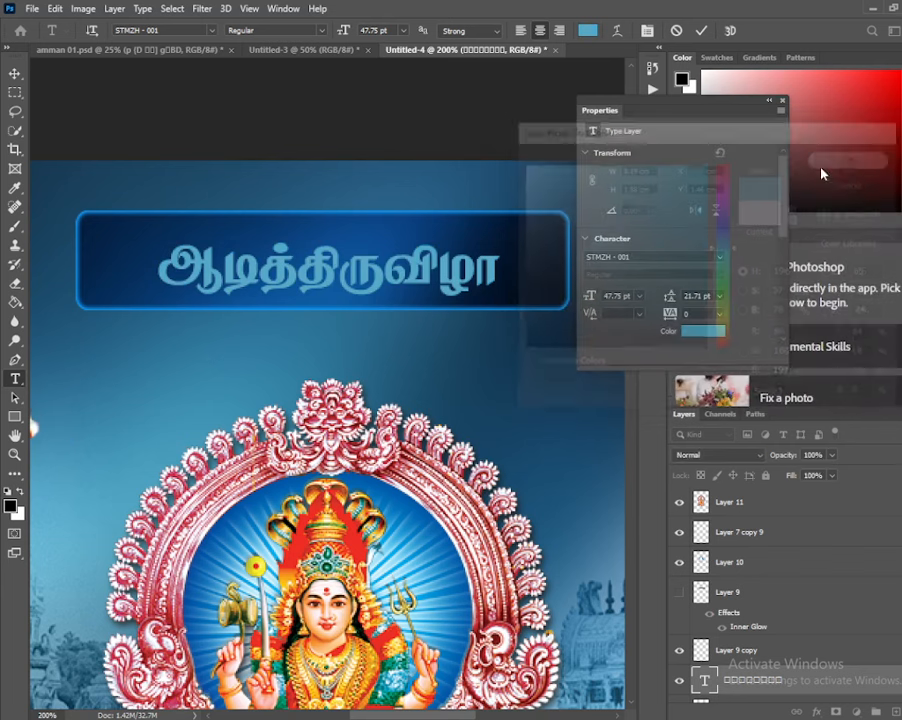
left_click(700, 31)
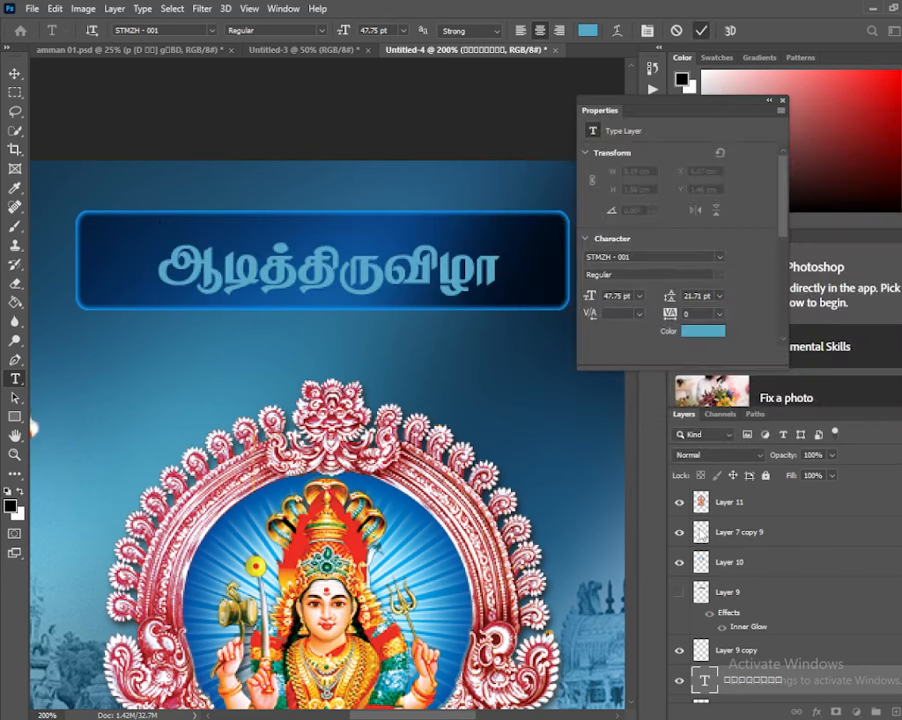
Add a 3 px white (ffffff) outside stroke to the title's text layer through its layer style.
right_click(732, 680)
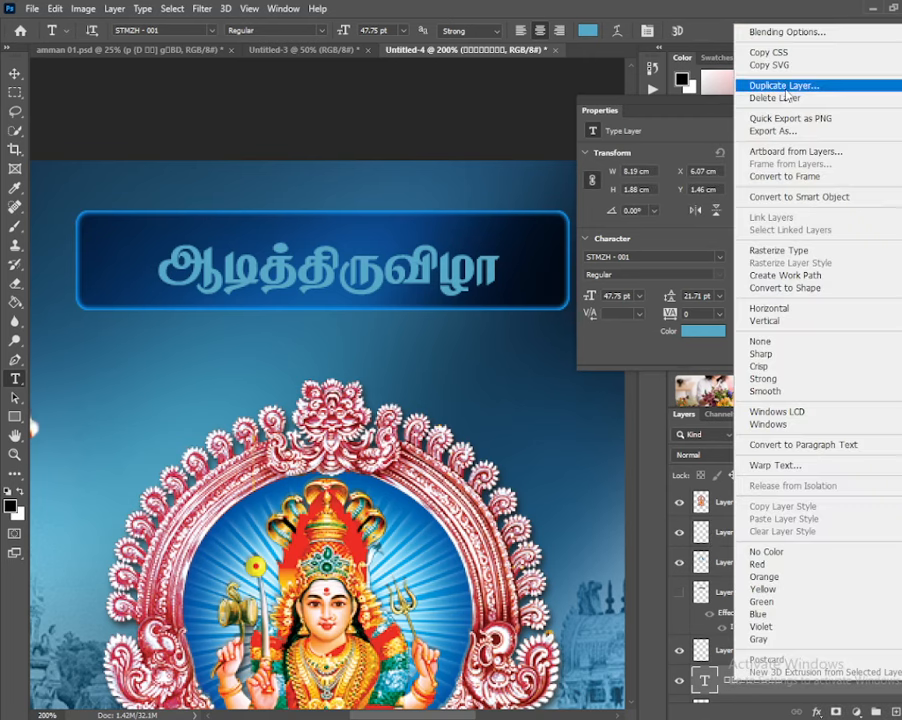
left_click(788, 33)
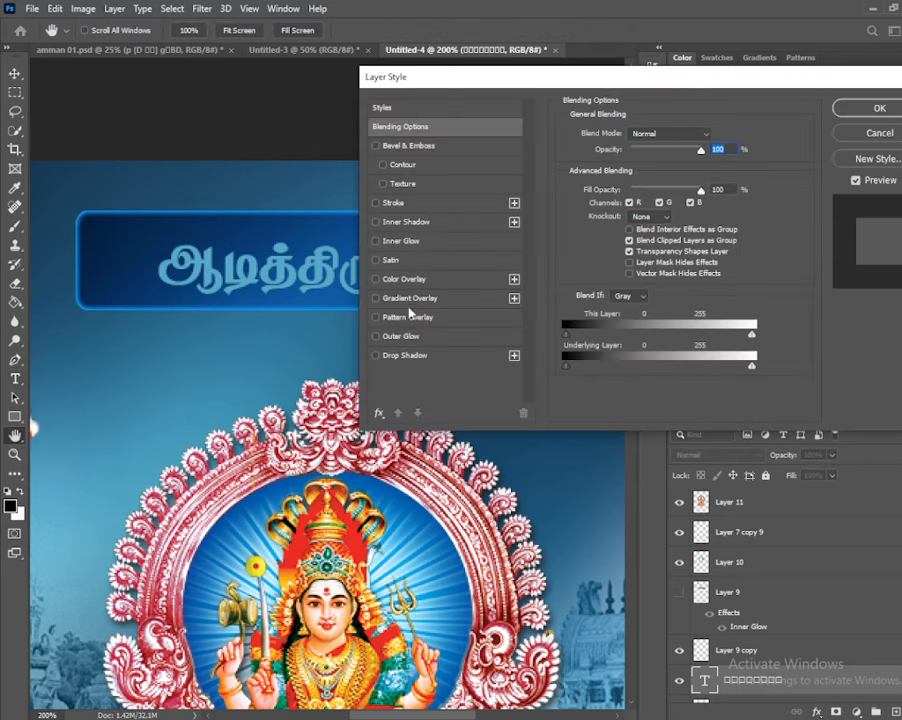
left_click(404, 205)
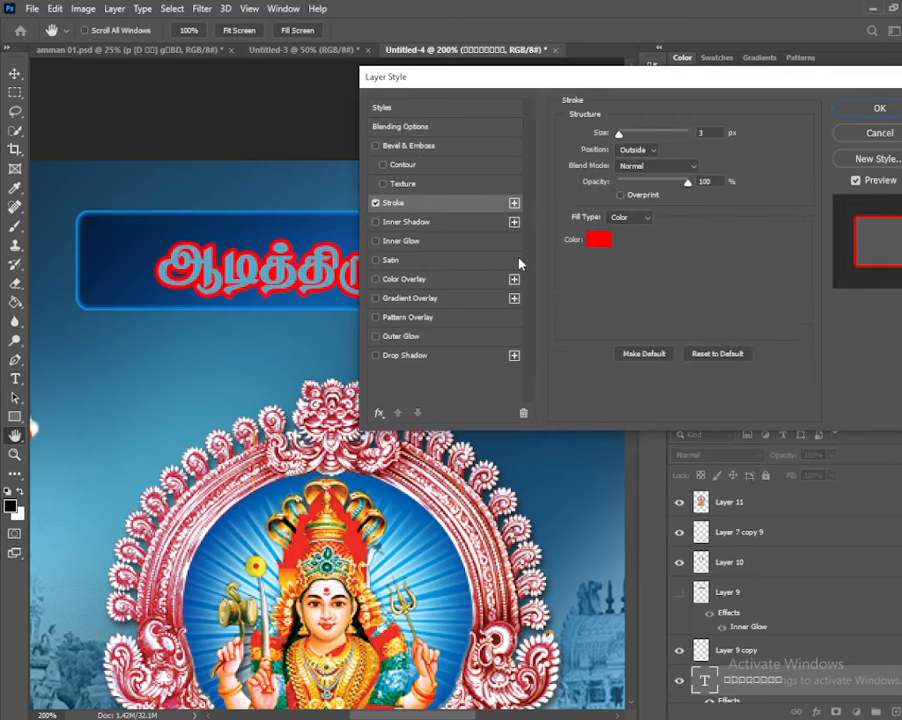
left_click(598, 239)
left_click_drag(612, 264, 538, 140)
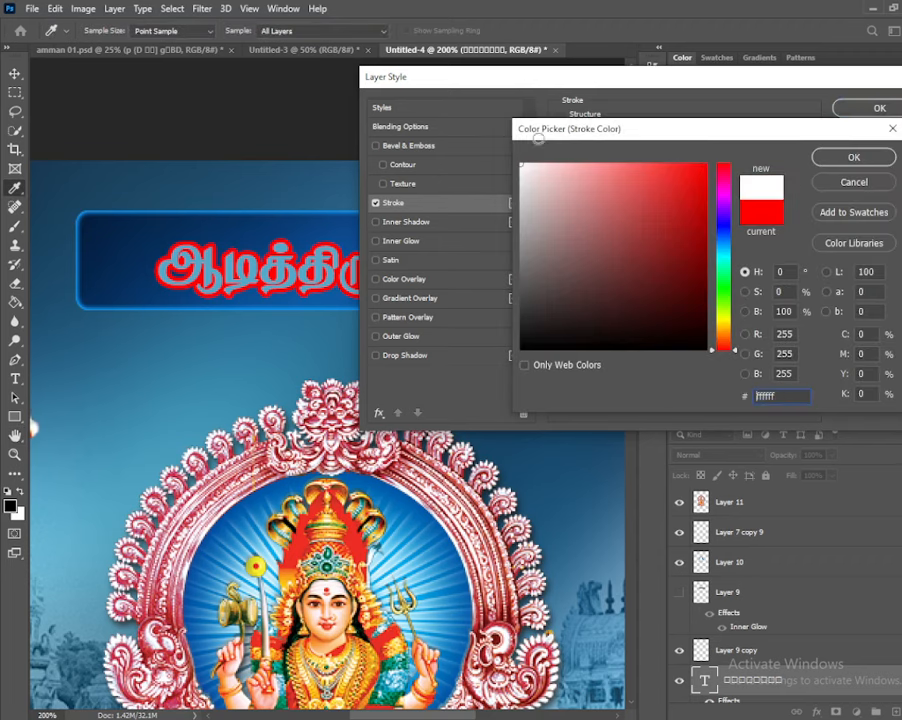
left_click(846, 160)
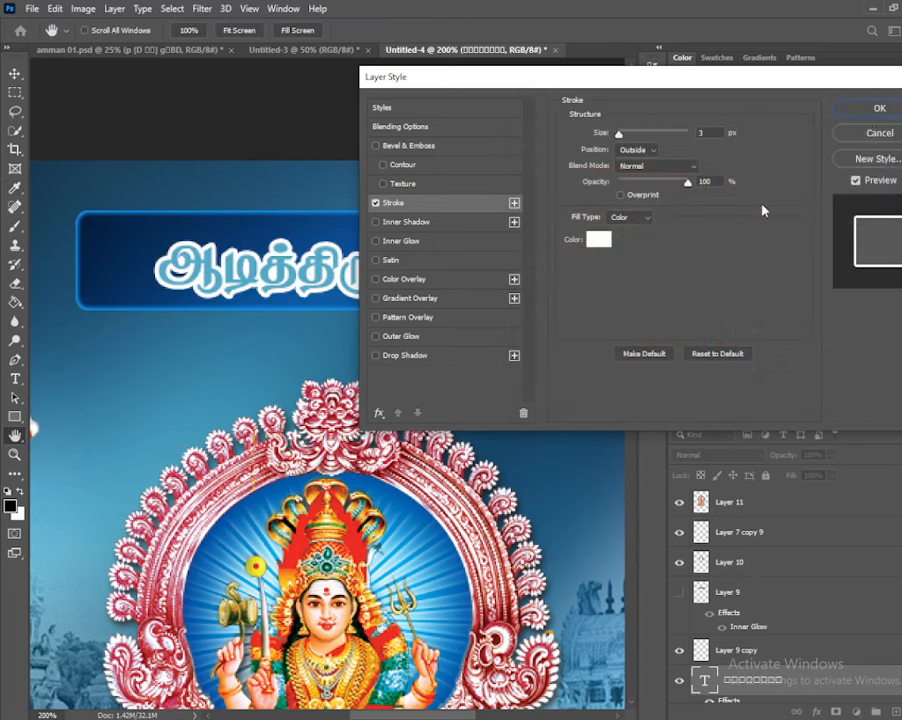
left_click(880, 116)
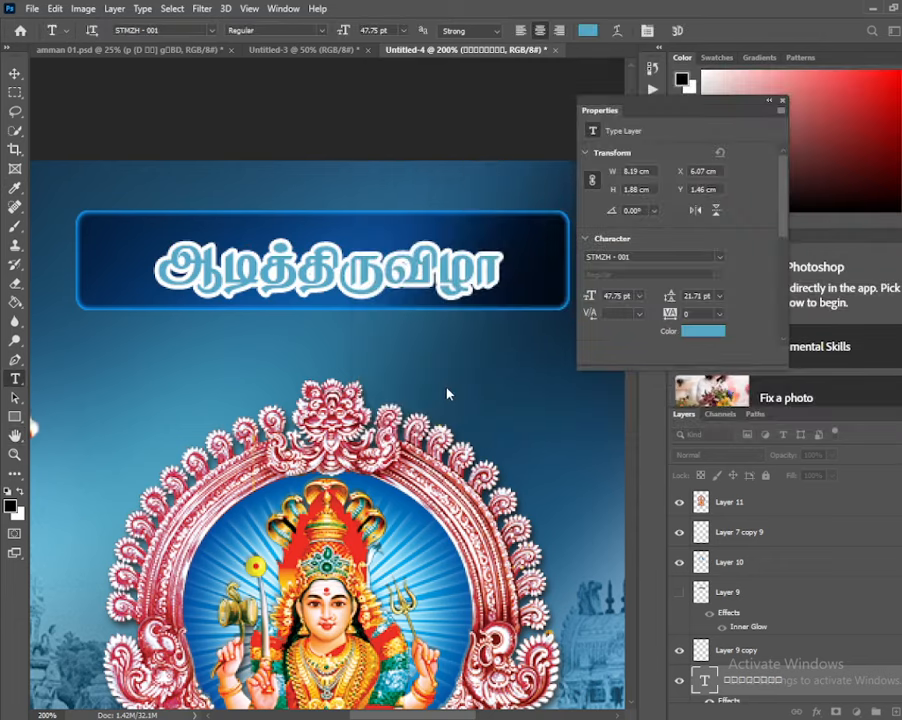
Move the title bar down about 1.4 cm, centred above the goddess, and move the title text down onto it.
key("ctrl+minus")
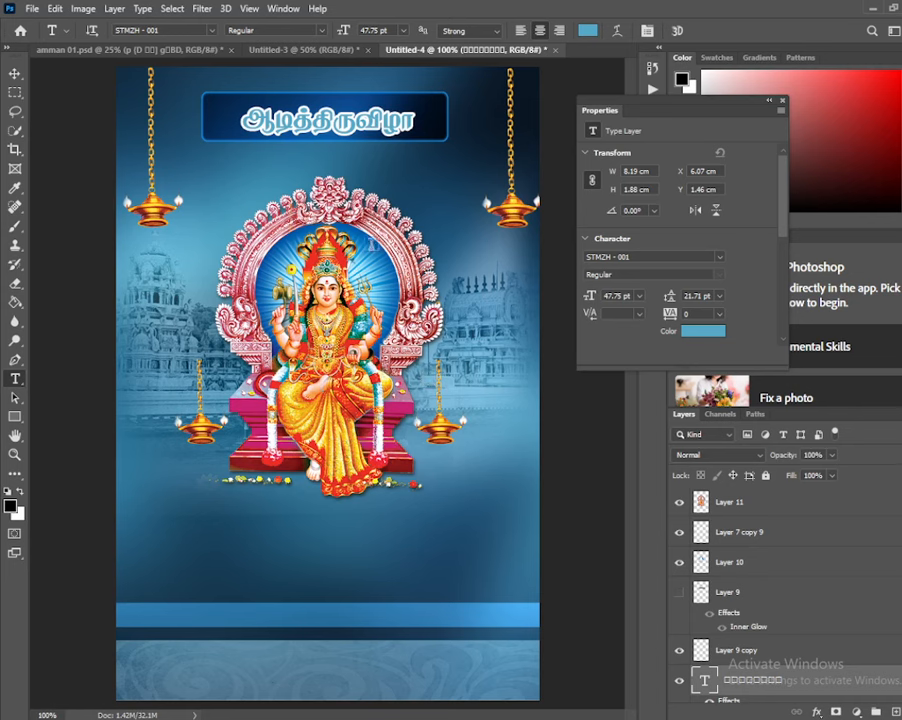
left_click(13, 75)
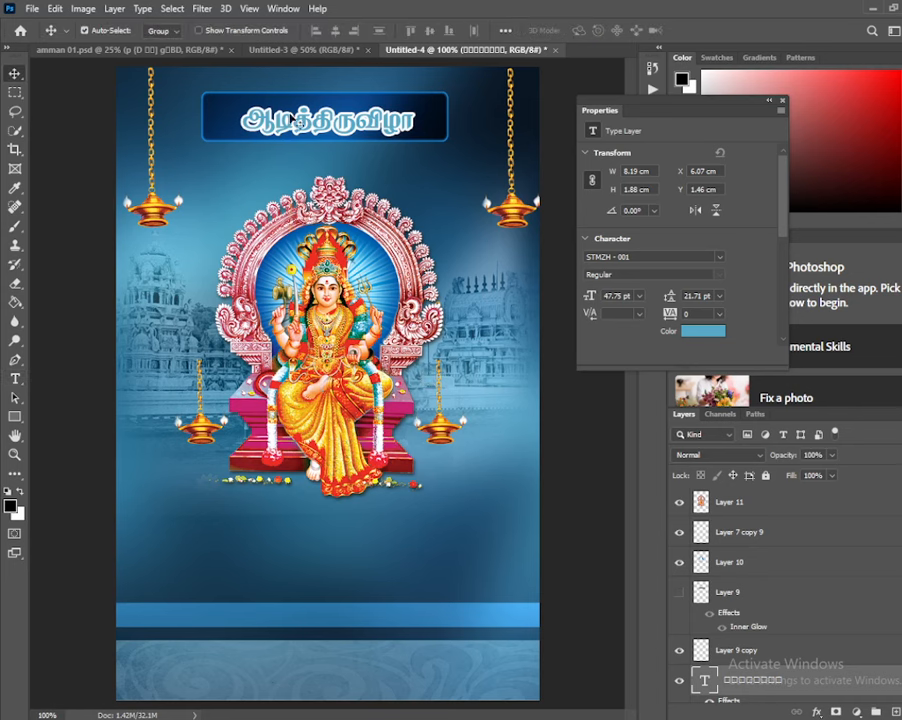
left_click_drag(228, 119, 230, 146)
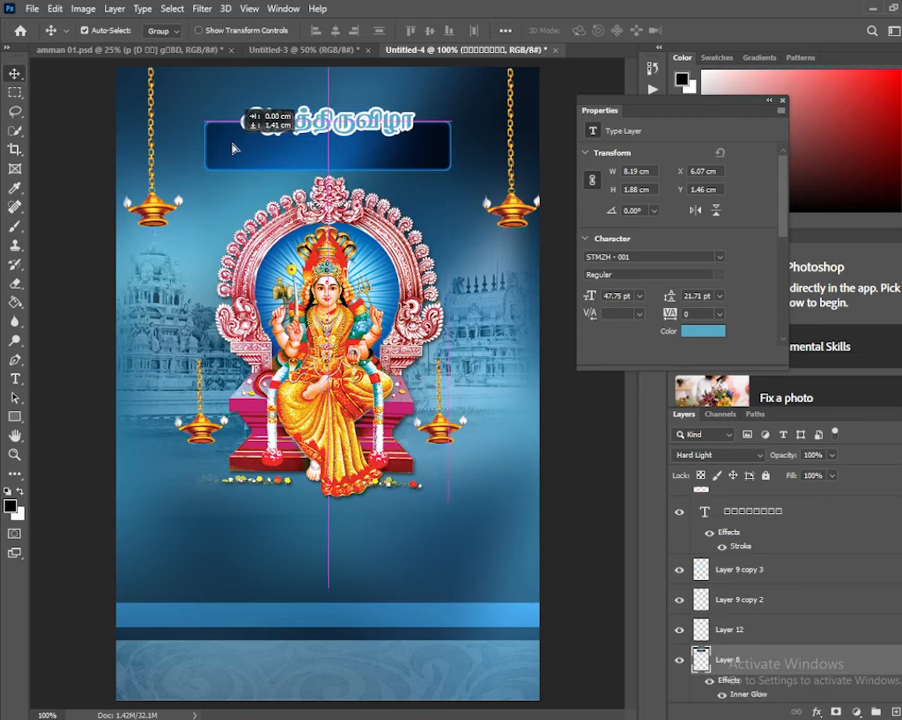
left_click(304, 128)
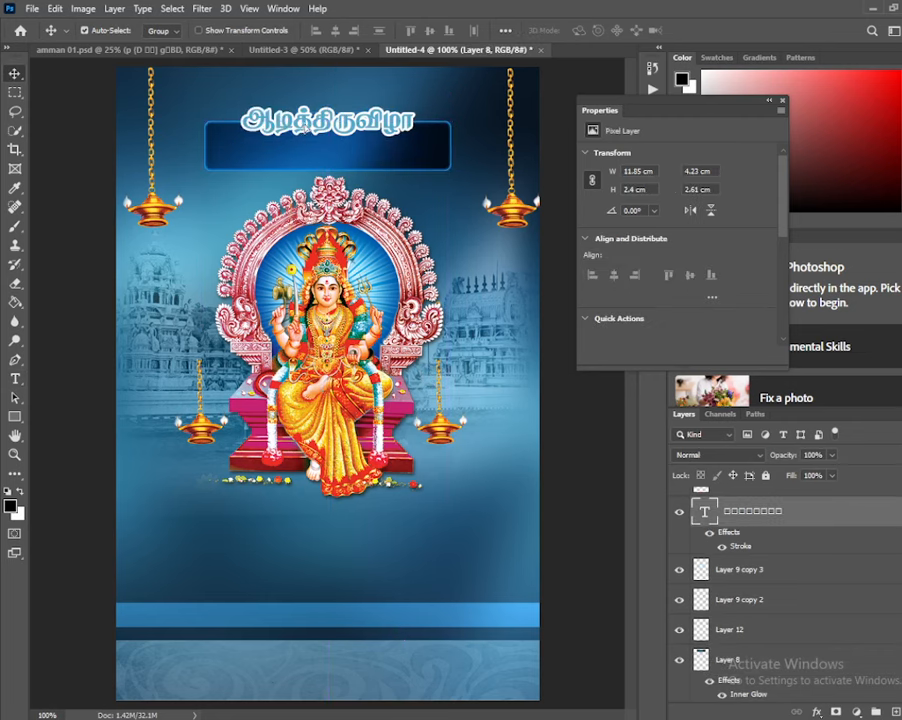
left_click(398, 127)
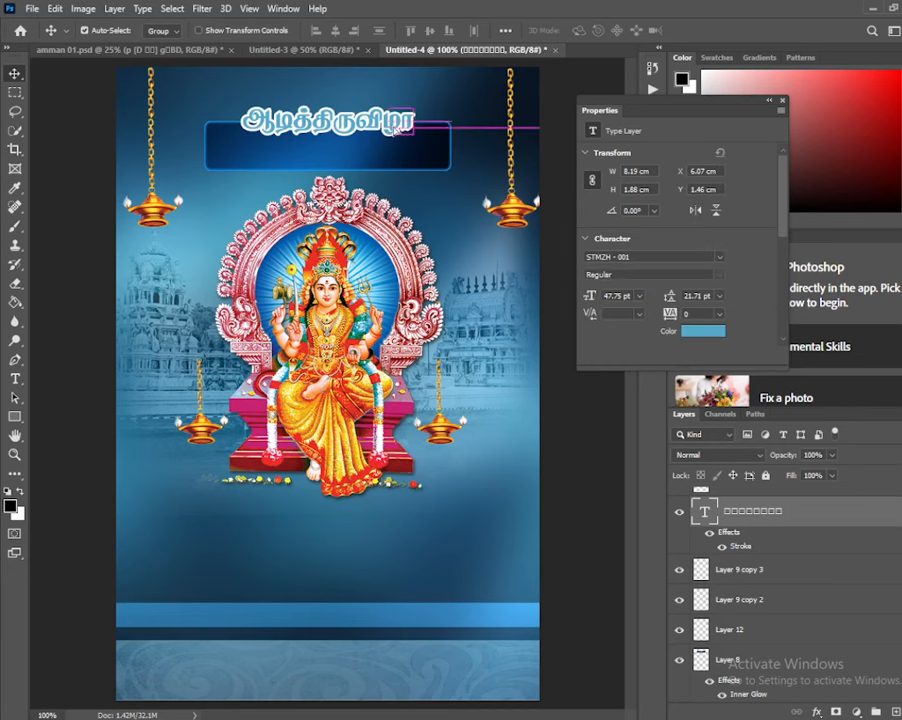
left_click_drag(398, 127, 400, 146)
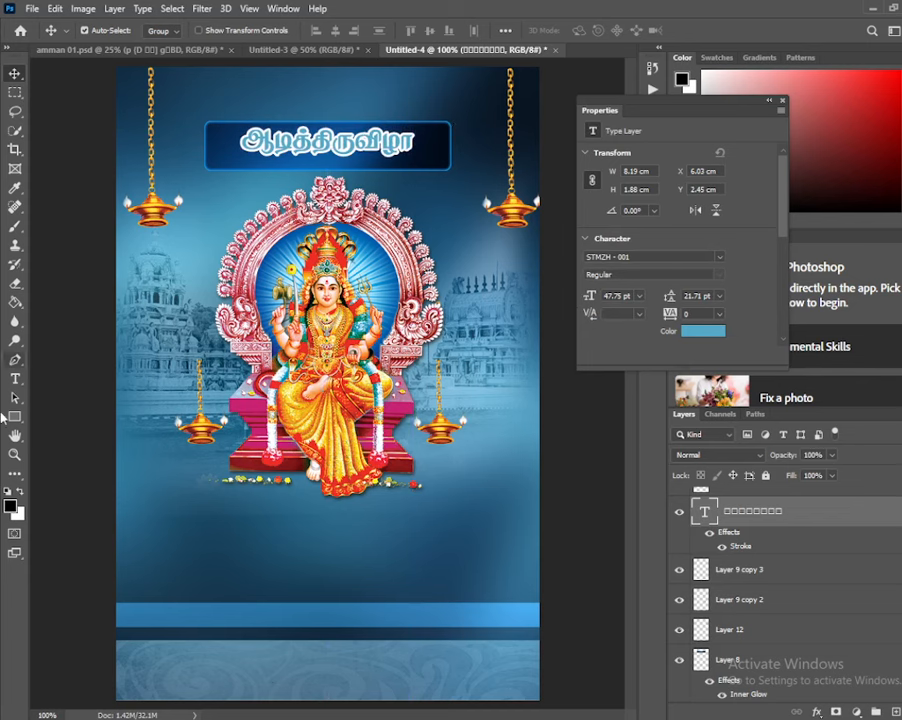
Start a new text line in the free area above the title bar's left end and clear its sample text.
left_click(15, 378)
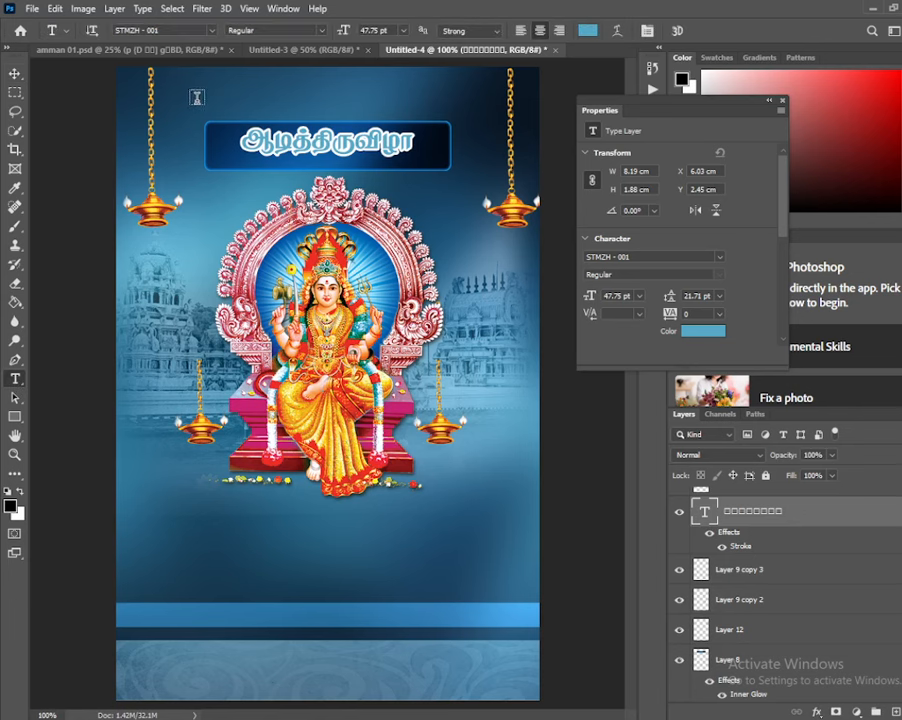
left_click(188, 95)
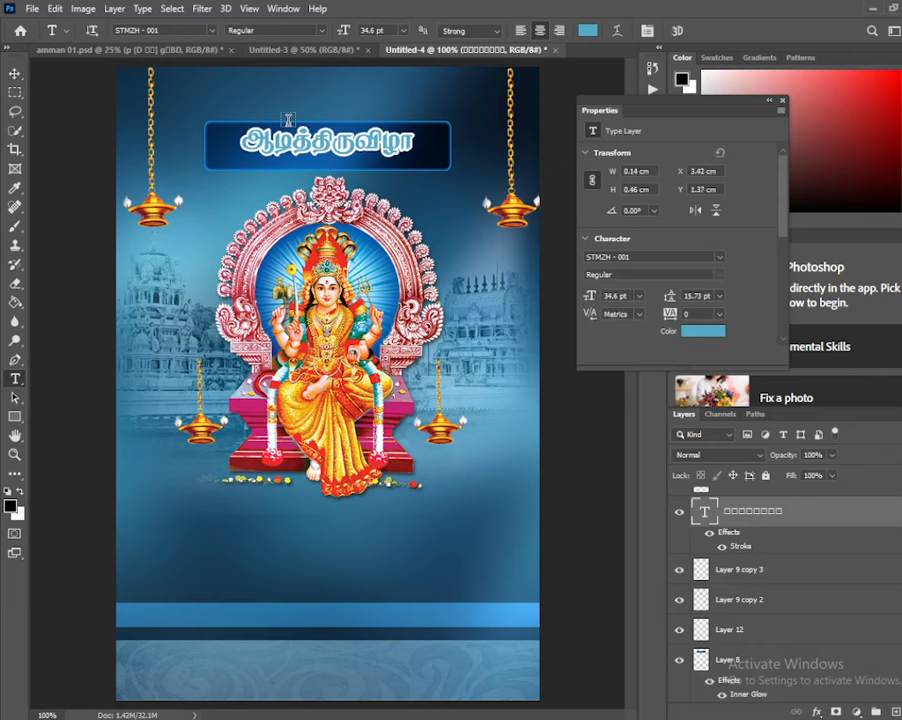
key("ctrl+v")
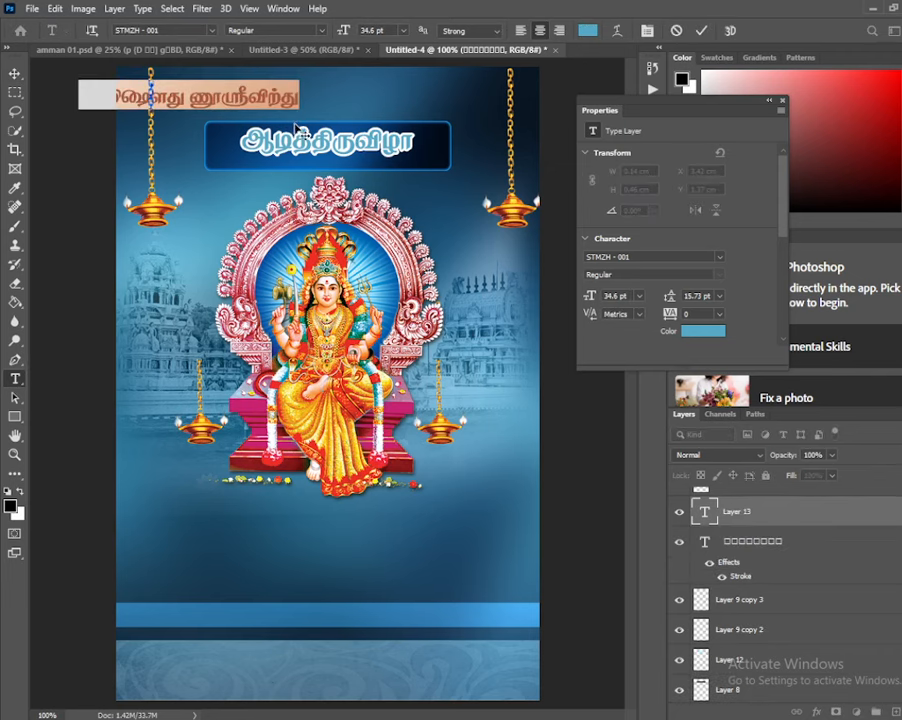
key("BackSpace")
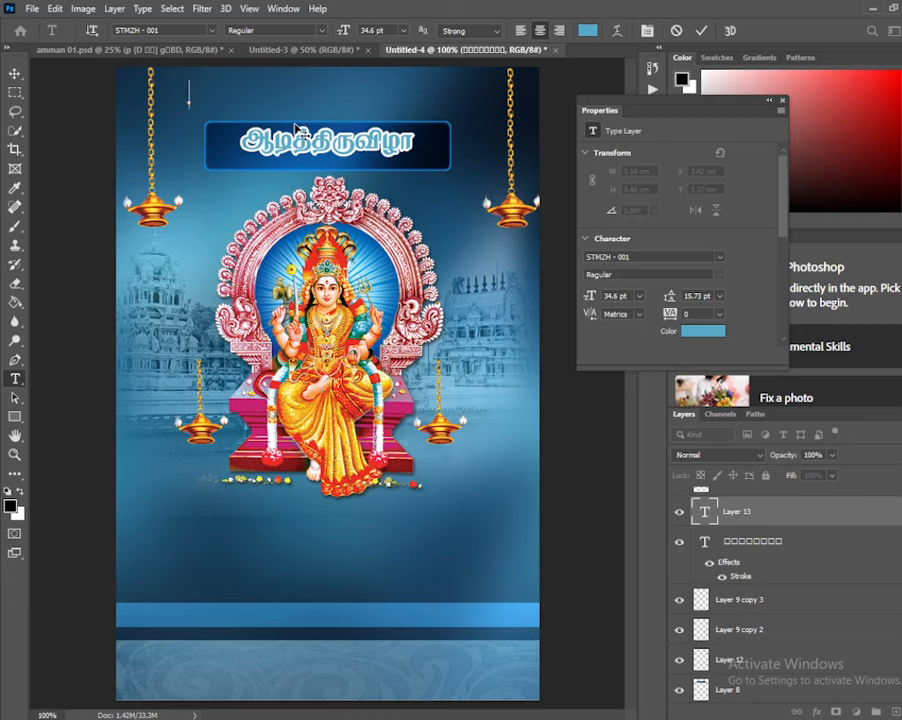
Enter the Tamil temple name பராசக்தி கோவில் in the new text line, correcting mistyped letters.
type("ப்")
type("ி")
type("ழ")
type("ச")
type("க்தி")
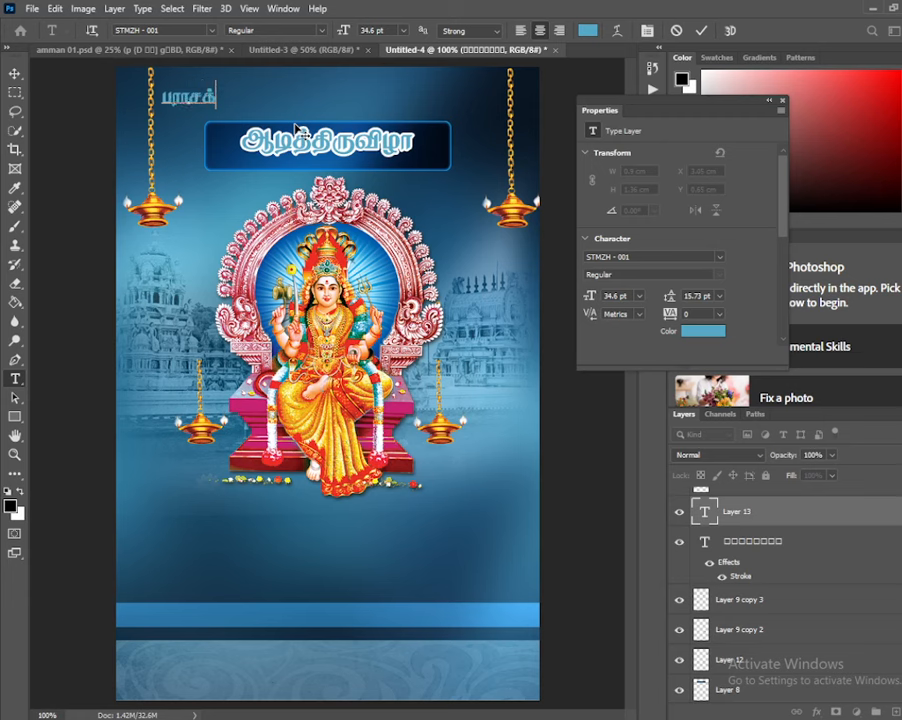
key("BackSpace")
key("BackSpace")
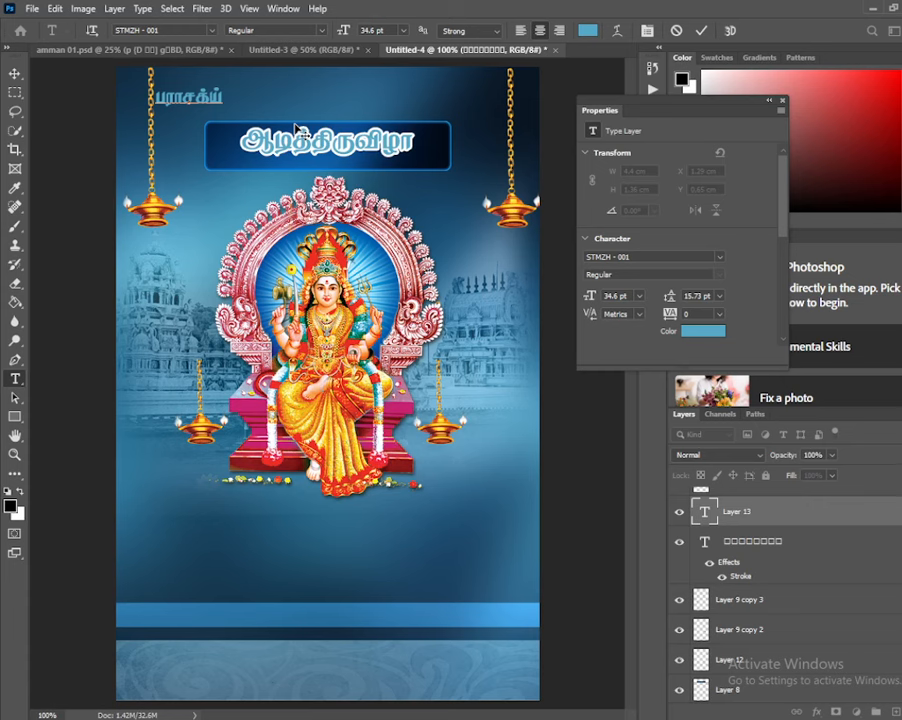
key("BackSpace")
type("ட்")
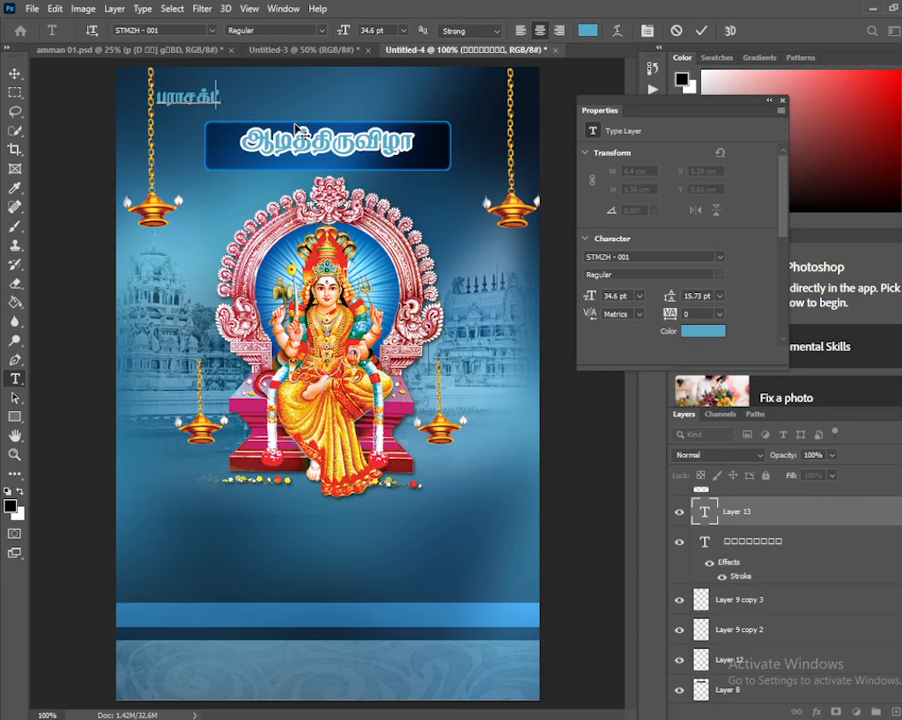
type("தி க்")
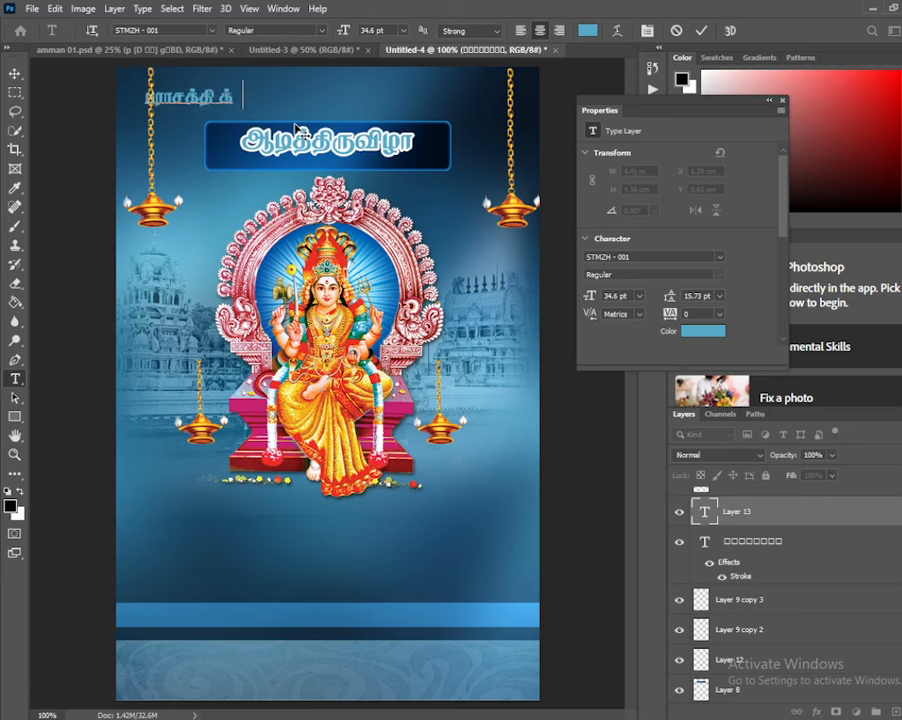
key("BackSpace")
type("ோ")
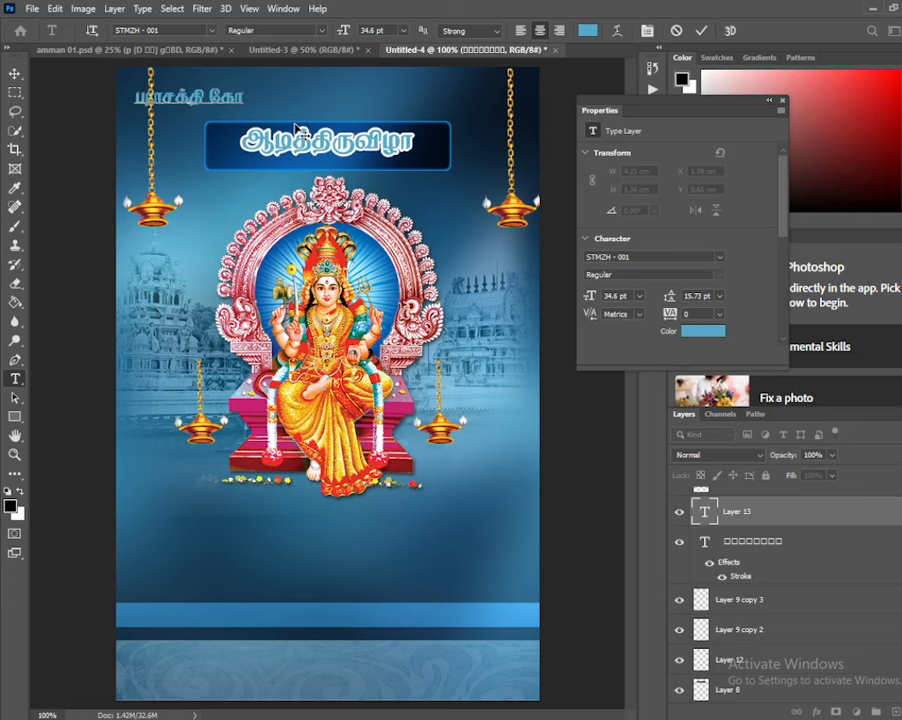
type("வ்")
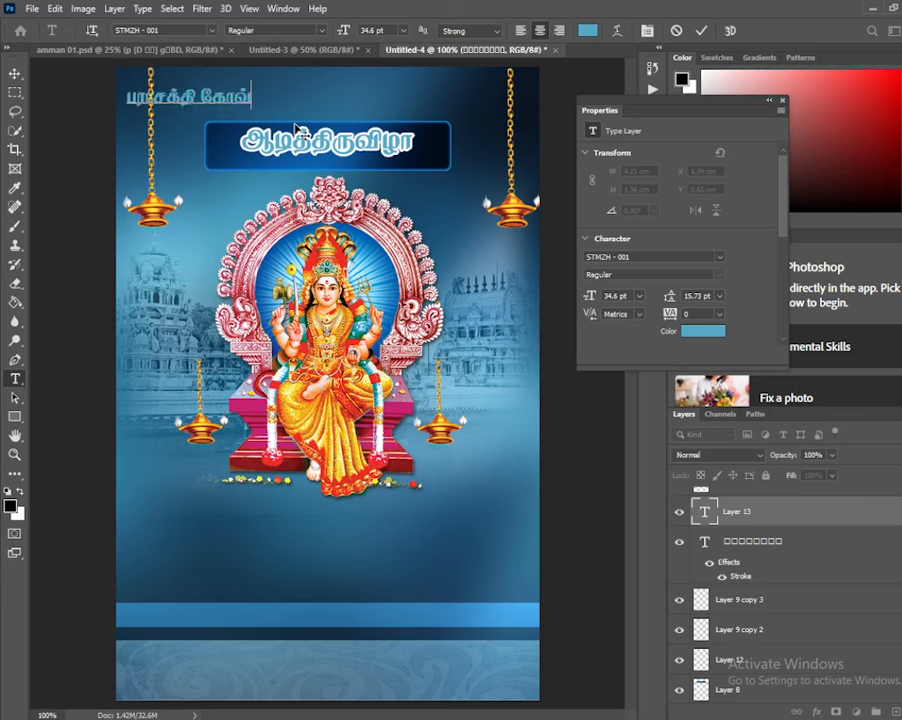
key("BackSpace")
type("ில்")
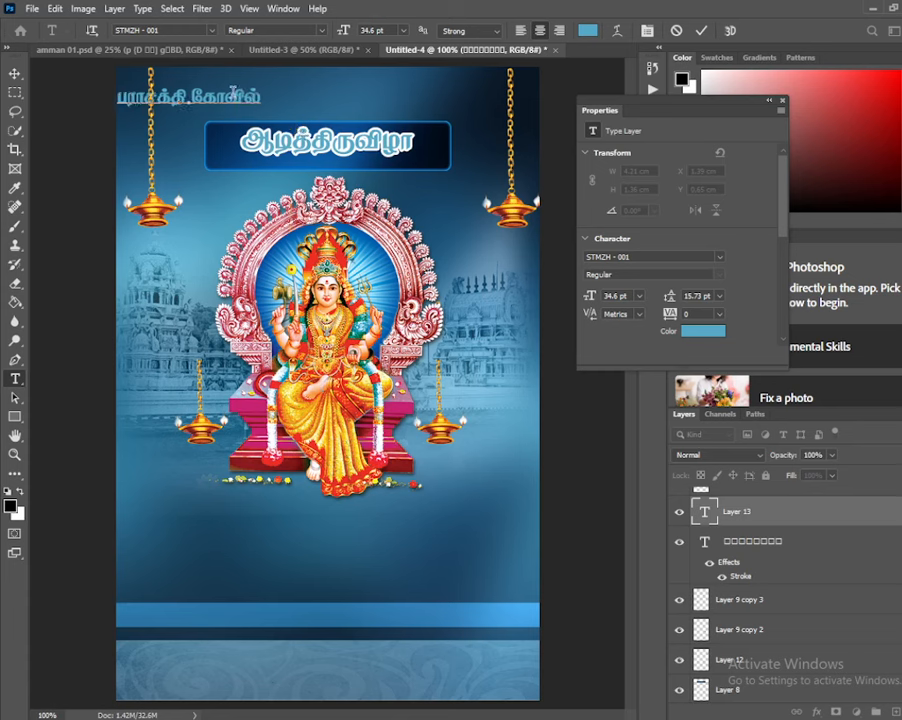
Move the temple name to the middle above the title bar and colour its part சக்தி கோவில் pure red.
left_click_drag(193, 121, 313, 121)
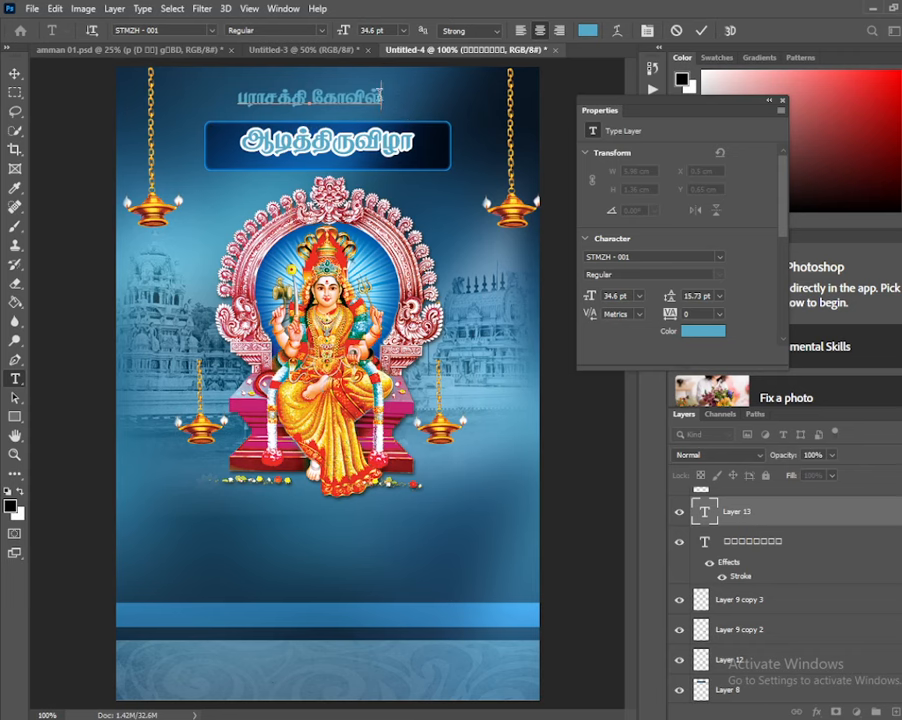
left_click_drag(381, 97, 264, 97)
left_click(588, 31)
mouse_move(612, 231)
left_mouse_down()
mouse_move(660, 238)
mouse_move(648, 239)
left_mouse_up()
mouse_move(723, 244)
left_mouse_down()
mouse_move(722, 352)
mouse_move(711, 352)
left_mouse_up()
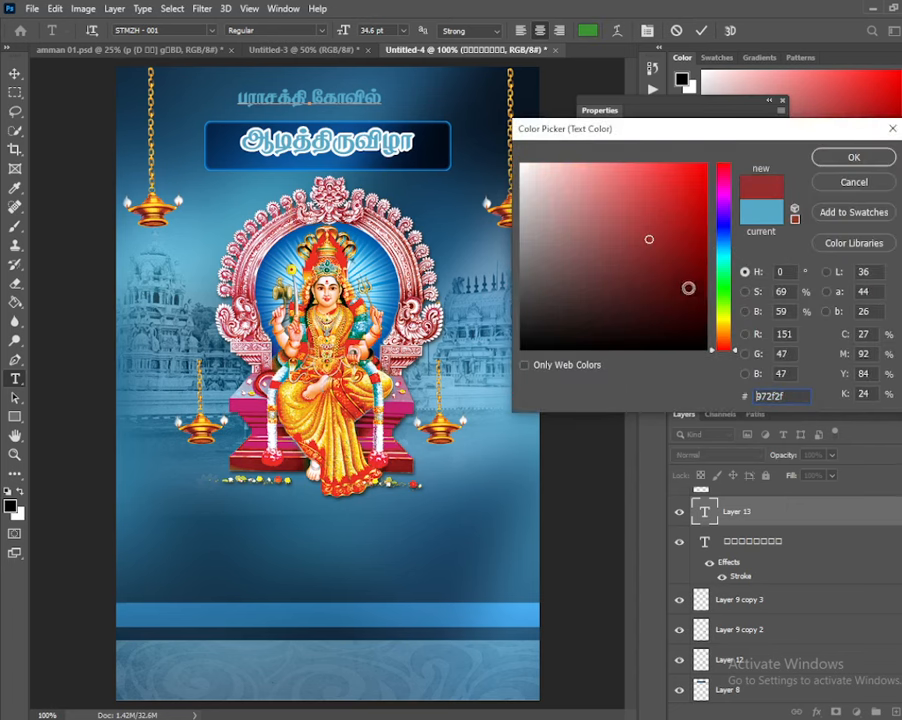
mouse_move(689, 289)
left_mouse_down()
mouse_move(722, 129)
mouse_move(705, 152)
left_mouse_up()
left_click(854, 158)
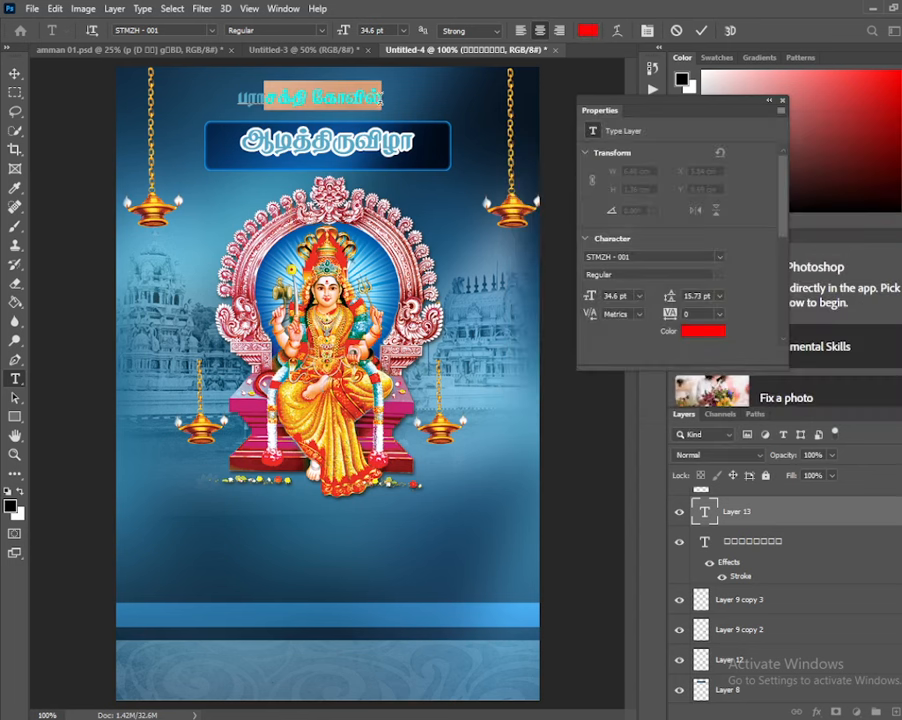
Apply pure red to the complete temple name பராசக்தி கோவில் and commit the text edit.
left_click_drag(380, 97, 234, 104)
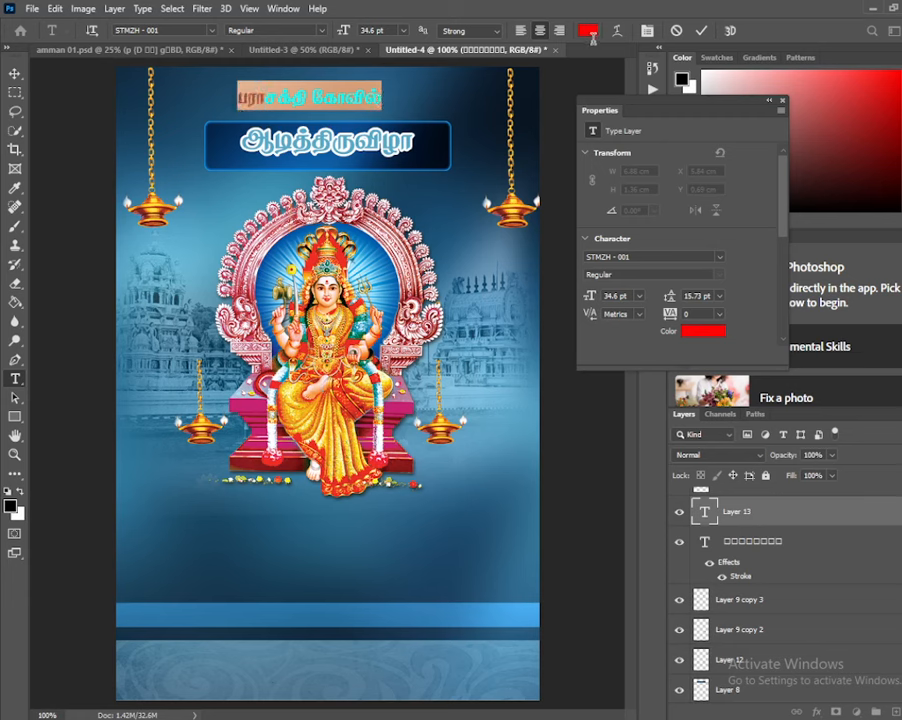
left_click(588, 30)
mouse_move(650, 195)
left_mouse_down()
mouse_move(676, 234)
mouse_move(706, 156)
left_mouse_up()
left_click(828, 159)
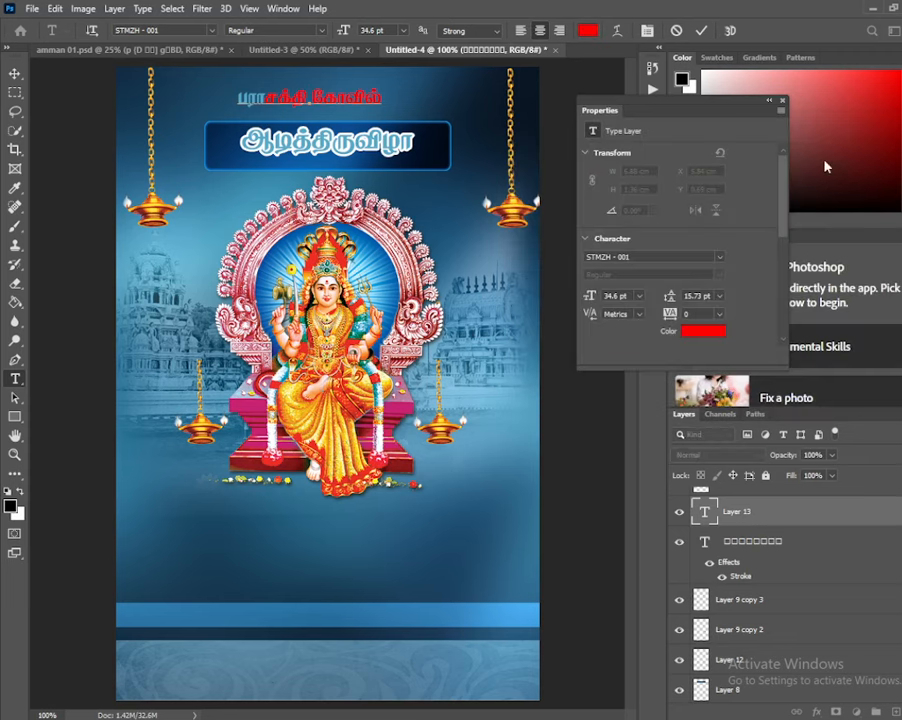
left_click(367, 103)
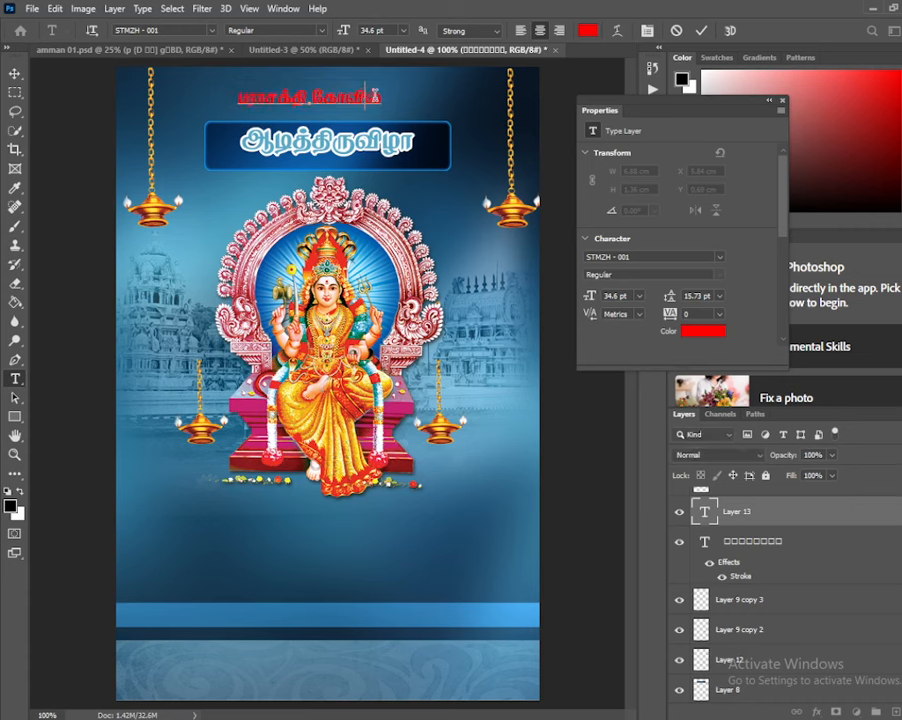
left_click(702, 30)
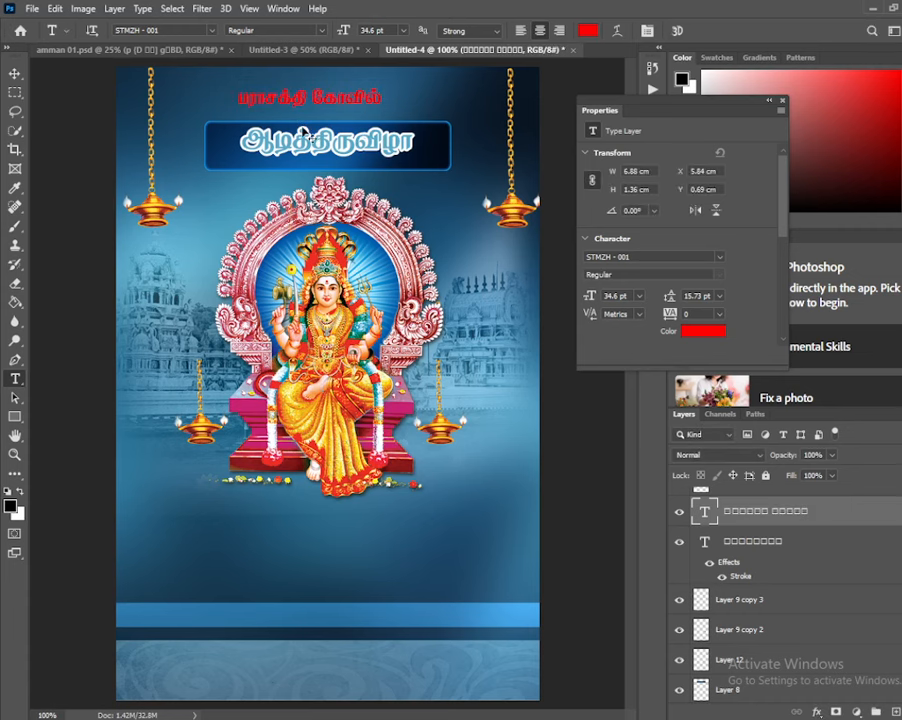
Scale the temple name up to about 203% and centre it horizontally above the title bar.
key("ctrl+t")
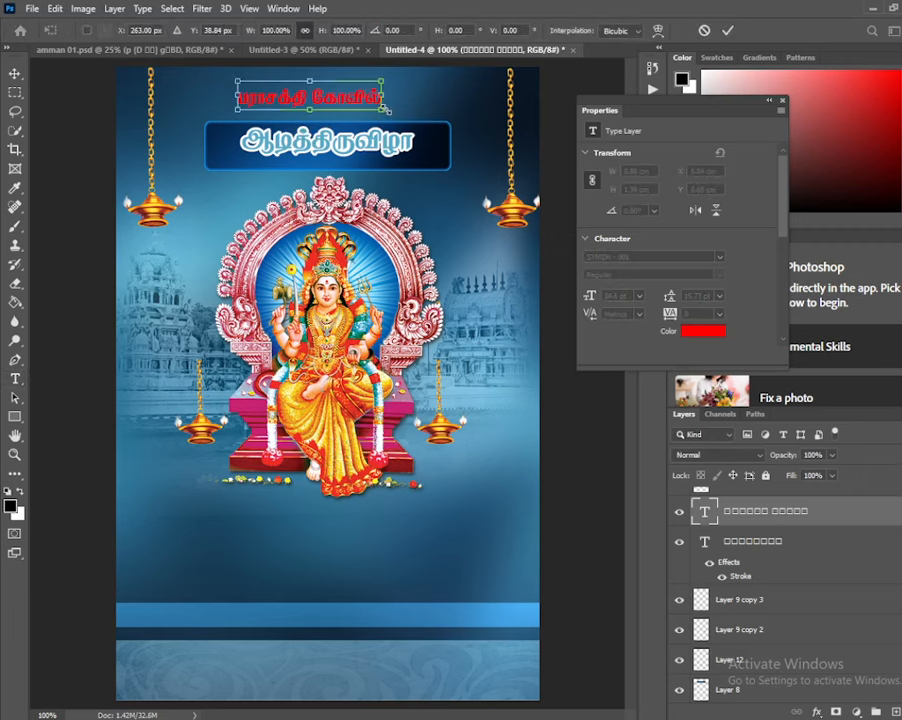
left_click_drag(385, 110, 426, 103)
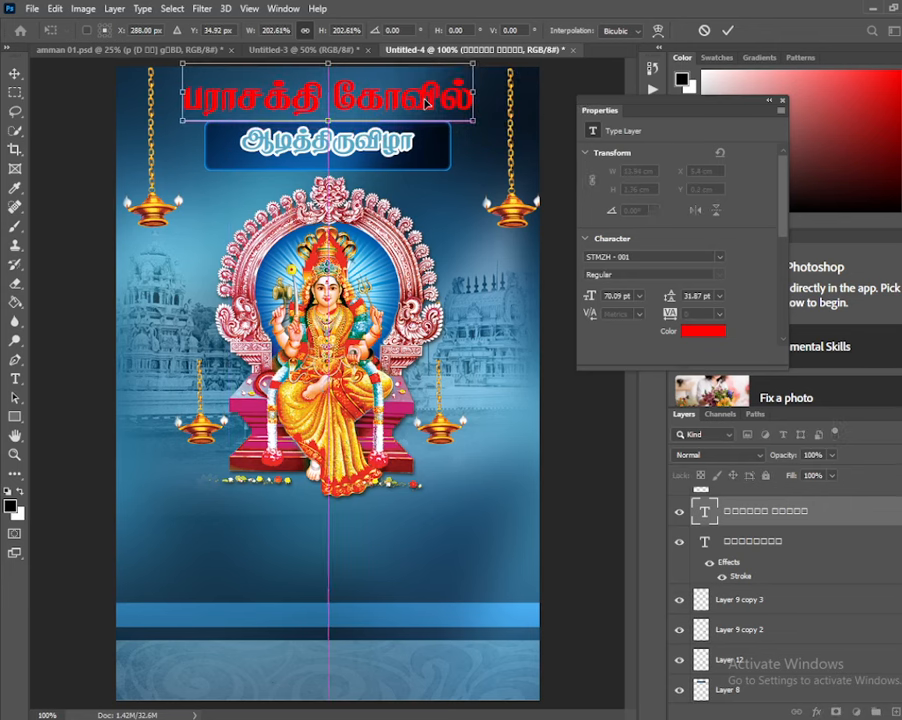
key("Return")
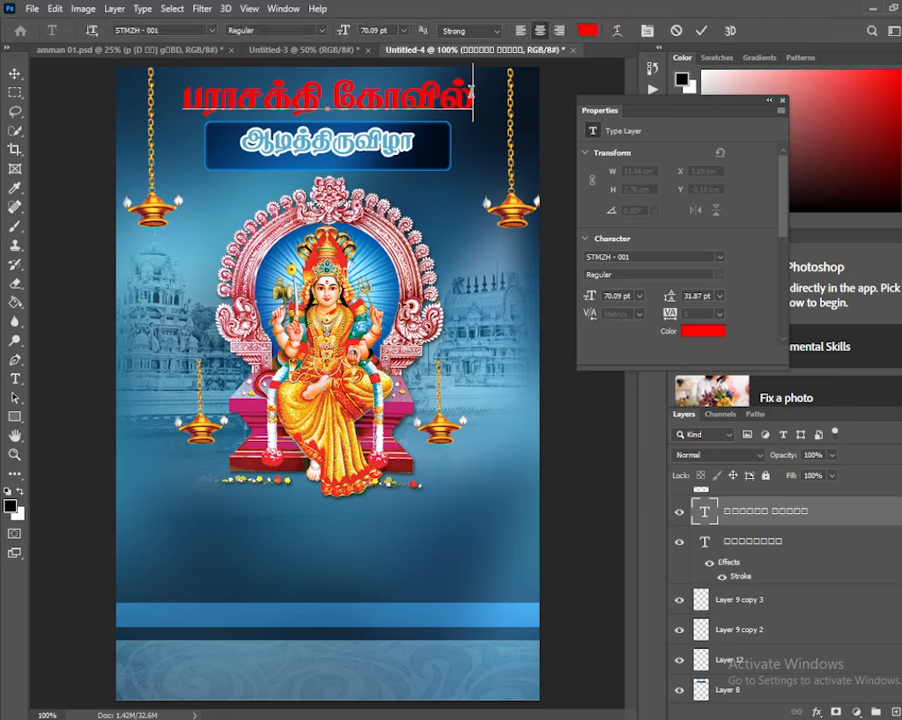
Change the font of the whole temple name to RGB_0149 and commit the text edit.
left_click(472, 95)
key("ctrl+a")
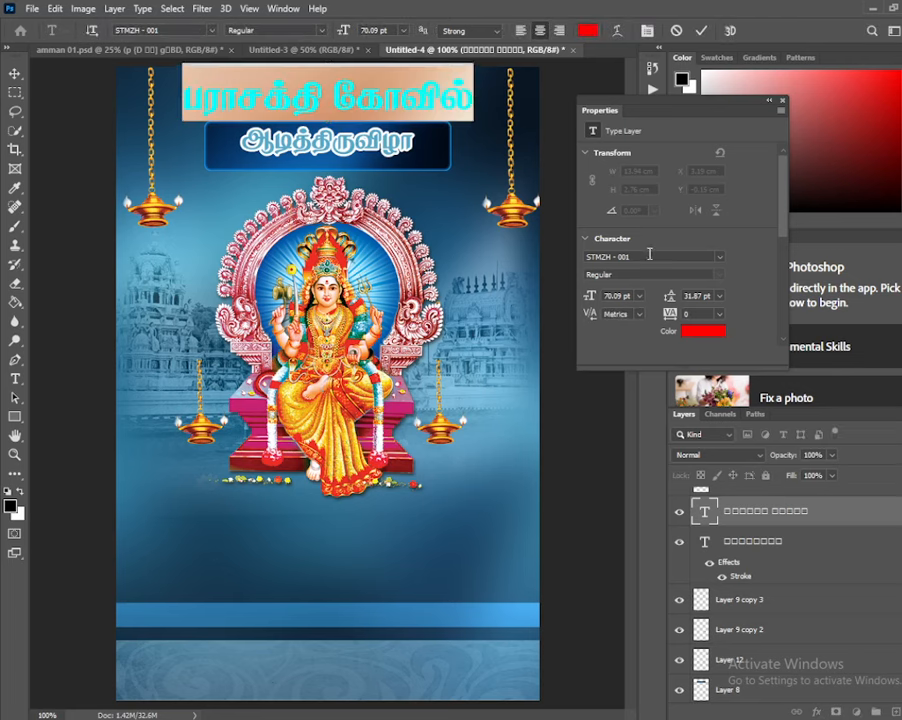
left_click(719, 257)
scroll(749, 505, "up", 15)
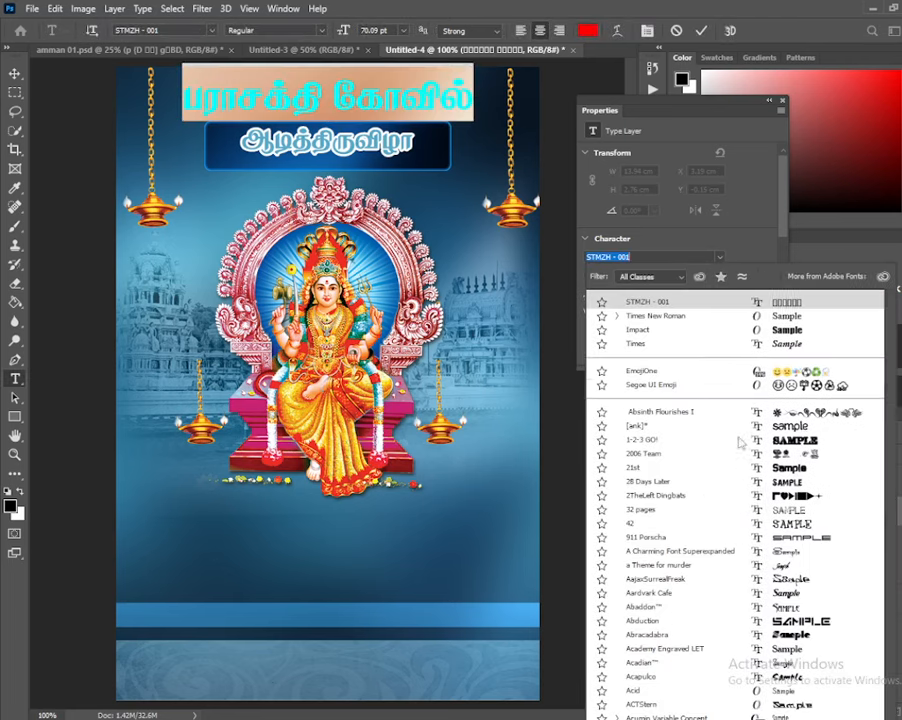
scroll(749, 505, "down", 1)
scroll(749, 505, "down", 15)
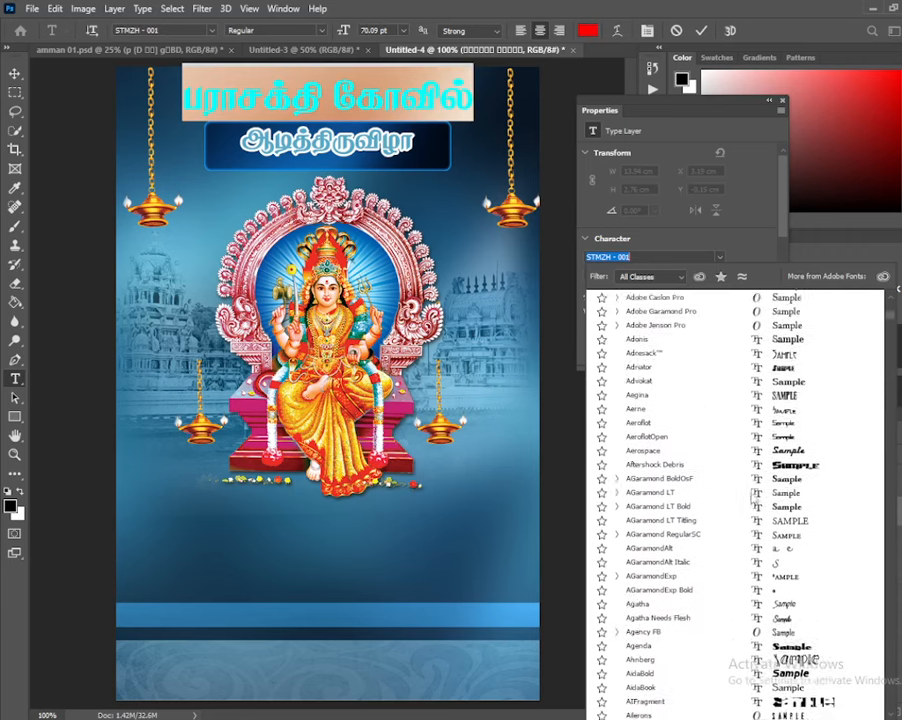
scroll(836, 447, "down", 3)
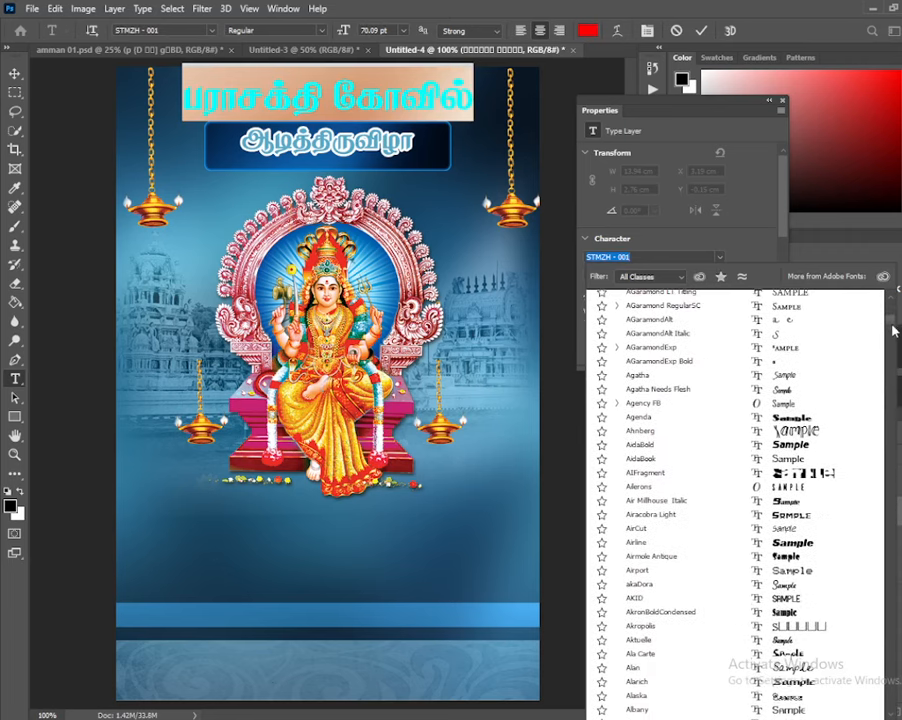
left_click_drag(893, 330, 892, 422)
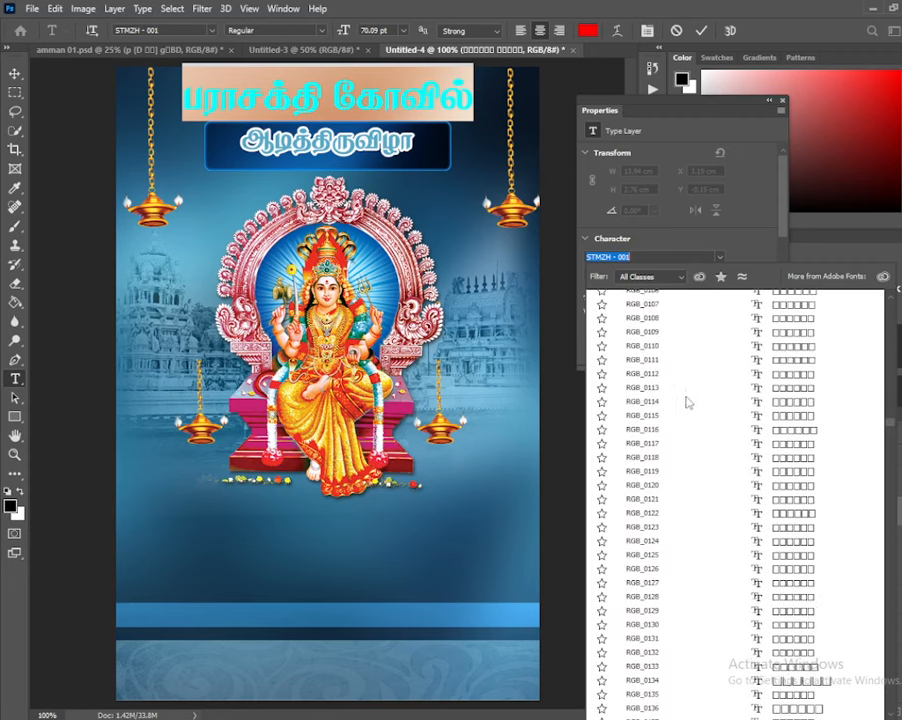
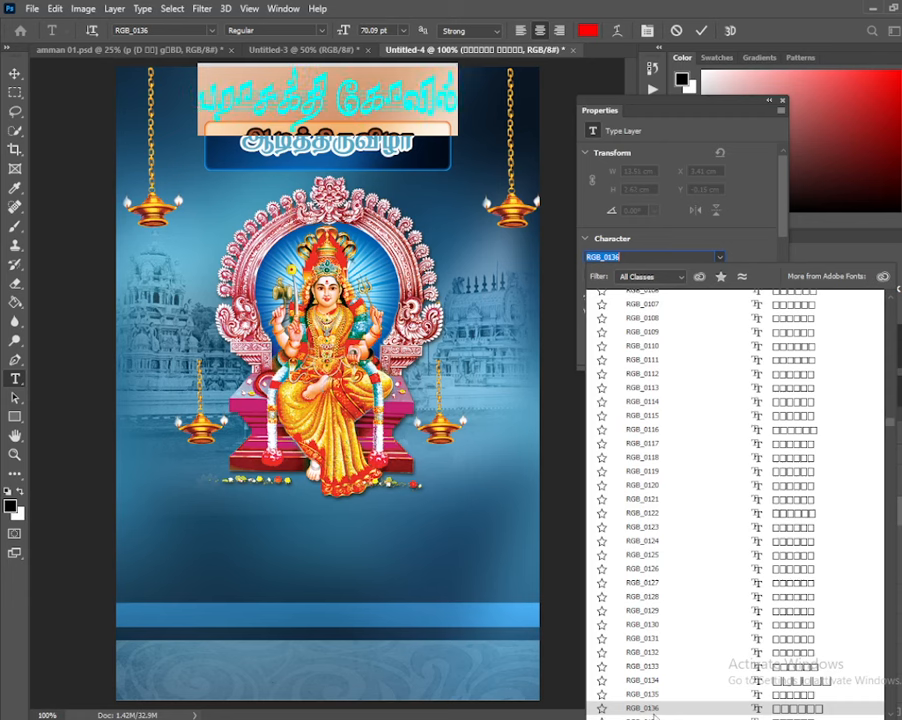
scroll(655, 716, "down", 1)
scroll(660, 710, "down", 1)
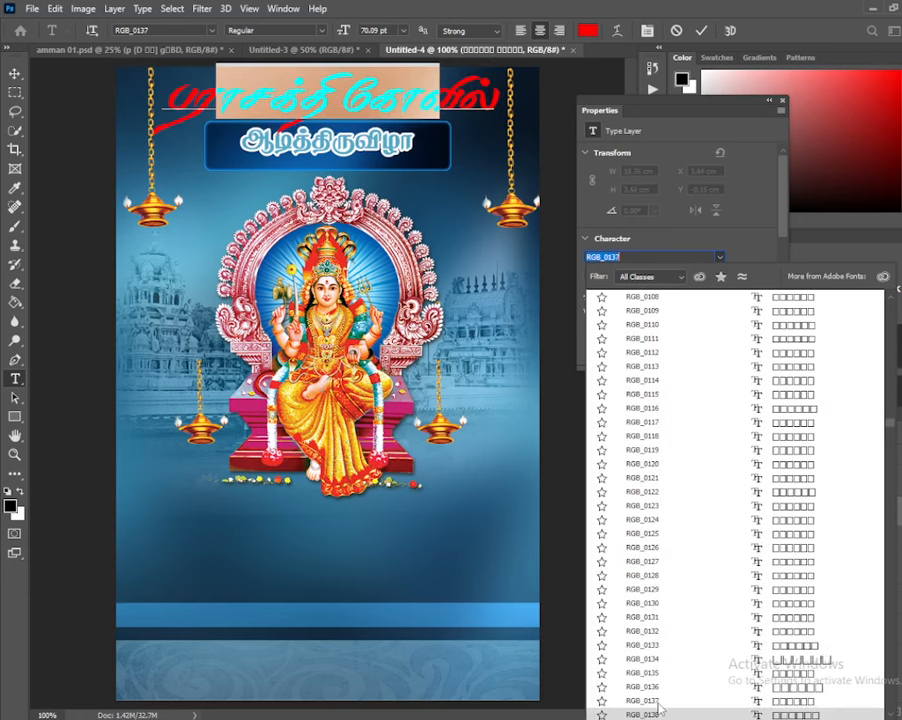
scroll(658, 701, "down", 1)
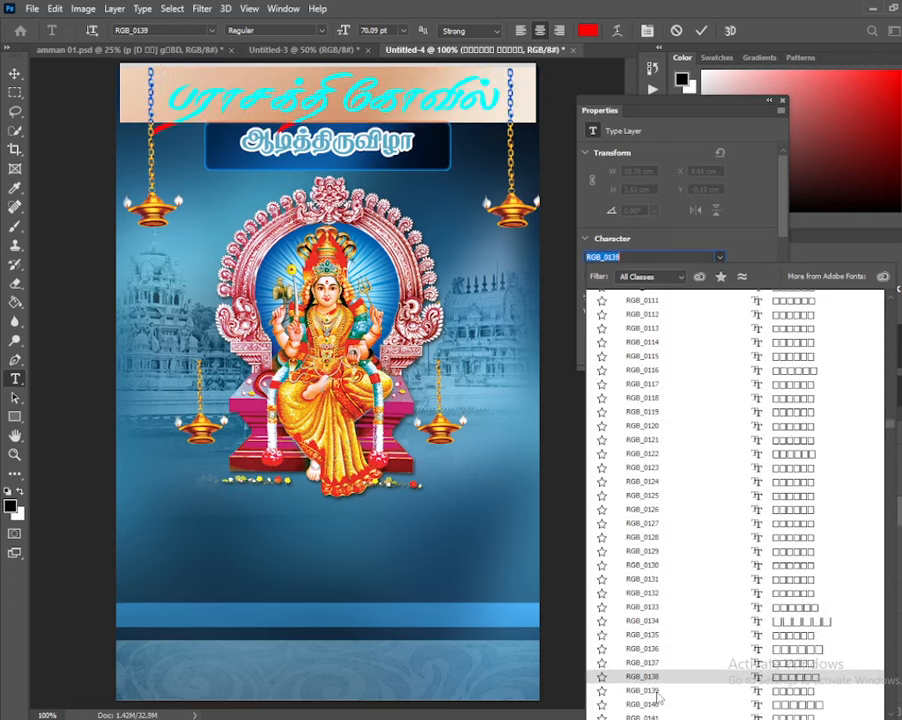
scroll(658, 698, "down", 1)
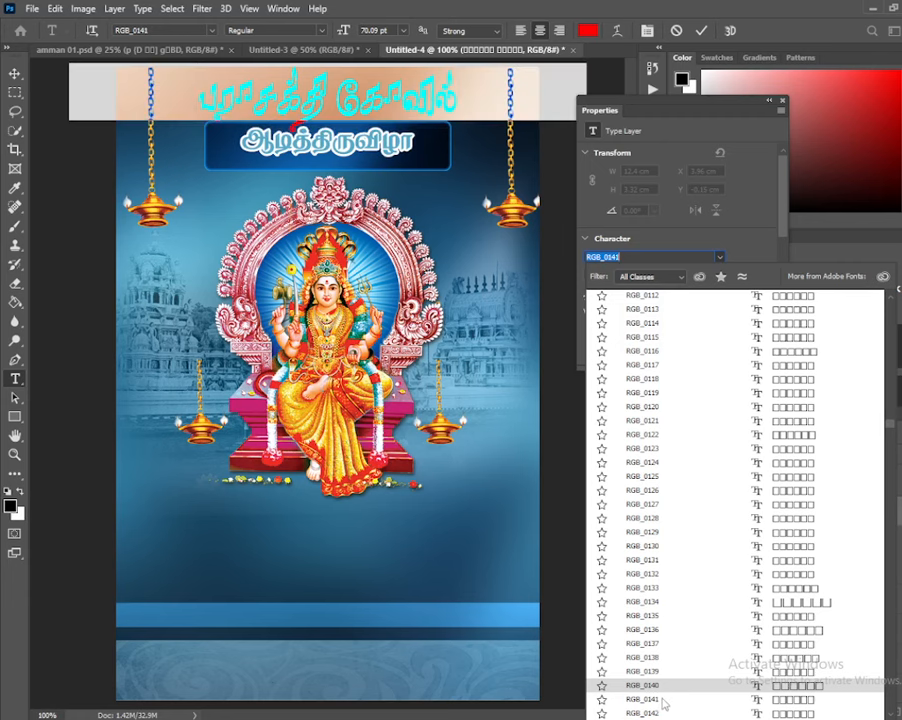
scroll(662, 690, "down", 3)
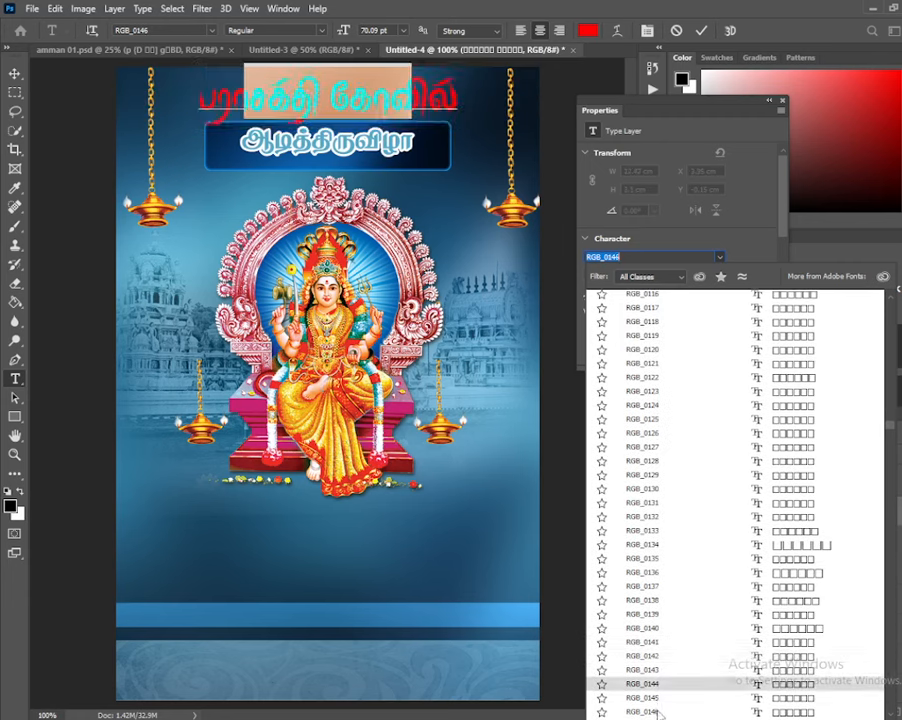
scroll(660, 710, "down", 1)
scroll(658, 715, "down", 2)
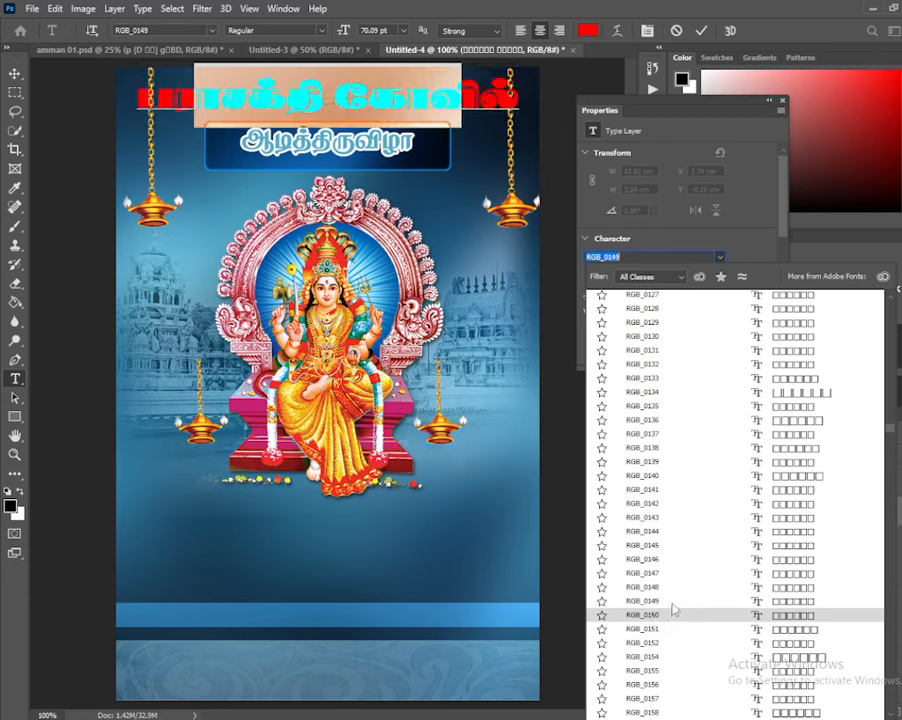
key("Escape")
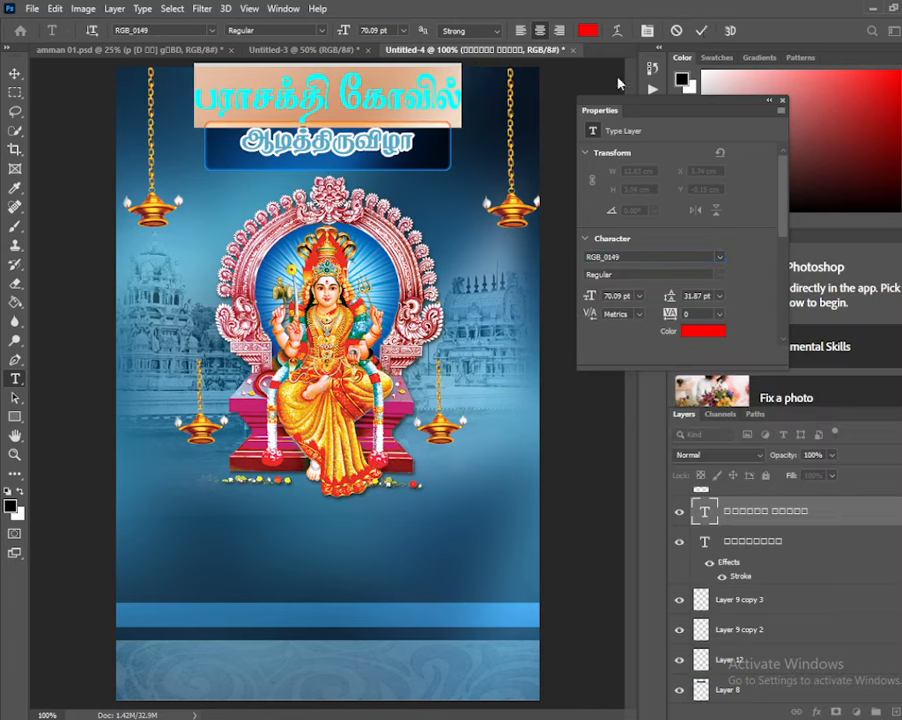
left_click(425, 50)
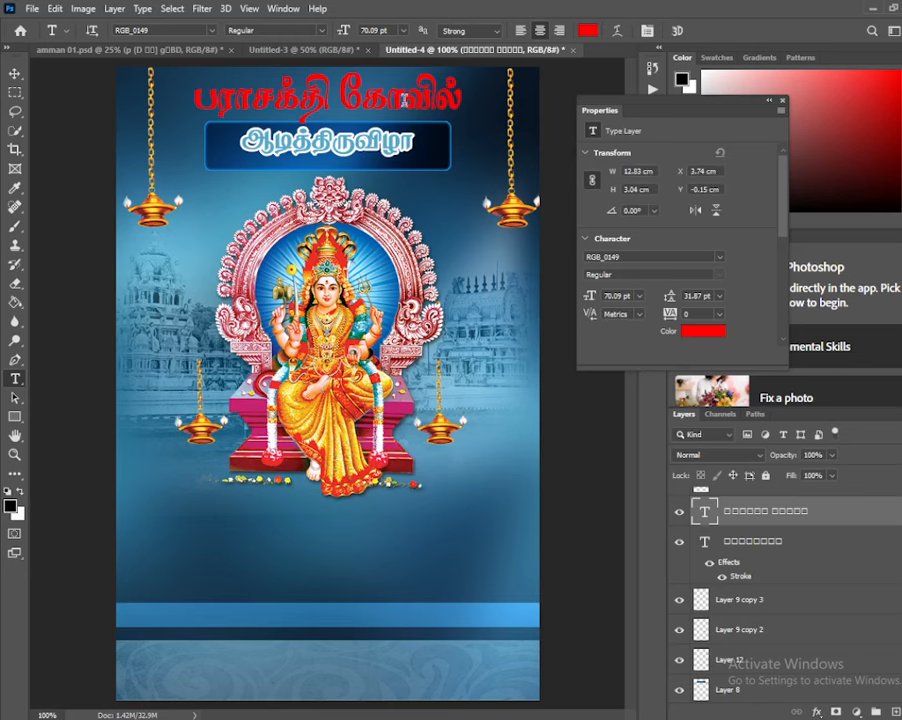
Add a 3 px yellow (ffd800) outside stroke to the temple name's layer style, leaving Satin off.
right_click(752, 510)
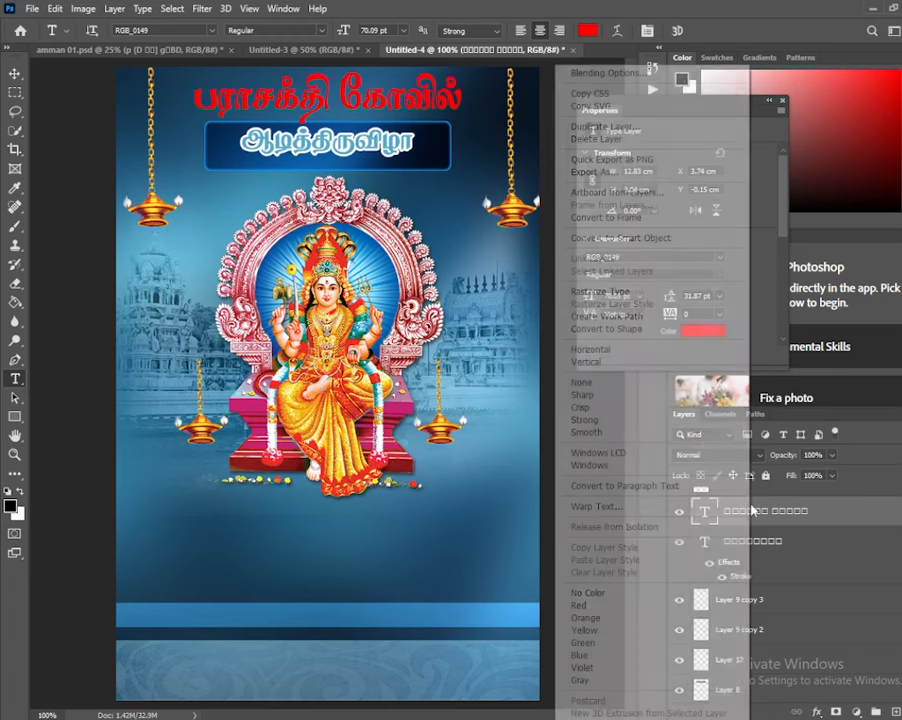
left_click(600, 74)
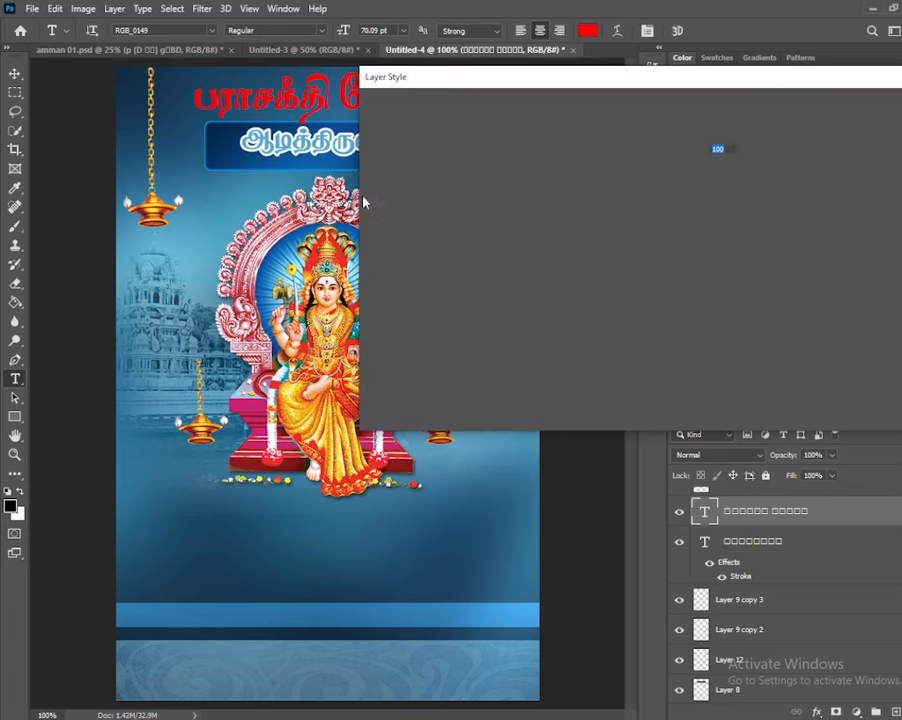
left_click(398, 260)
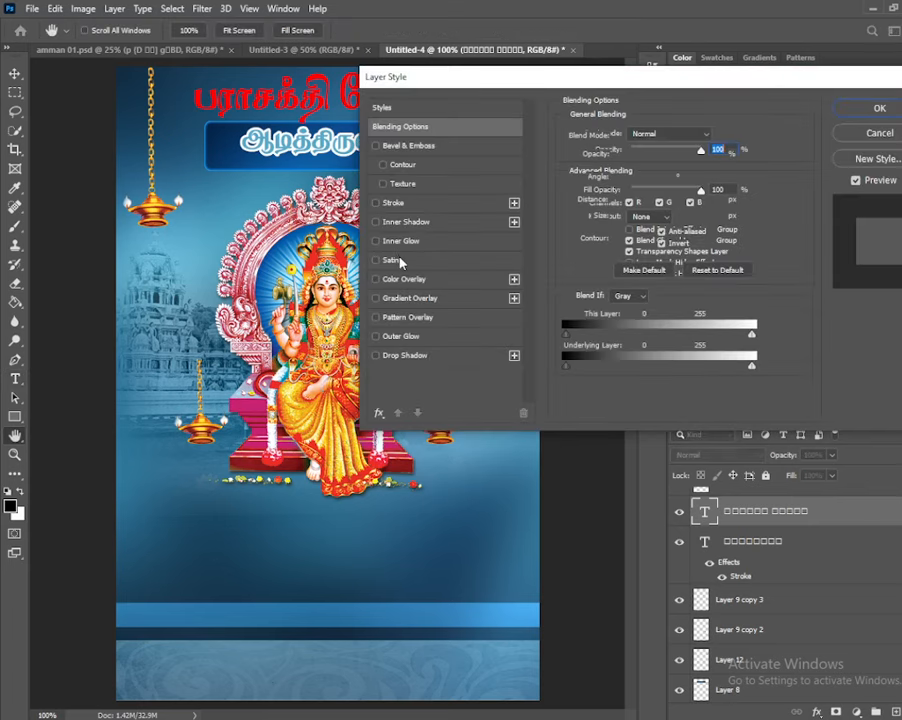
left_click(376, 260)
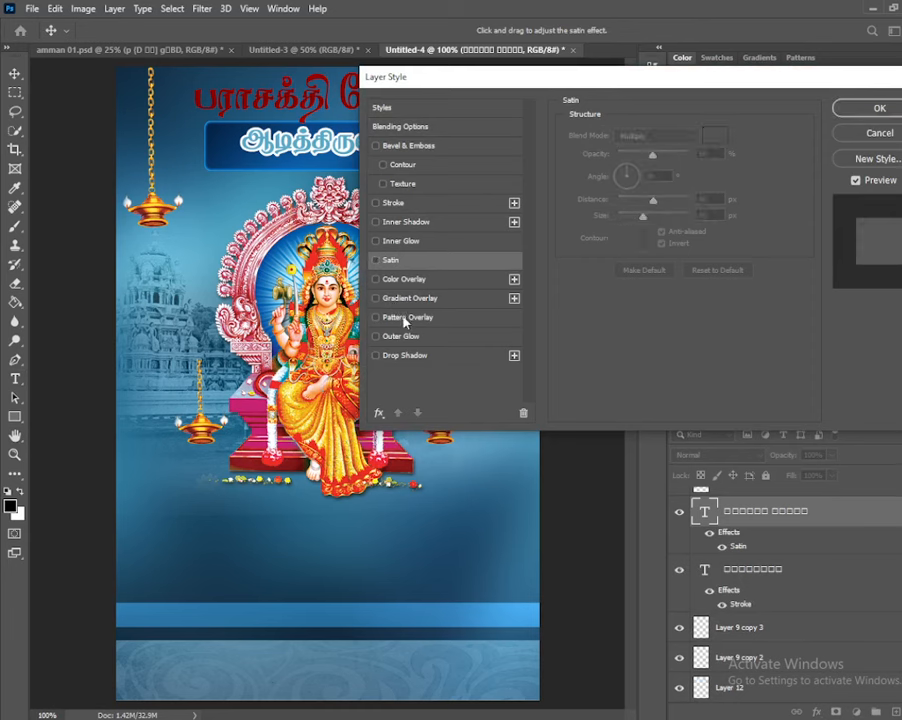
left_click(393, 204)
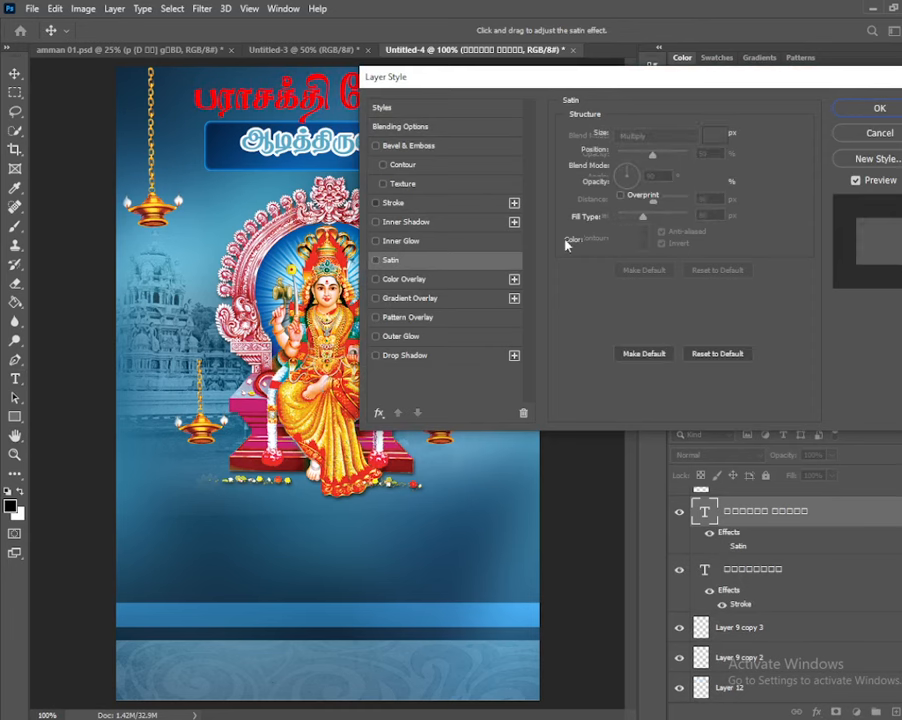
left_click(599, 241)
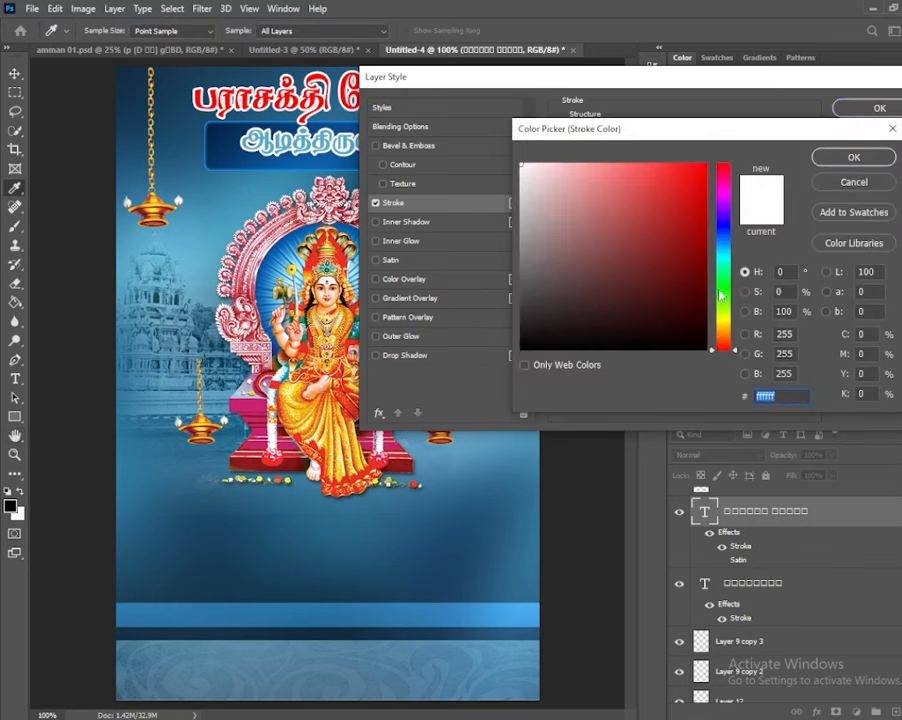
left_click(721, 322)
left_click(692, 244)
left_click(706, 164)
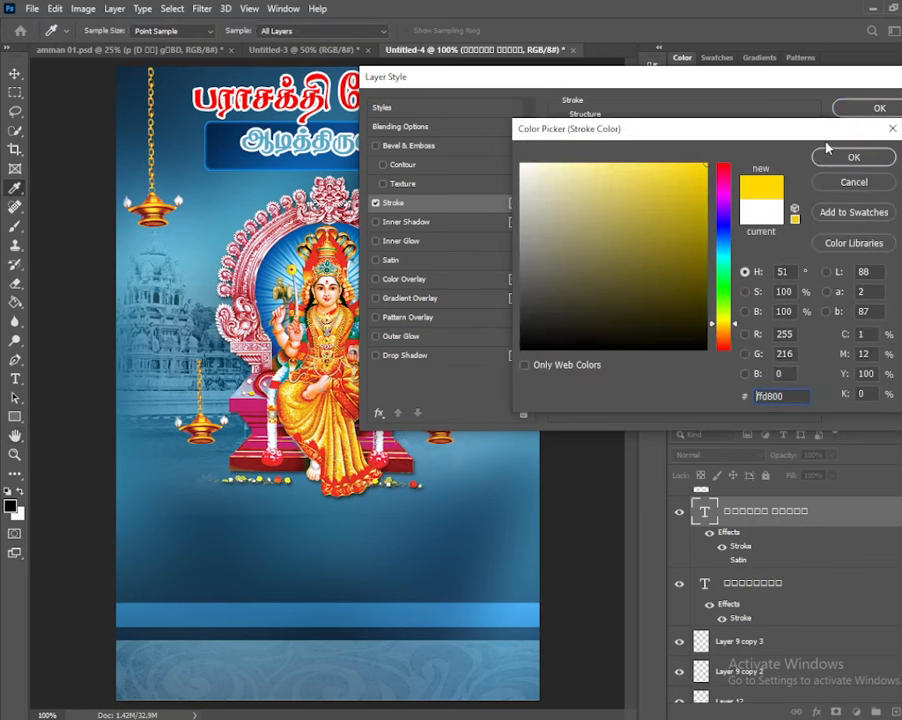
left_click(850, 158)
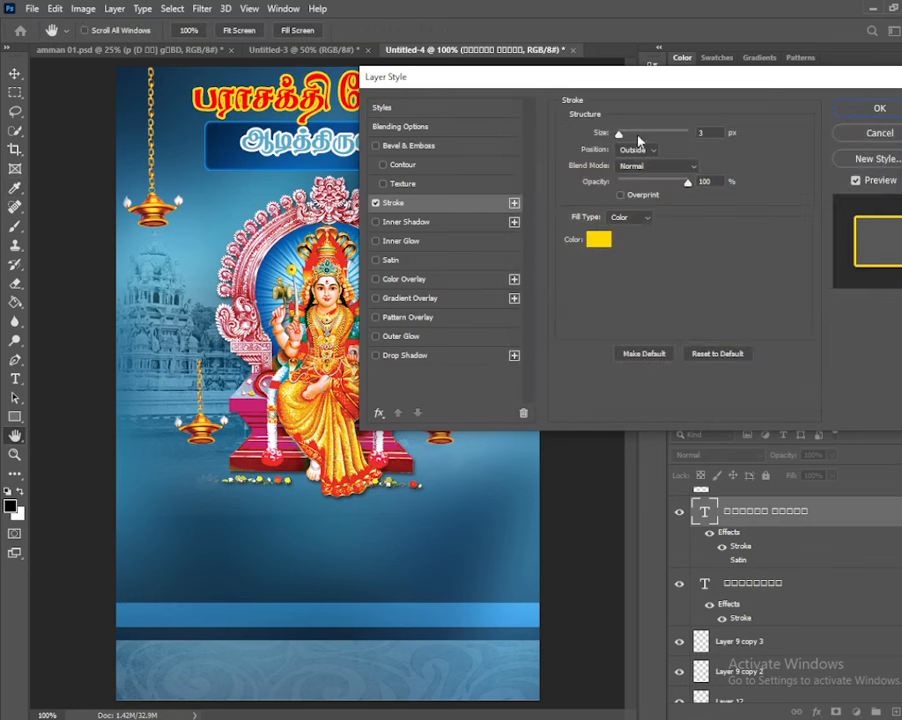
left_click(884, 110)
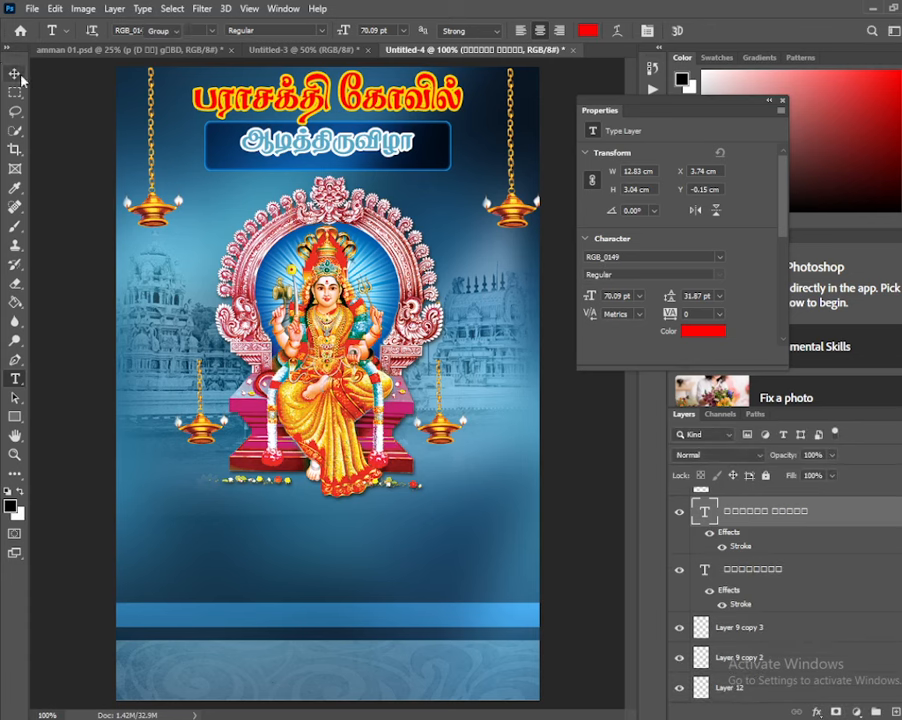
Shift the temple name slightly up and to the left, and lower the title bar by about 0.5 cm.
left_click(15, 73)
left_click_drag(365, 95, 352, 88)
left_click(420, 160)
left_click_drag(420, 160, 414, 170)
Lower the title ஆடித்திருவிழா into the middle of the title bar and nudge the temple name slightly down and to the right.
left_click(403, 150)
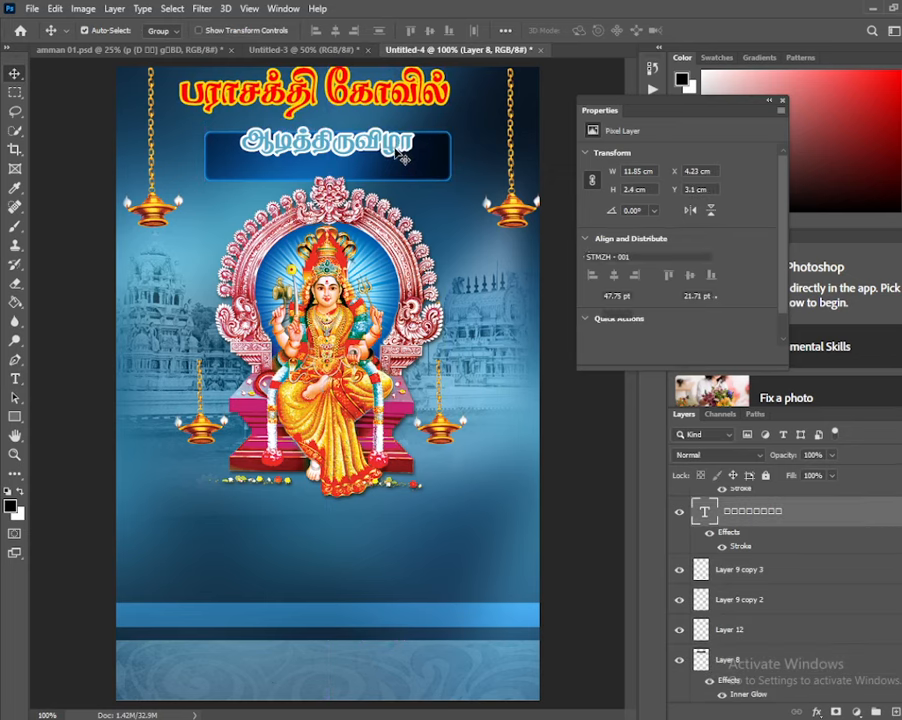
double_click(327, 141)
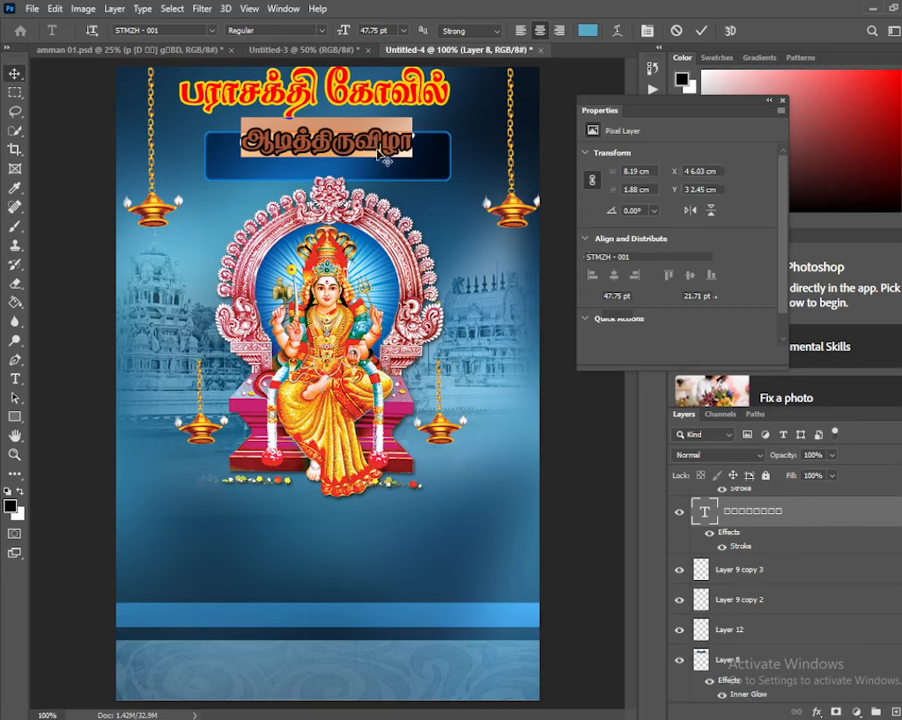
left_click_drag(418, 166, 415, 188)
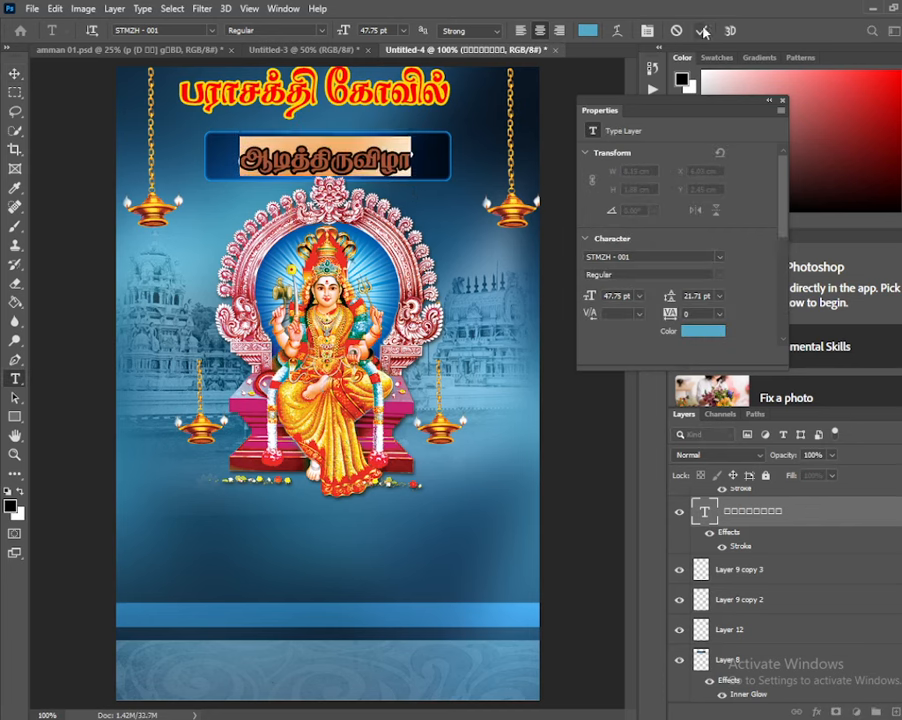
key("ctrl+Return")
key("v")
left_click_drag(392, 108, 470, 121)
left_click(393, 124)
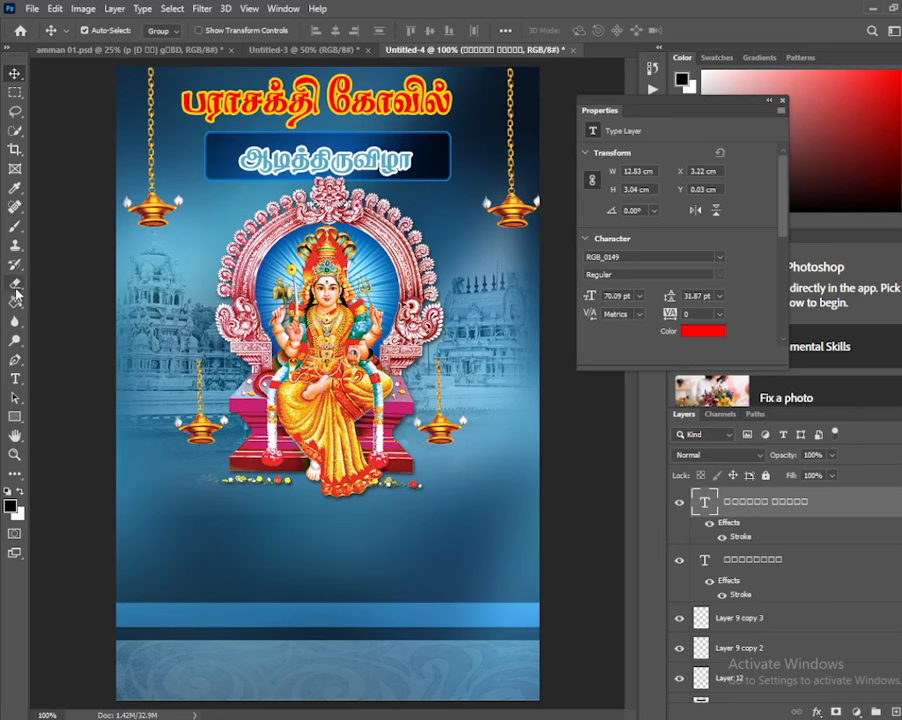
Draw a 112 × 126 px rectangle below the goddess on the poster's left side, with blue fill and a 3 pt black stroke.
left_click_drag(14, 421, 70, 422)
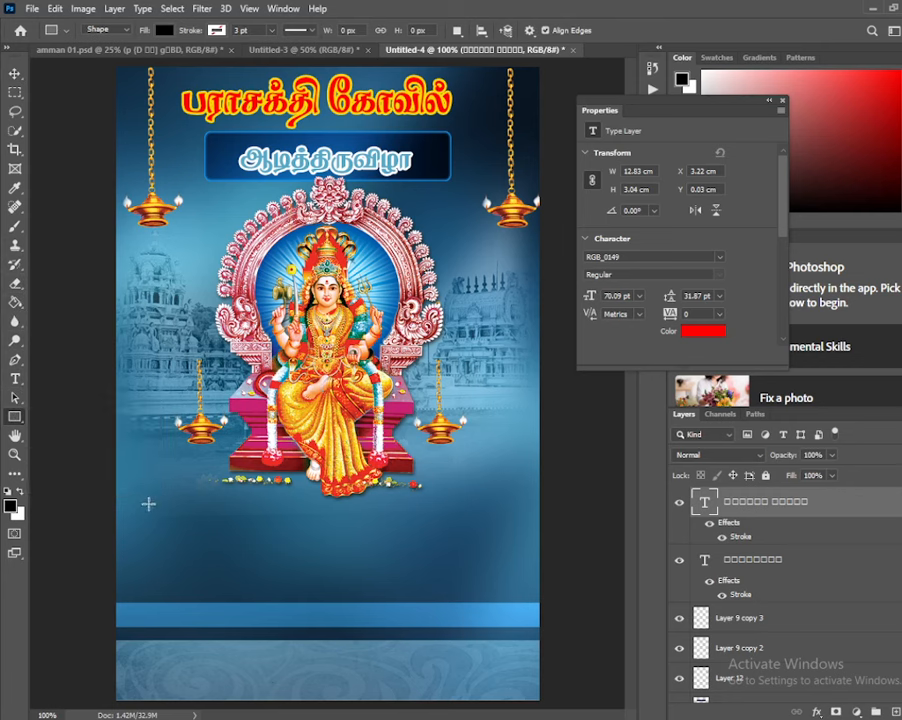
left_click_drag(148, 504, 231, 596)
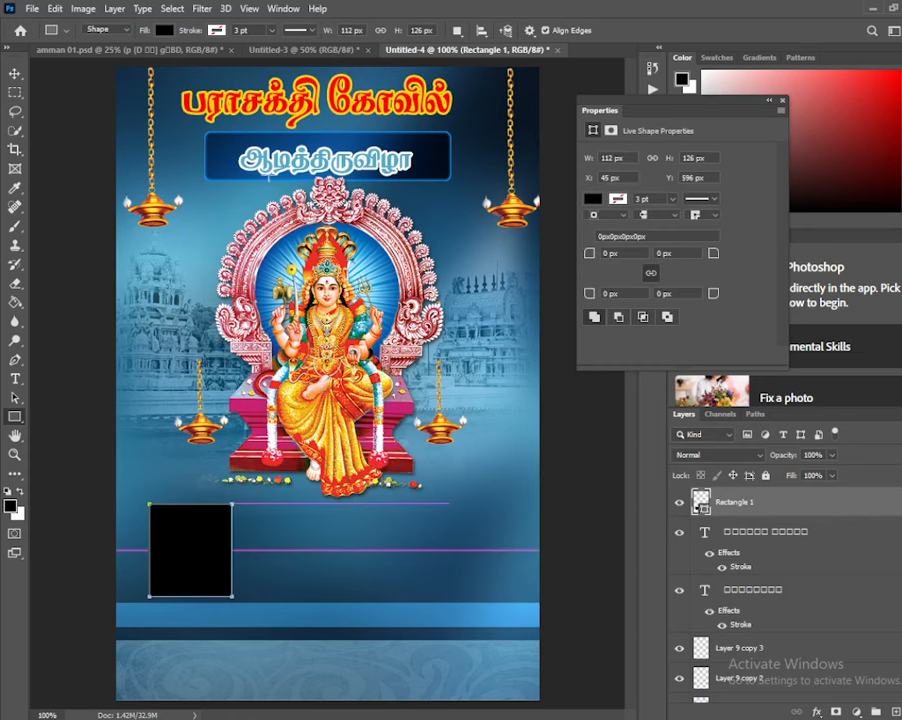
left_click(166, 31)
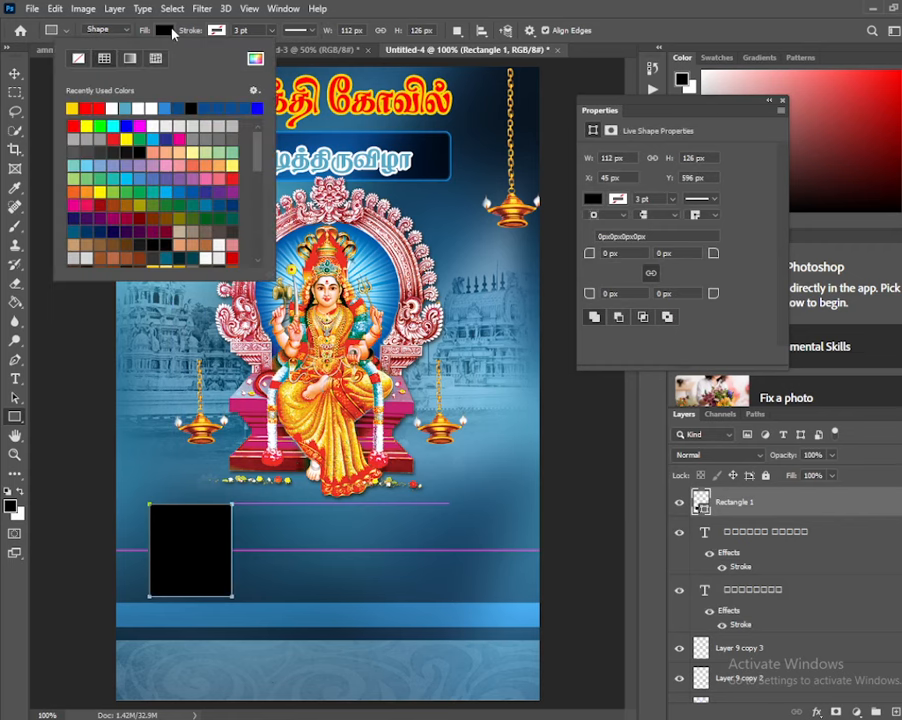
left_click(169, 107)
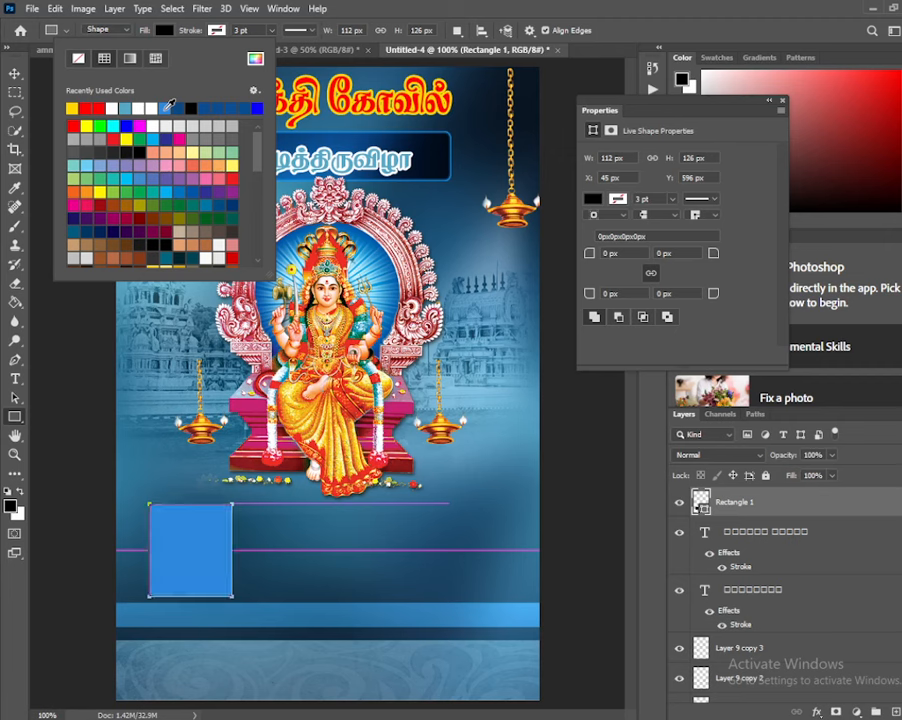
left_click(218, 31)
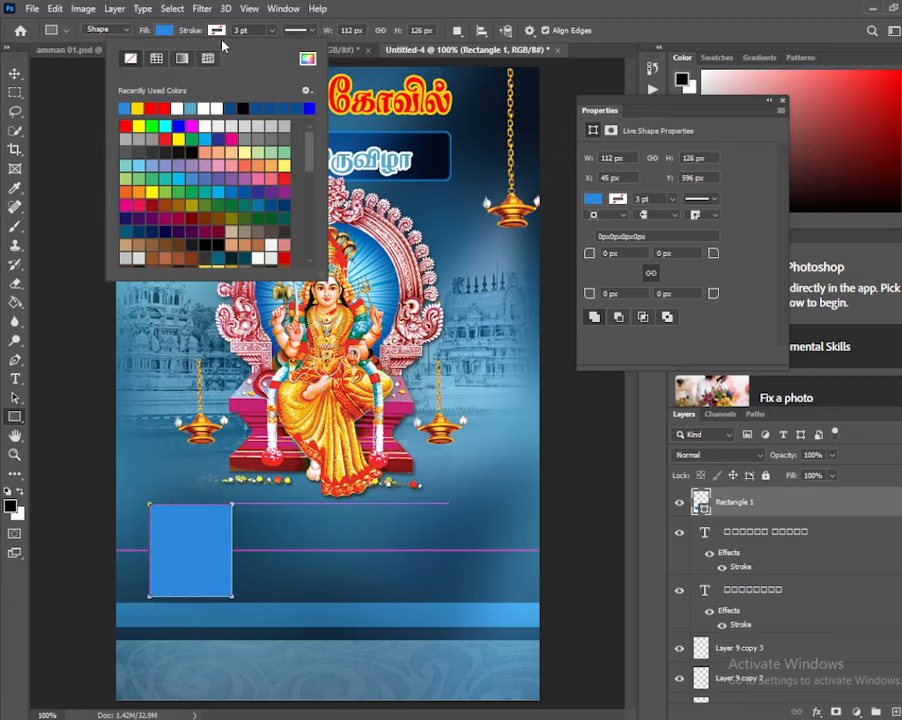
left_click(247, 106)
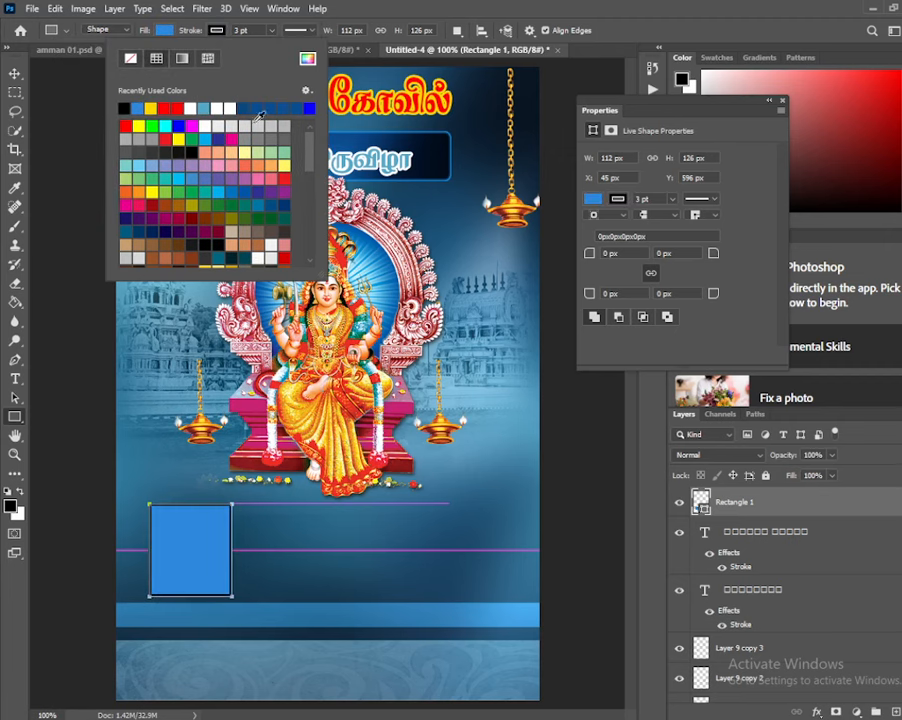
left_click(466, 7)
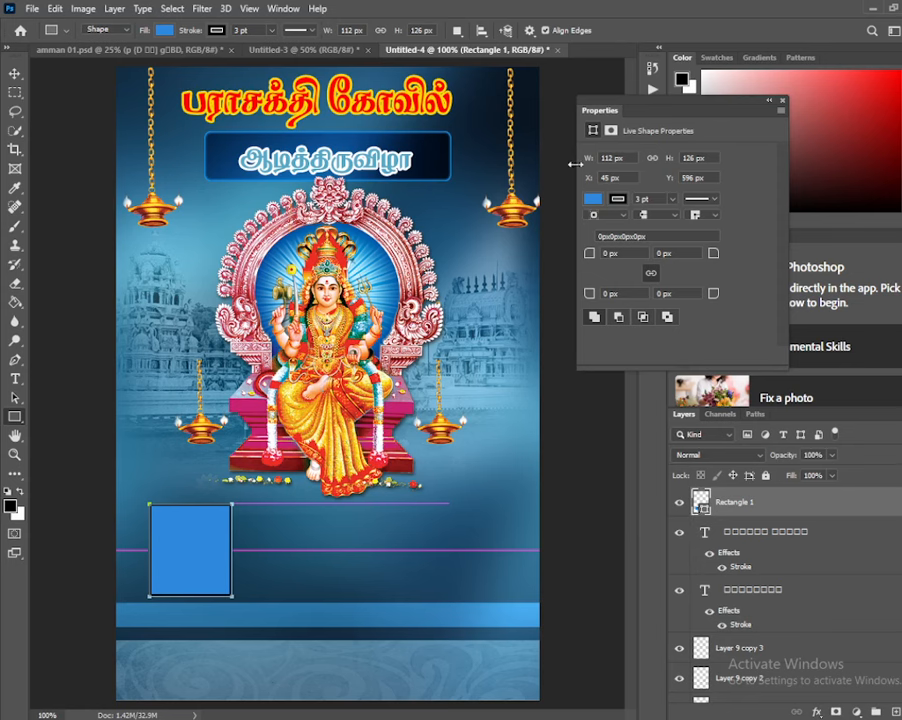
left_click(690, 590)
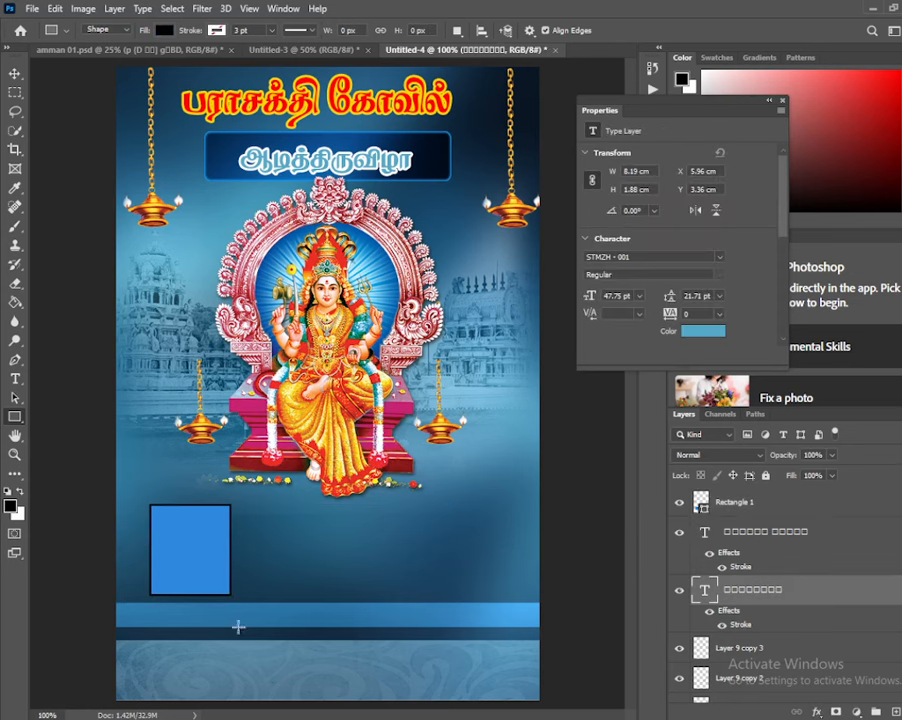
Duplicate the blue rectangle three times and arrange the four boxes in an evenly spaced, aligned row below the goddess.
left_click(15, 73)
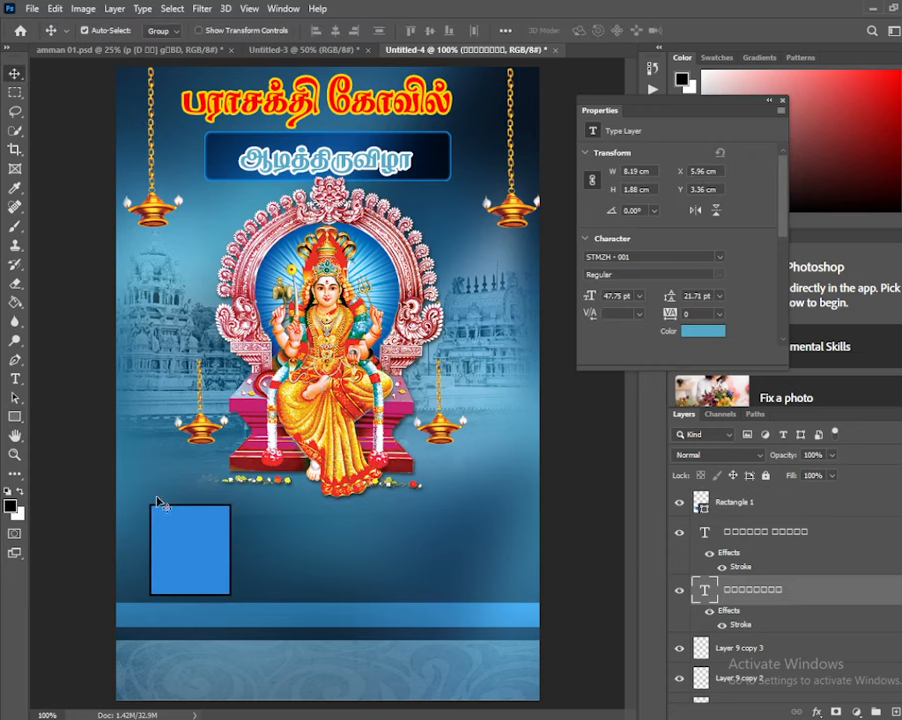
left_click(191, 564)
mouse_move(191, 564)
left_mouse_down()
mouse_move(389, 562)
mouse_move(470, 540)
mouse_move(487, 557)
mouse_move(187, 547)
left_mouse_up()
left_click_drag(288, 559, 266, 545)
left_click(392, 566)
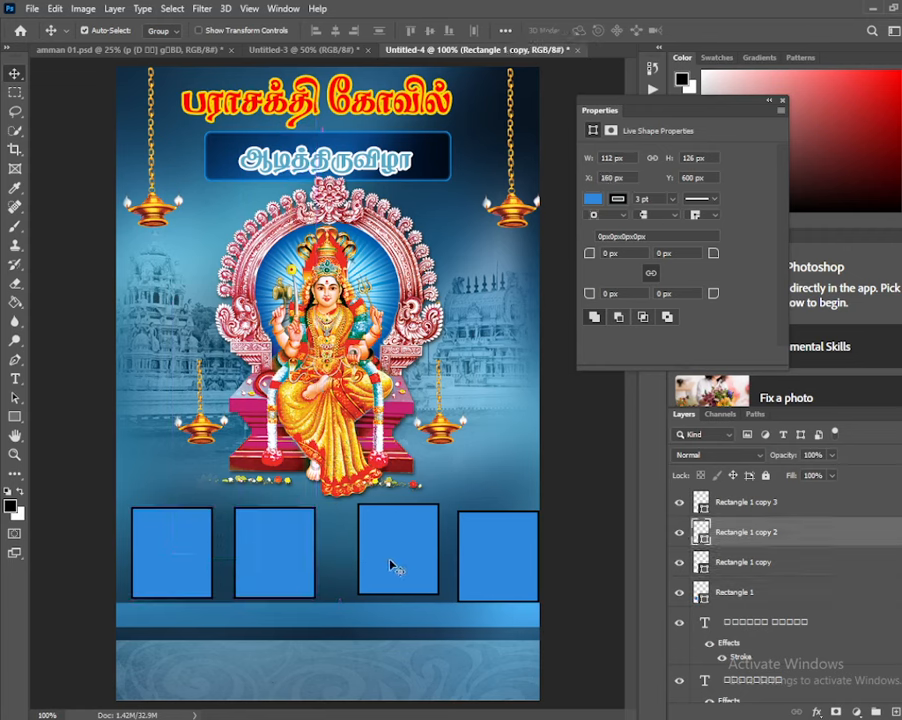
left_click_drag(392, 566, 373, 565)
left_click_drag(481, 561, 471, 562)
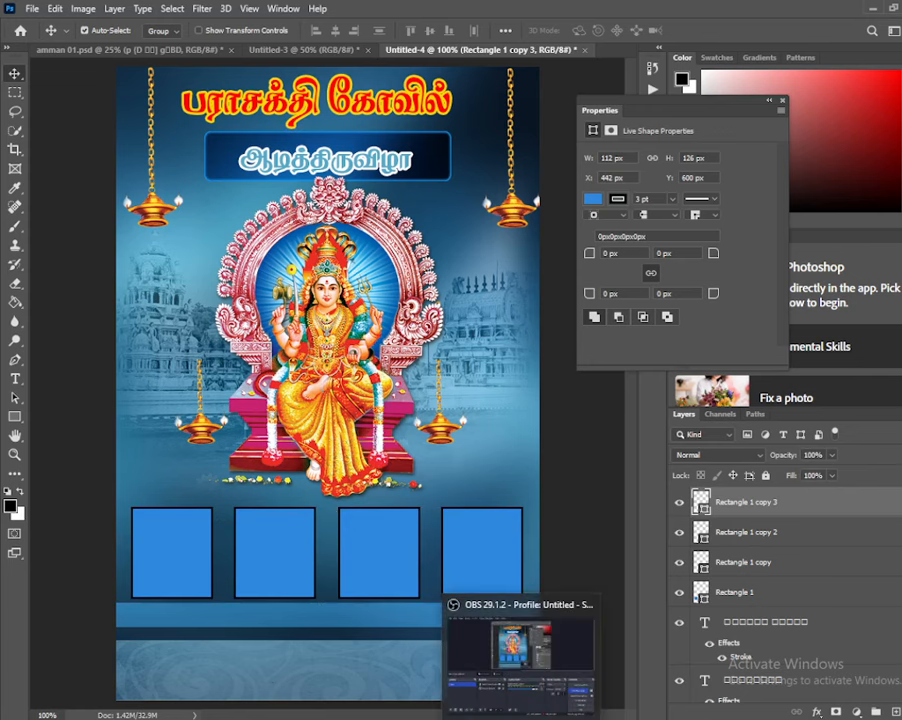
left_click(521, 719)
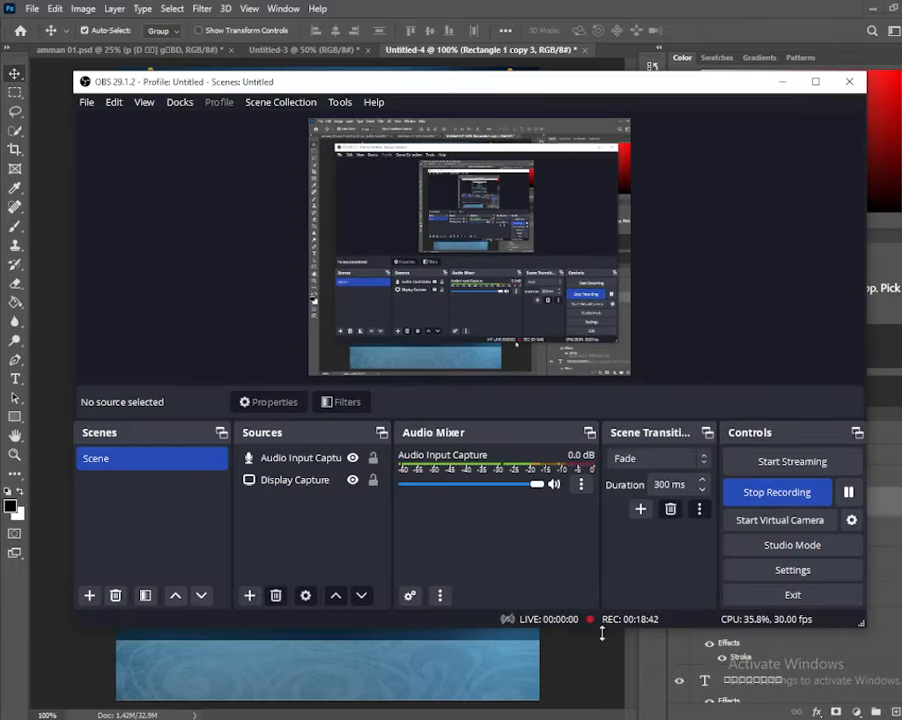
left_click(848, 492)
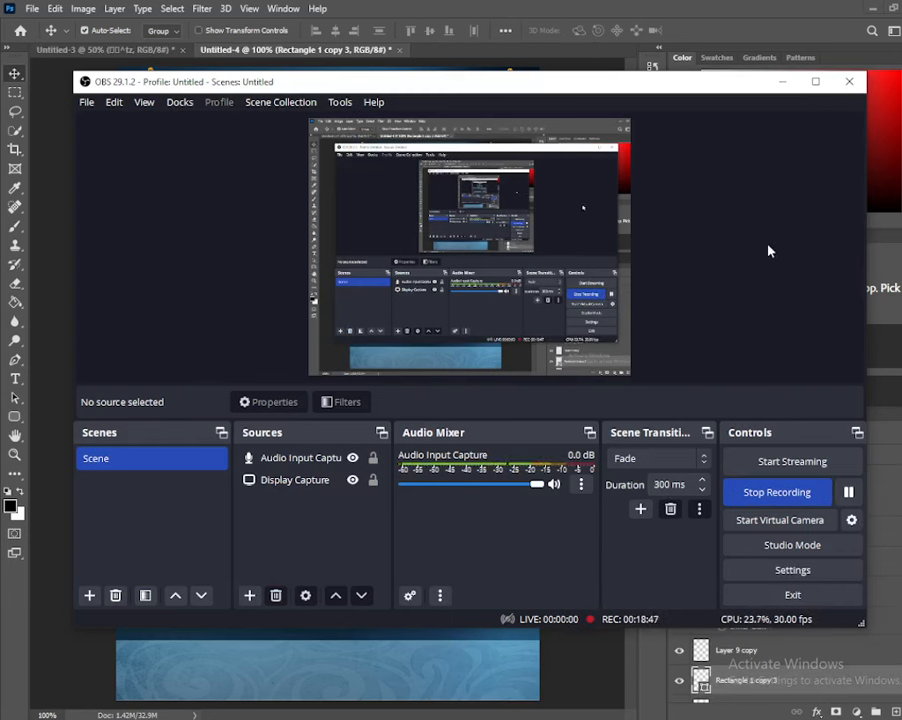
left_click(782, 81)
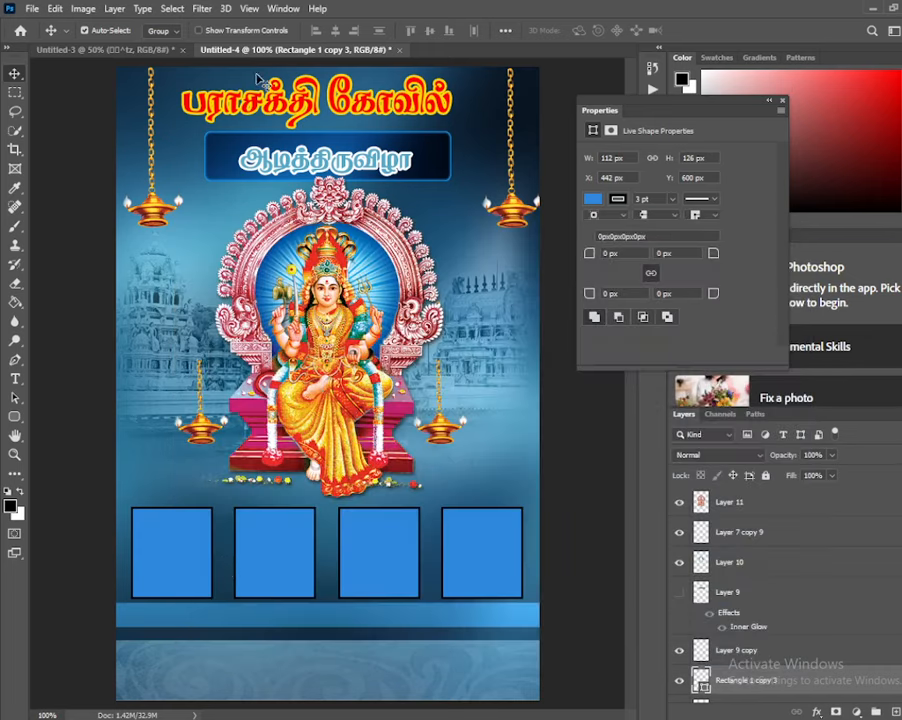
Copy the word அருள்மிகு from the Untitled-3 document into the poster's upper-left corner.
left_click(100, 49)
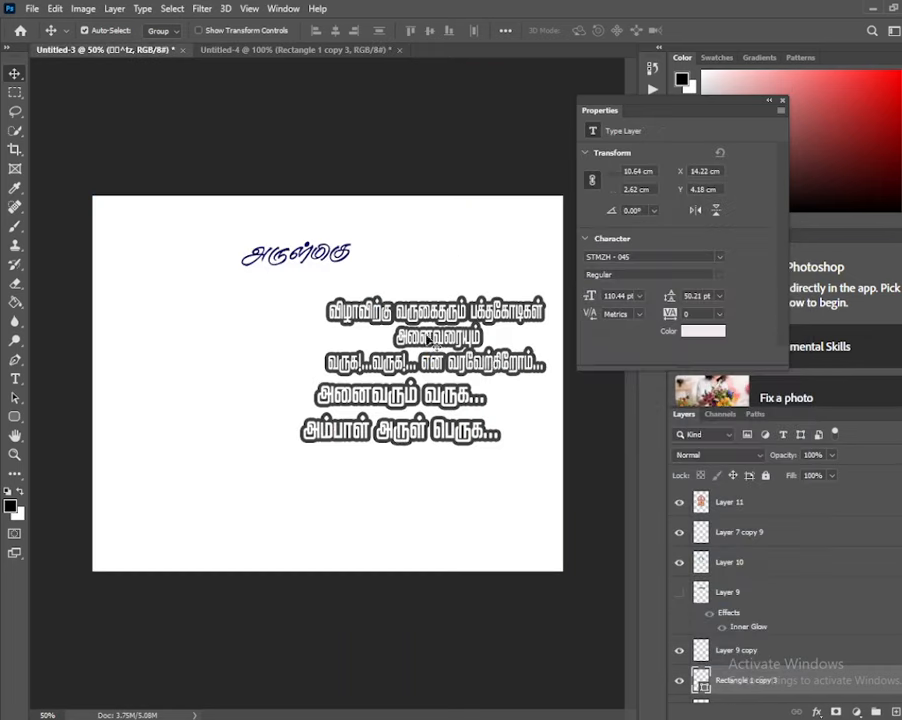
left_click_drag(300, 255, 155, 78)
left_click_drag(259, 92, 272, 93)
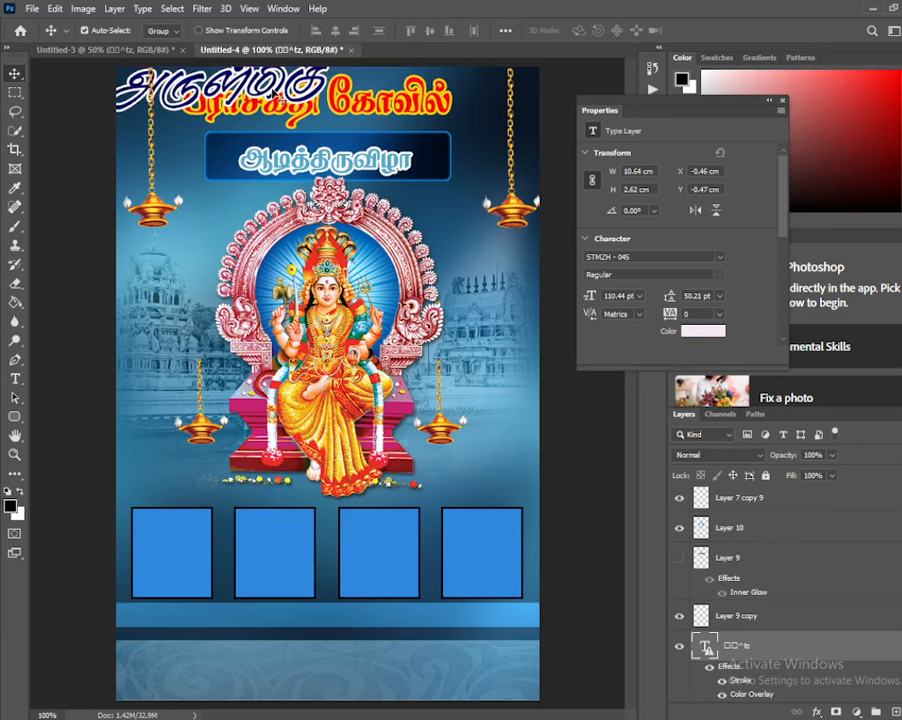
Scale the word அருள்மிகு to about 52% using its existing pixel data, place it at the title bar's left end, and shift the temple name right.
key("ctrl+t")
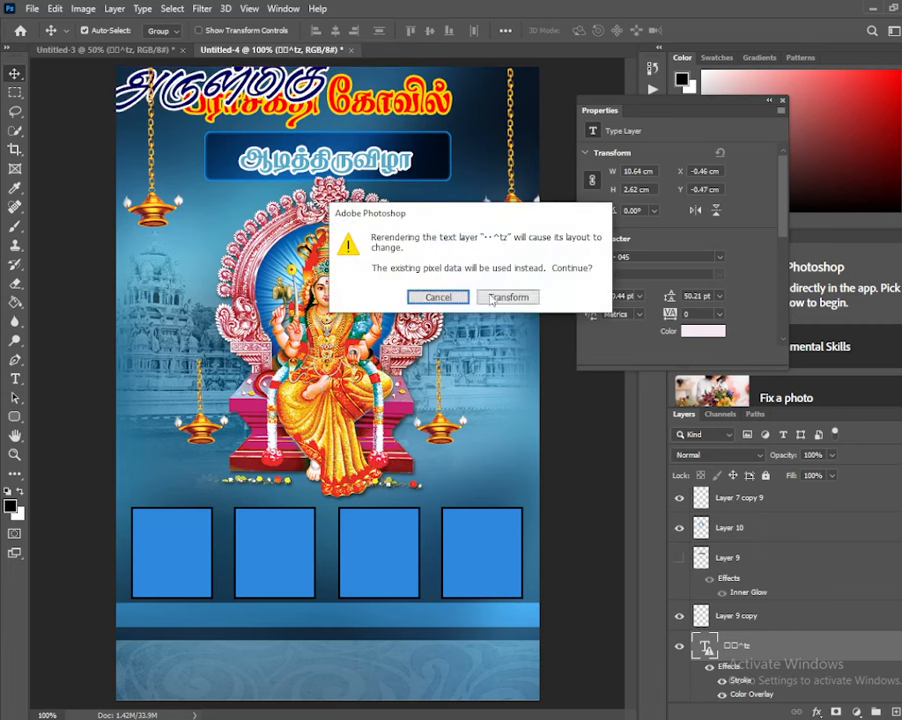
left_click(484, 301)
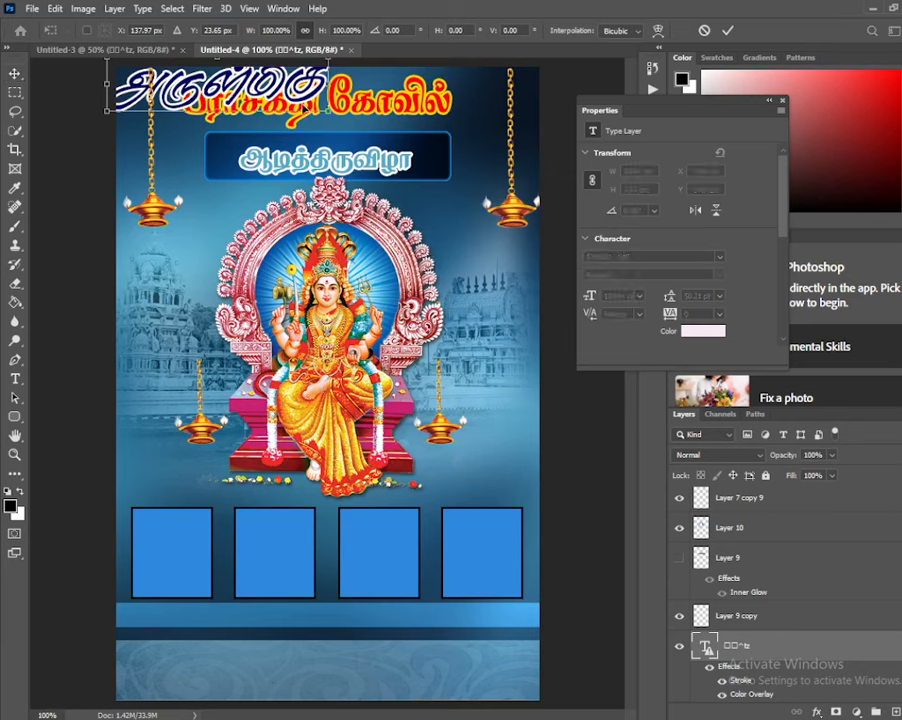
left_click_drag(330, 110, 245, 91)
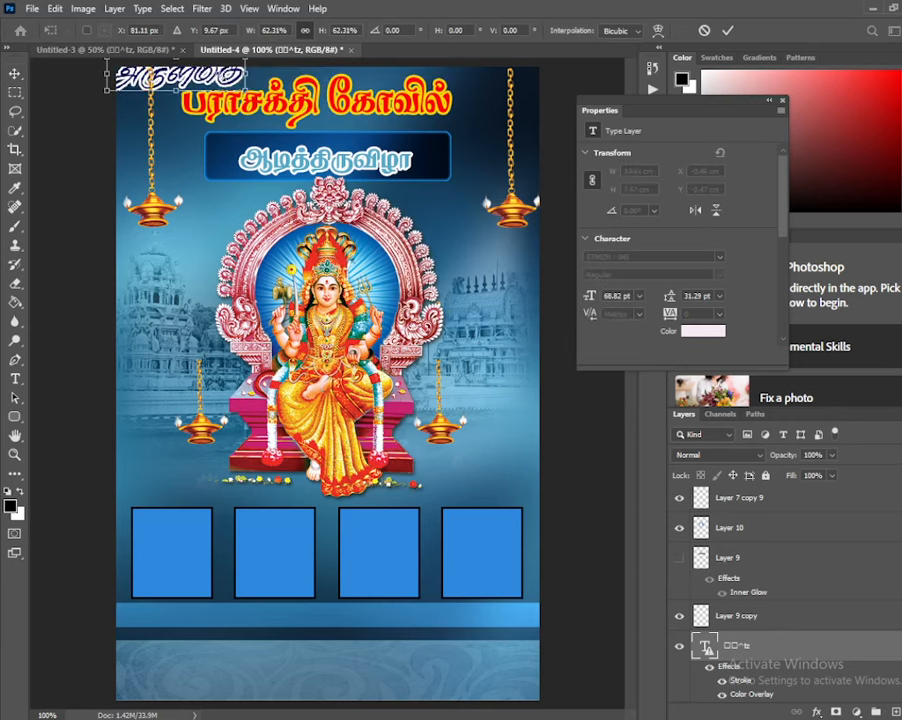
left_click_drag(160, 58, 200, 66)
left_click_drag(281, 62, 372, 176)
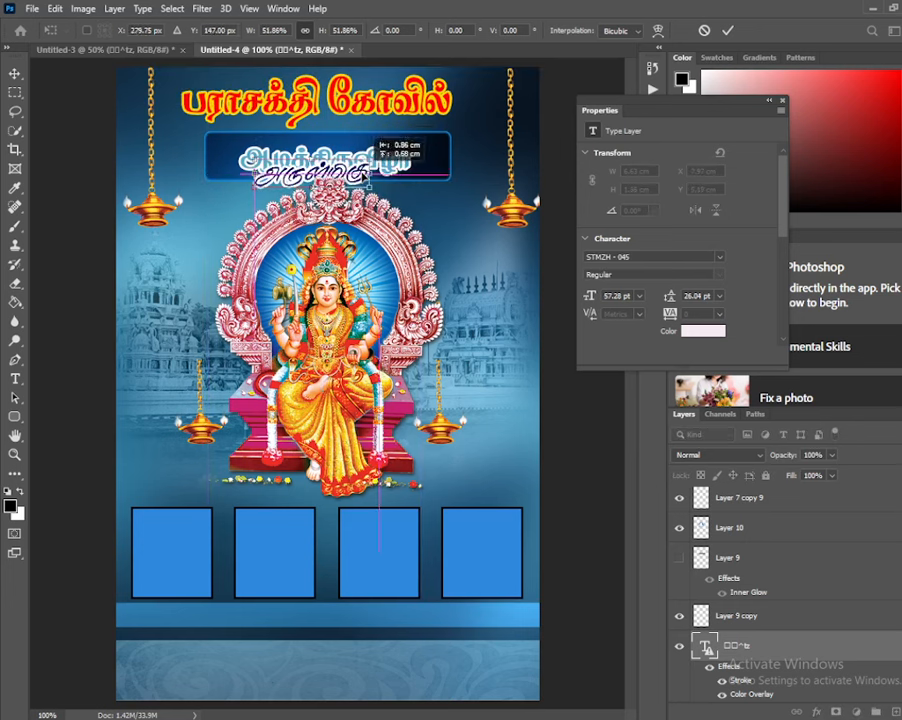
left_click_drag(300, 178, 223, 158)
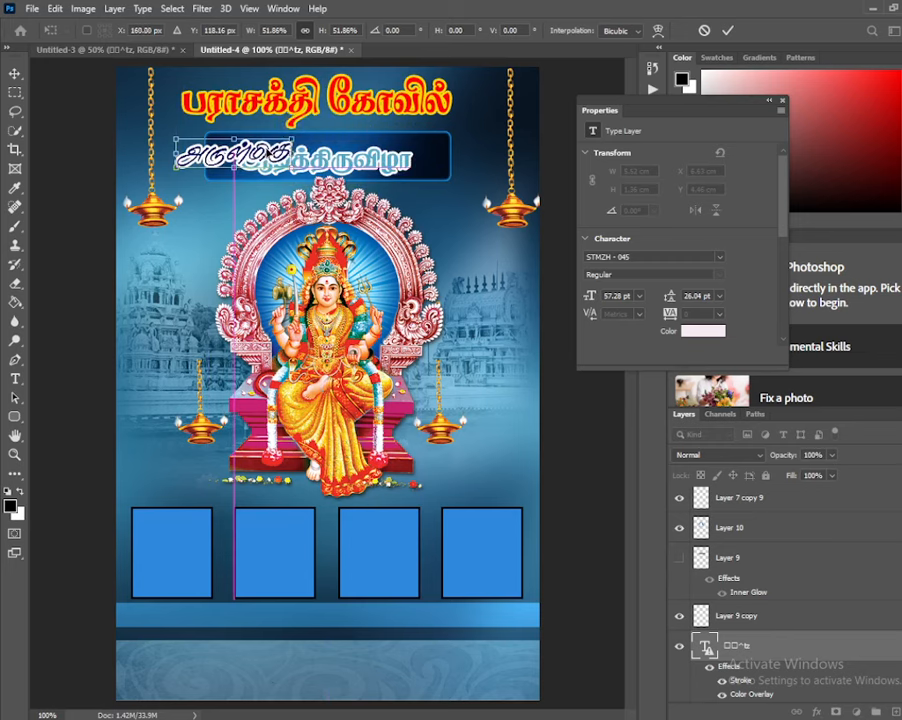
key("Return")
left_click(200, 82)
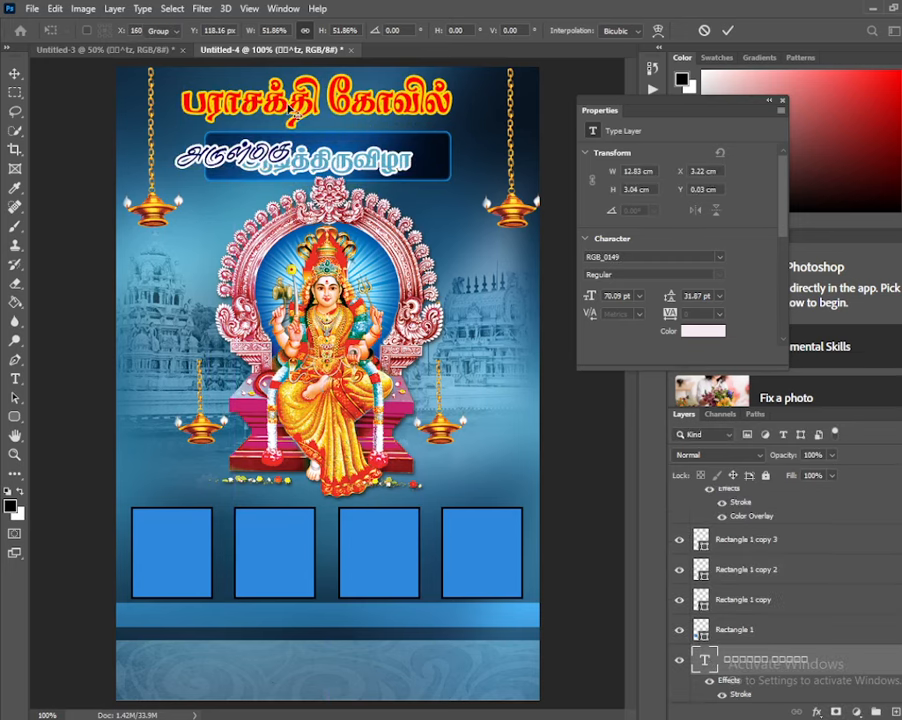
left_click_drag(292, 112, 331, 113)
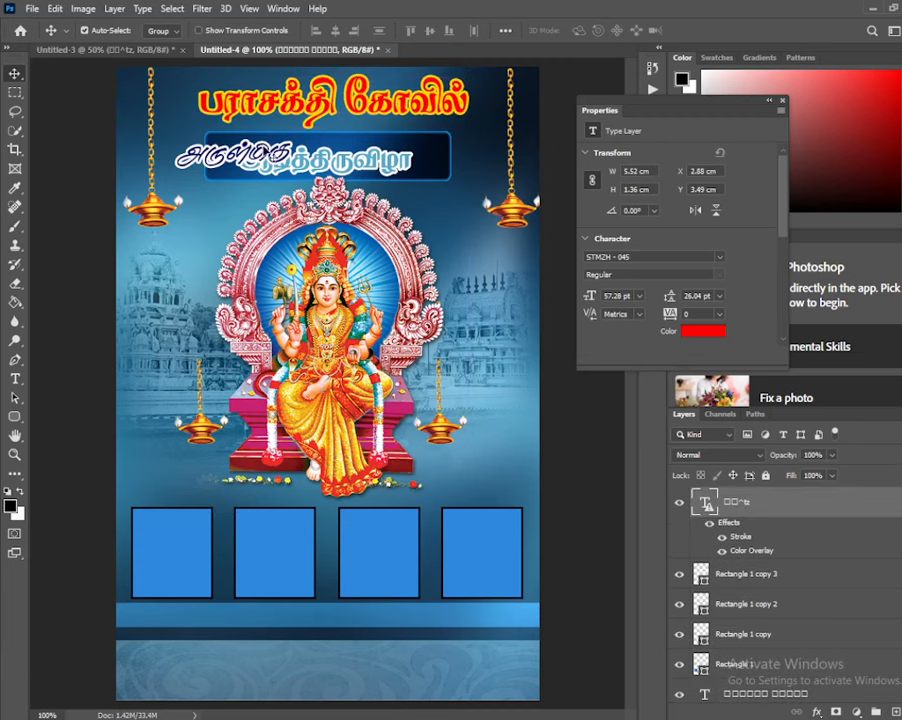
Tilt the word அருள்மிகு by -2.63°, shrink it to 30.96 pt, and place it just above the temple name's left end.
double_click(185, 116)
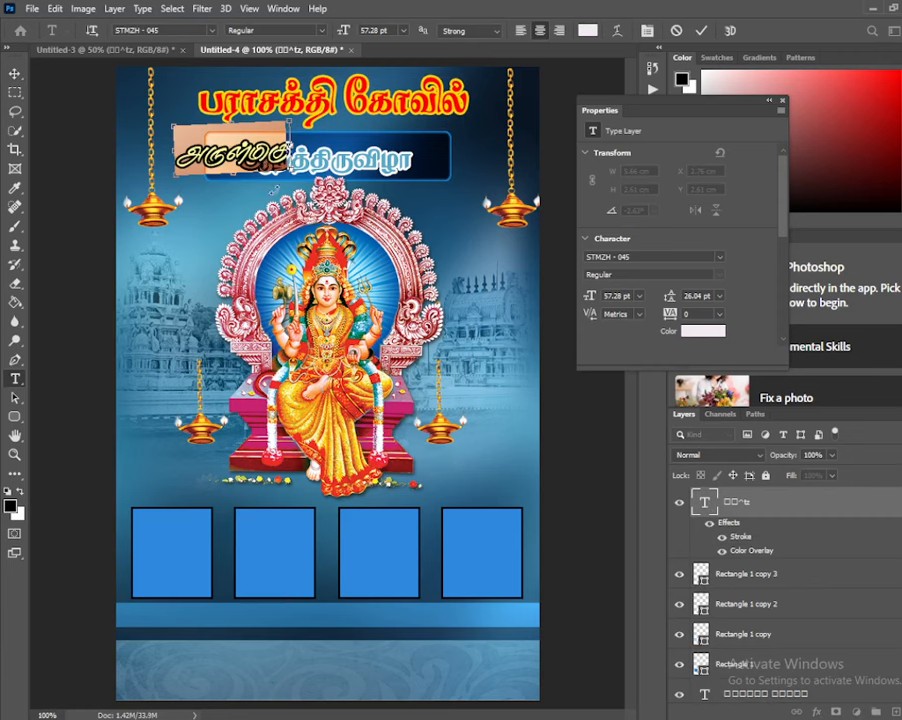
left_click_drag(205, 118, 262, 128)
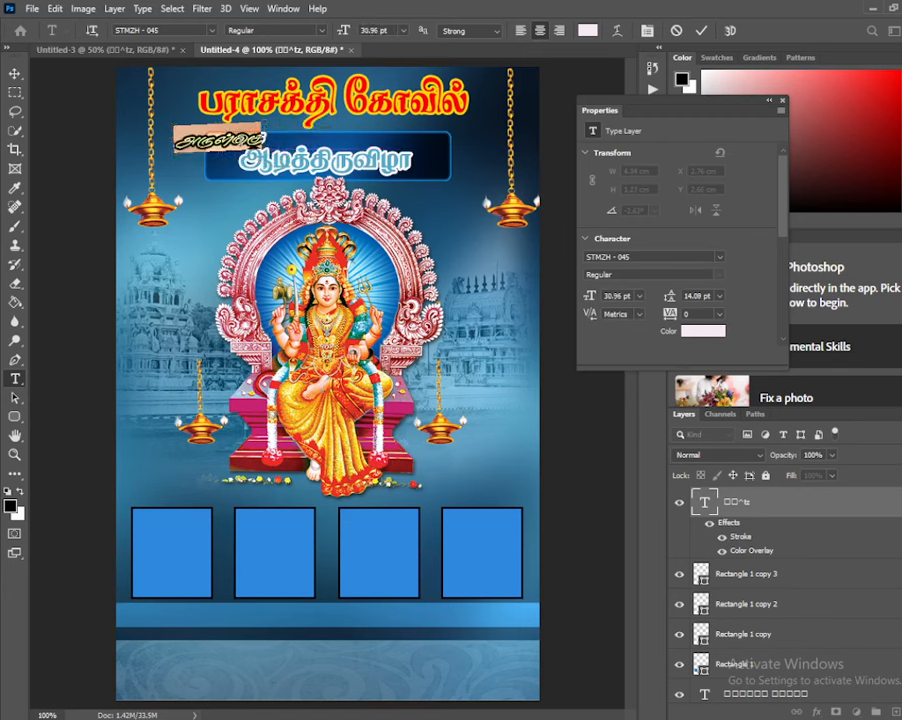
left_click(701, 32)
key("v")
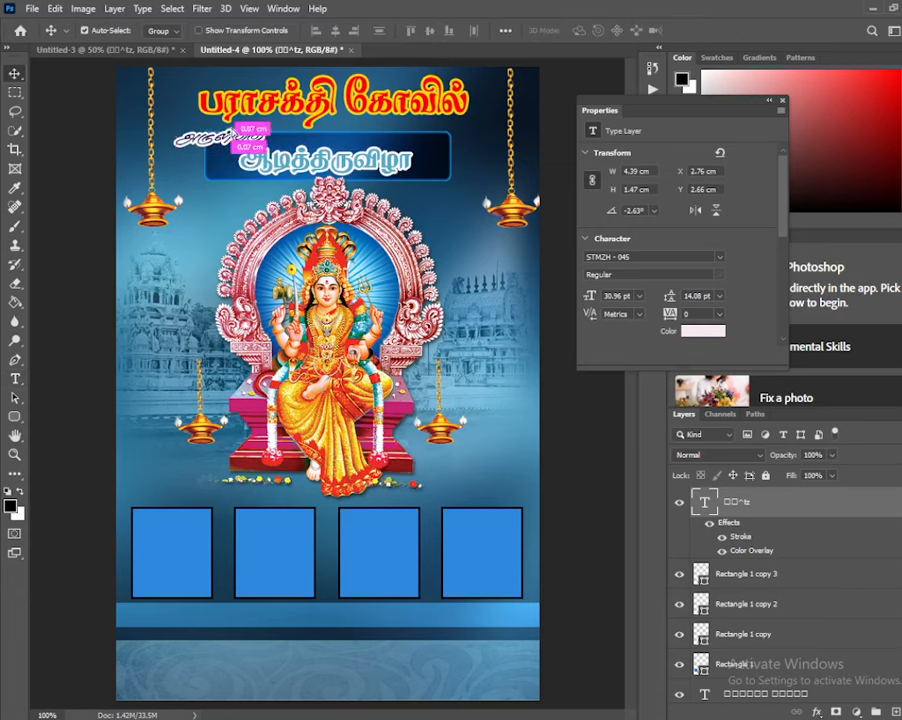
left_click_drag(250, 137, 234, 47)
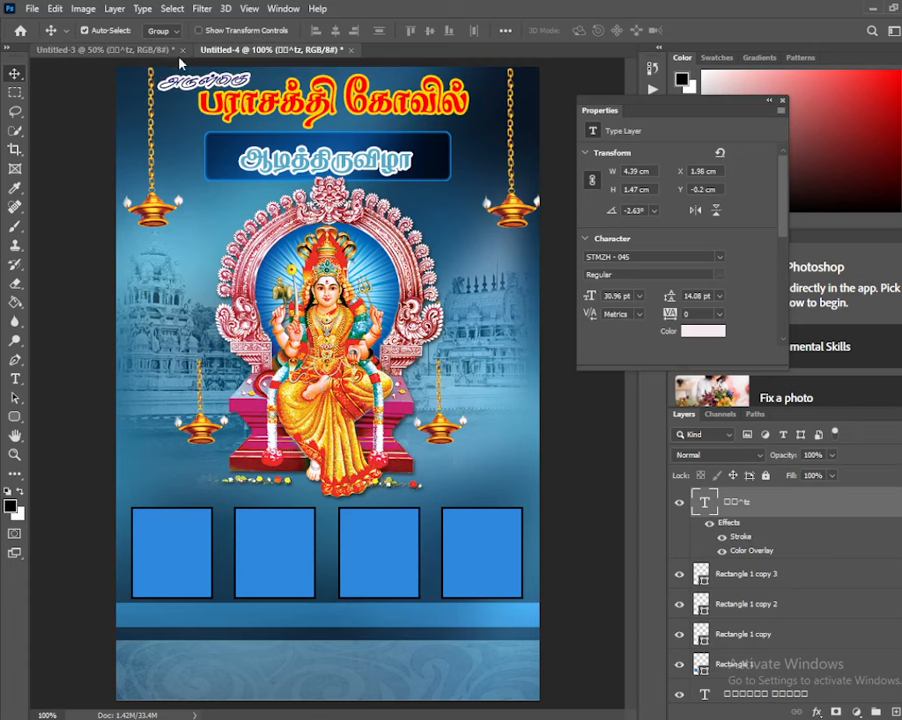
Copy the two-line invitation text அனைவரும் வருக... அம்பாள் அருள் பெருக... from the Untitled-3 document into the poster's lower-left area.
left_click(110, 49)
left_click(425, 382)
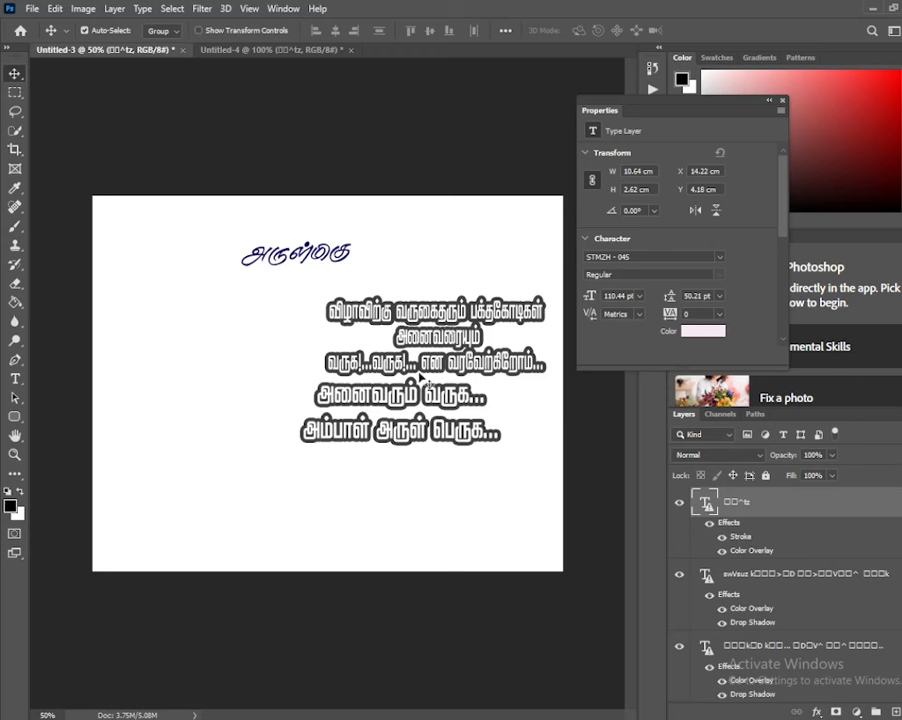
left_click_drag(405, 432, 255, 492)
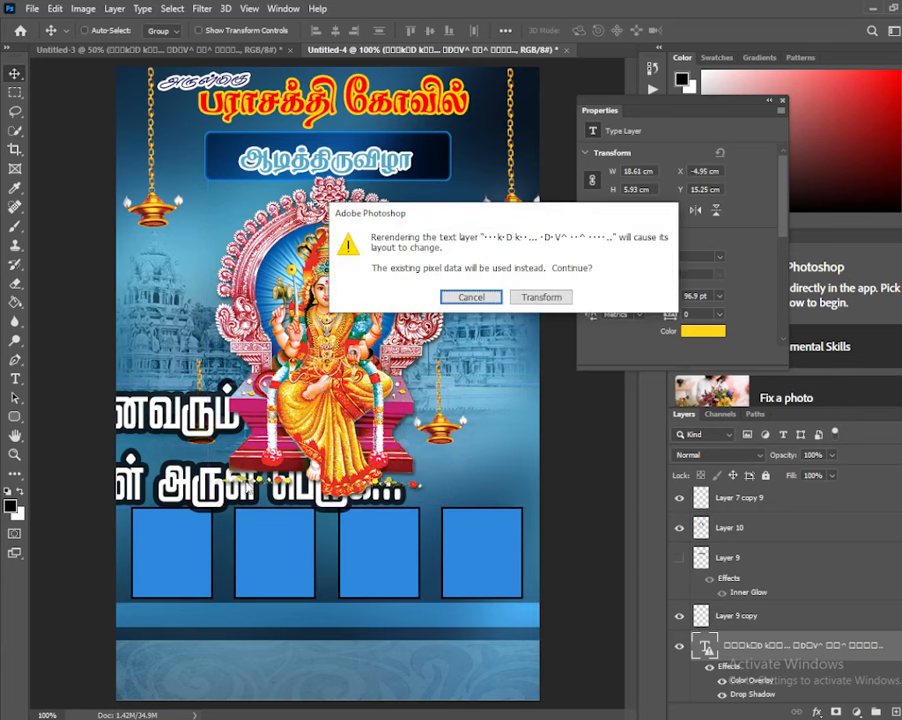
Scale the invitation text to 46.94% using its existing pixel data and place it above the blue boxes at the poster's left edge.
left_click(537, 296)
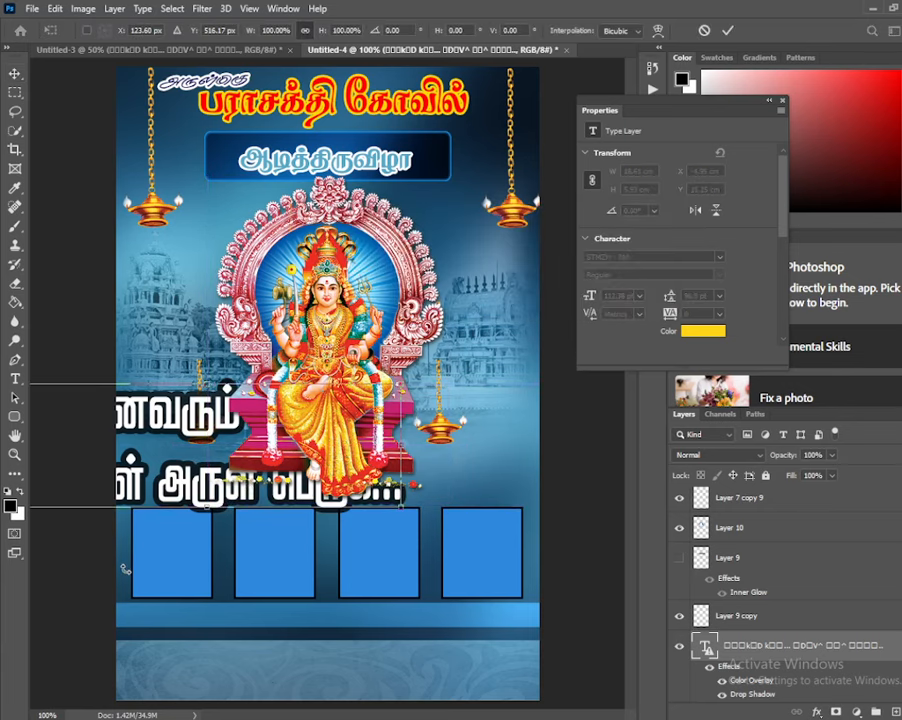
key("ctrl+minus")
key("ctrl+minus")
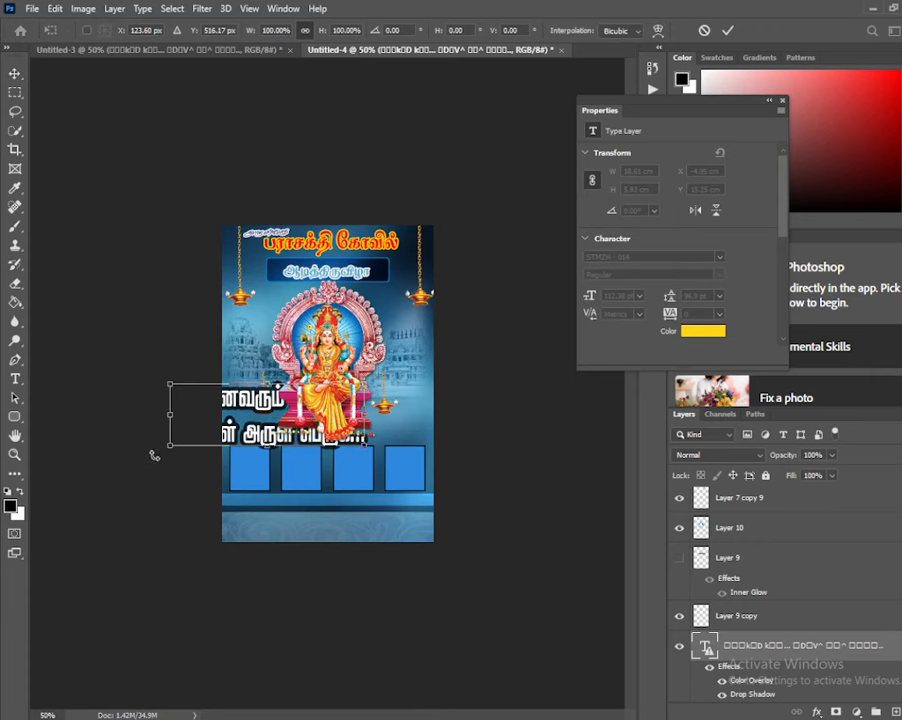
left_click_drag(172, 383, 224, 421)
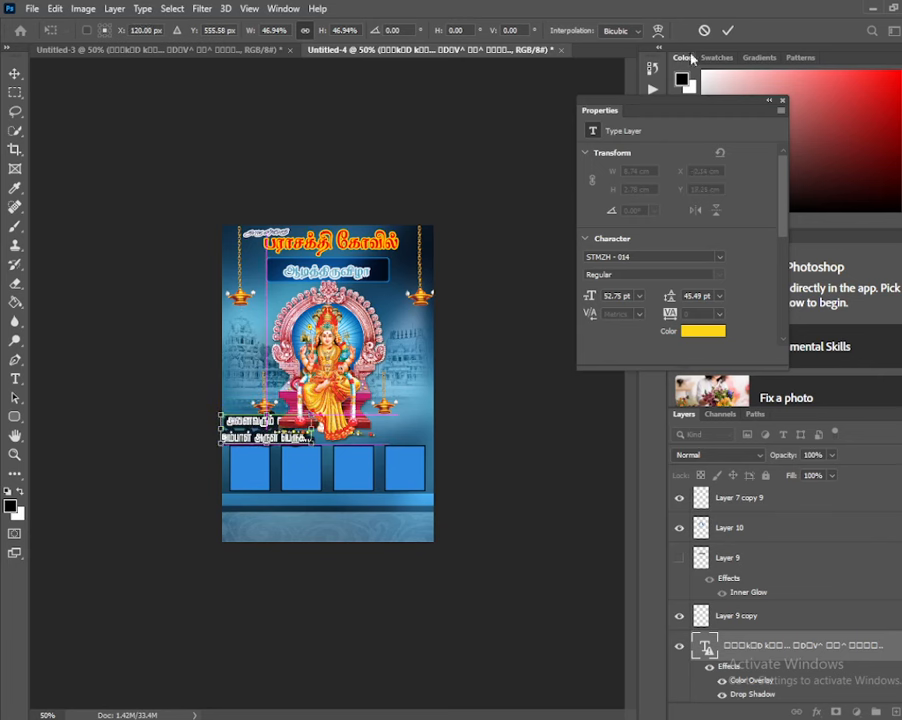
key("Return")
key("ctrl+plus")
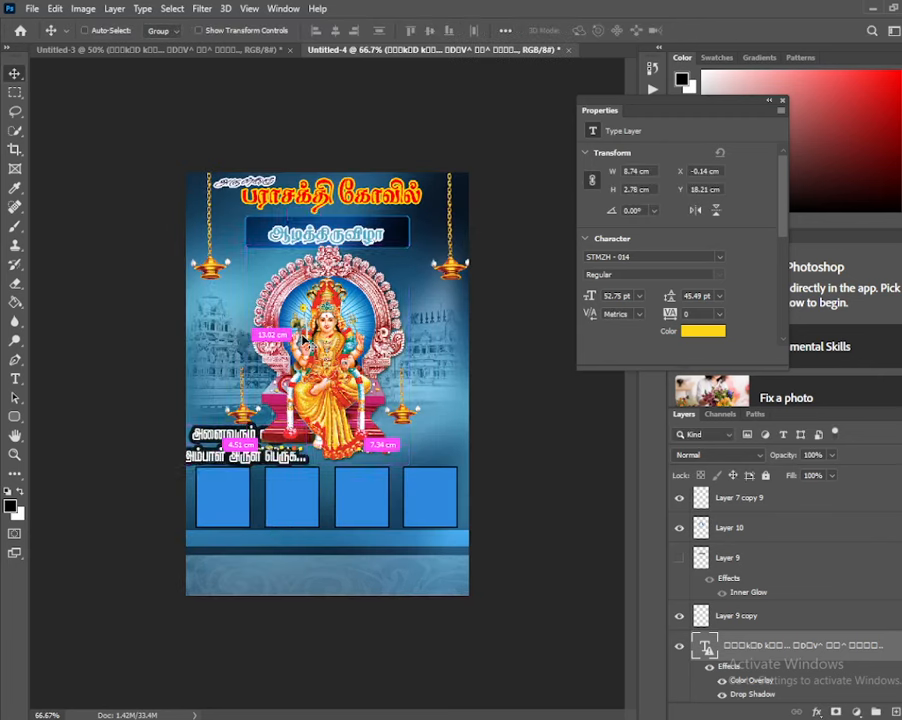
key("ctrl+plus")
Move the small lamp from the throne's left side to the right side, beside the other small lamp.
left_click_drag(135, 300, 503, 335)
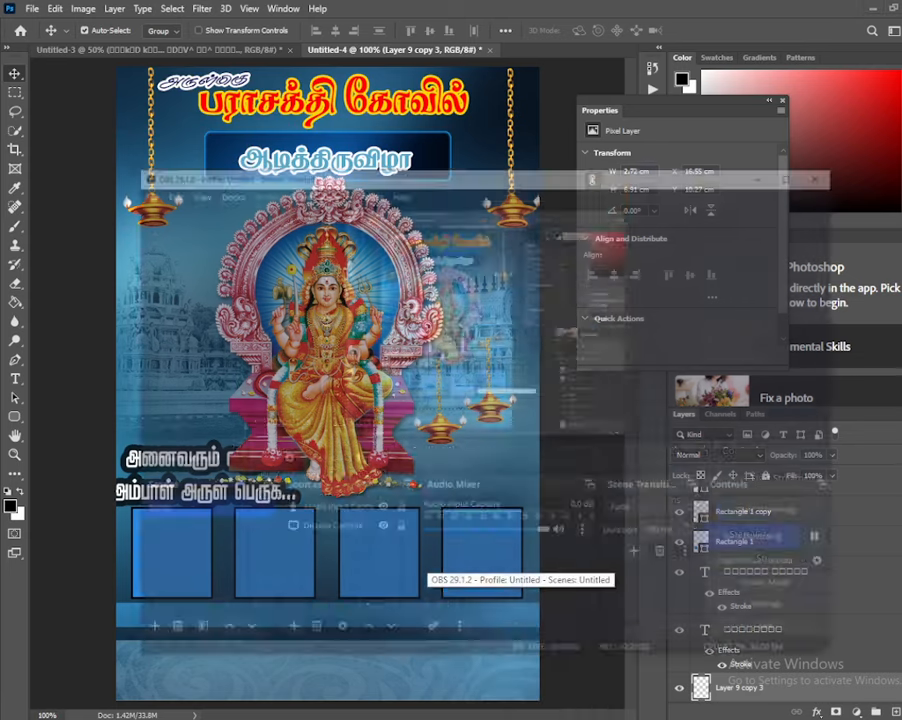
left_click(530, 660)
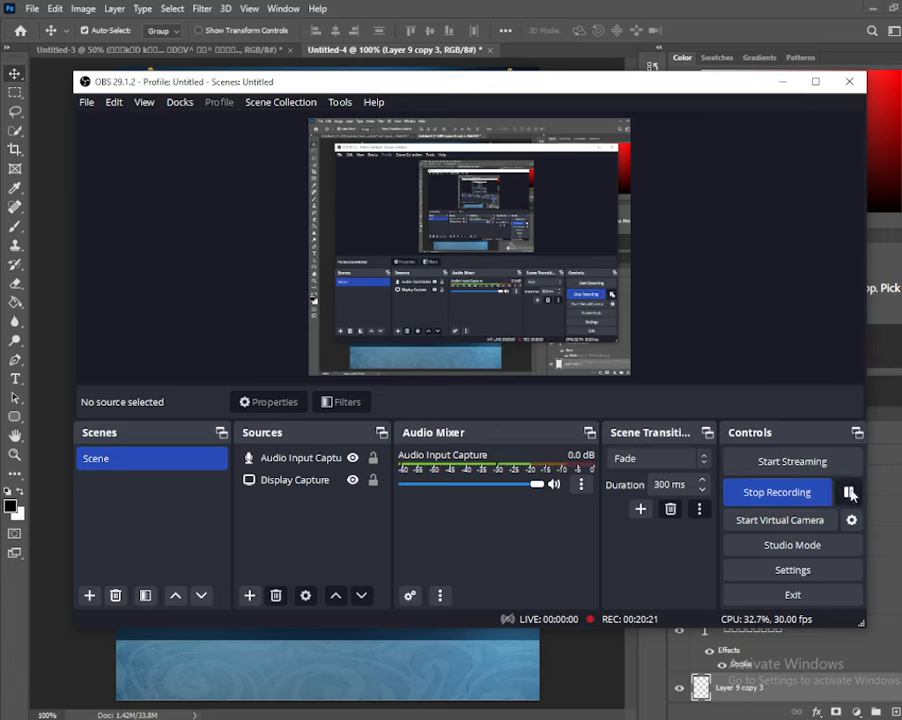
left_click(780, 83)
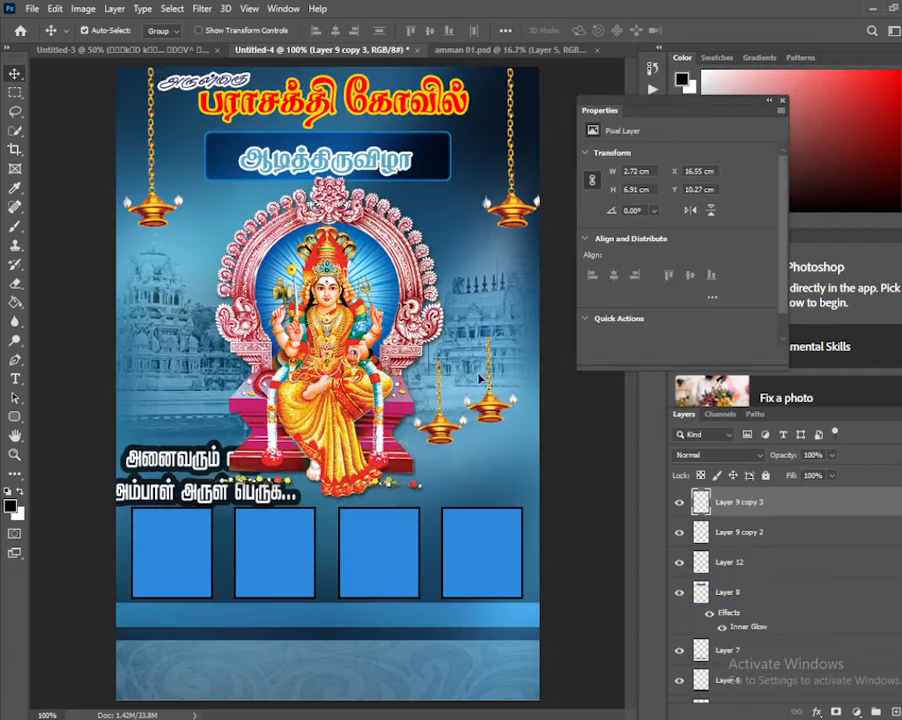
Move the outer small lamp up to the title bar's right end, and shift the title bar and its text slightly up and left.
left_click_drag(480, 378, 419, 148)
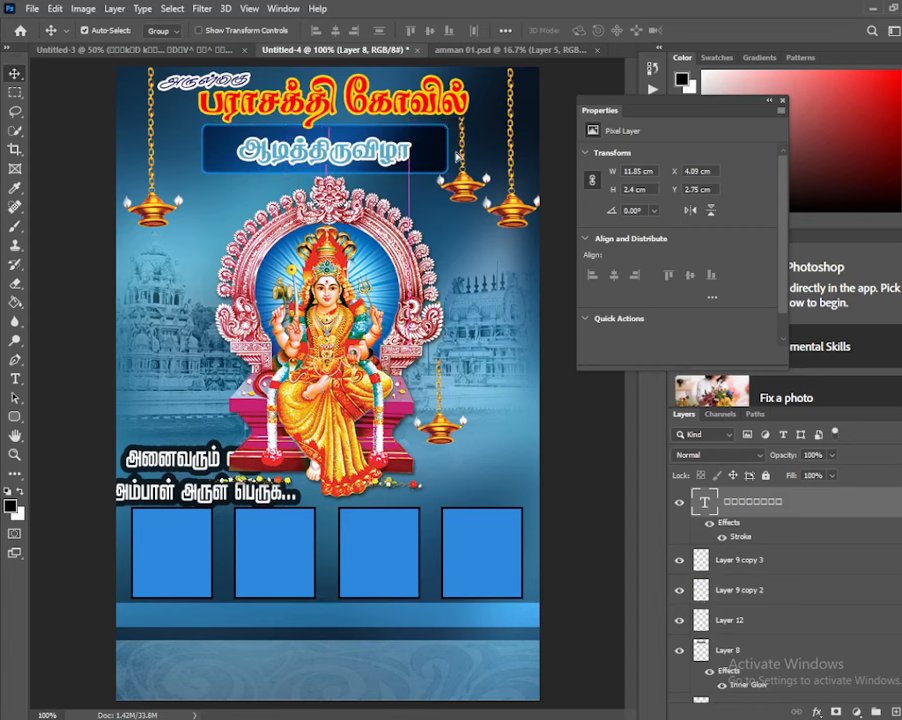
left_click(430, 160)
left_click_drag(430, 160, 399, 163)
left_click(409, 163)
key("alt+Tab")
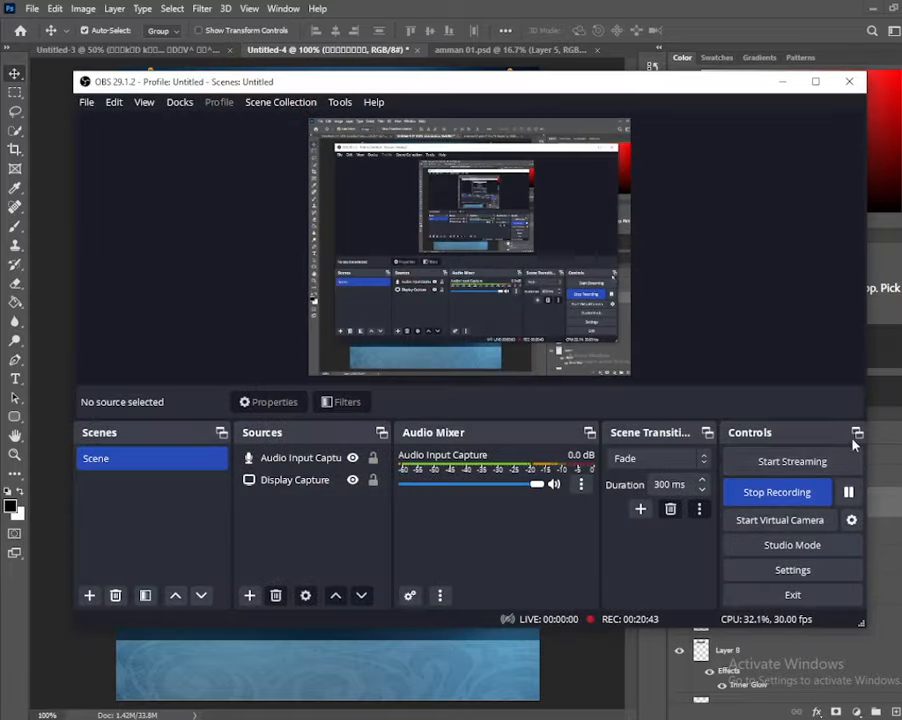
left_click(782, 82)
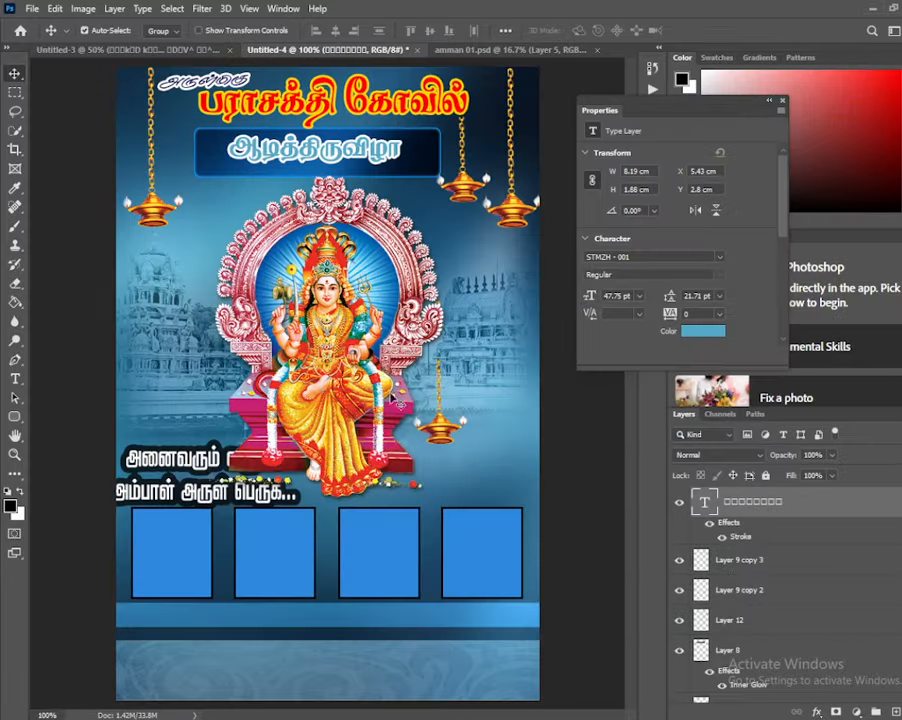
Delete the two small lamps, one beside the title bar and one beside the throne's base.
mouse_move(459, 185)
left_mouse_down()
mouse_move(467, 183)
mouse_move(463, 190)
left_mouse_up()
key("Delete")
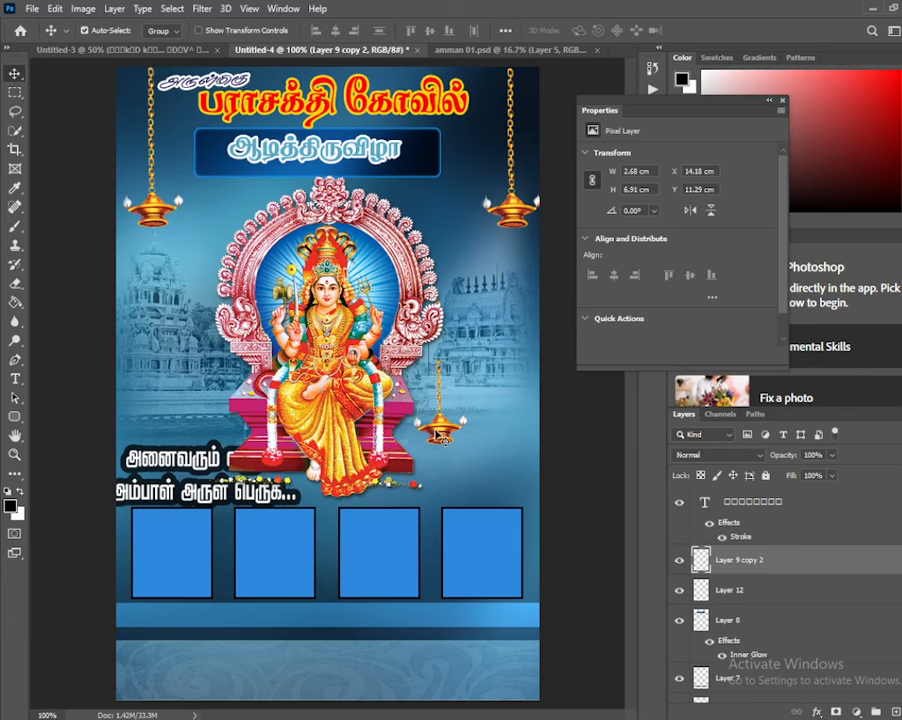
key("Delete")
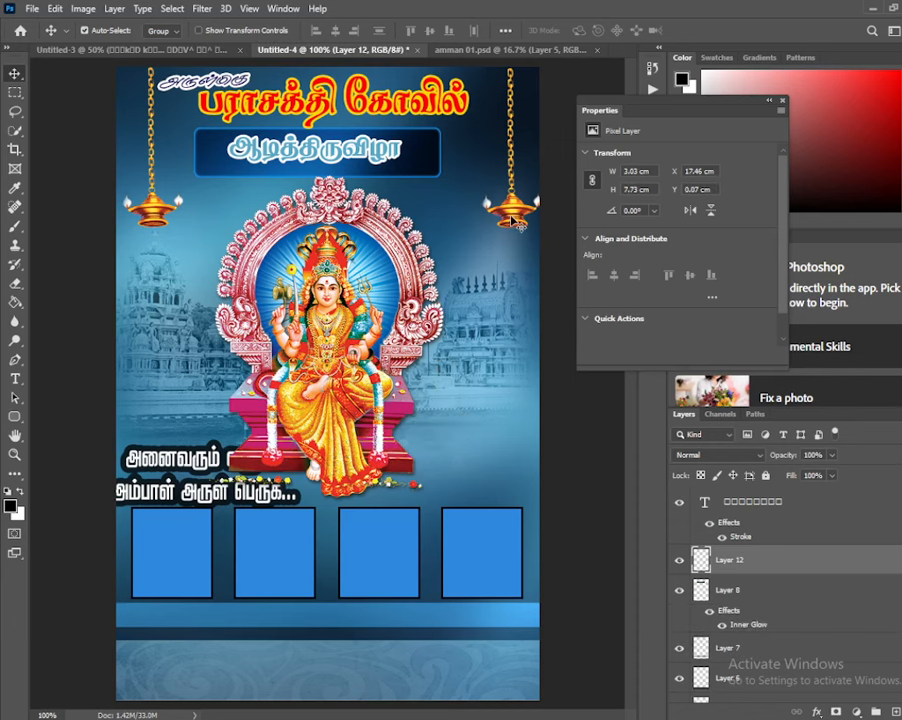
Nudge the large right-hand lamp slightly left and place a duplicate of it lower and closer to the goddess.
left_click_drag(513, 212, 510, 213)
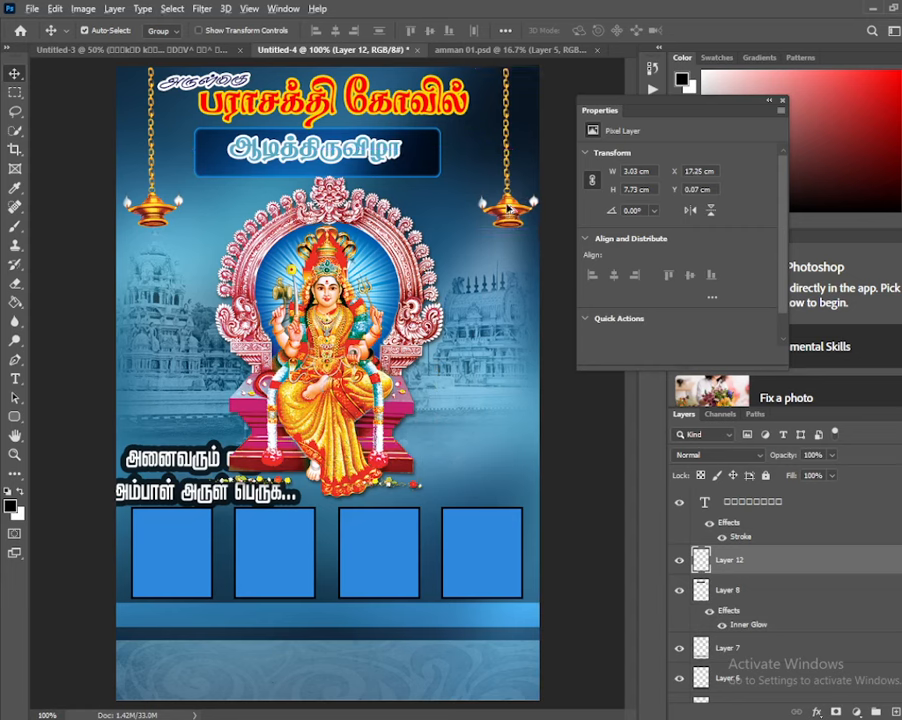
left_click_drag(507, 207, 463, 248)
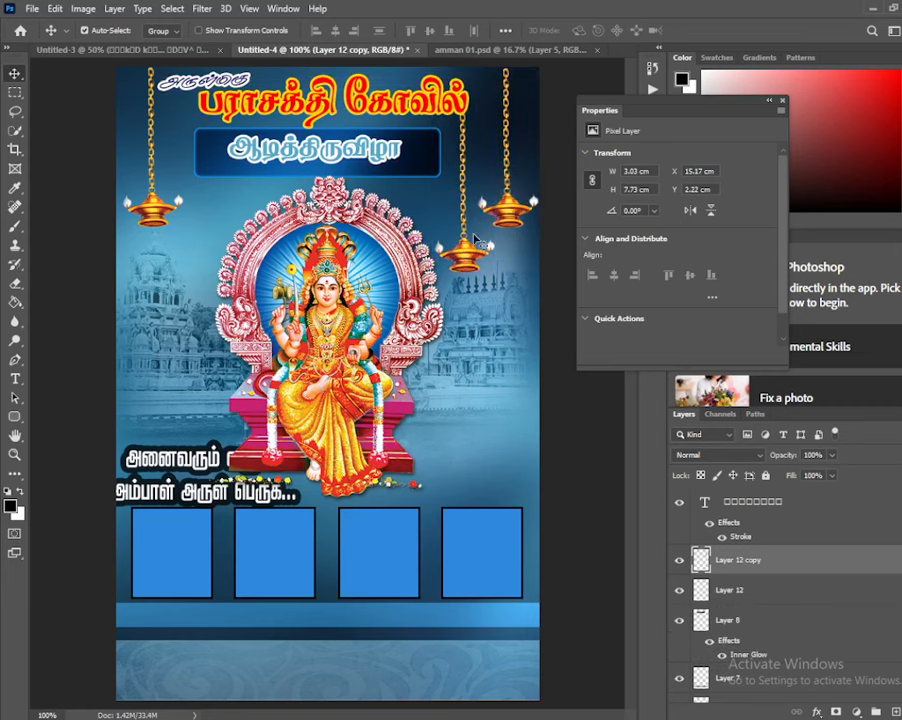
Duplicate the large left-hand lamp lower and closer to the goddess, and move the copy's layer directly above Layer 1.
left_click(158, 214)
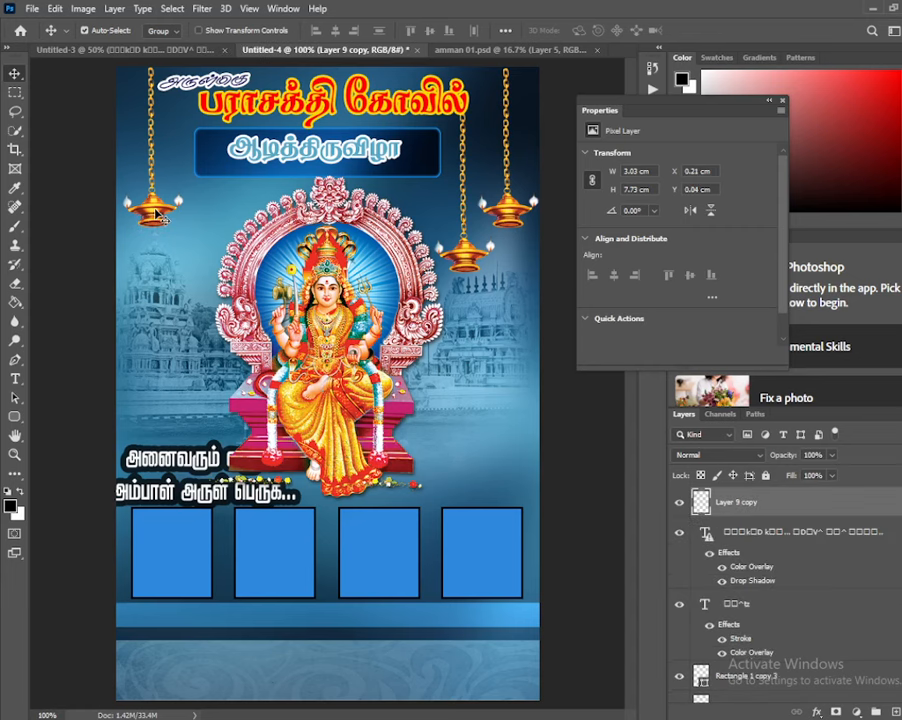
left_click_drag(158, 214, 205, 243)
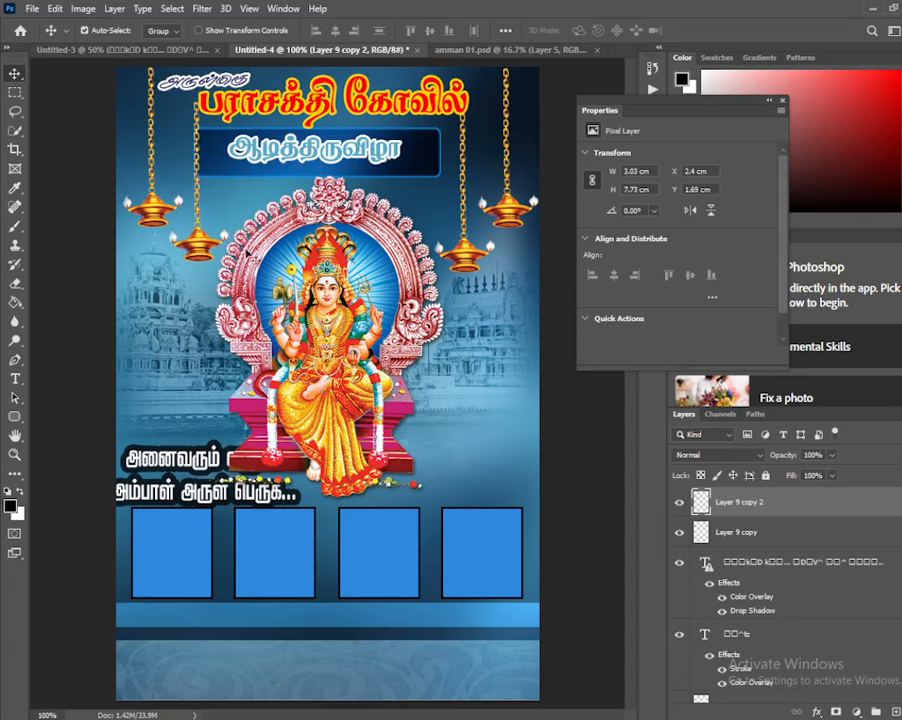
left_click_drag(807, 503, 766, 598)
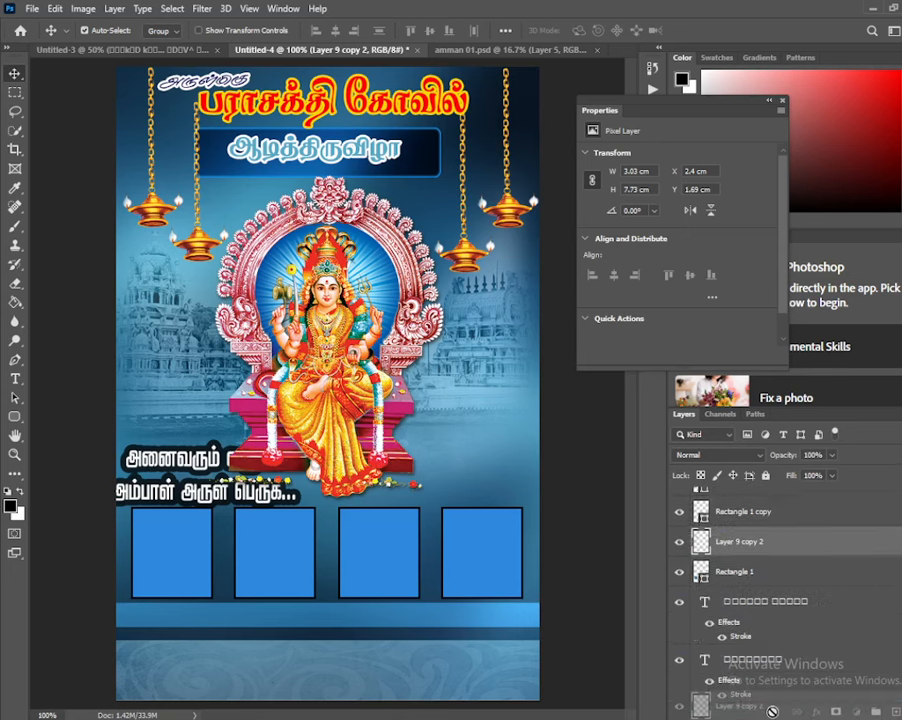
left_click_drag(772, 711, 774, 648)
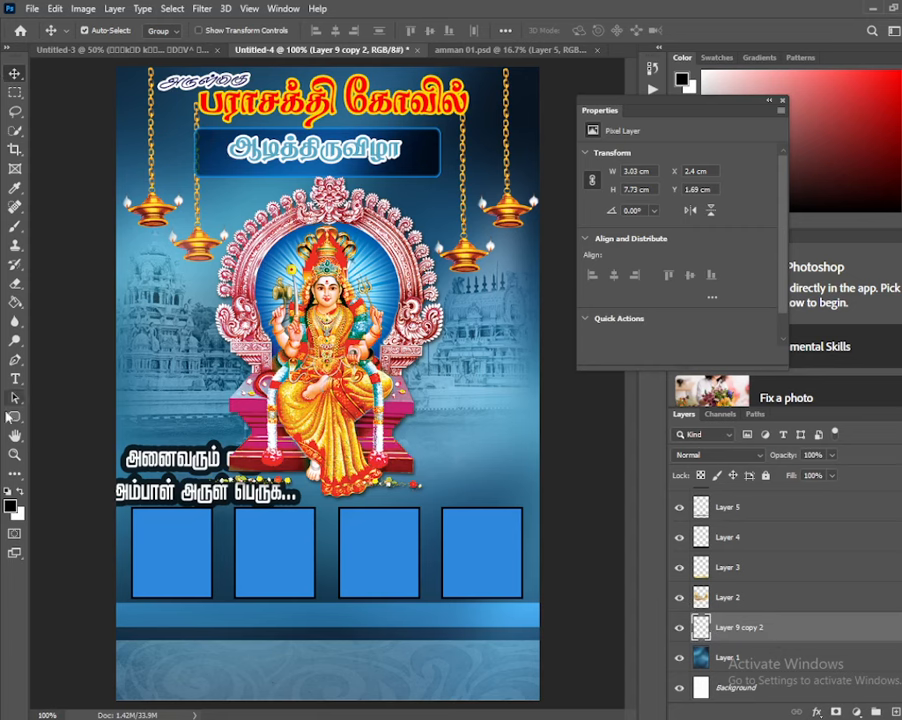
Set the Eraser's brush size to 53 px and return to the Move tool.
key("e")
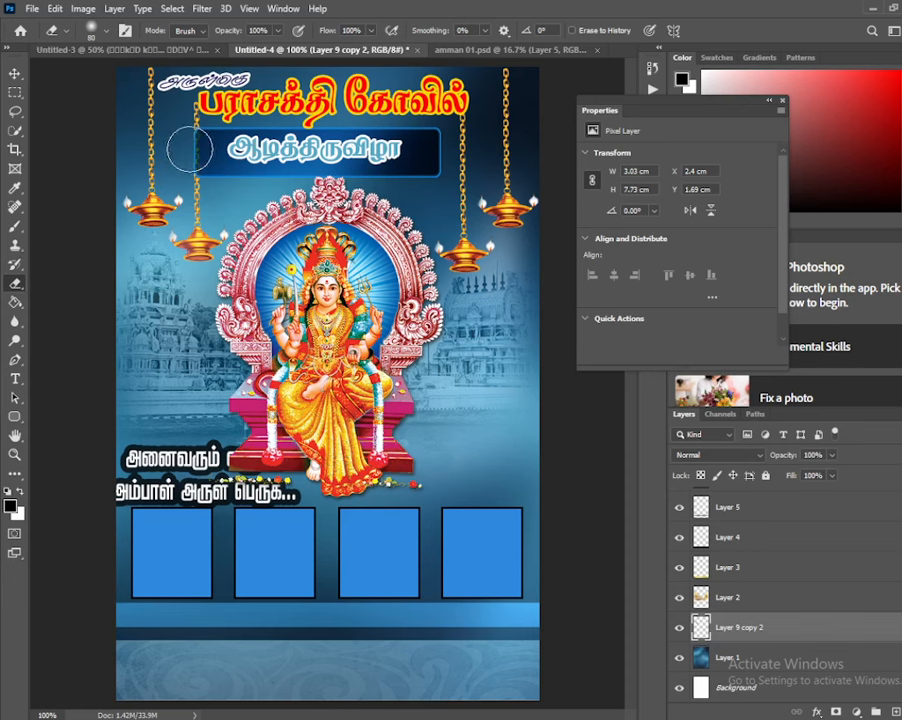
left_click(90, 28)
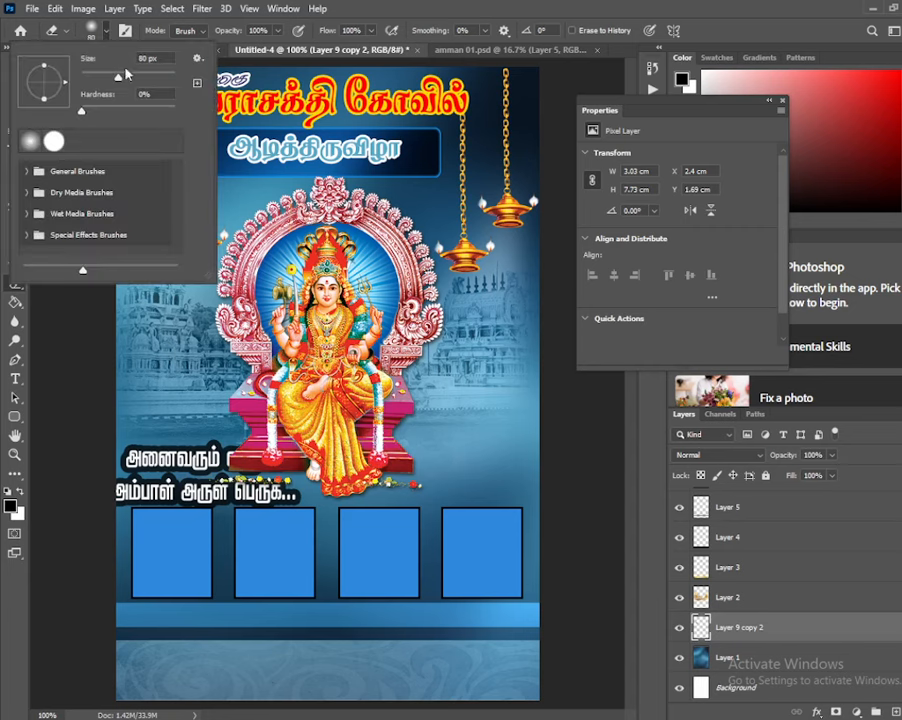
left_click_drag(115, 79, 109, 74)
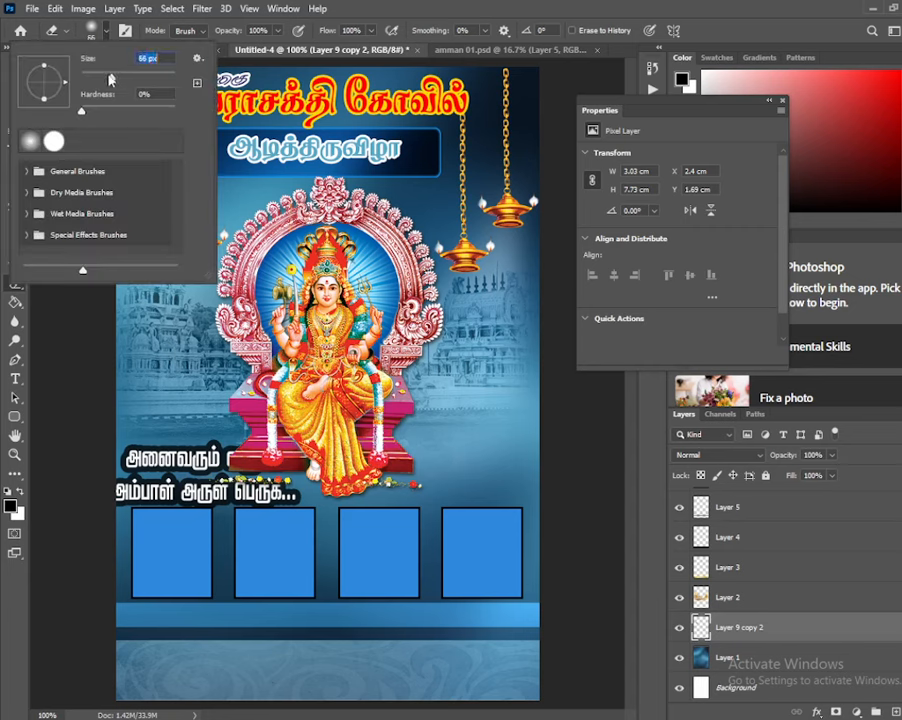
left_click(76, 373)
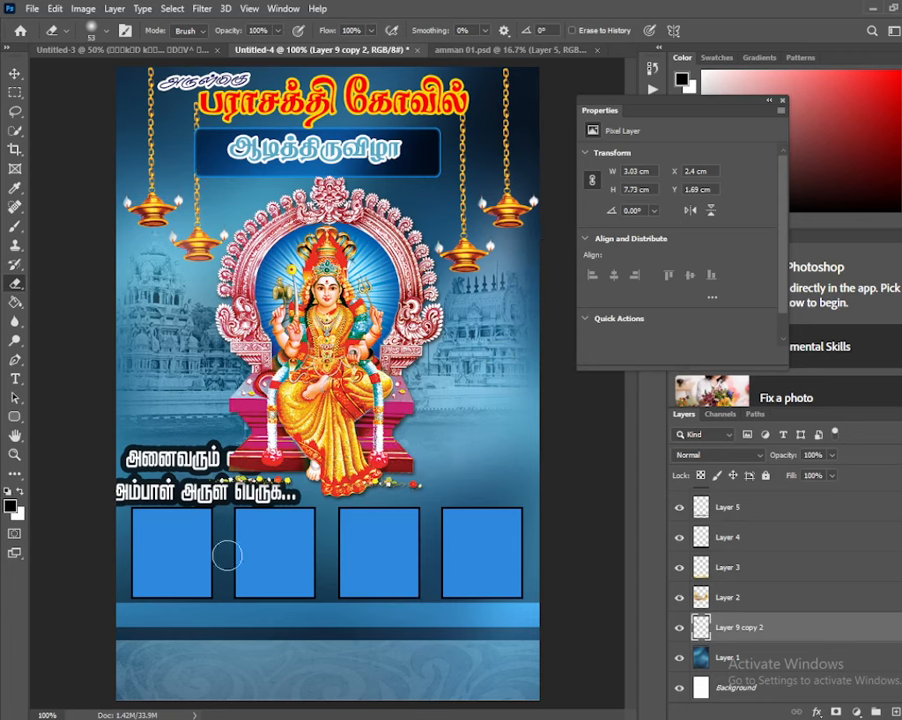
left_click(15, 73)
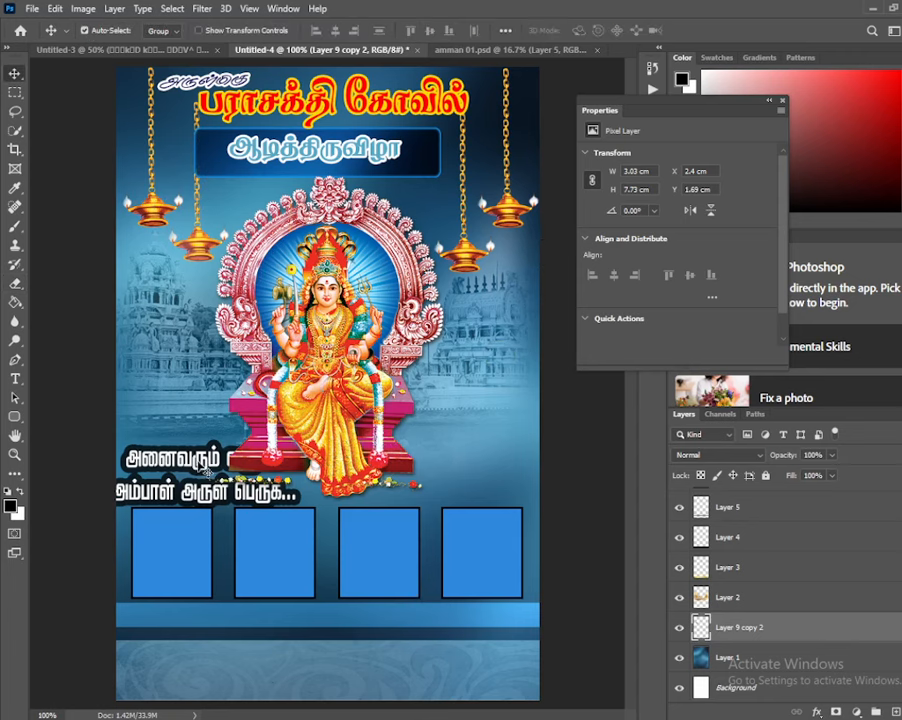
Move the invitation text up beside the throne's base and scale it to 83.60% using its existing pixel data.
left_click_drag(207, 463, 196, 418)
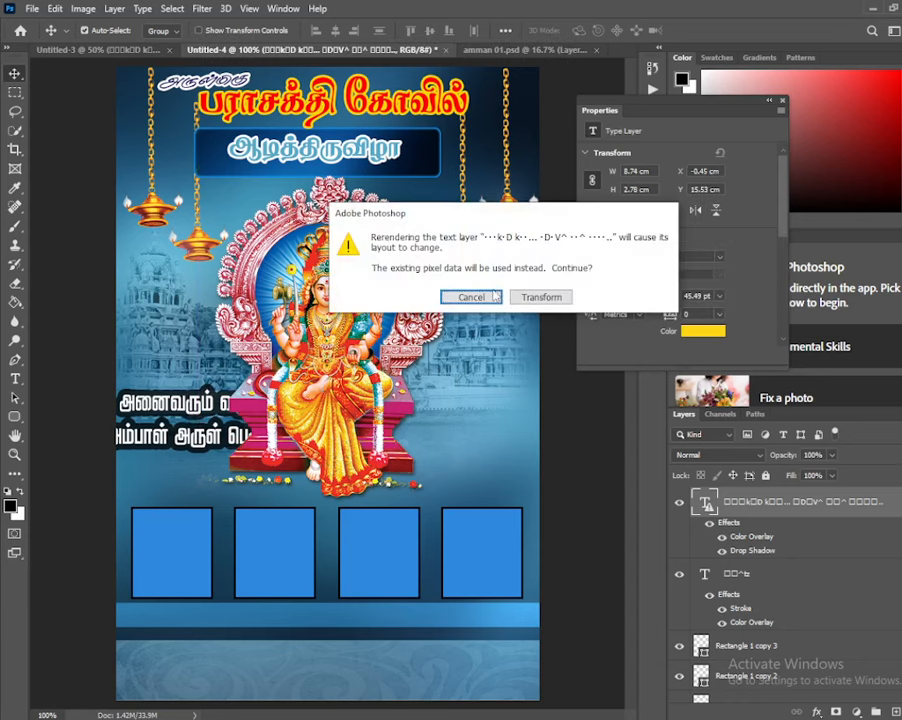
left_click(494, 296)
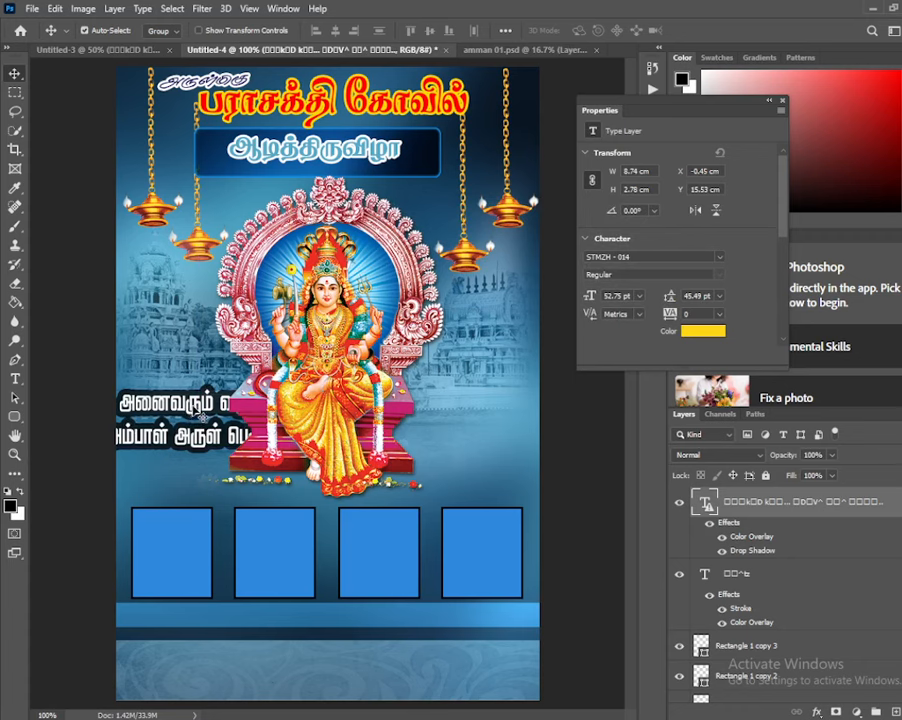
key("ctrl")
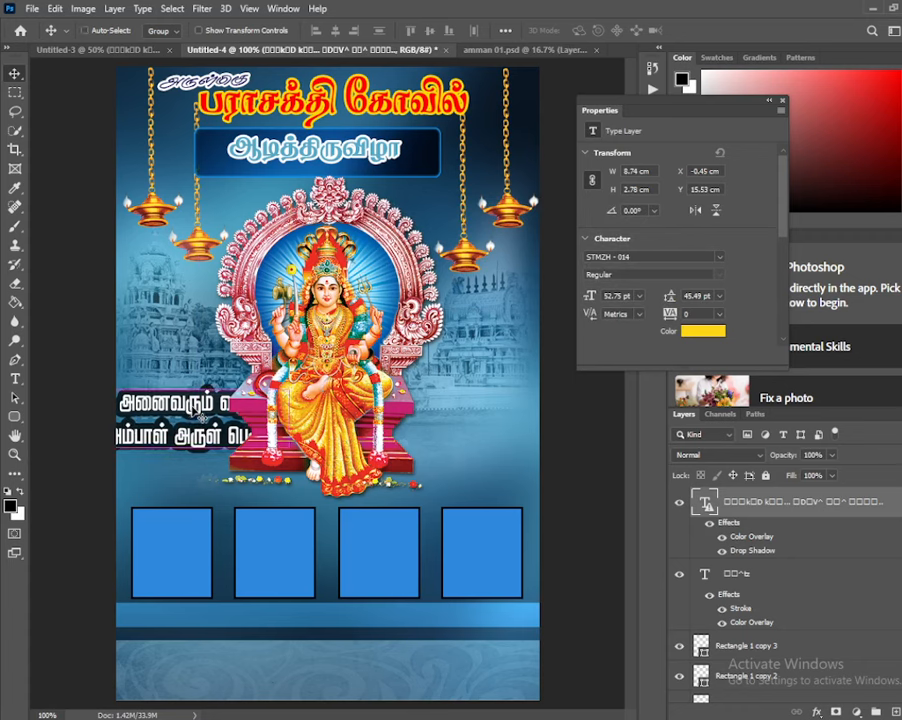
key("ctrl+t")
left_click(535, 297)
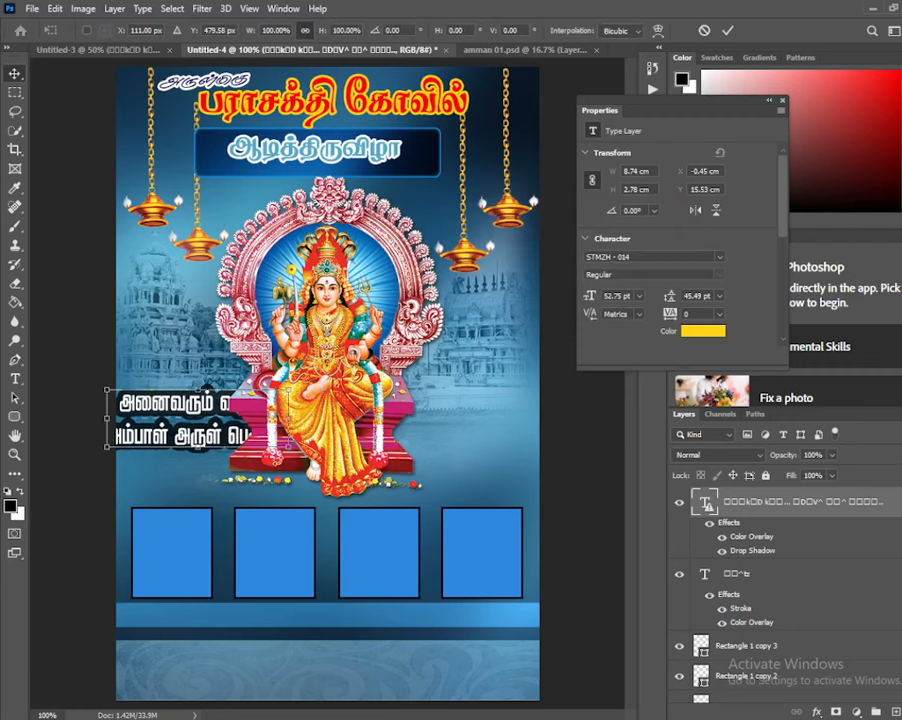
left_click_drag(100, 386, 161, 406)
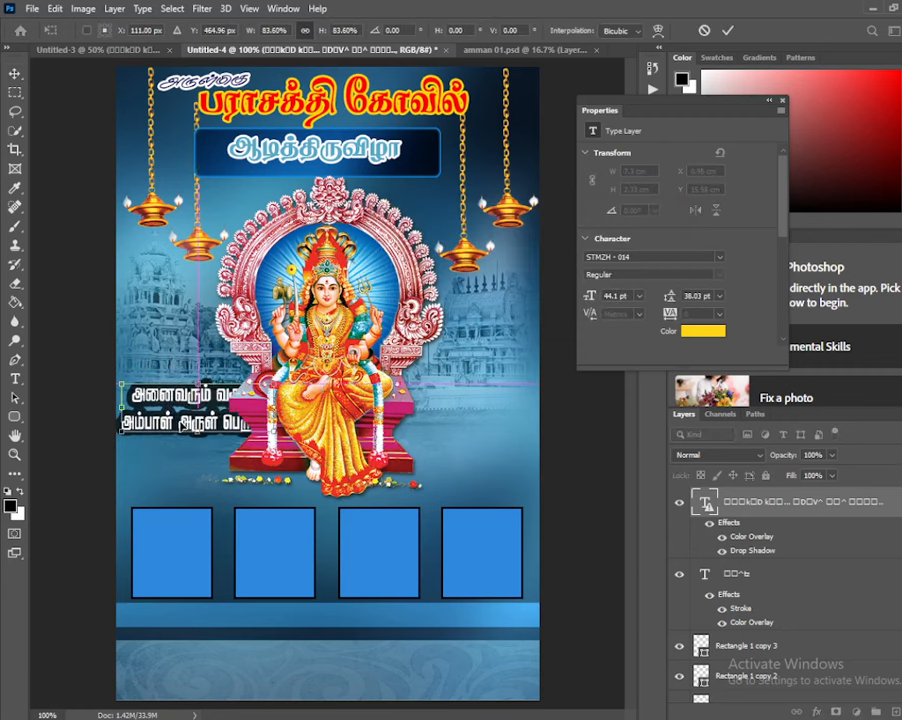
key("Return")
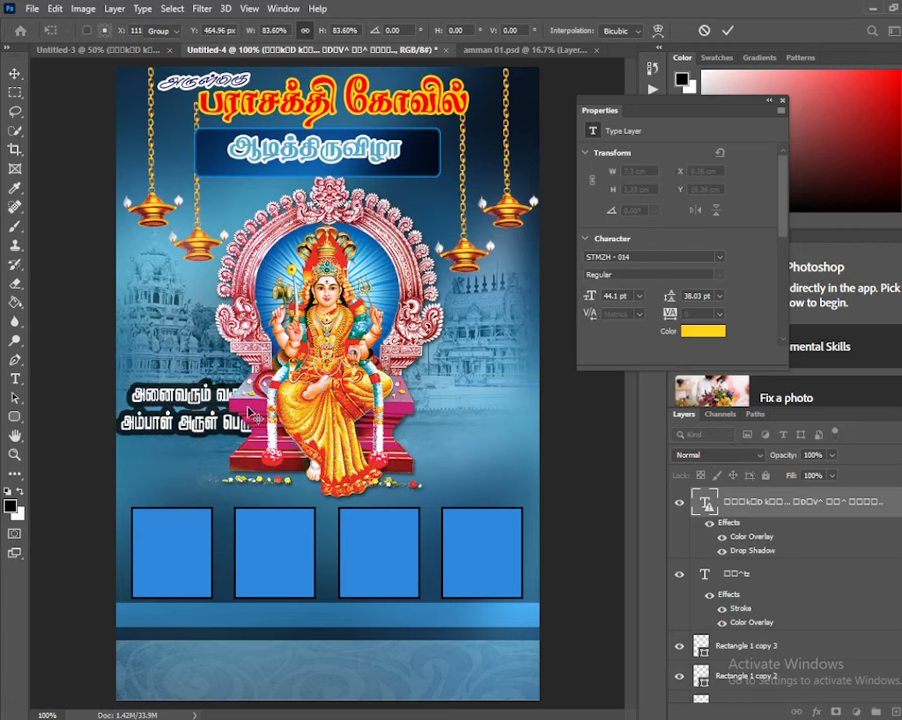
Nudge the goddess slightly up and right, and shrink the invitation text to 30.05 pt so it fits left of the throne.
mouse_move(297, 357)
left_mouse_down()
mouse_move(313, 358)
mouse_move(304, 350)
left_mouse_up()
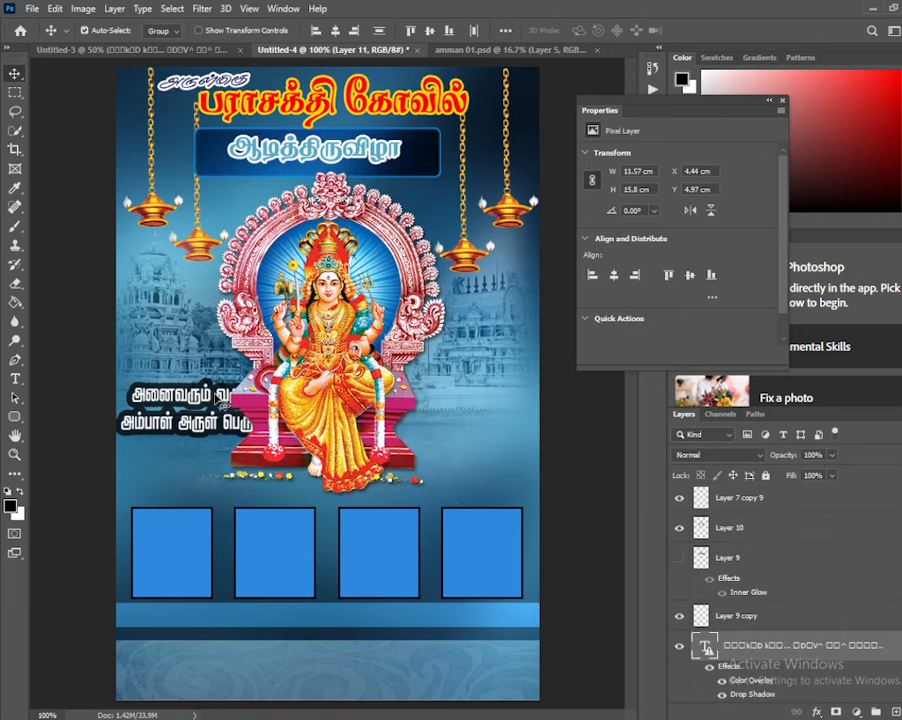
left_click(220, 398)
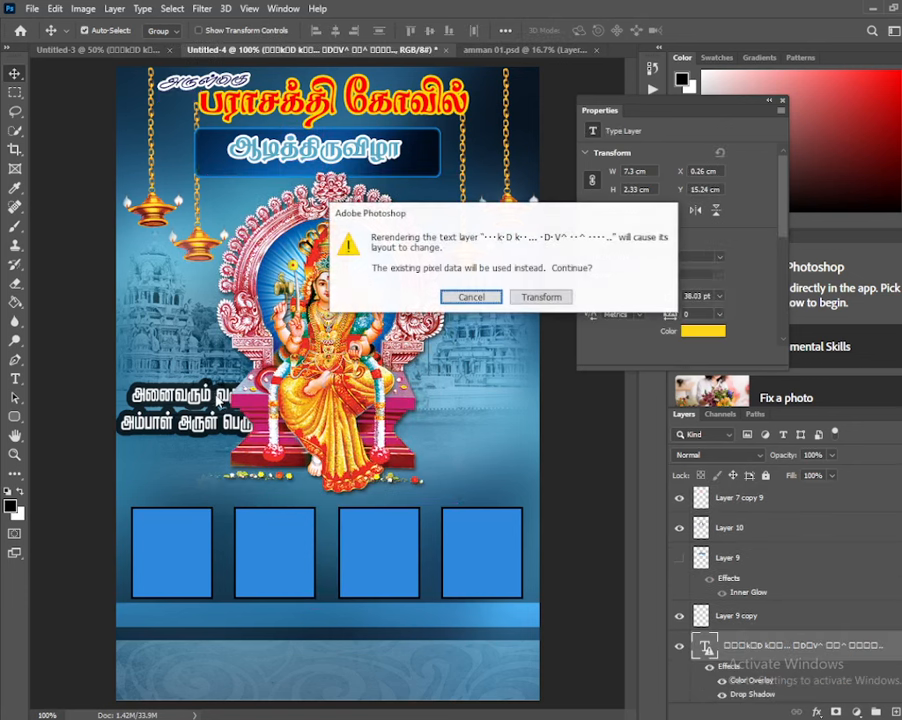
left_click(537, 294)
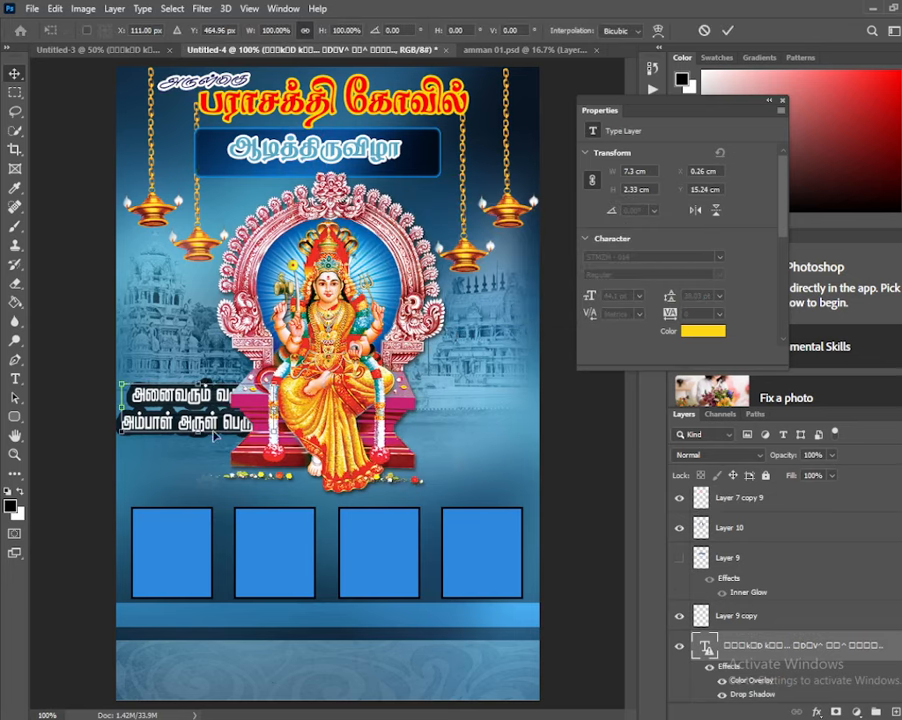
left_click_drag(268, 430, 231, 417)
key("Return")
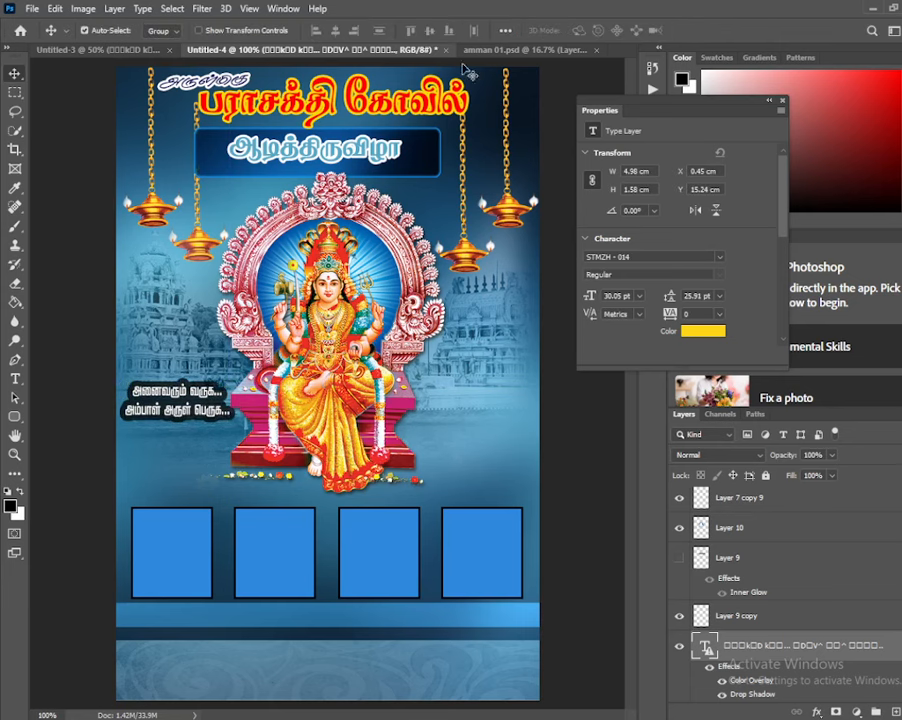
Copy the three-line welcome text from Untitled-3 into the Untitled-4 poster and scale it to 23.43% using its existing pixel data.
left_click(55, 51)
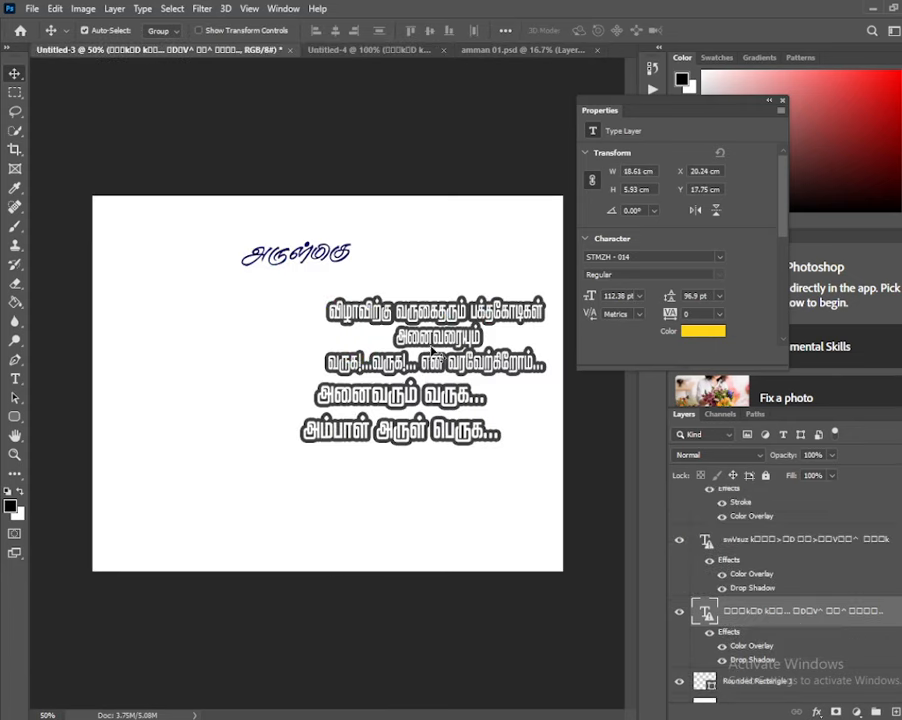
left_click_drag(433, 349, 324, 260)
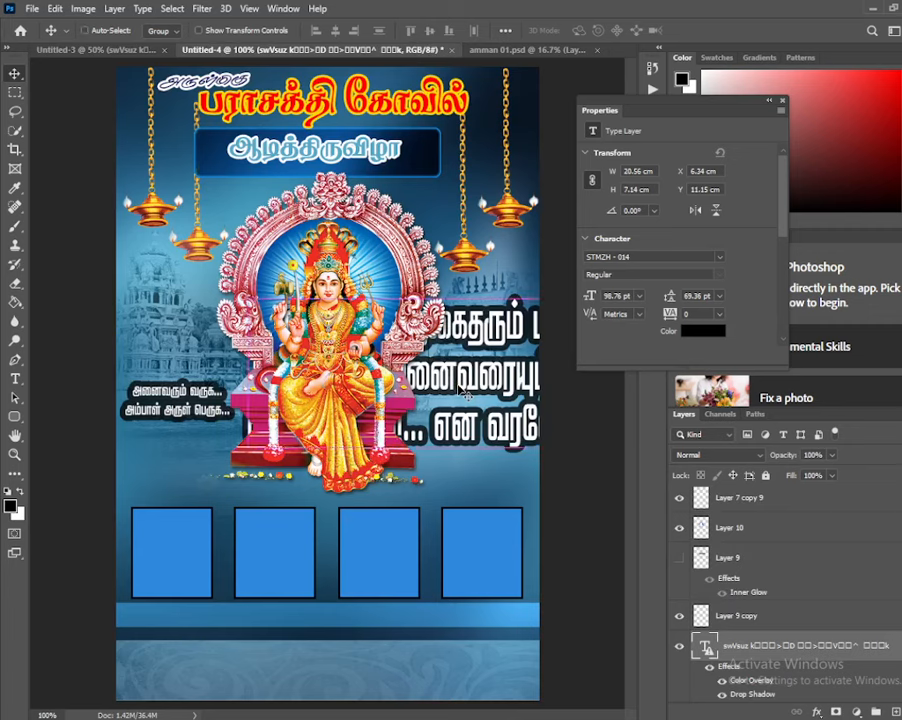
key("ctrl+t")
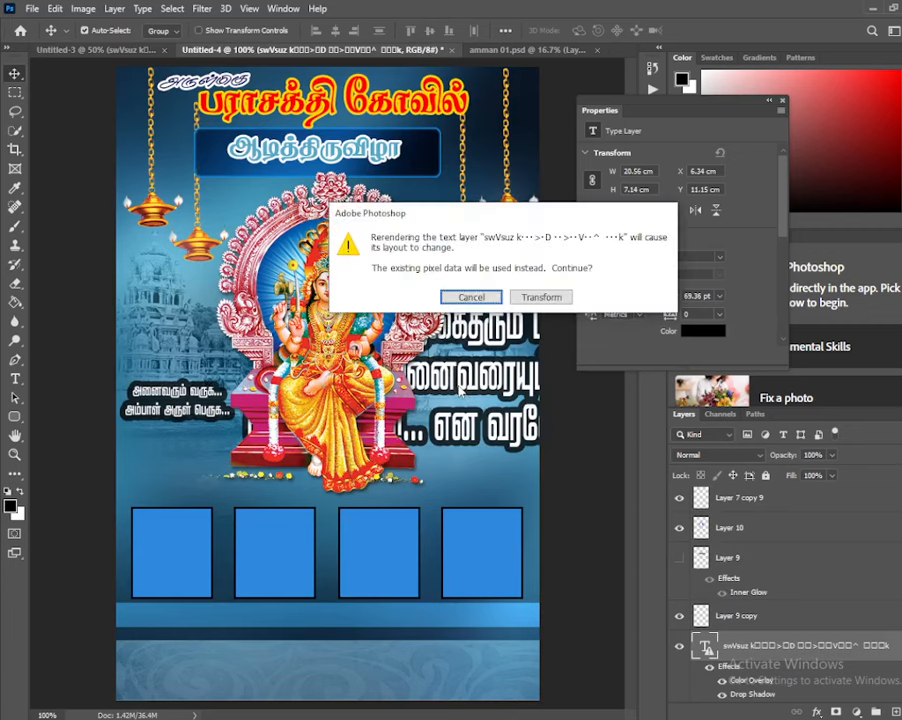
left_click(545, 298)
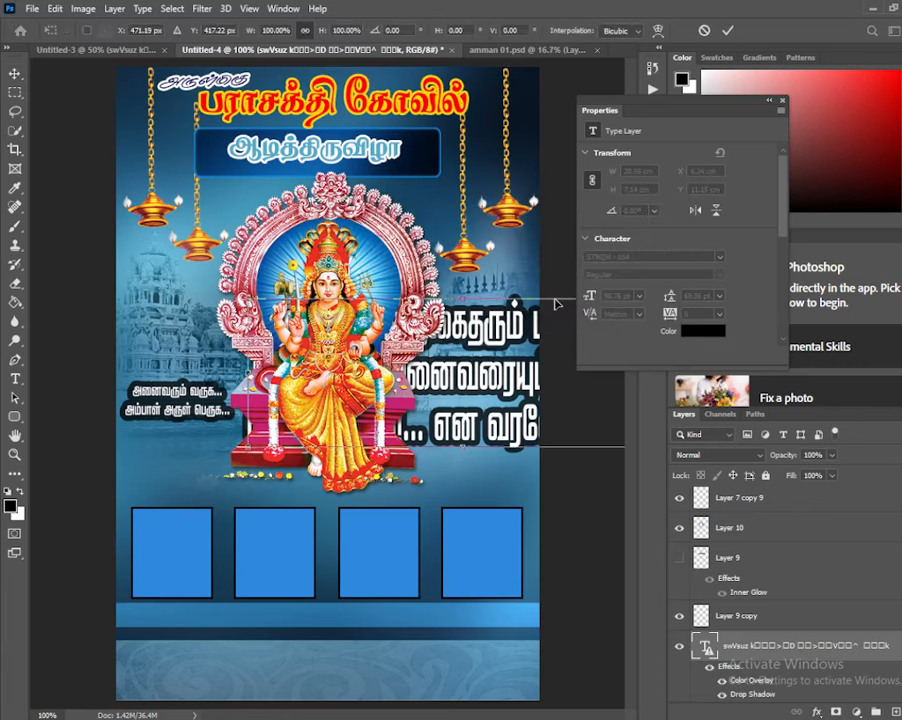
key("ctrl+minus")
key("ctrl+minus")
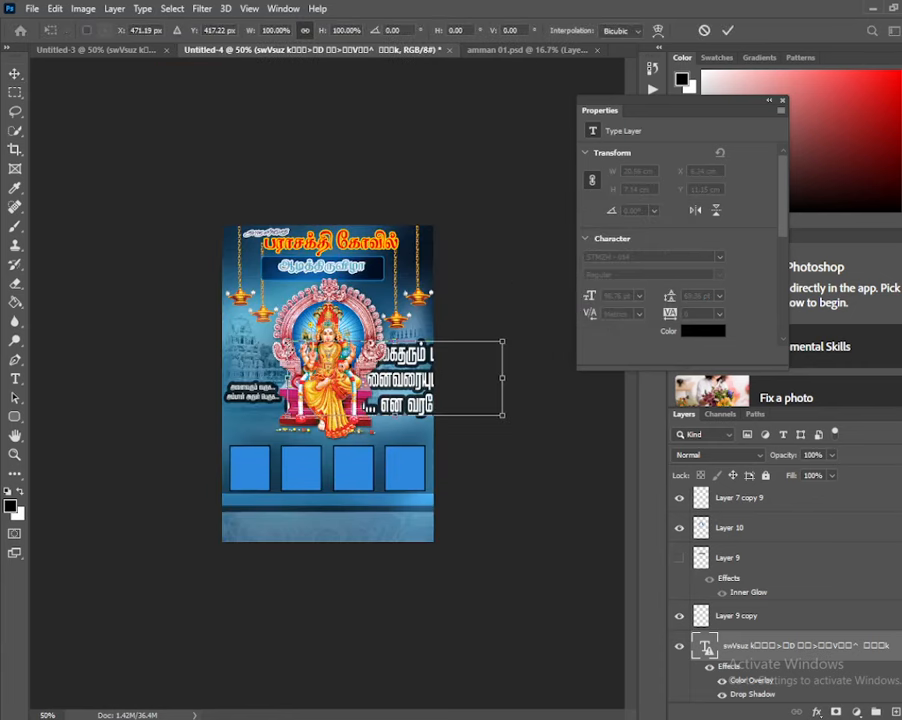
left_click_drag(288, 341, 382, 374)
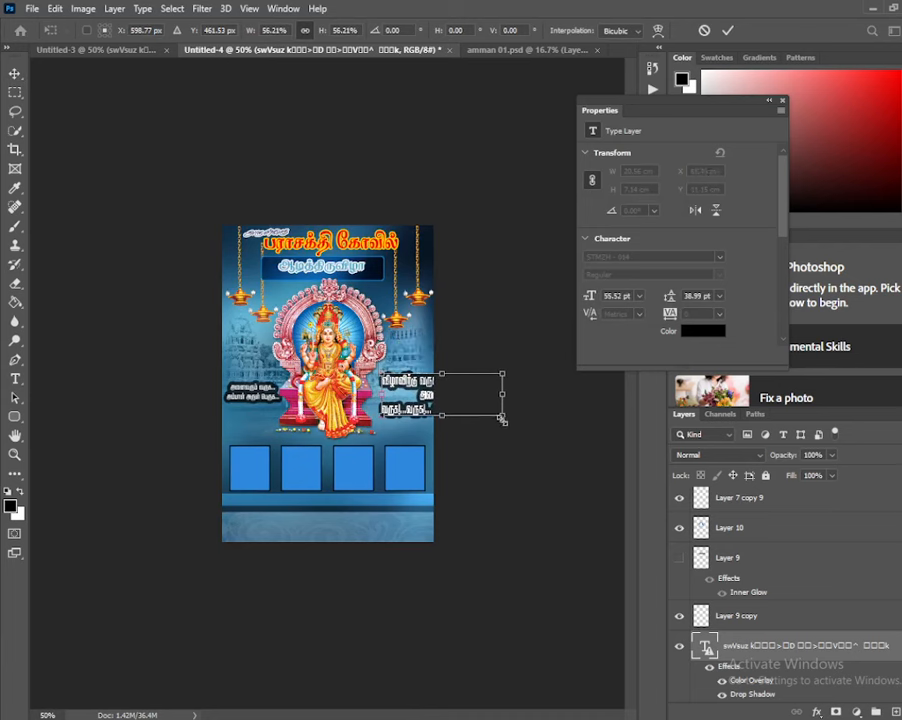
left_click_drag(501, 416, 420, 391)
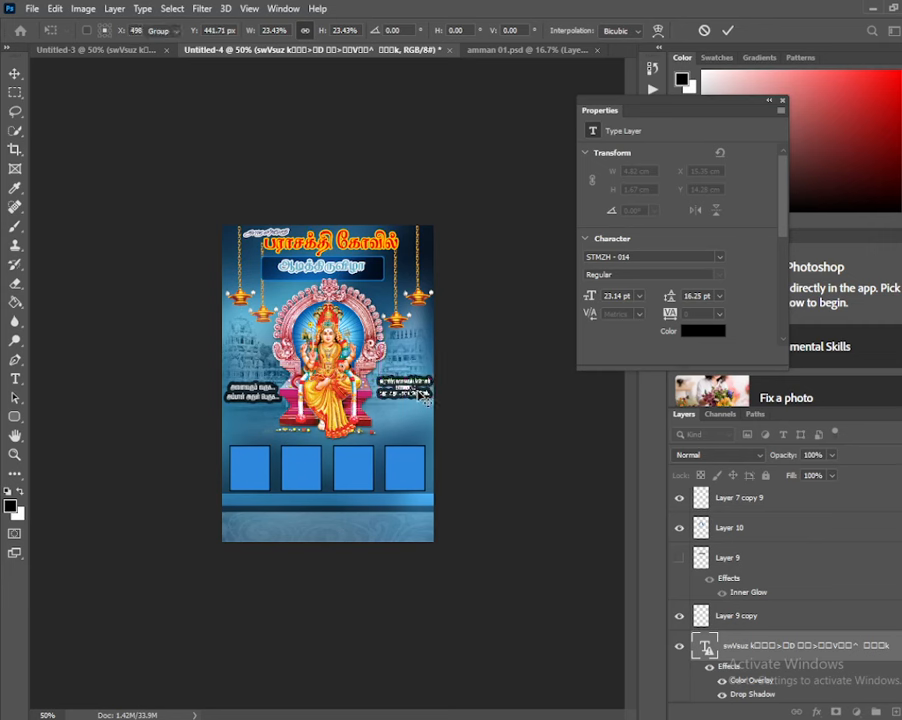
key("Return")
Position the three-line welcome text right of the throne at X 15.17 cm, Y 15.24 cm, level with the left invitation text.
left_click_drag(418, 436, 421, 443)
key("ctrl+plus")
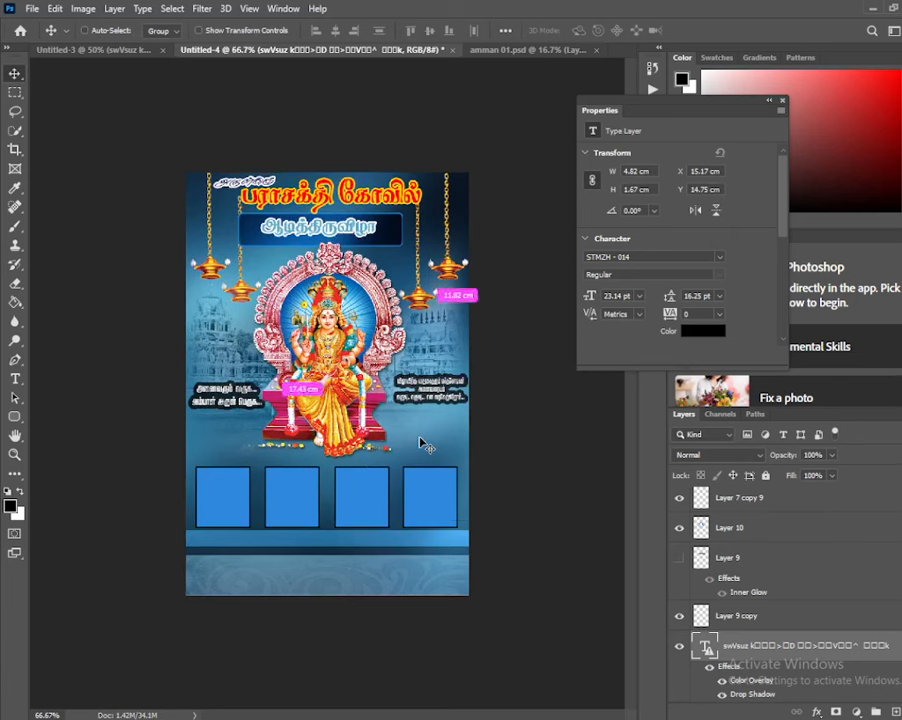
key("ctrl+plus")
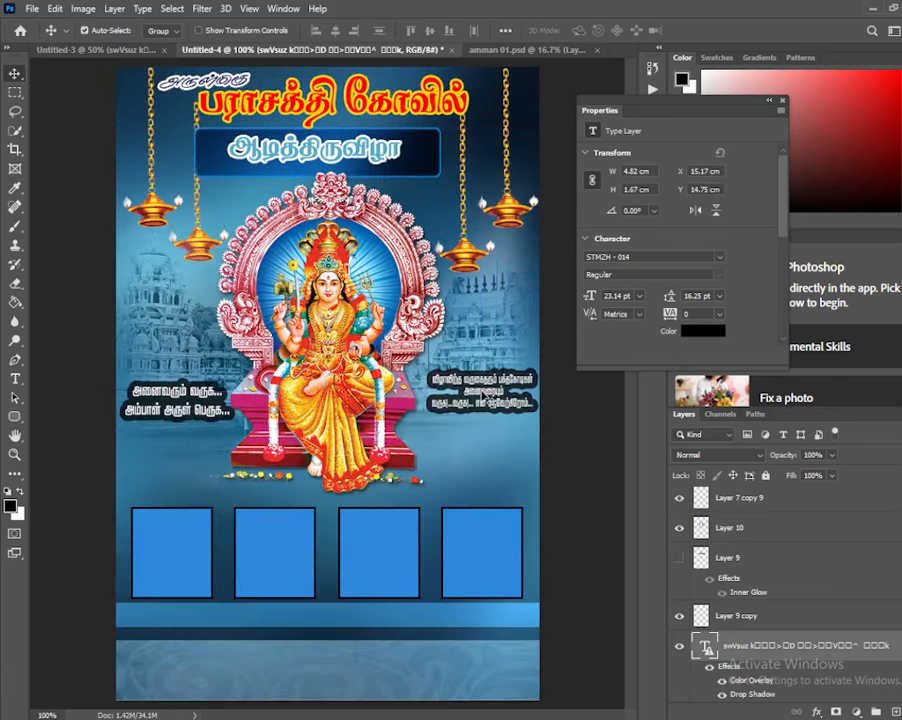
left_click_drag(490, 366, 490, 378)
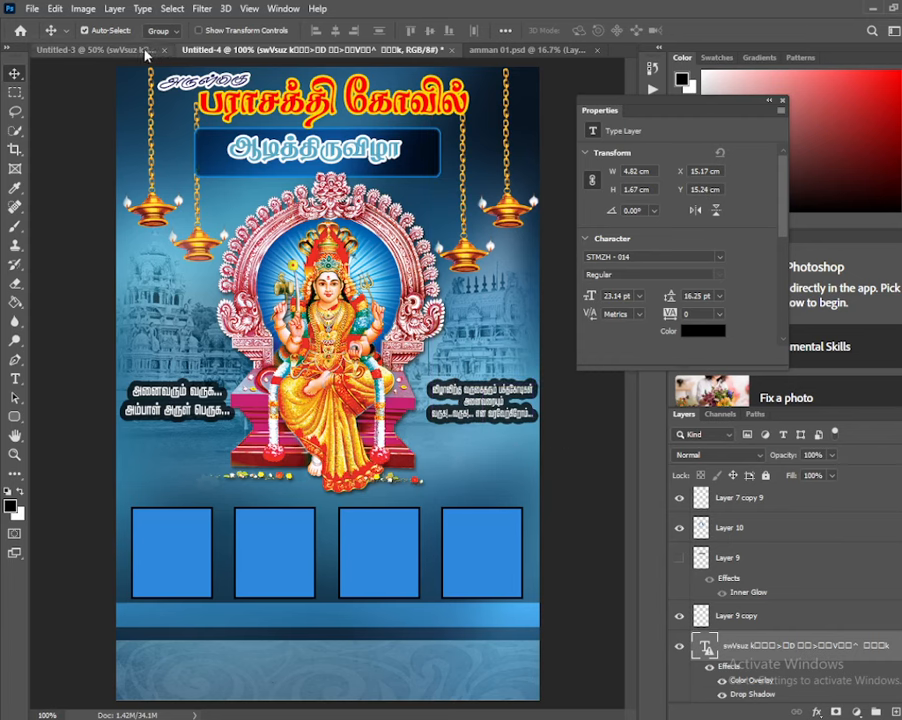
left_click(95, 49)
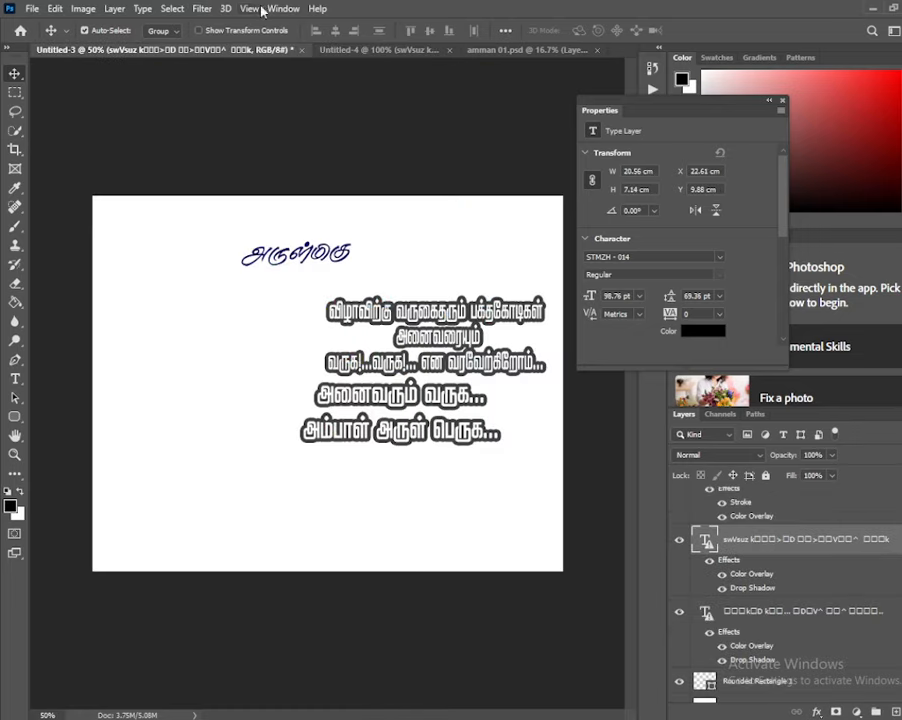
left_click(378, 50)
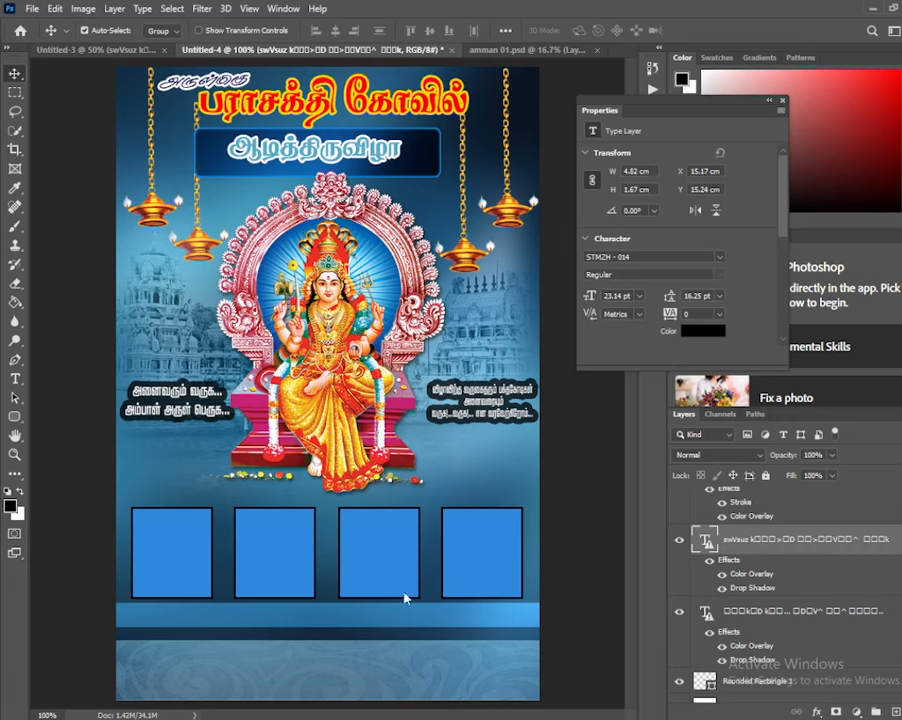
Delete all four blue photo boxes below the goddess.
left_click(261, 579)
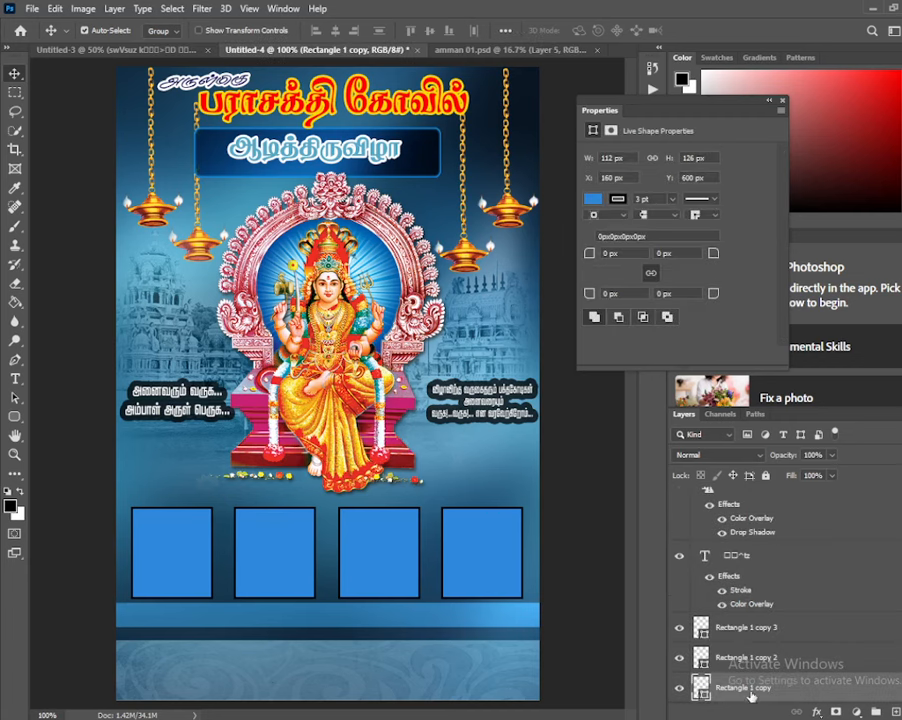
key("Delete")
key("Delete")
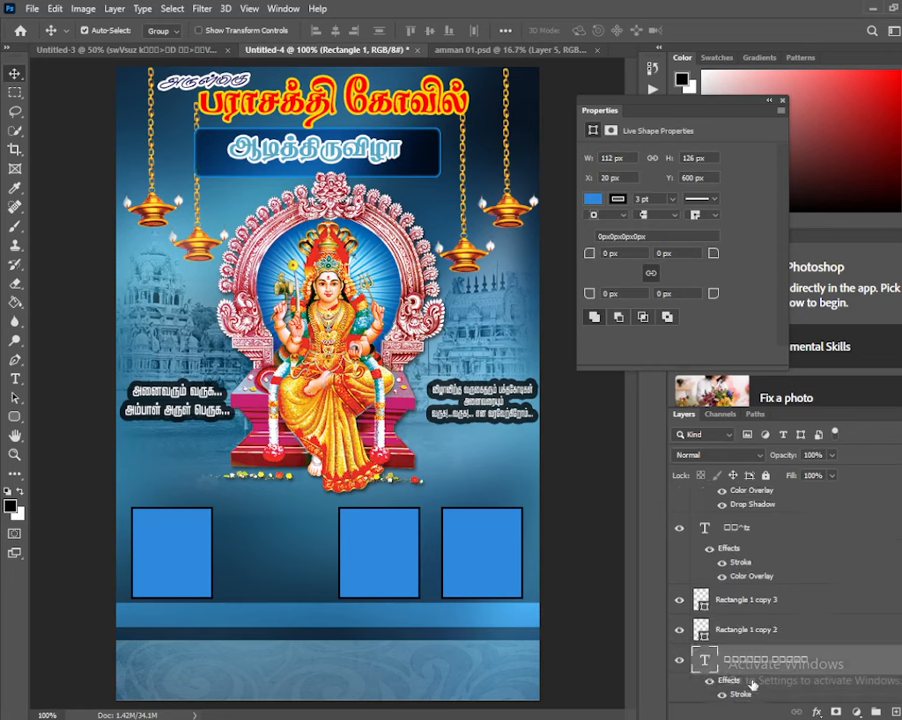
left_click(759, 631)
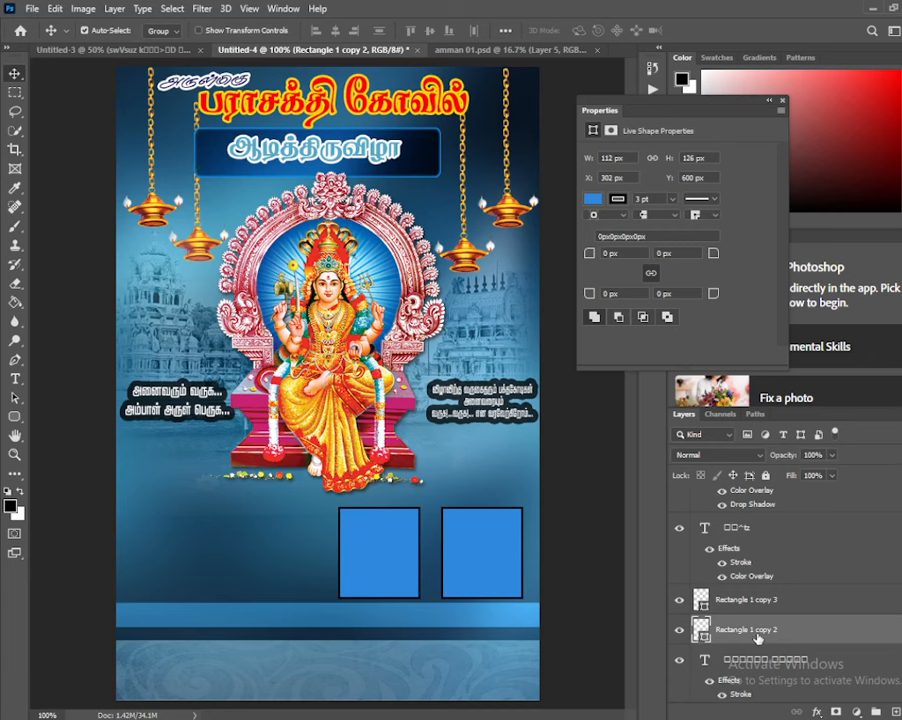
key("Delete")
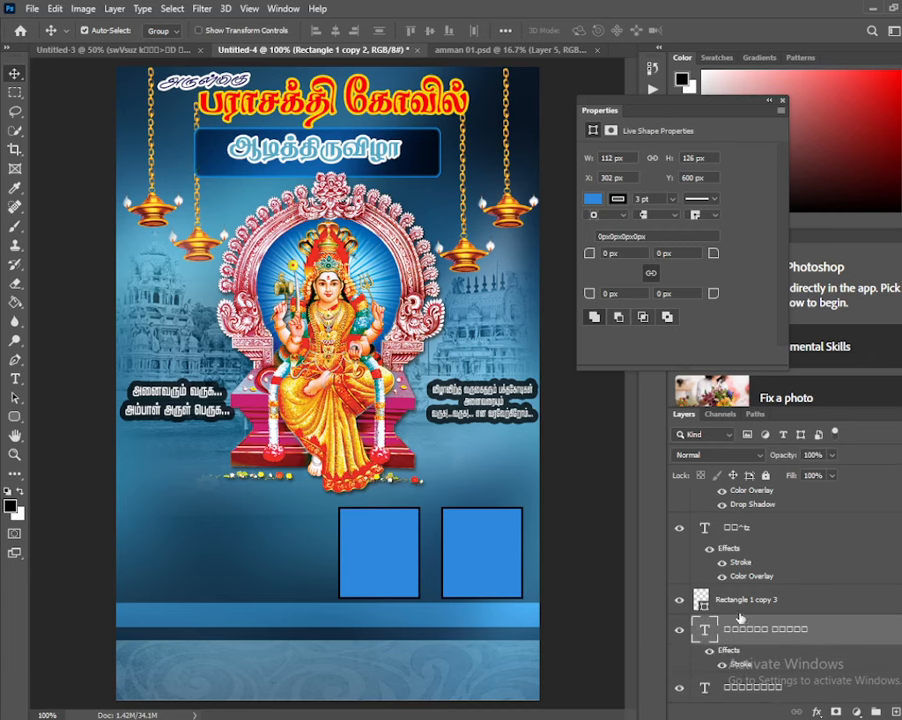
key("Delete")
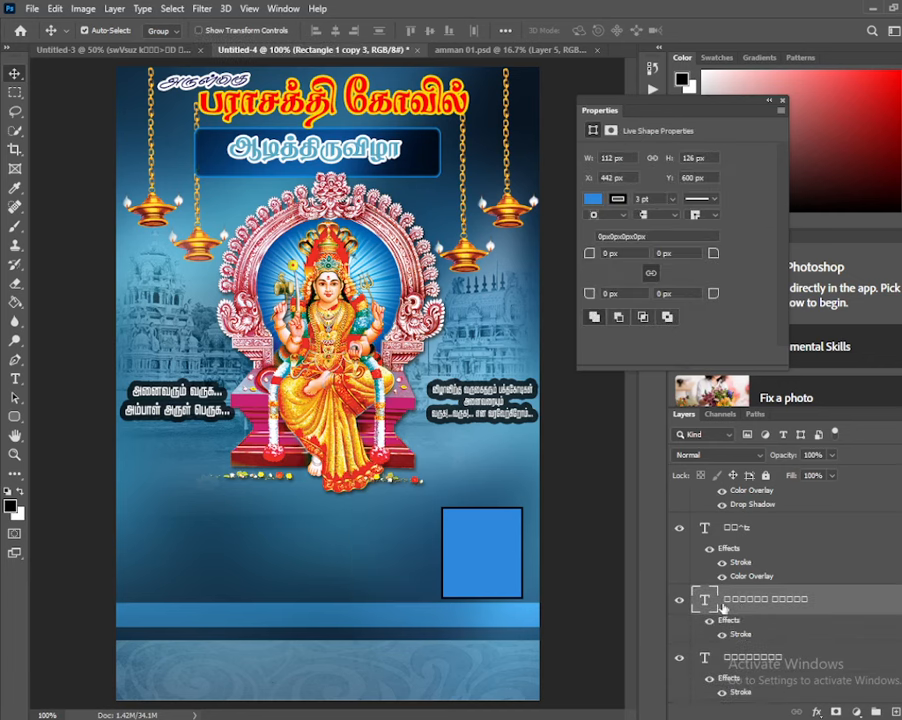
left_click(722, 600)
Draw a rounded rectangle about 107 × 123 px with 10 px corners at the lower left of the poster, and set its fill to none.
left_click(14, 416)
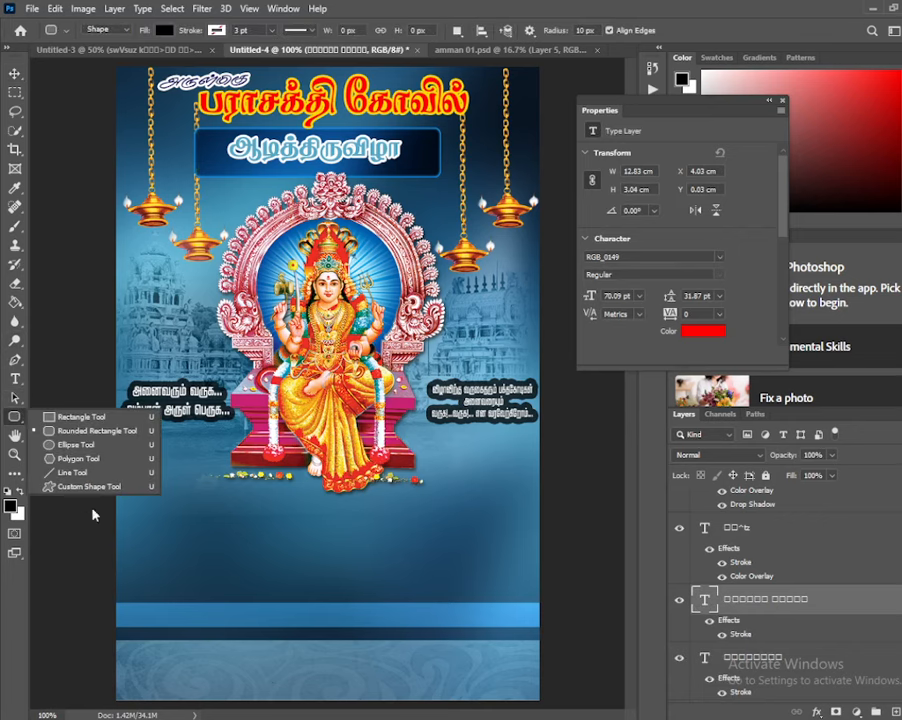
left_click(147, 533)
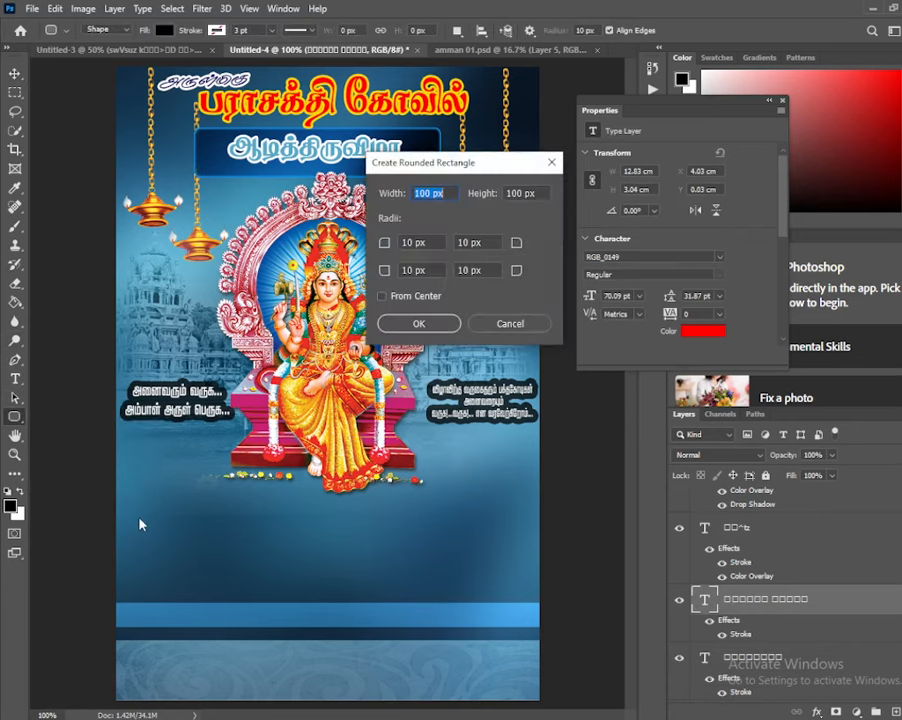
left_click(493, 332)
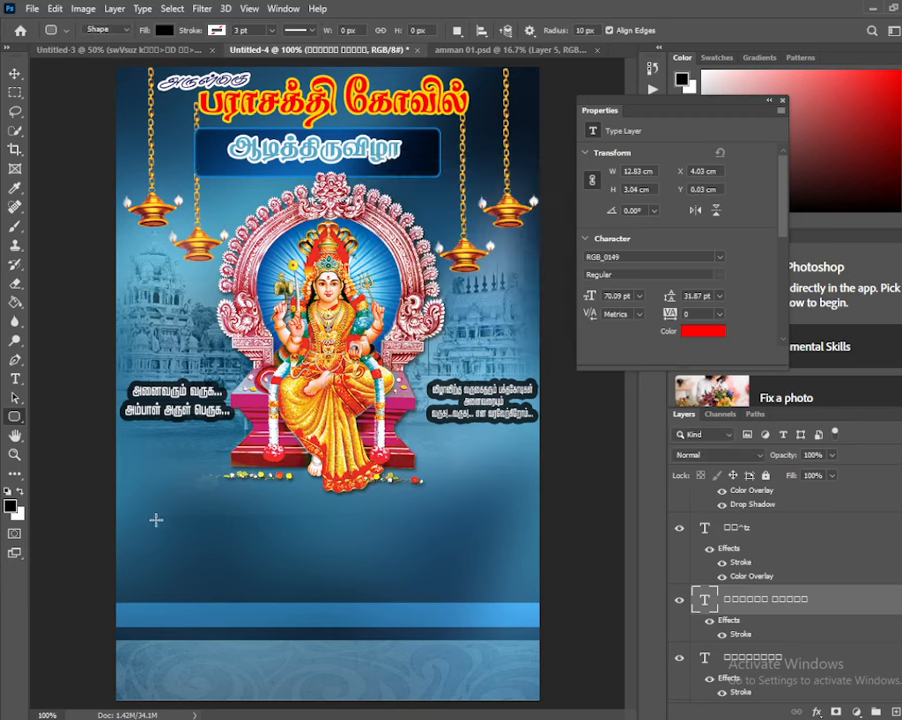
left_click_drag(144, 508, 224, 597)
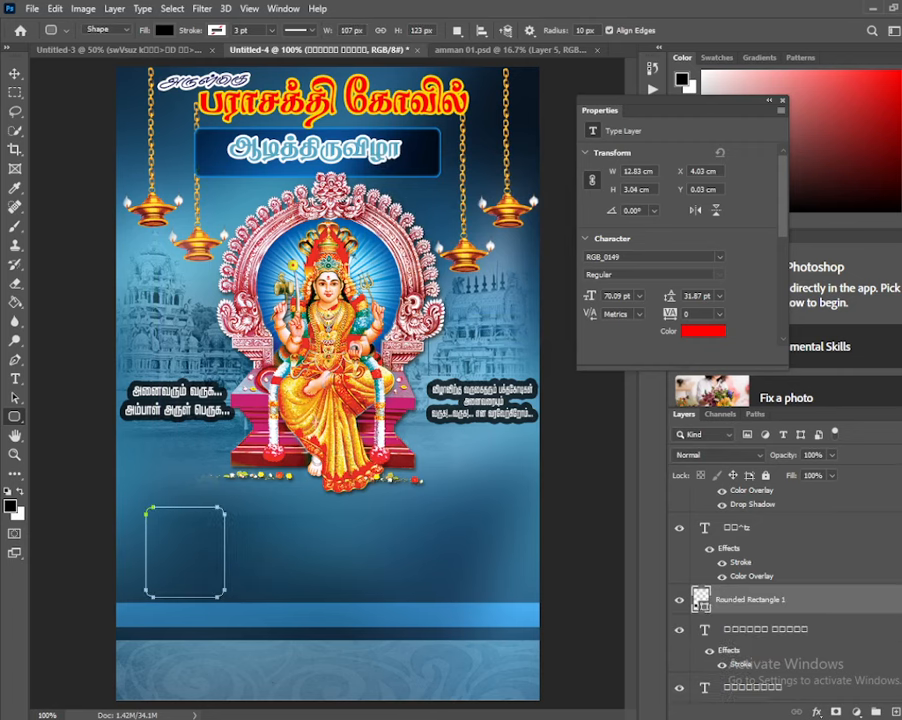
left_click(163, 31)
left_click(77, 59)
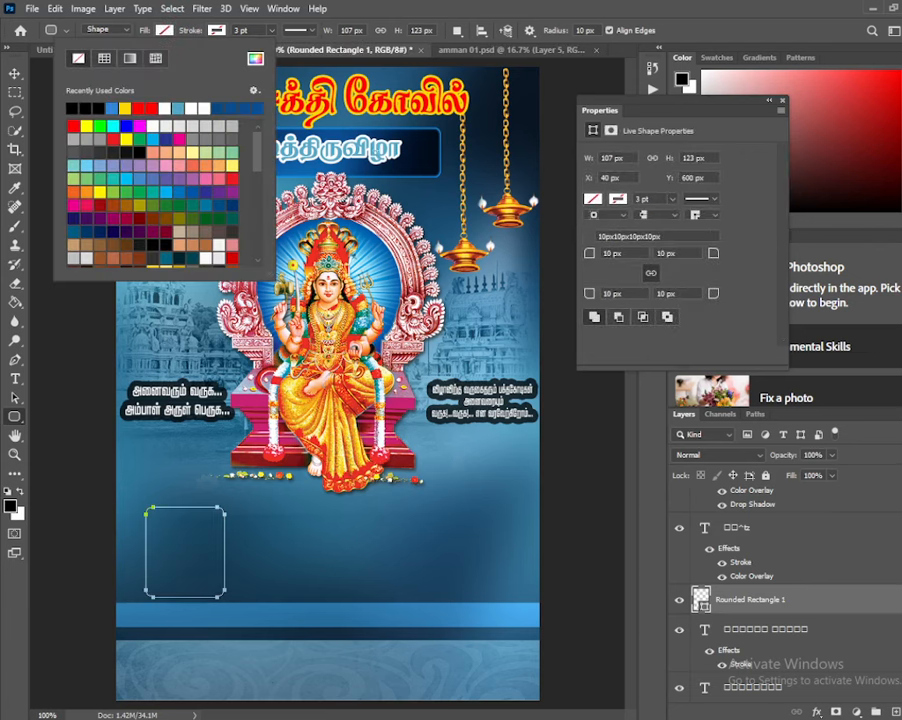
left_click(745, 603)
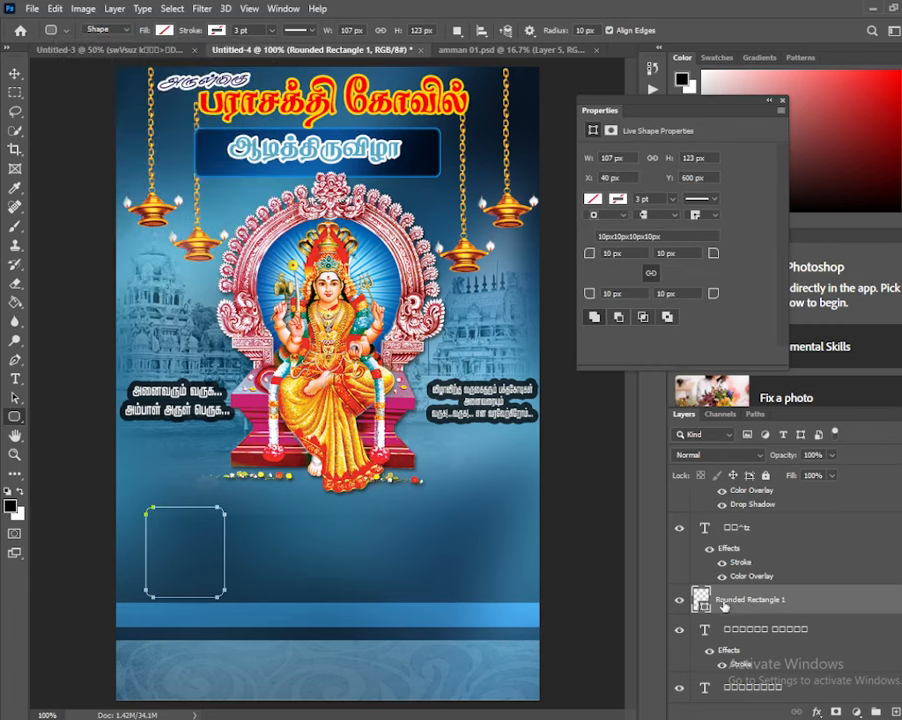
Add a 6 px black outside Stroke effect to the Rounded Rectangle 1 layer.
right_click(745, 603)
left_click(788, 122)
double_click(777, 600)
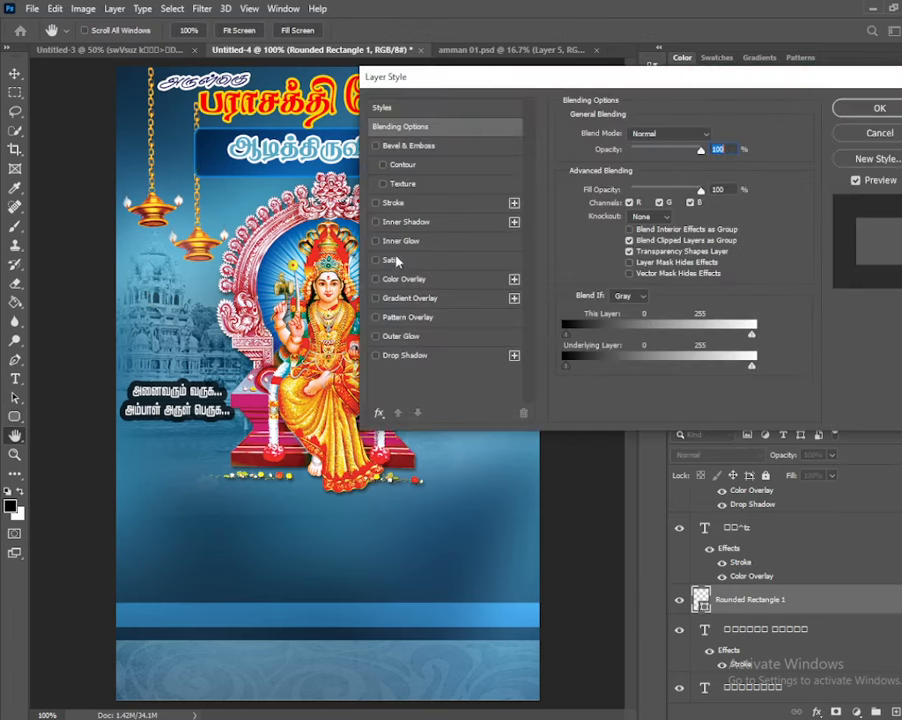
left_click(408, 204)
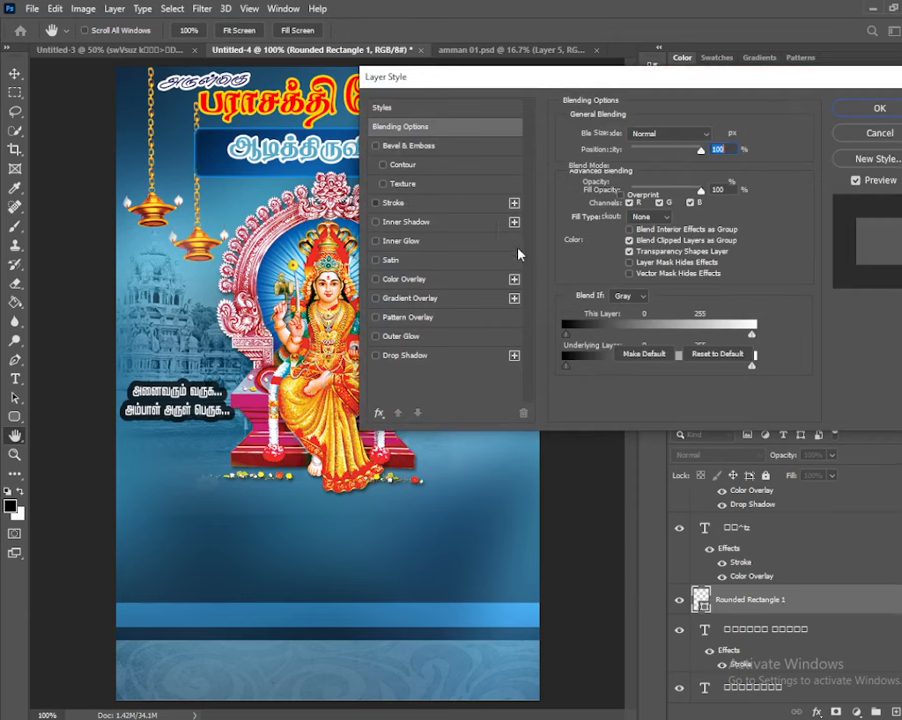
left_click(596, 243)
mouse_move(590, 296)
left_mouse_down()
mouse_move(680, 360)
mouse_move(560, 380)
left_mouse_up()
left_click(846, 154)
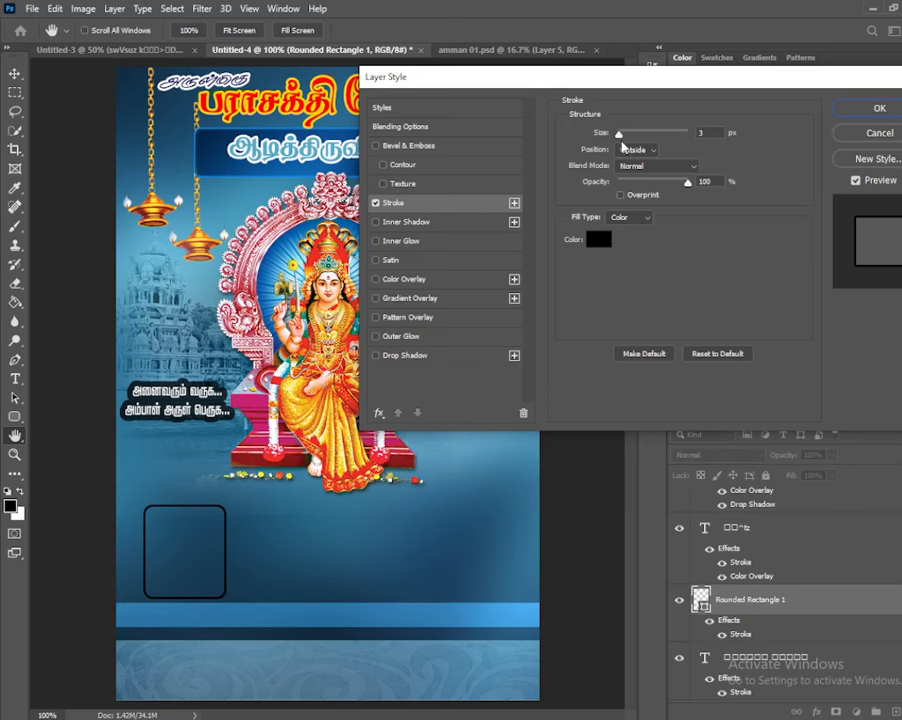
left_click_drag(621, 137, 624, 139)
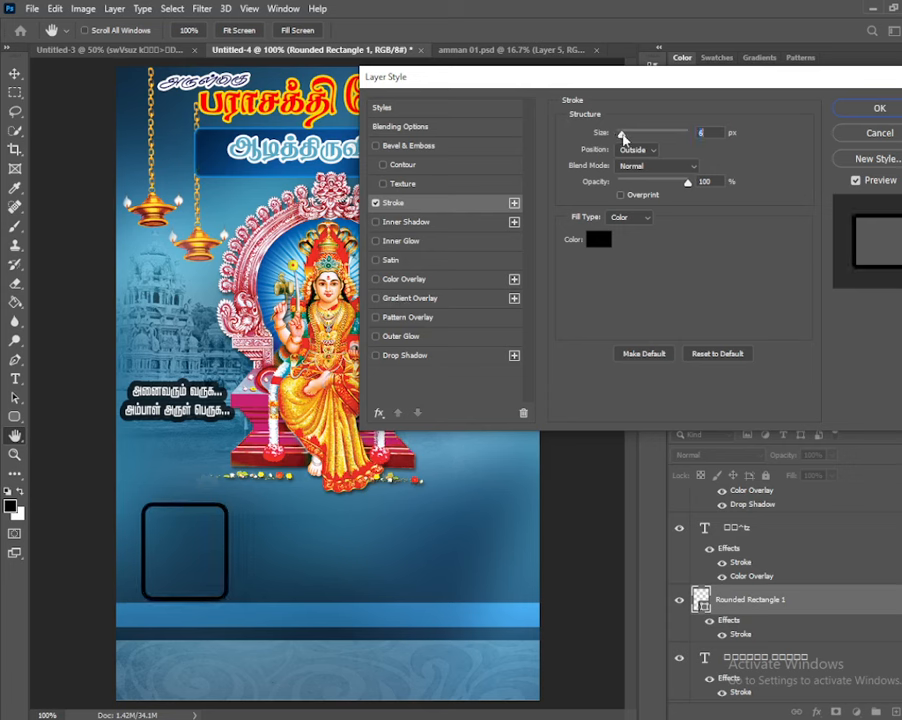
Add a linear Gradient Overlay to the rounded rectangle with the Blue_13 preset and apply the layer style.
left_click(433, 301)
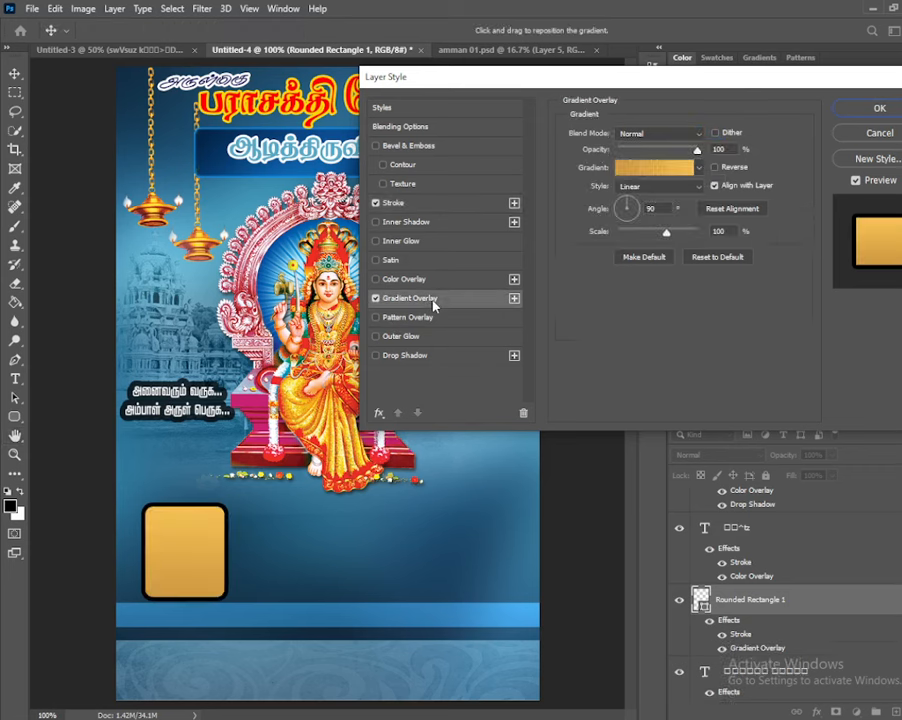
left_click(698, 170)
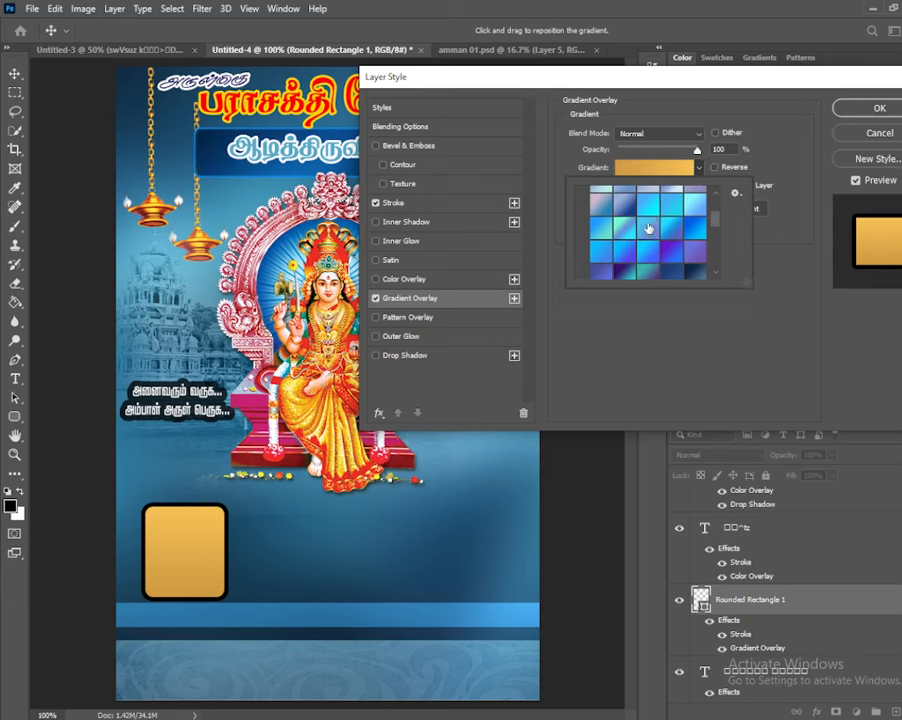
left_click(649, 215)
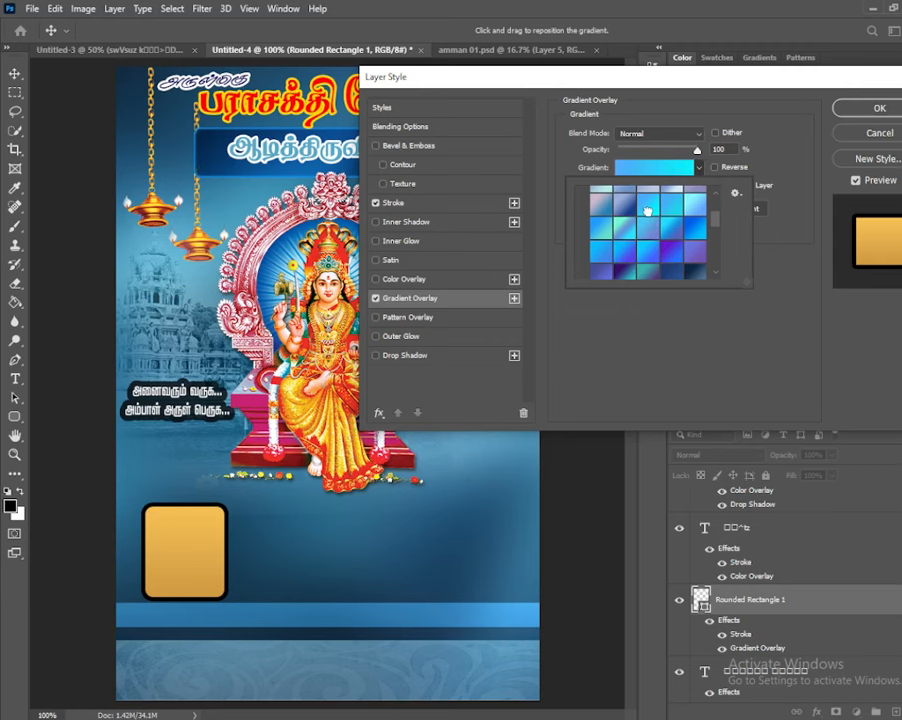
left_click(879, 110)
left_click(879, 110)
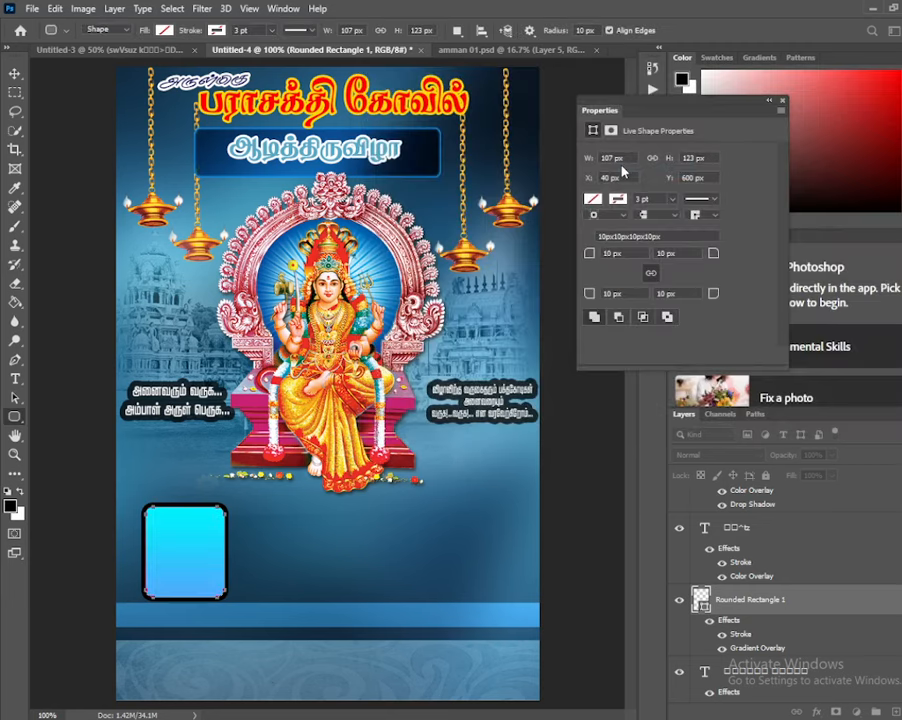
Edit the gradient in Rounded Rectangle 1's Gradient Overlay and set its starting colour stop to #478ac6.
double_click(737, 604)
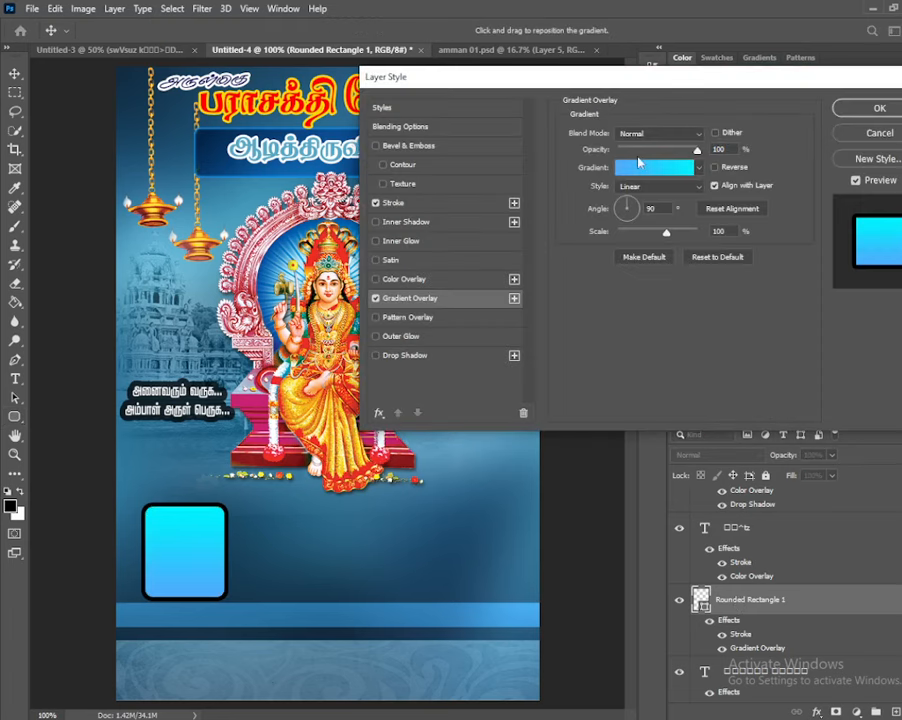
left_click(697, 168)
left_click(697, 168)
left_click(655, 167)
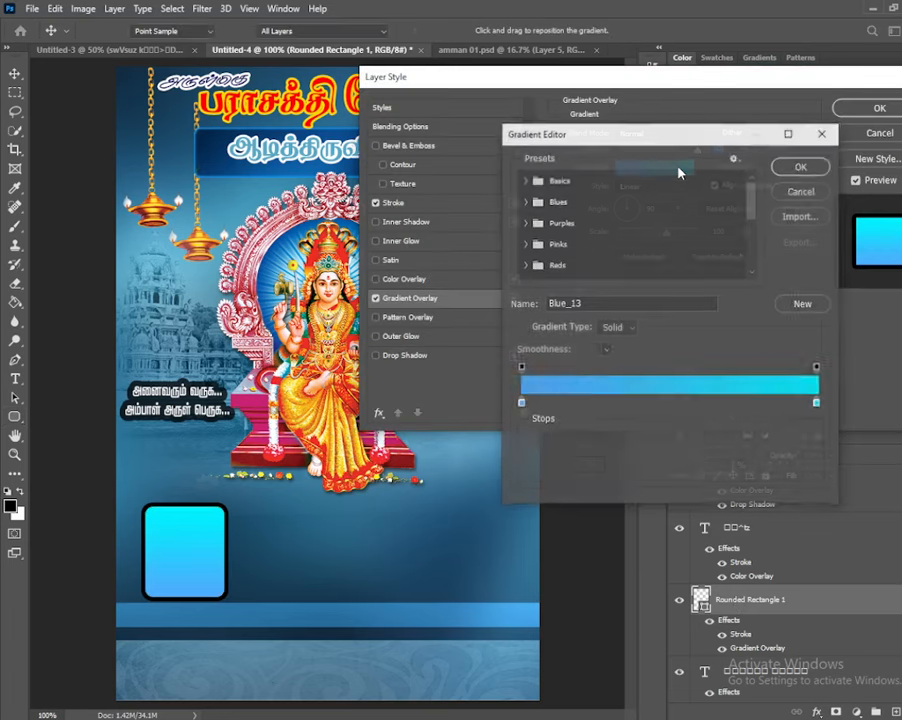
left_click(521, 404)
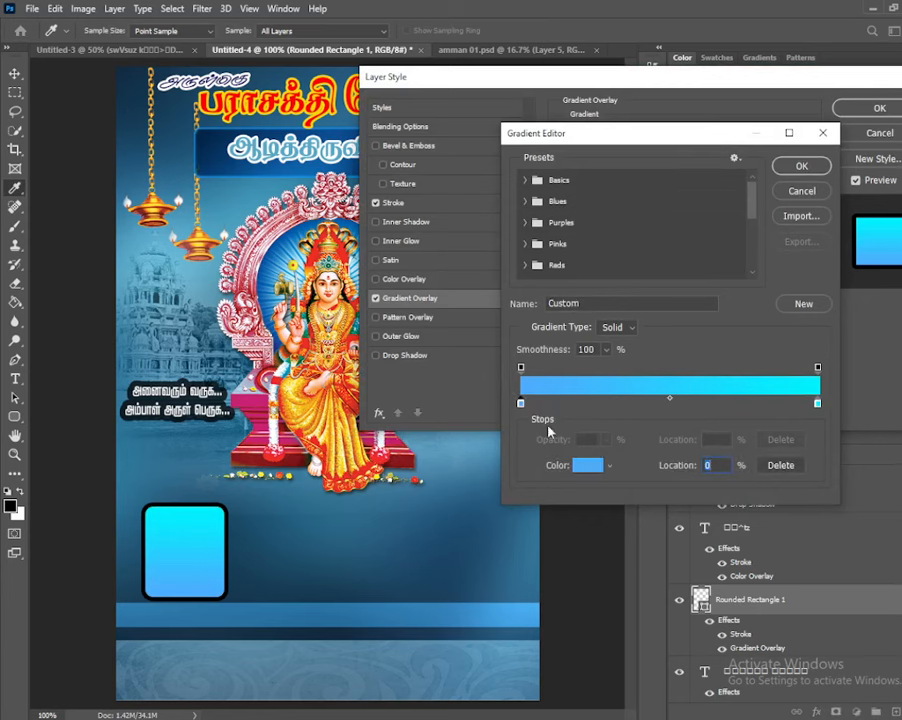
left_click(587, 467)
left_click(523, 170)
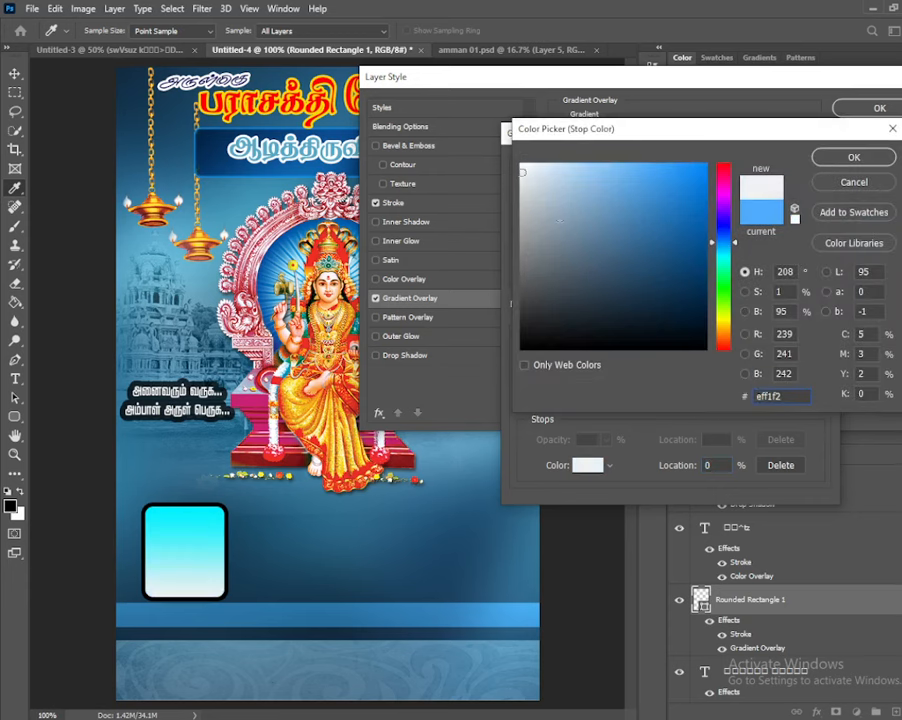
mouse_move(522, 172)
left_mouse_down()
mouse_move(668, 187)
mouse_move(630, 205)
mouse_move(640, 205)
left_mouse_up()
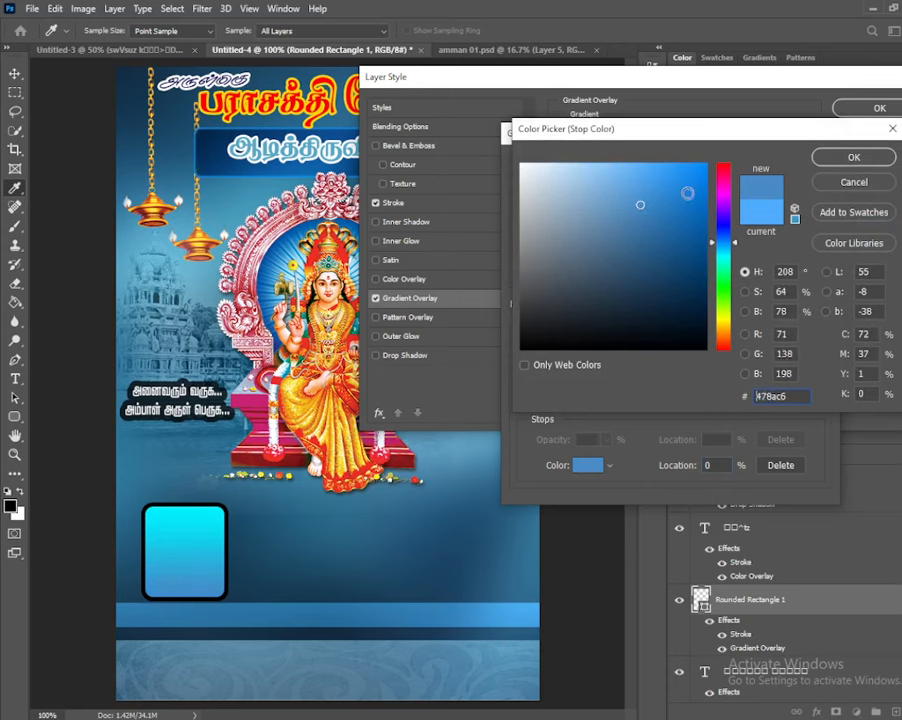
left_click(854, 158)
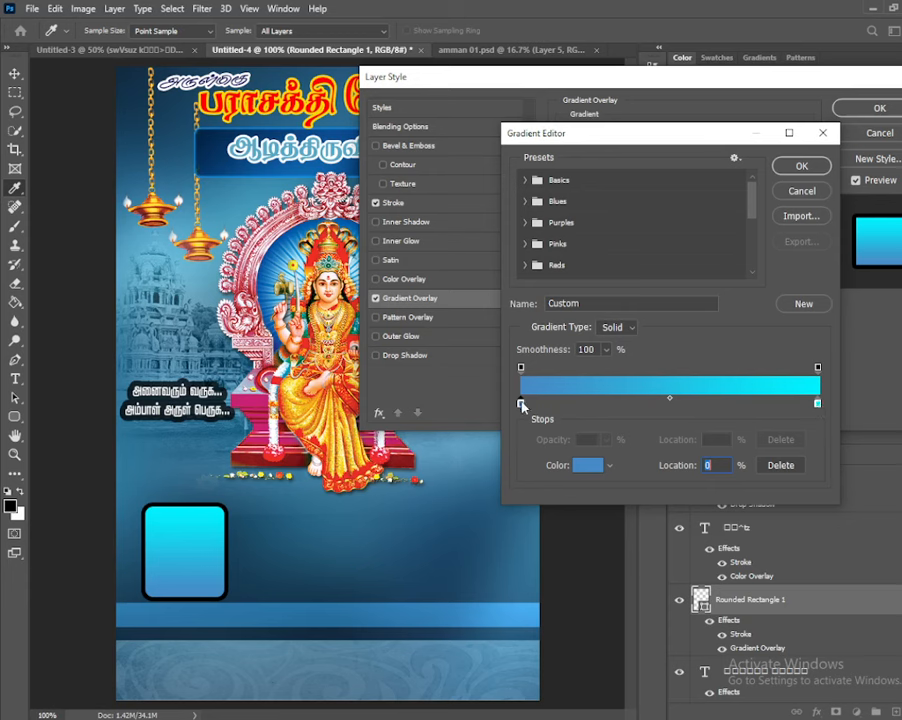
Recolour the gradient's starting stop to #09eafe, sampled from the bright cyan upper area of the frame.
left_click(588, 465)
left_click(212, 515)
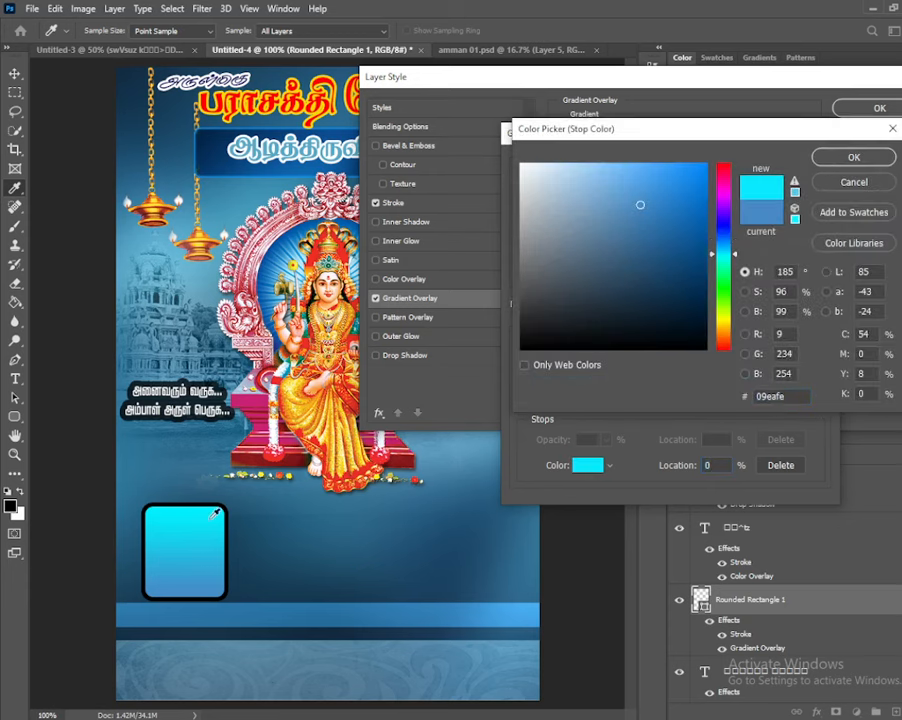
left_click(852, 158)
Set the gradient's end stop to white #ffffff at 99% location, and apply the gradient and layer style.
left_click(817, 404)
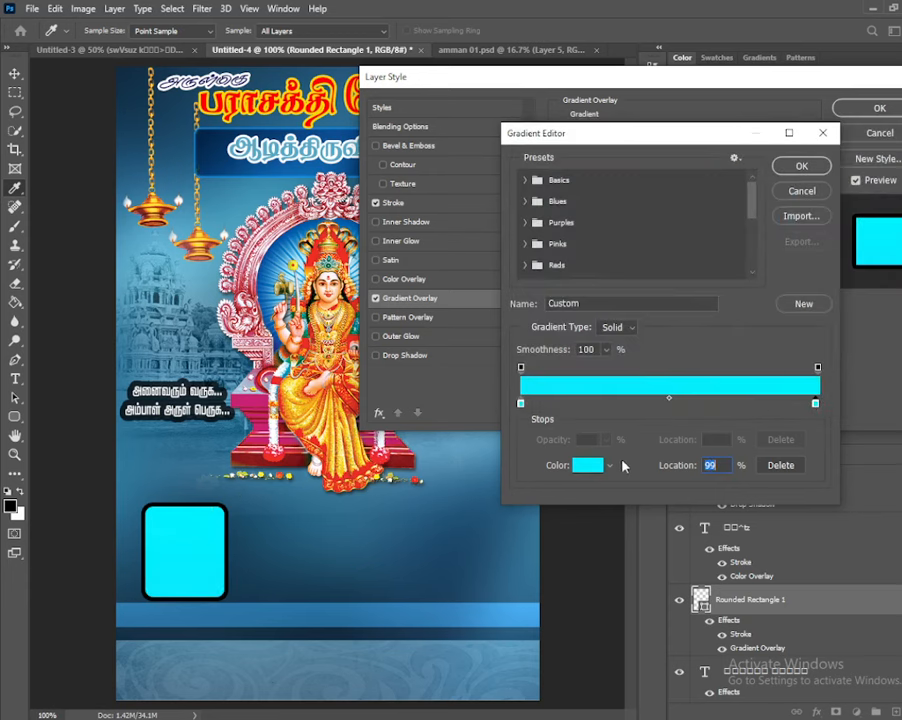
left_click(590, 466)
type("ffffff")
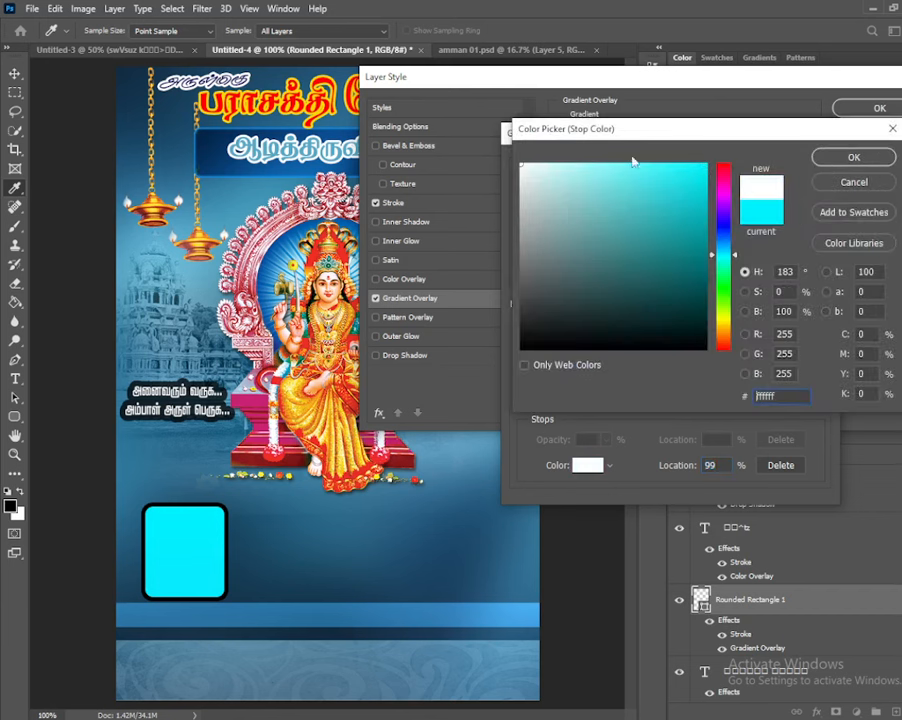
key("Return")
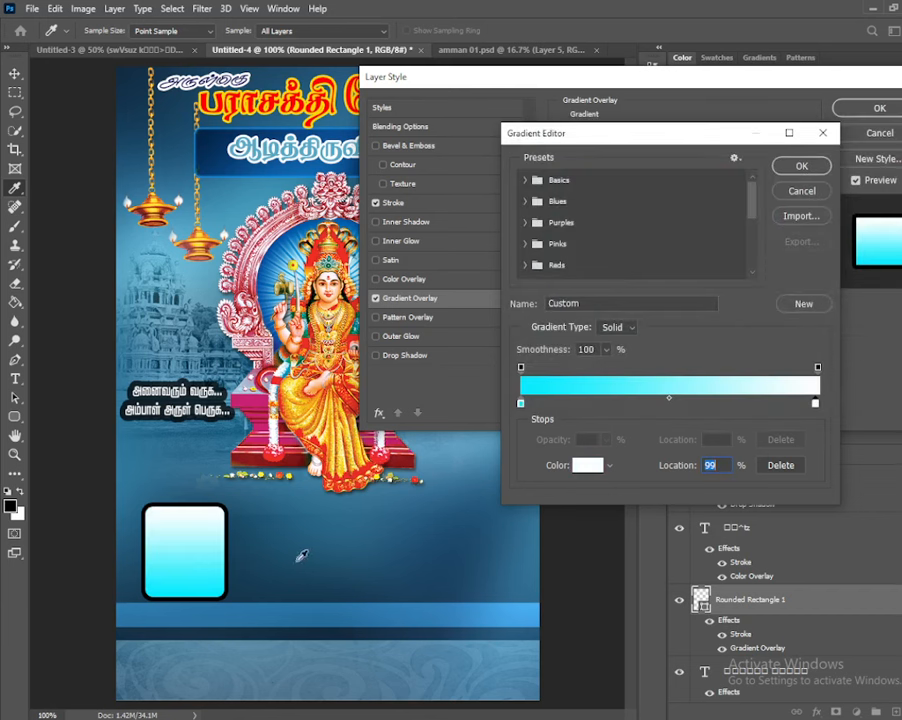
left_click(801, 165)
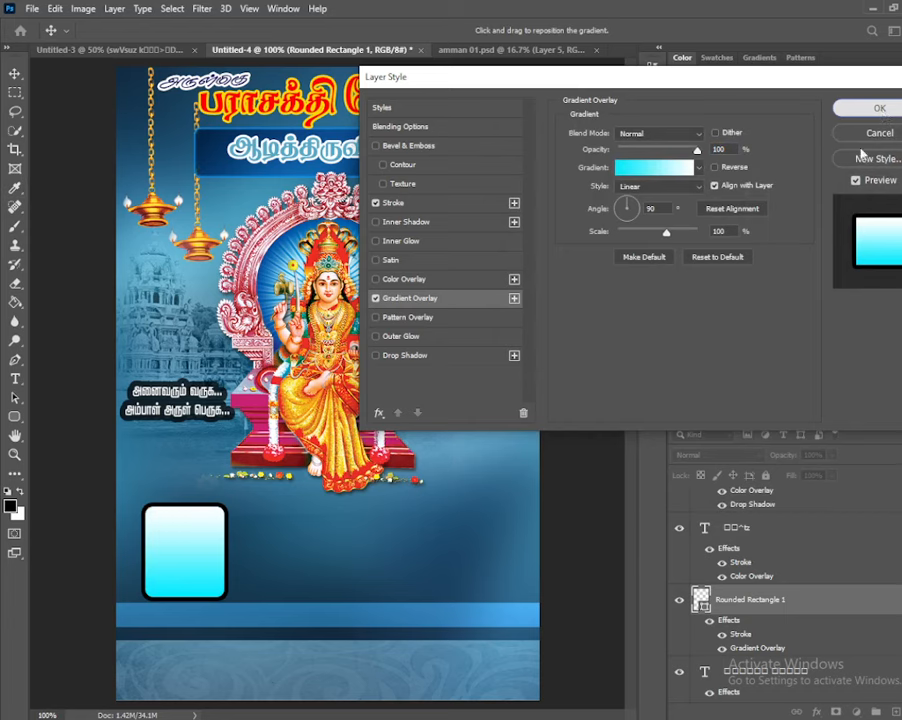
key("Return")
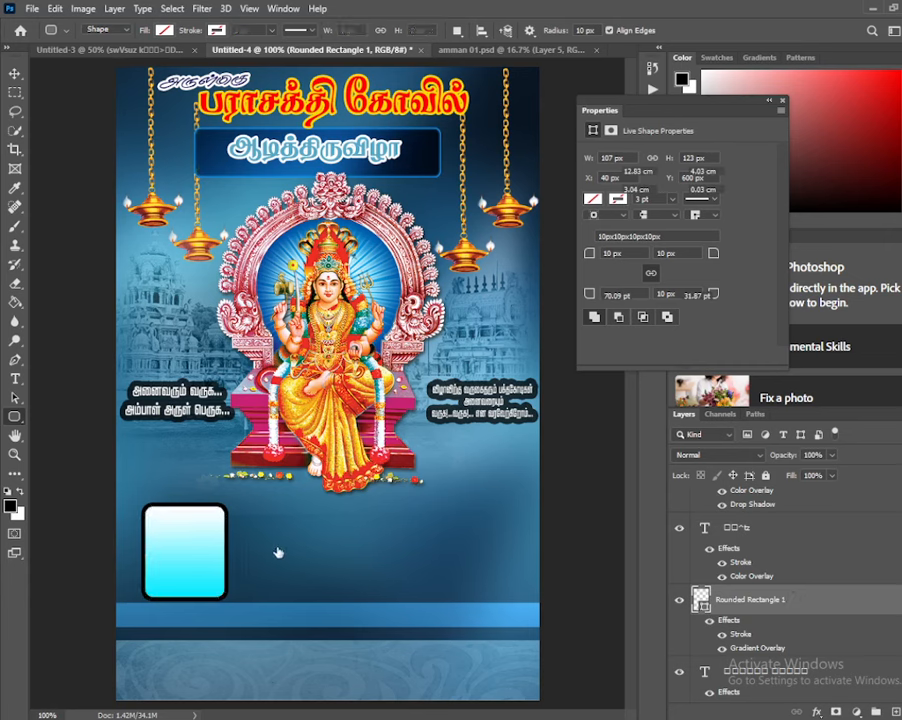
Duplicate the rounded frame three times to make a row of four below the goddess, and move the original to X 19, Y 598 px.
key("alt+bracketleft")
left_click(15, 73)
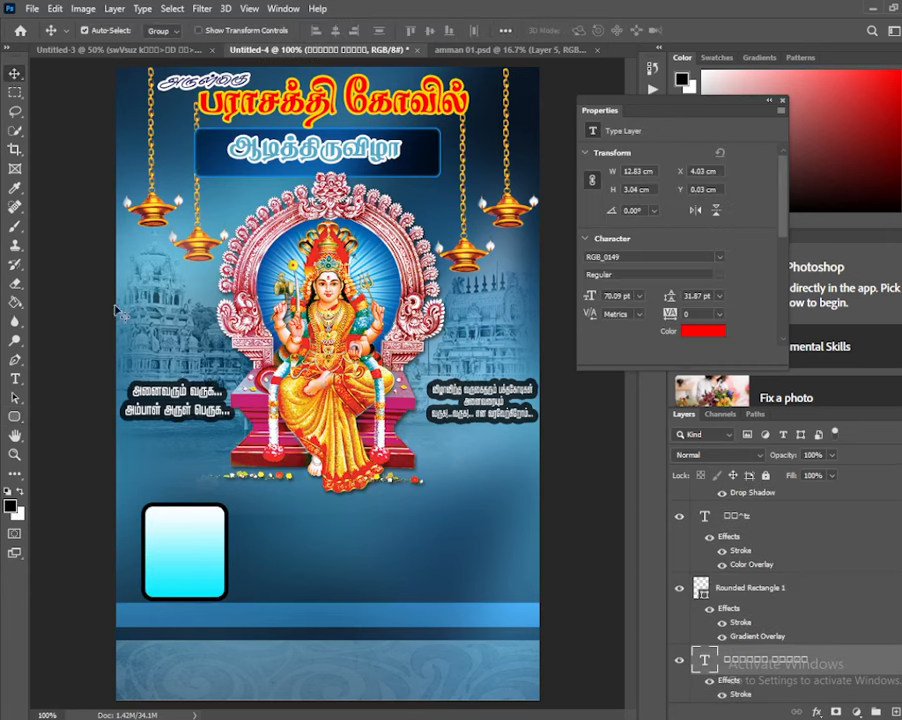
left_click_drag(185, 556, 401, 555)
left_click_drag(401, 555, 505, 552)
left_click_drag(196, 536, 180, 551)
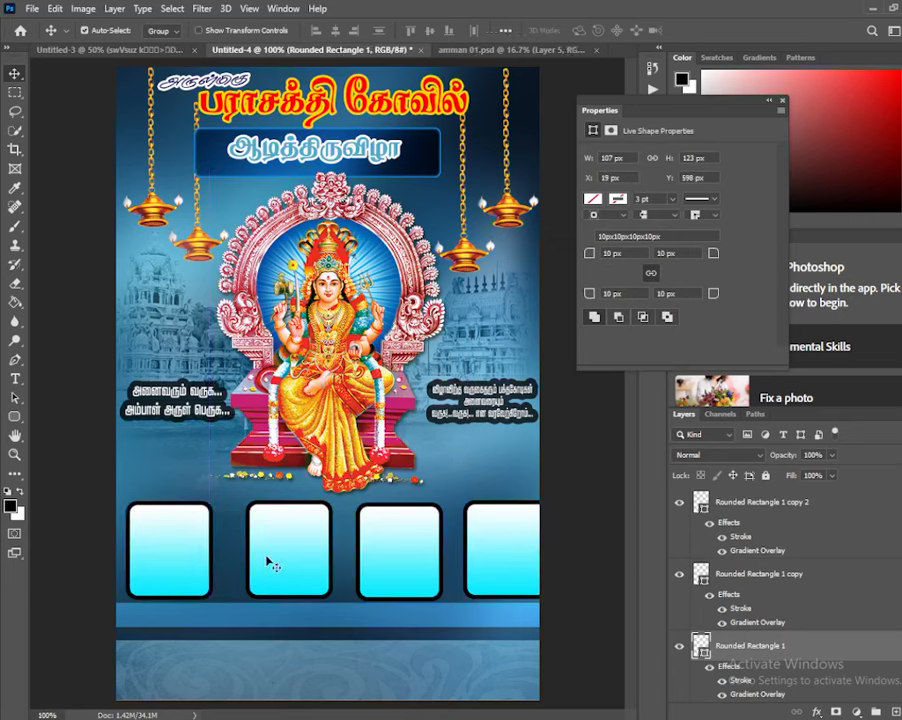
Shift the three copied frames left to spread out the row, placing the third at X 302 px and the fourth at X 450, Y 590 px.
left_click_drag(268, 558, 243, 560)
left_click(374, 561)
left_click_drag(374, 561, 361, 557)
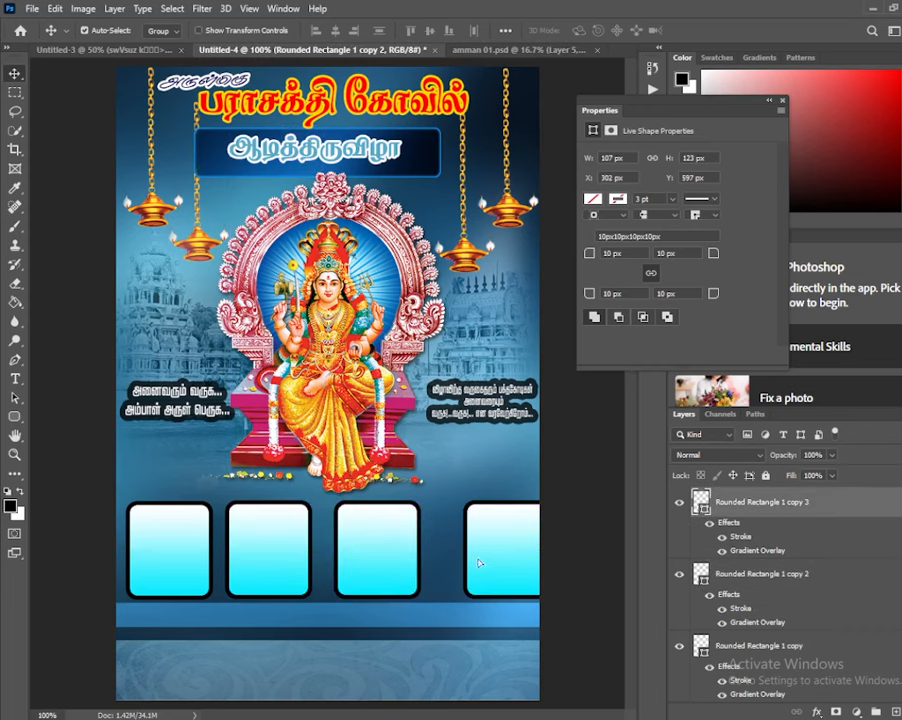
mouse_move(490, 563)
left_mouse_down()
mouse_move(470, 566)
mouse_move(475, 556)
left_mouse_up()
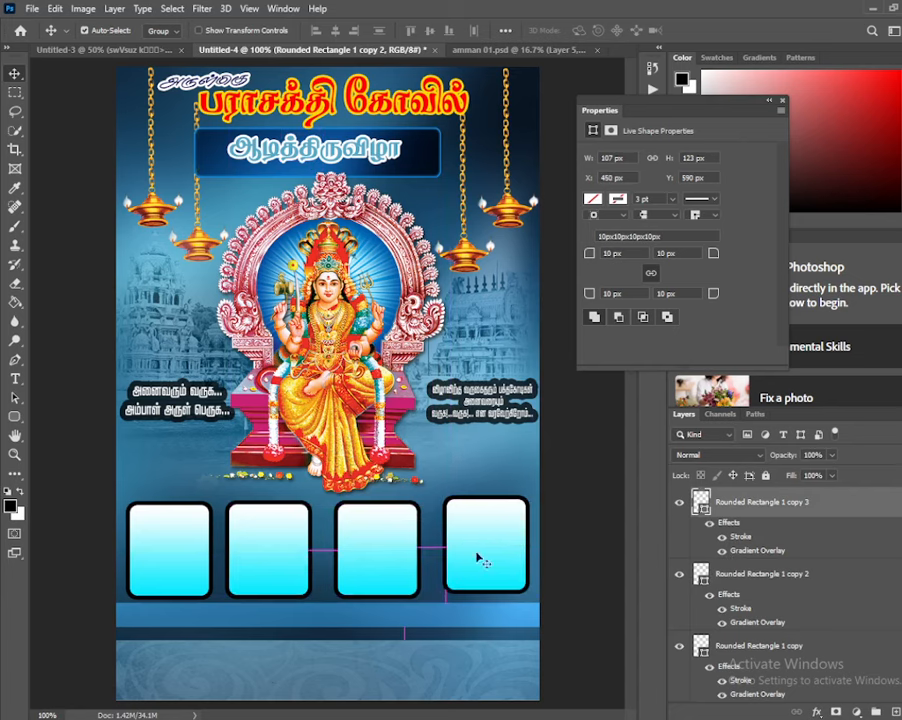
key("ctrl+minus")
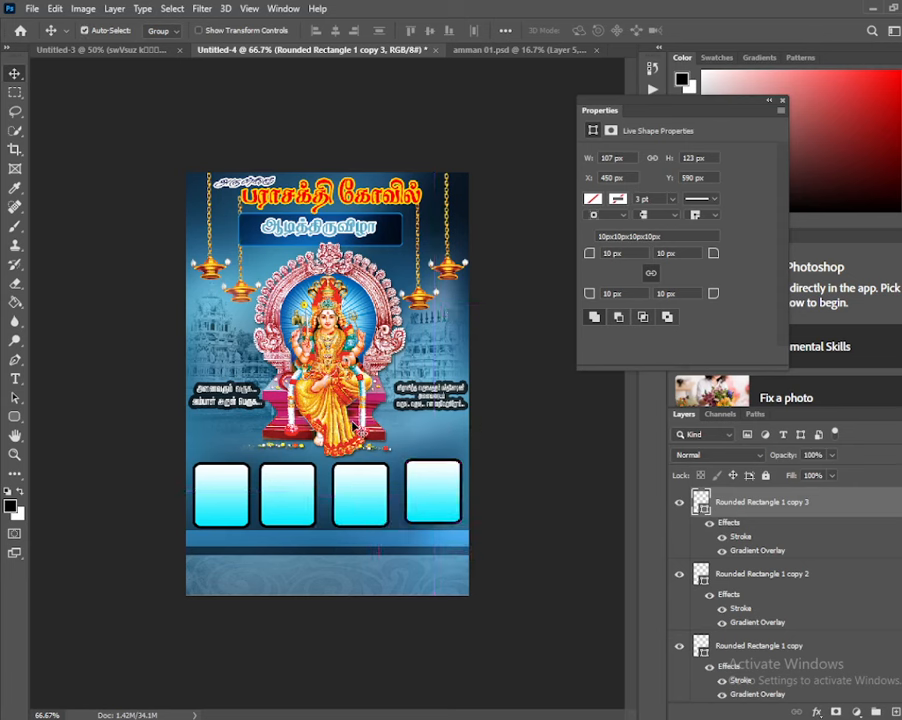
key("ctrl+plus")
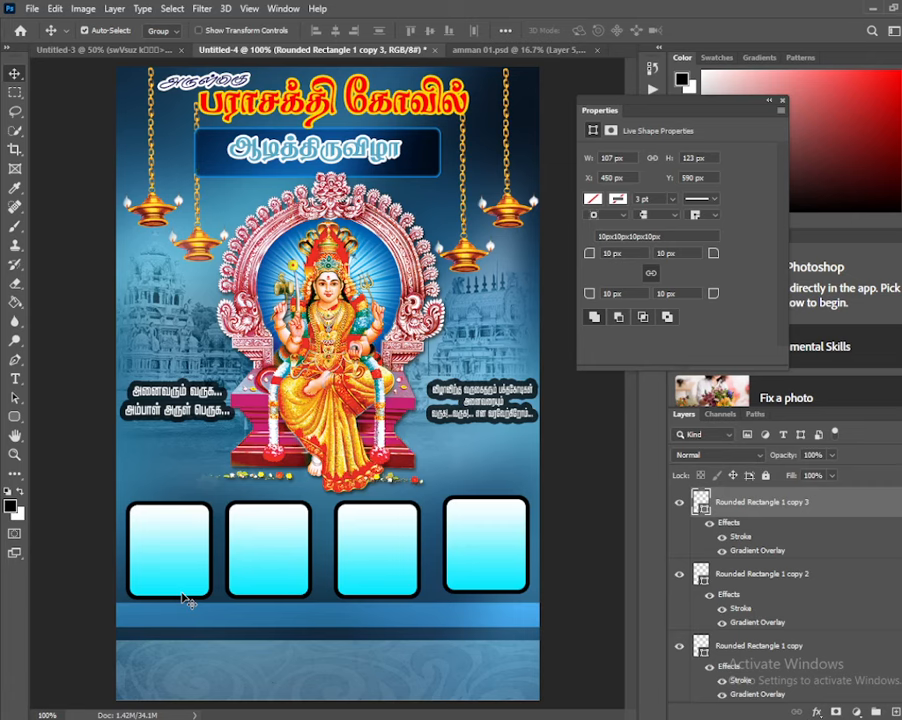
Try to paste the clipboard contents into the poster.
key("ctrl+v")
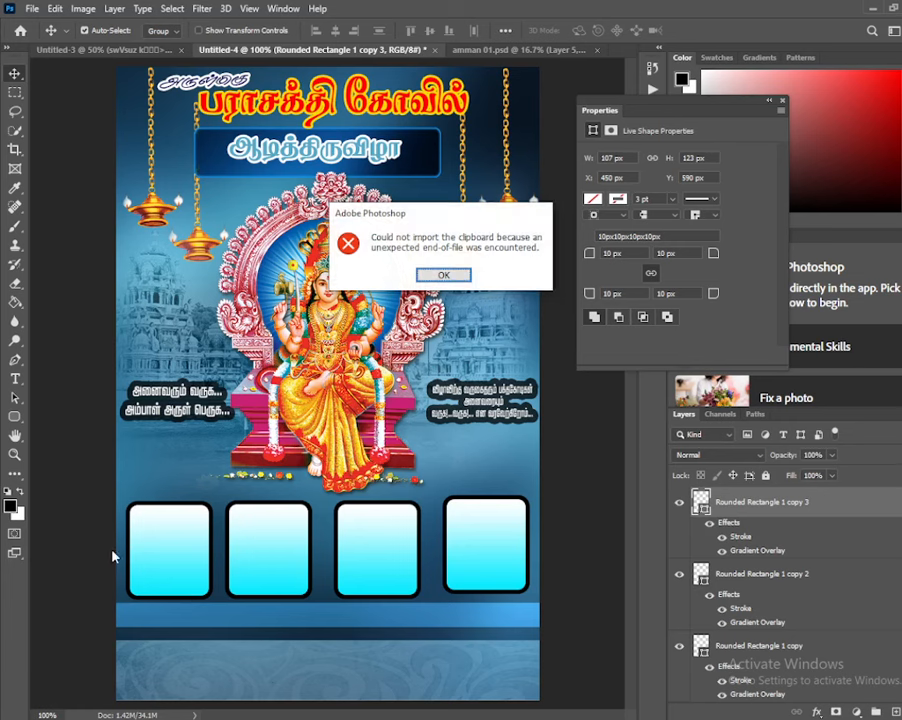
left_click(443, 275)
scroll(805, 578, "down", 5)
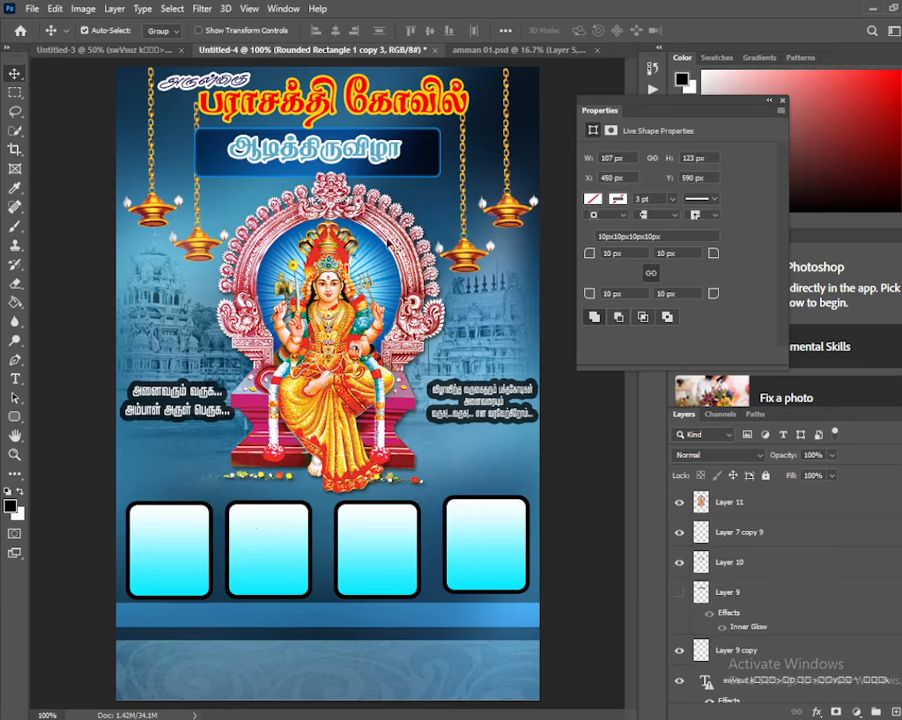
key("alt+Tab")
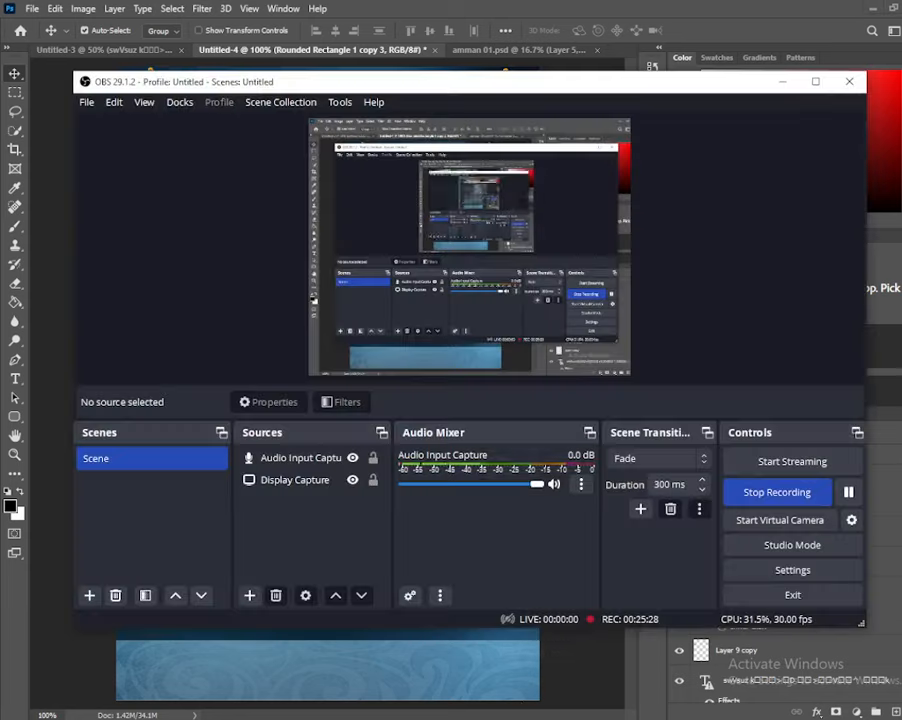